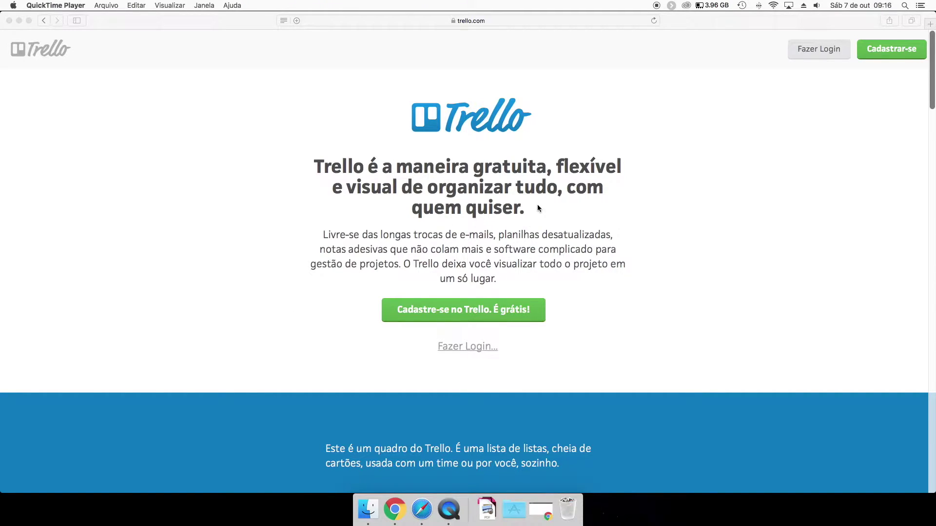
Start the Trello sign-up form, dismiss the suggested password, and return to the home page.
{"action": "left_click", "coordinate": [415, 318]}
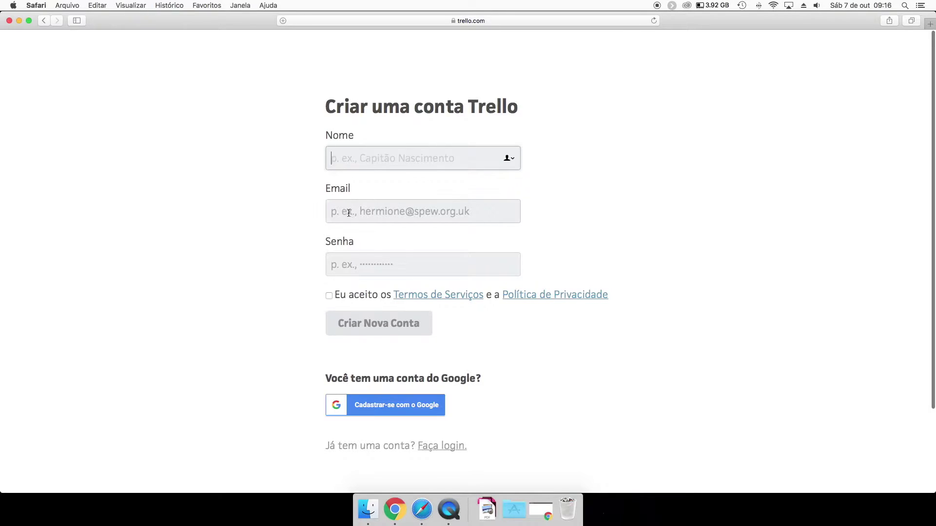
{"action": "left_click", "coordinate": [372, 265]}
{"action": "left_click", "coordinate": [284, 259]}
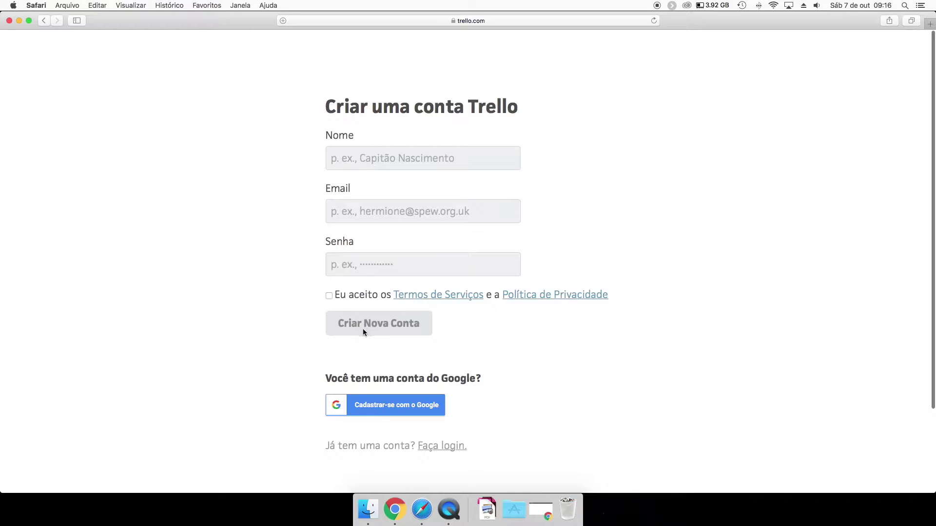
{"action": "left_click", "coordinate": [45, 21]}
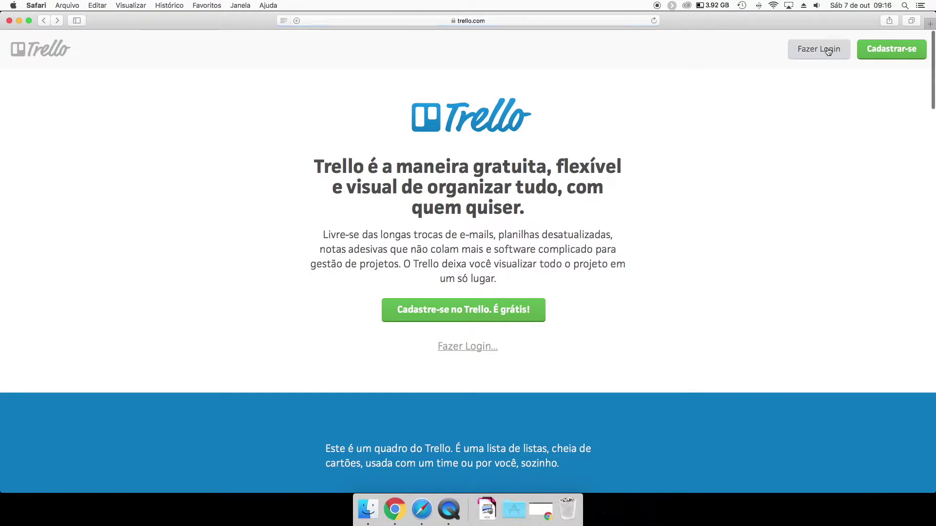
Log in with the account e-mail and password, declining Safari's offer to save the password.
{"action": "left_click", "coordinate": [809, 51]}
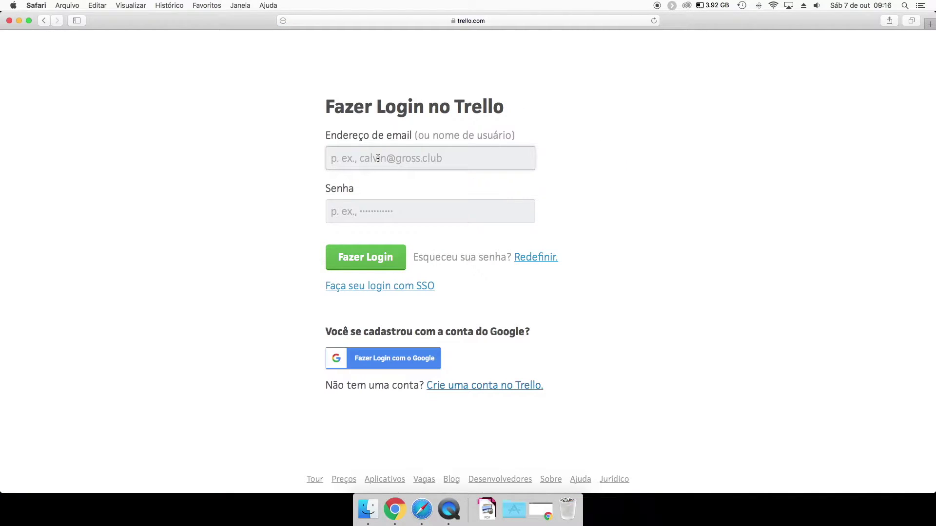
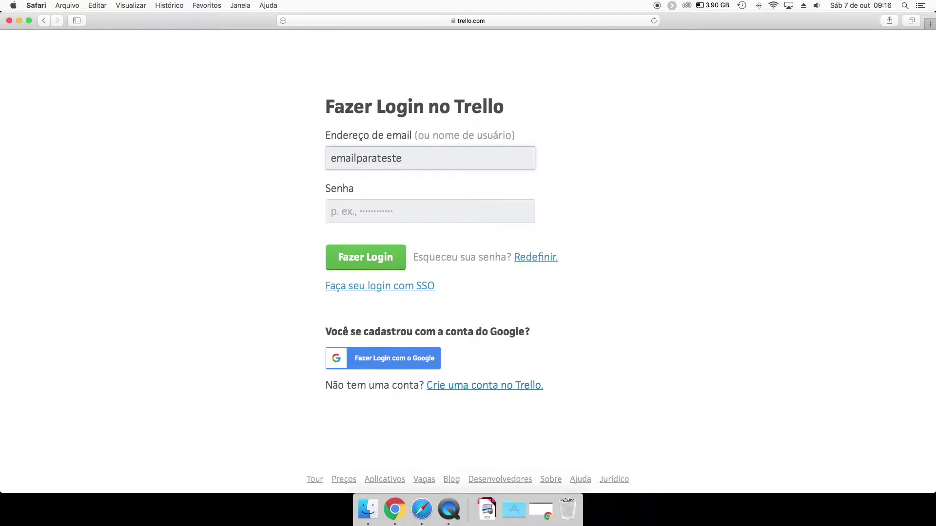
{"action": "key", "text": "Tab"}
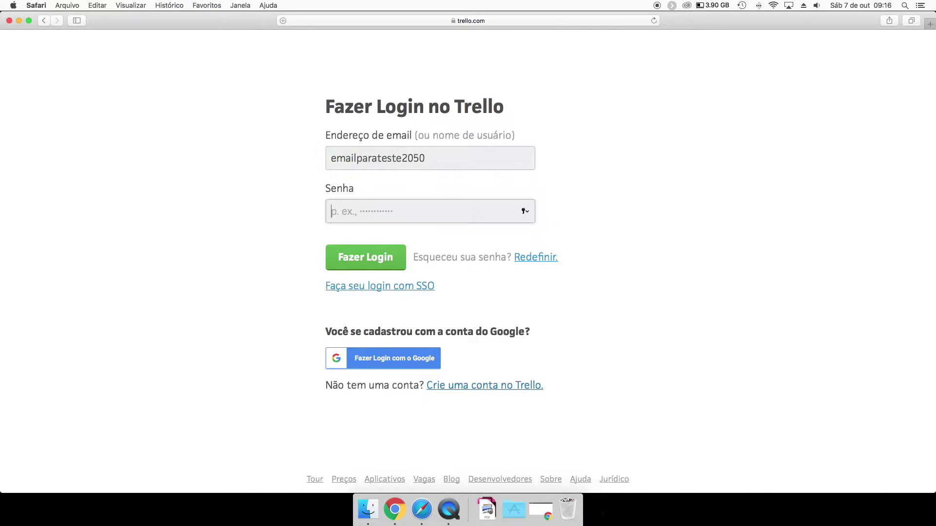
{"action": "left_click", "coordinate": [441, 159]}
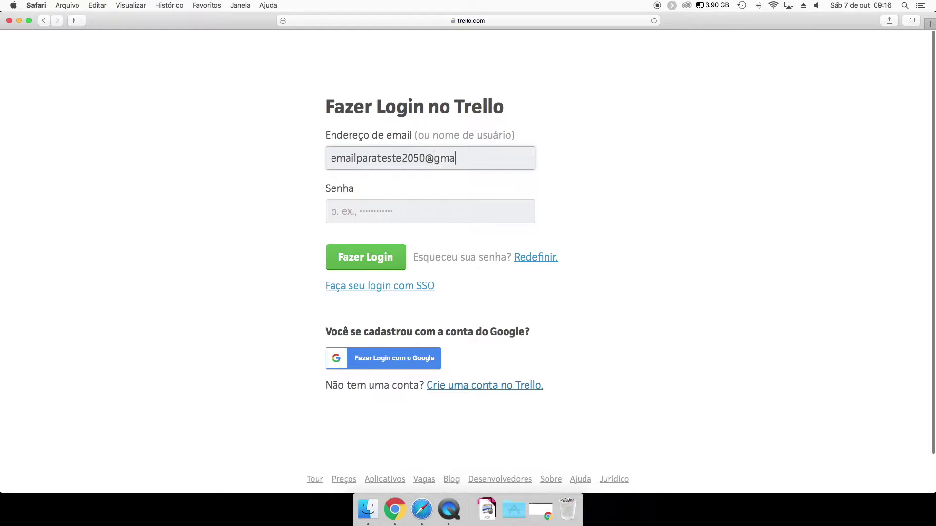
{"action": "key", "text": "Tab"}
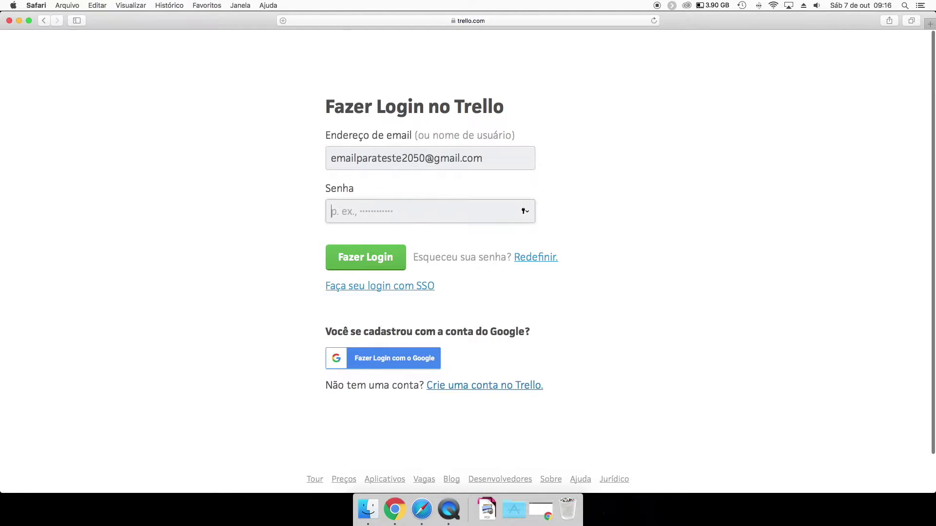
{"action": "type", "text": "•"}
{"action": "key", "text": "Return"}
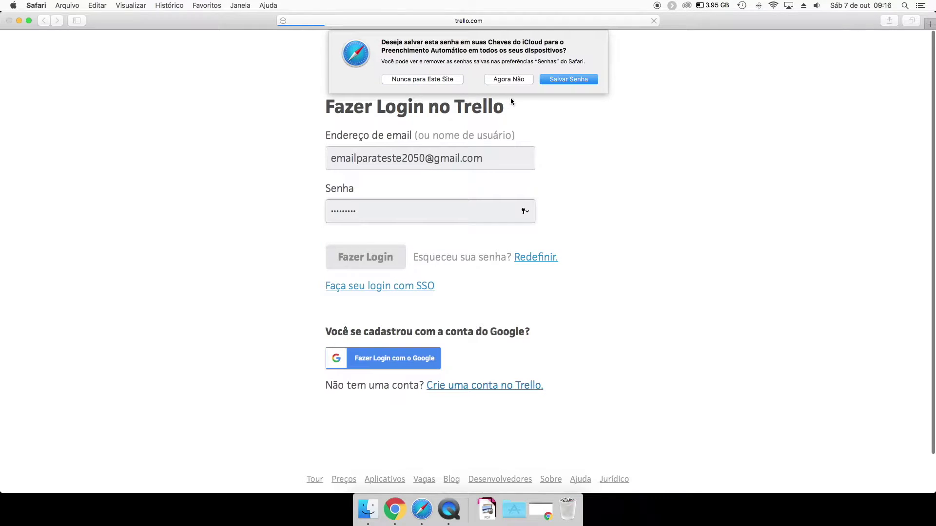
{"action": "left_click", "coordinate": [501, 80]}
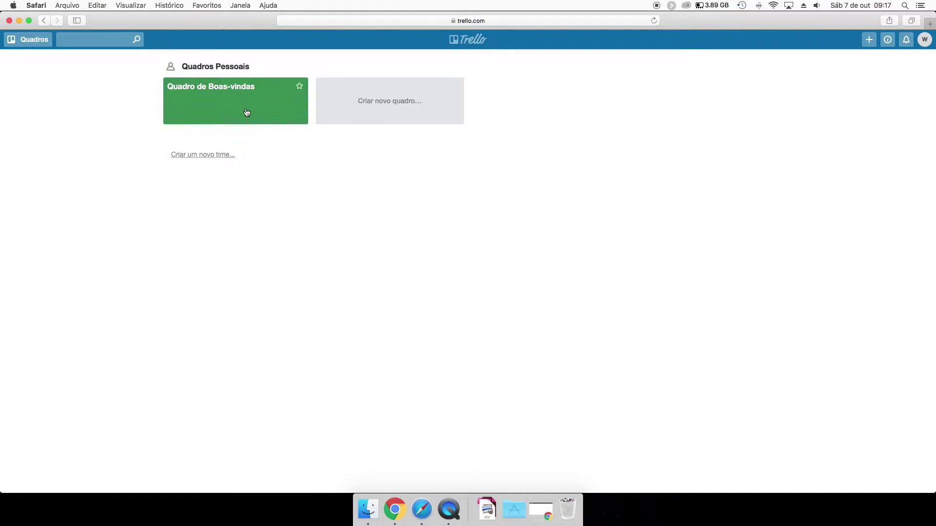
Open Quadro de Boas-vindas and add cards Tarefa 01 and Tarefa 02 to the Já testei list.
{"action": "left_click", "coordinate": [238, 107]}
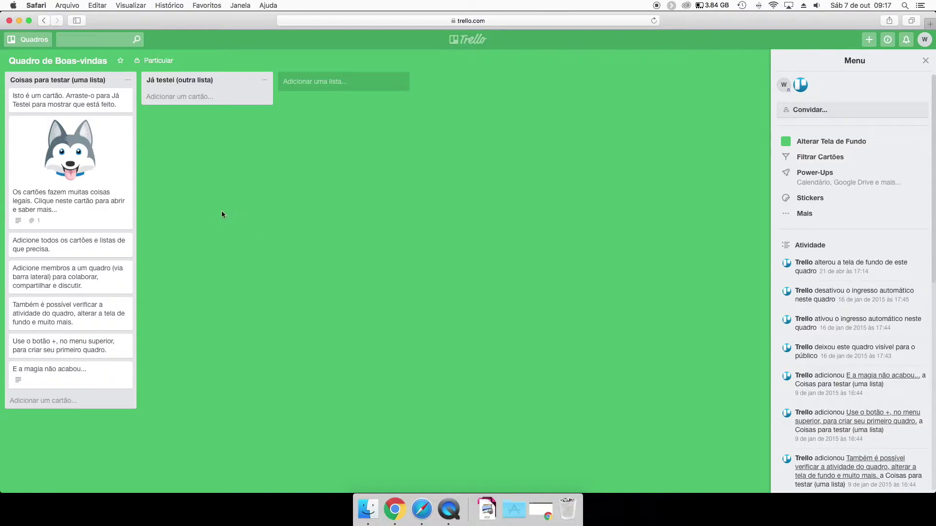
{"action": "left_click", "coordinate": [168, 96]}
{"action": "type", "text": "Tarefa 01"}
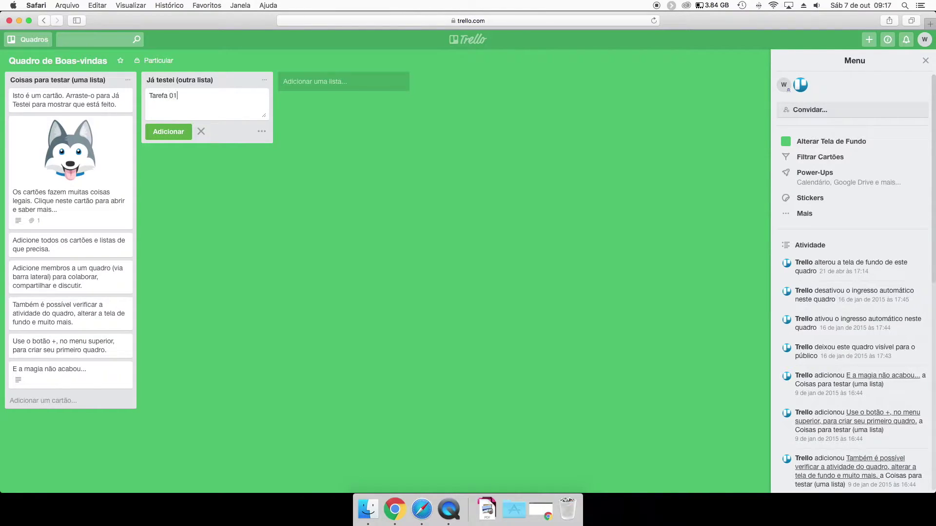
{"action": "left_click", "coordinate": [168, 132]}
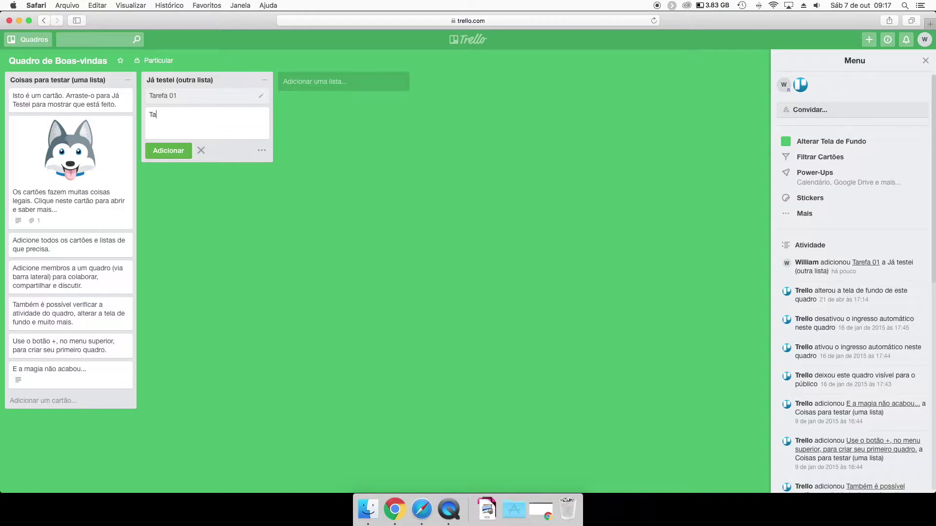
{"action": "type", "text": "Tarefa 02"}
{"action": "key", "text": "Return"}
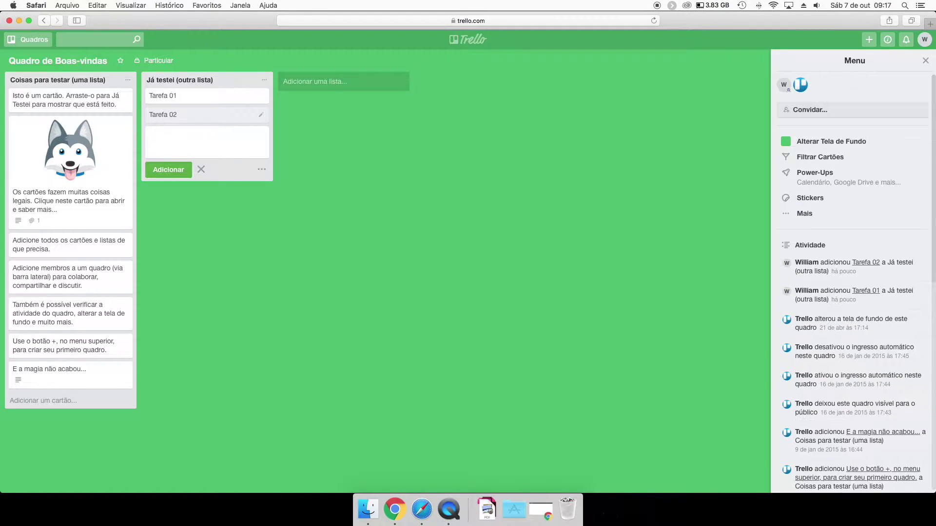
{"action": "left_click", "coordinate": [312, 82]}
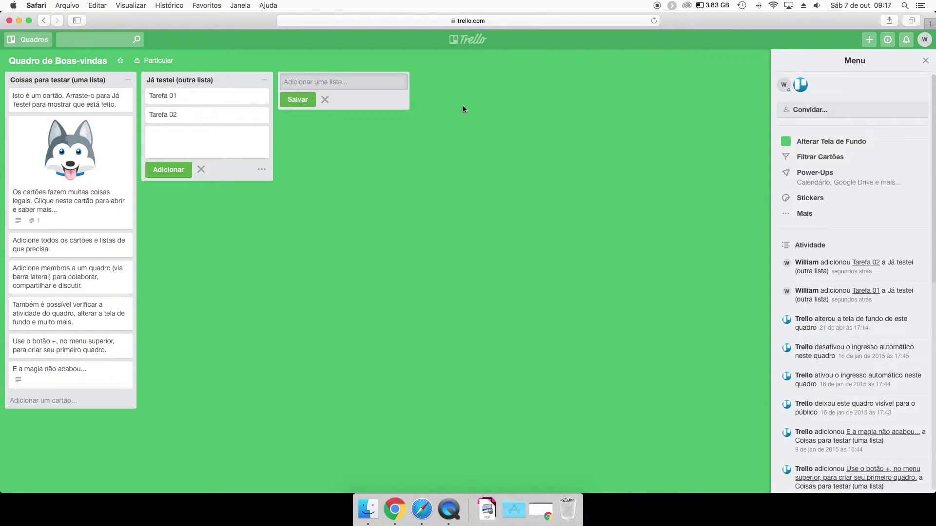
Add the lists Para fazer, Fazendo and Feito to the board.
{"action": "type", "text": "P"}
{"action": "key", "text": "Return"}
{"action": "type", "text": "Fazendo"}
{"action": "key", "text": "Return"}
{"action": "type", "text": "F"}
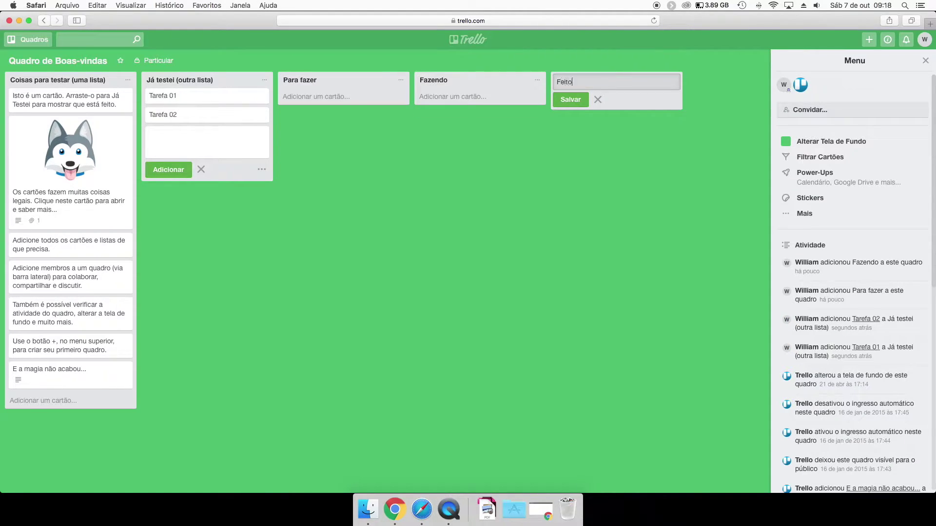
{"action": "type", "text": "eito"}
{"action": "key", "text": "Return"}
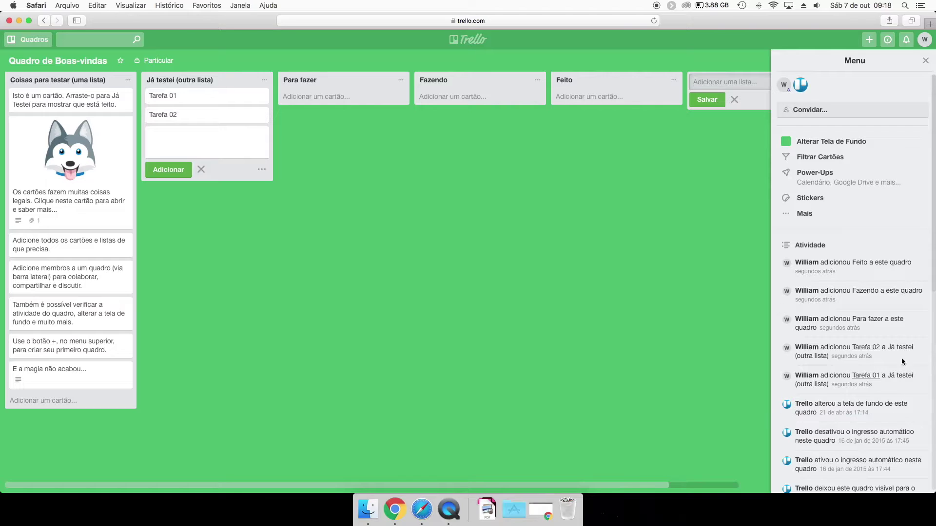
{"action": "left_click", "coordinate": [907, 42]}
{"action": "left_click", "coordinate": [905, 43]}
{"action": "left_click", "coordinate": [905, 44]}
{"action": "left_click", "coordinate": [905, 43]}
{"action": "left_click", "coordinate": [887, 42]}
{"action": "left_click", "coordinate": [887, 43]}
{"action": "left_click", "coordinate": [869, 43]}
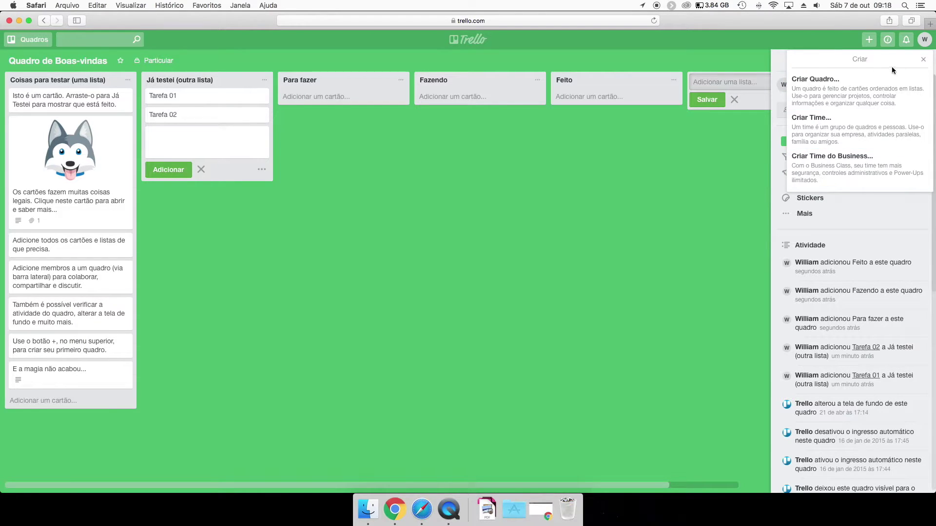
{"action": "left_click", "coordinate": [922, 62]}
{"action": "left_click", "coordinate": [924, 41]}
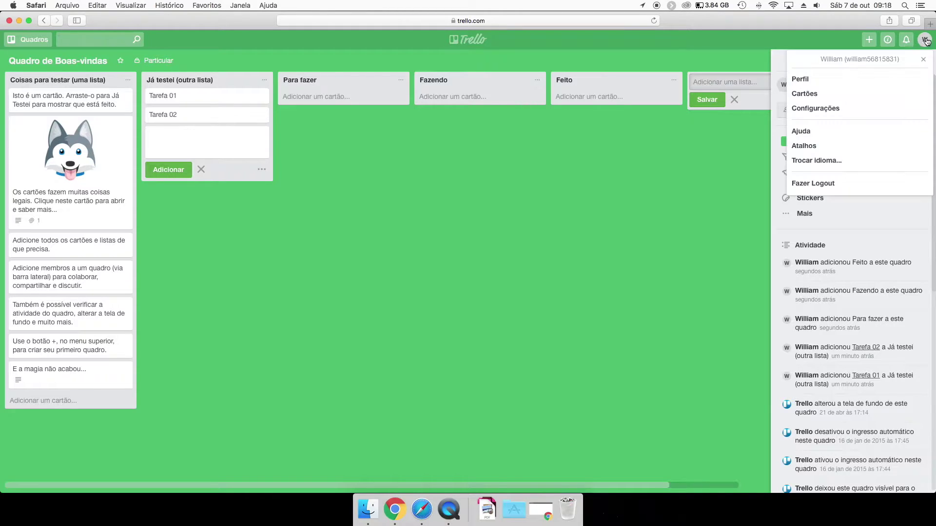
{"action": "left_click", "coordinate": [924, 41]}
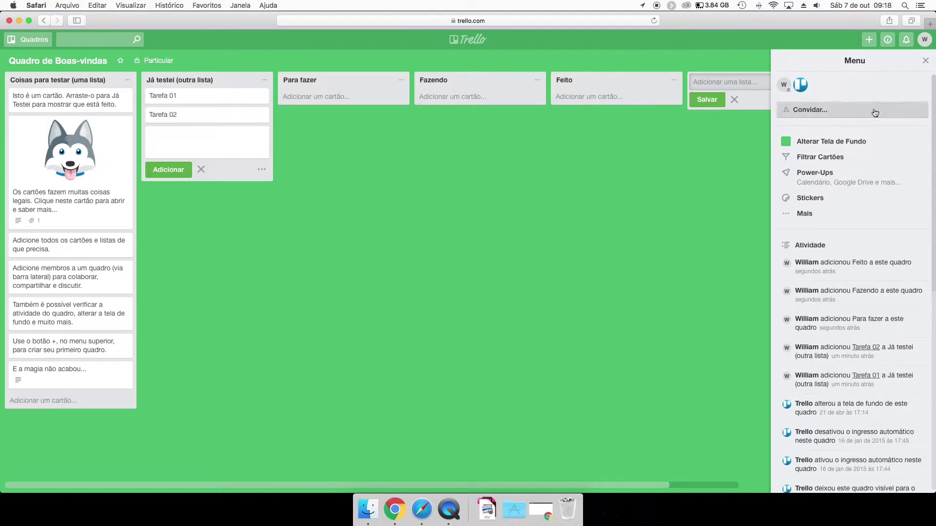
Try several Unsplash photos as the board background, settling on the teal sunset.
{"action": "left_click", "coordinate": [842, 140]}
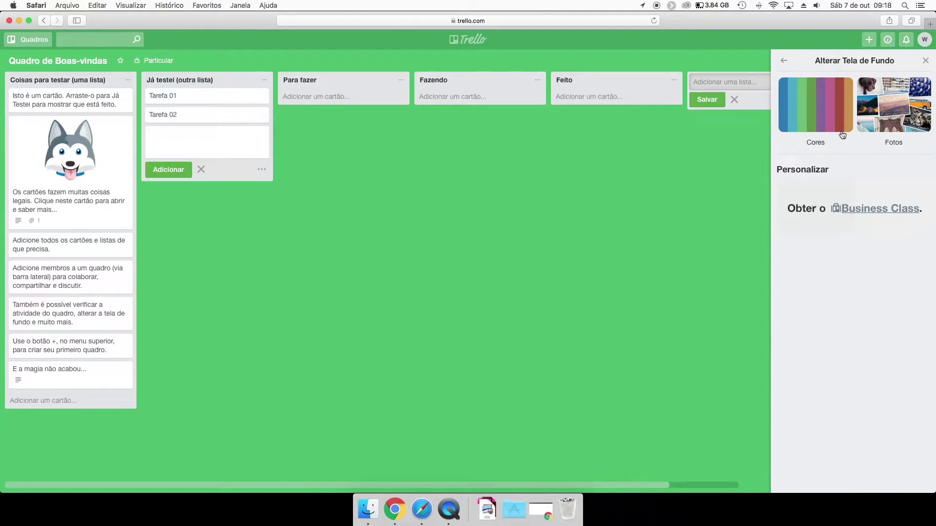
{"action": "left_click", "coordinate": [877, 117]}
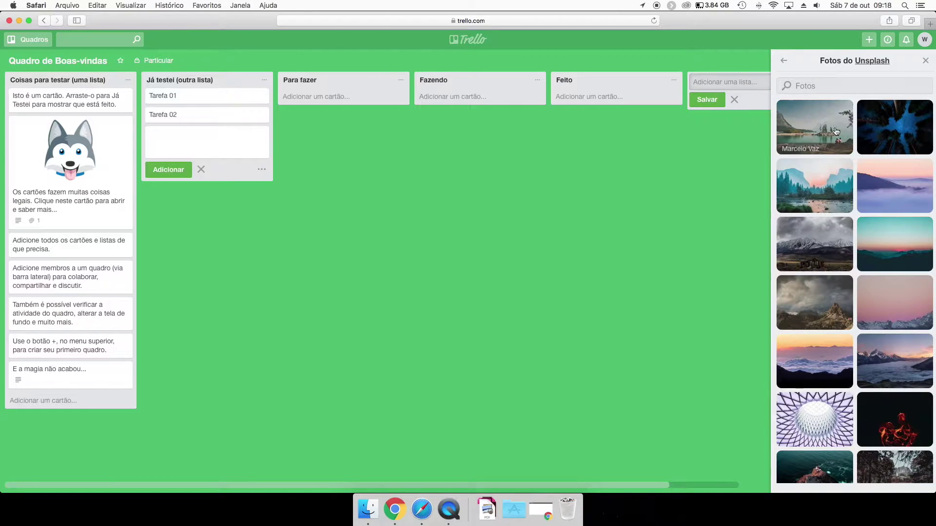
{"action": "left_click", "coordinate": [838, 140]}
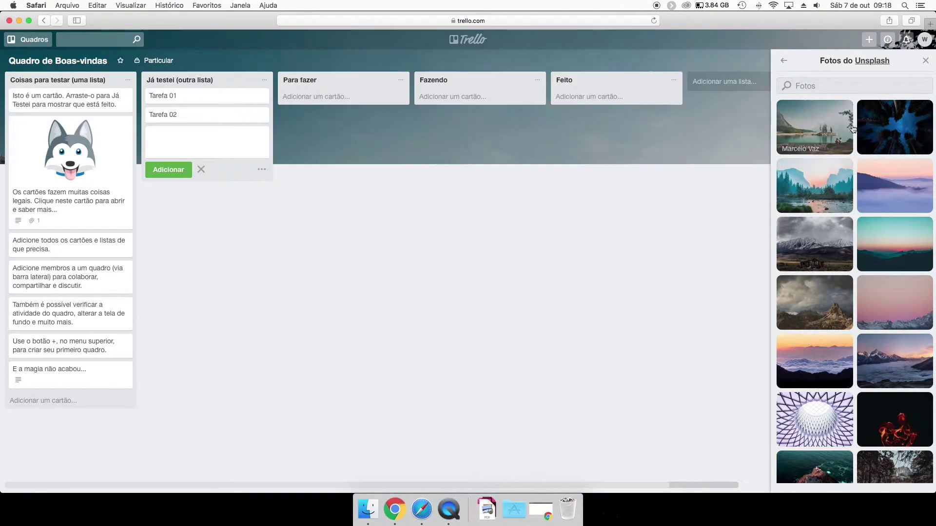
{"action": "left_click", "coordinate": [897, 127]}
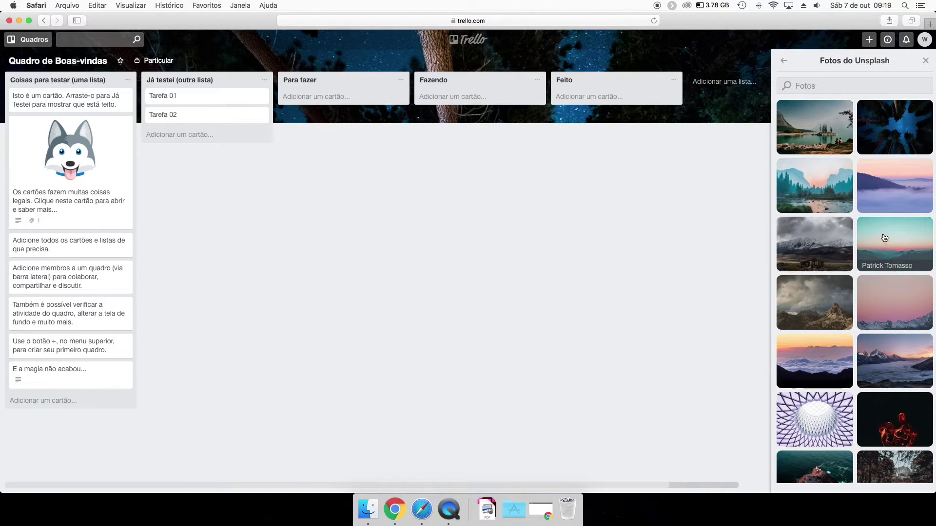
{"action": "left_click", "coordinate": [895, 248]}
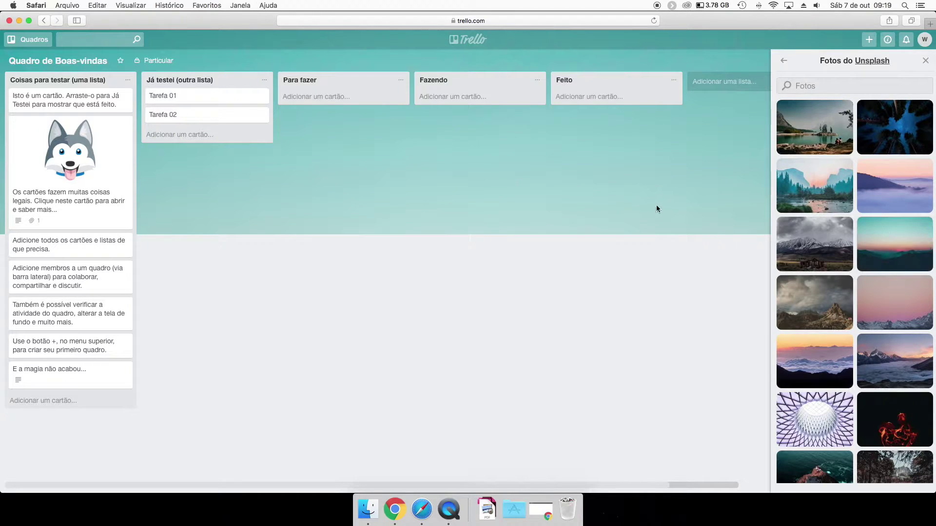
{"action": "left_click", "coordinate": [783, 60]}
{"action": "left_click", "coordinate": [784, 60]}
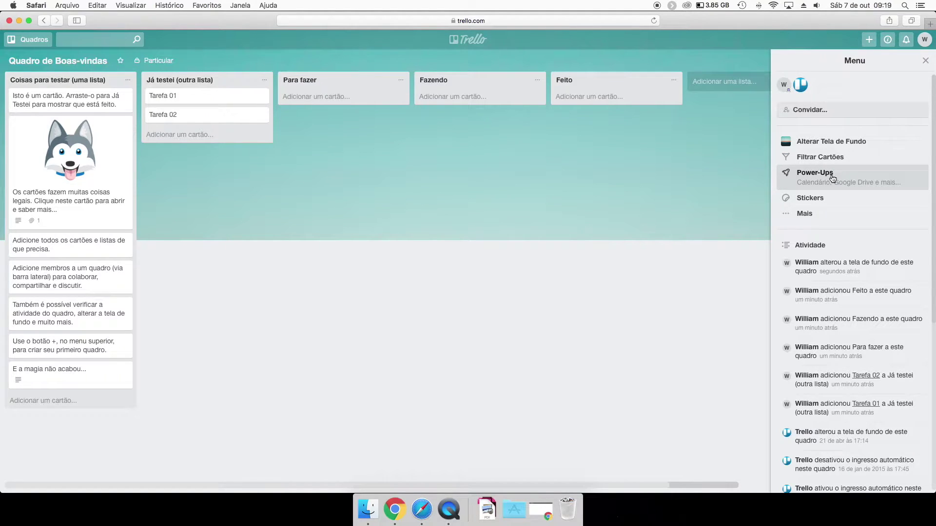
Browse the Power-Ups list and enable the Calendário Power-Up for the board.
{"action": "left_click", "coordinate": [832, 178]}
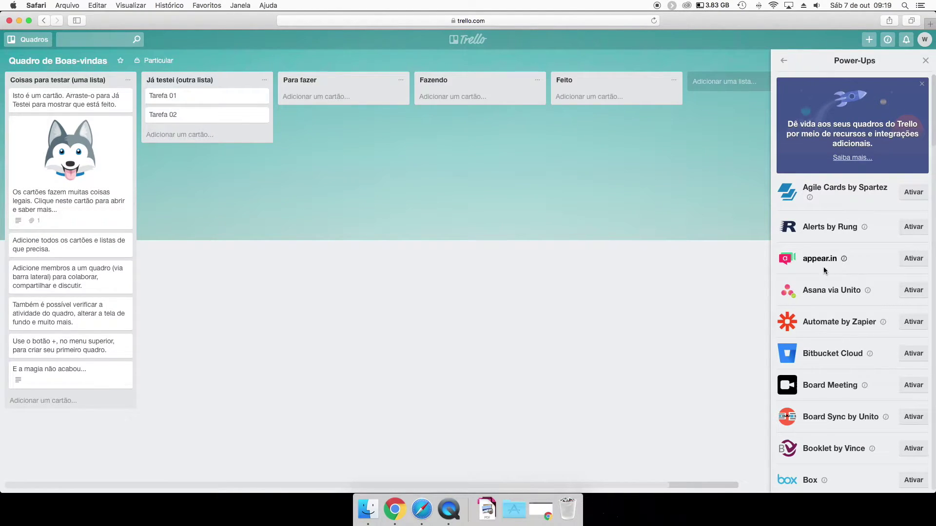
{"action": "scroll", "coordinate": [823, 278], "scroll_direction": "down", "scroll_amount": 2}
{"action": "scroll", "coordinate": [824, 277], "scroll_direction": "down", "scroll_amount": 5}
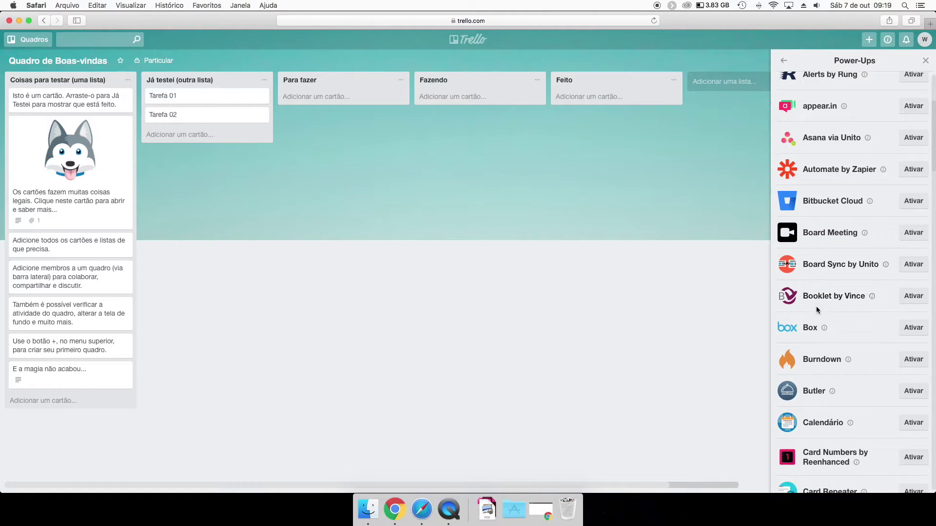
{"action": "scroll", "coordinate": [819, 298], "scroll_direction": "down", "scroll_amount": 2}
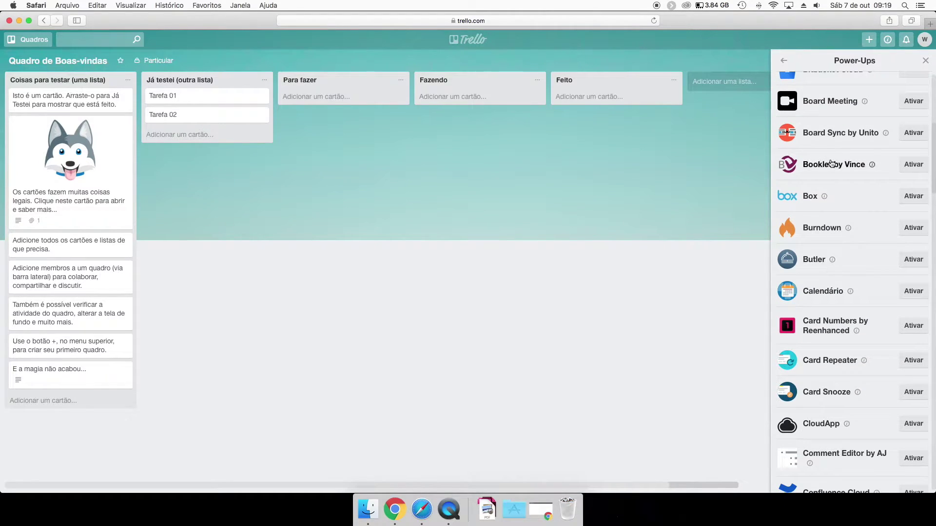
{"action": "left_click", "coordinate": [914, 292]}
{"action": "scroll", "coordinate": [825, 279], "scroll_direction": "down", "scroll_amount": 5}
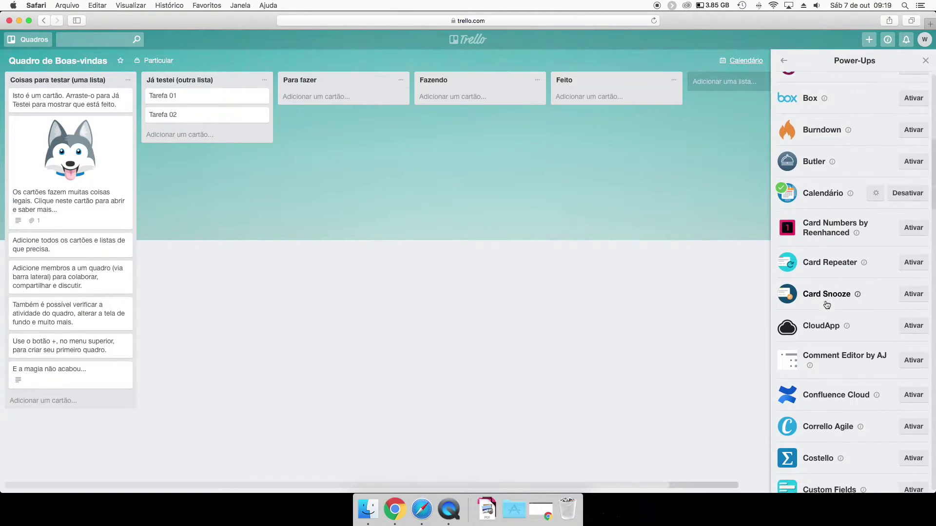
{"action": "scroll", "coordinate": [824, 247], "scroll_direction": "up", "scroll_amount": 10}
{"action": "scroll", "coordinate": [829, 192], "scroll_direction": "up", "scroll_amount": 3}
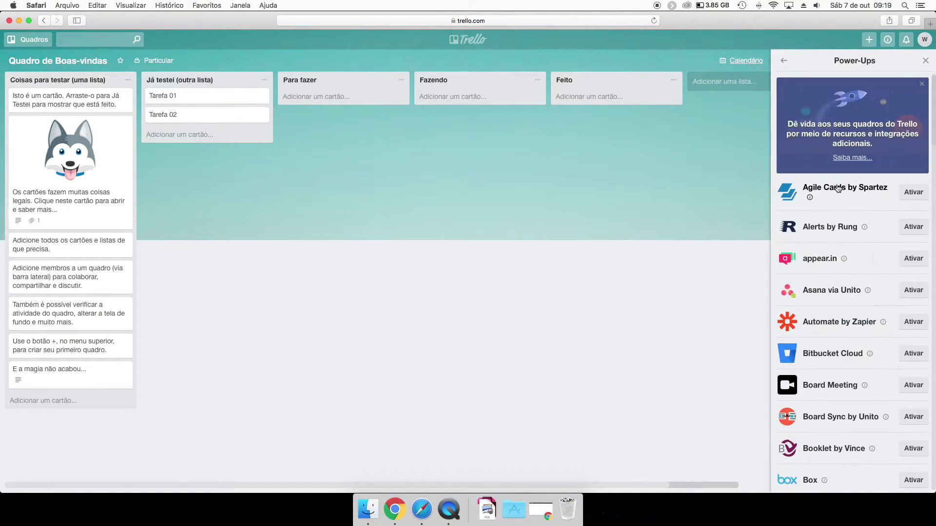
{"action": "scroll", "coordinate": [819, 293], "scroll_direction": "down", "scroll_amount": 12}
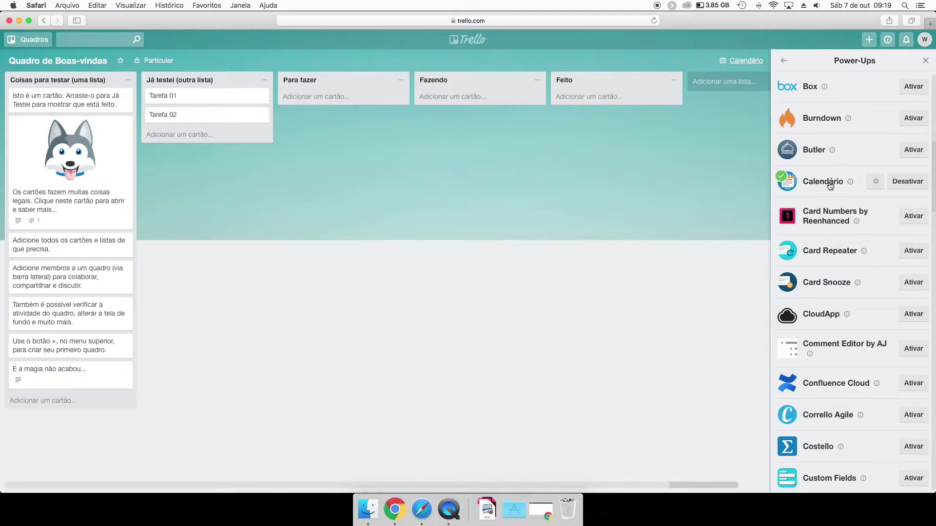
{"action": "scroll", "coordinate": [830, 187], "scroll_direction": "up", "scroll_amount": 12}
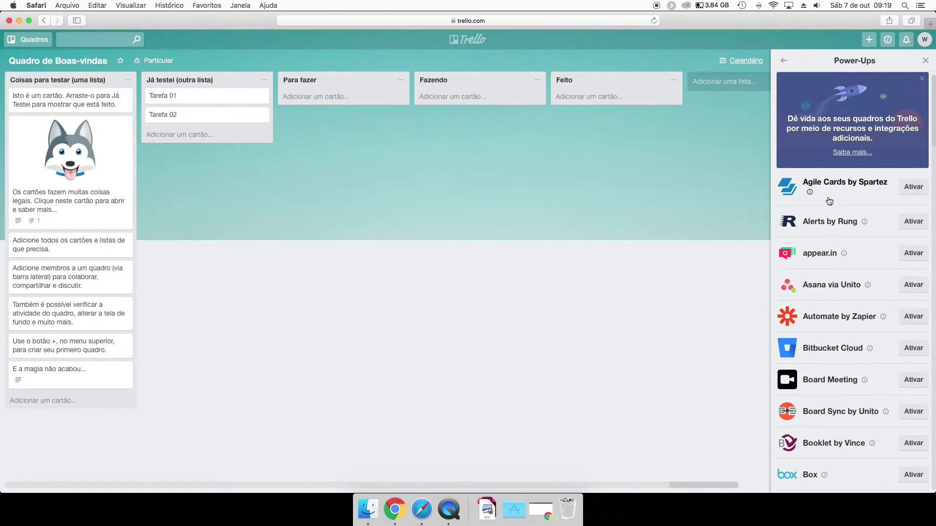
{"action": "scroll", "coordinate": [839, 209], "scroll_direction": "down", "scroll_amount": 15}
{"action": "scroll", "coordinate": [838, 244], "scroll_direction": "down", "scroll_amount": 10}
{"action": "scroll", "coordinate": [823, 273], "scroll_direction": "up", "scroll_amount": 4}
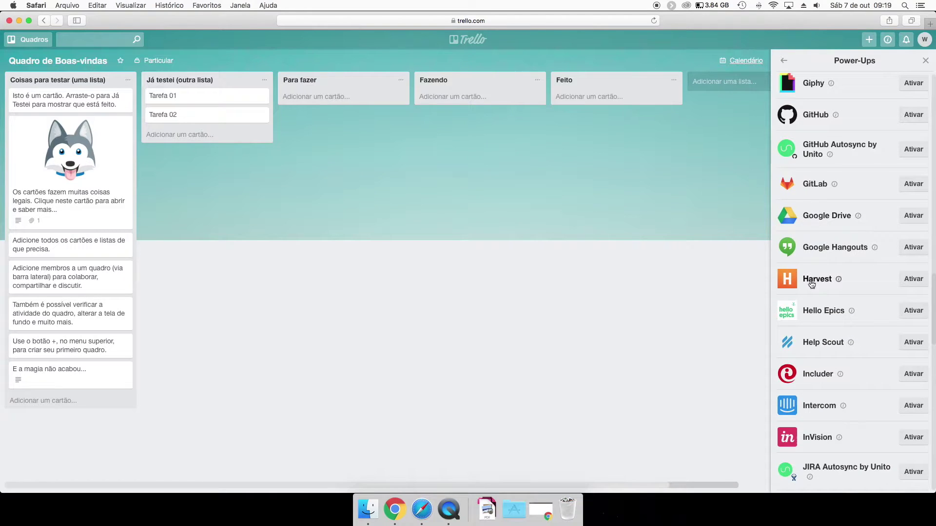
{"action": "scroll", "coordinate": [811, 284], "scroll_direction": "down", "scroll_amount": 10}
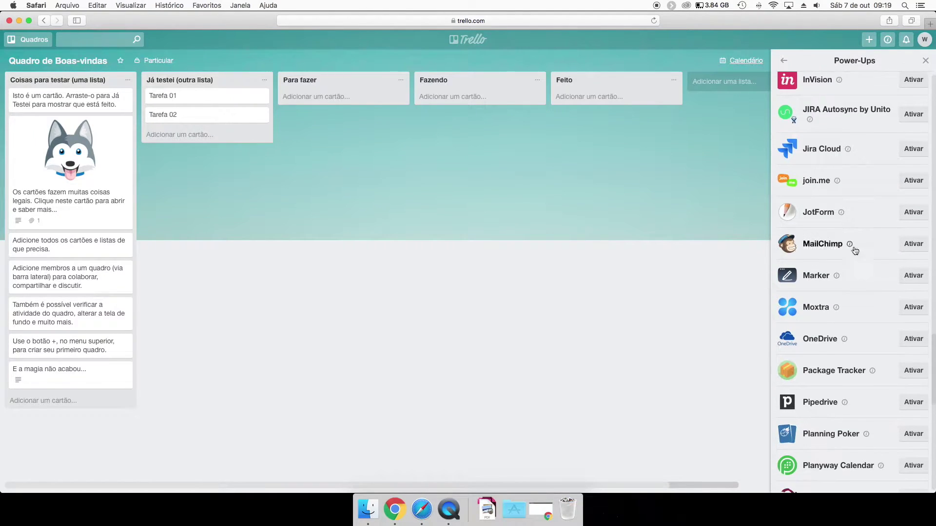
{"action": "scroll", "coordinate": [853, 256], "scroll_direction": "down", "scroll_amount": 8}
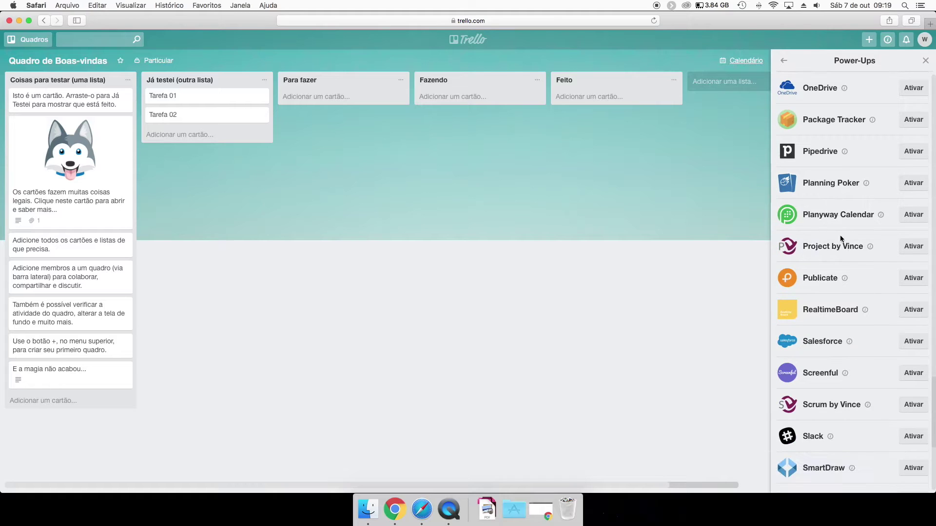
{"action": "scroll", "coordinate": [804, 322], "scroll_direction": "down", "scroll_amount": 8}
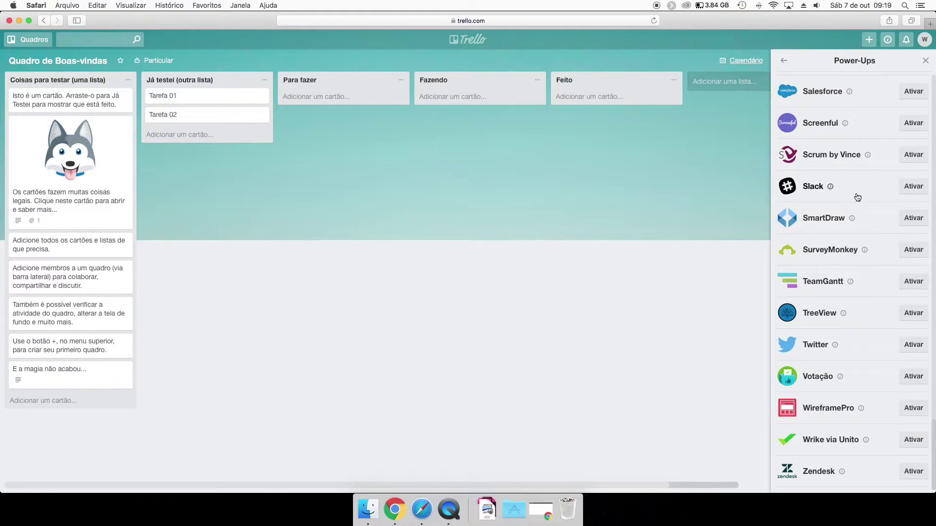
{"action": "scroll", "coordinate": [833, 153], "scroll_direction": "up", "scroll_amount": 20}
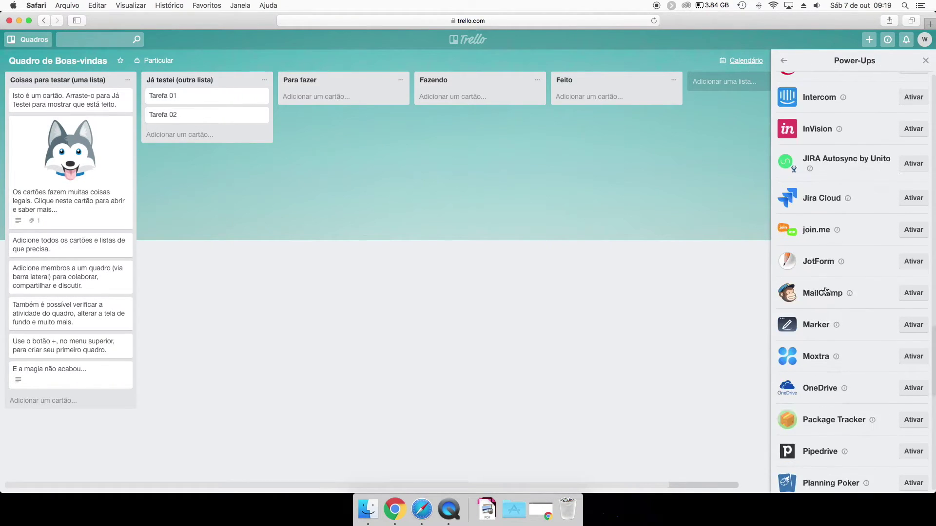
{"action": "scroll", "coordinate": [826, 261], "scroll_direction": "up", "scroll_amount": 10}
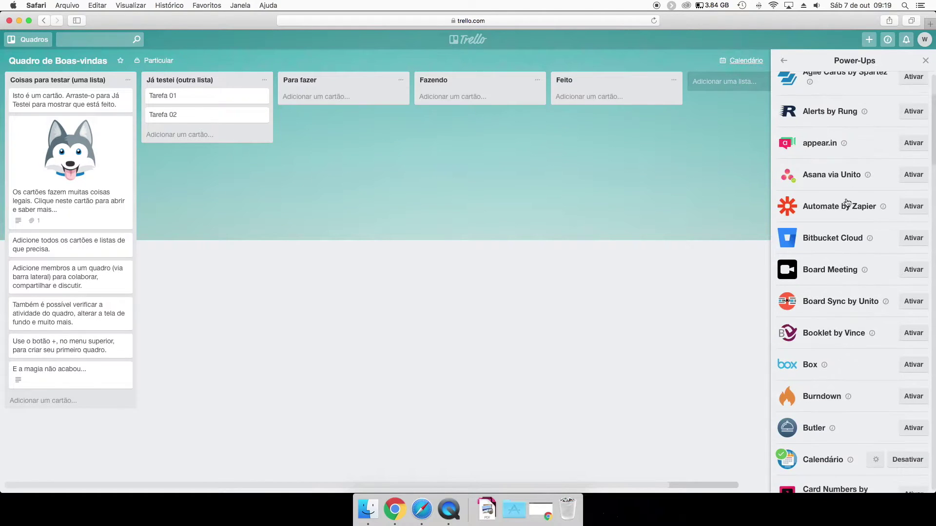
{"action": "left_click", "coordinate": [785, 64]}
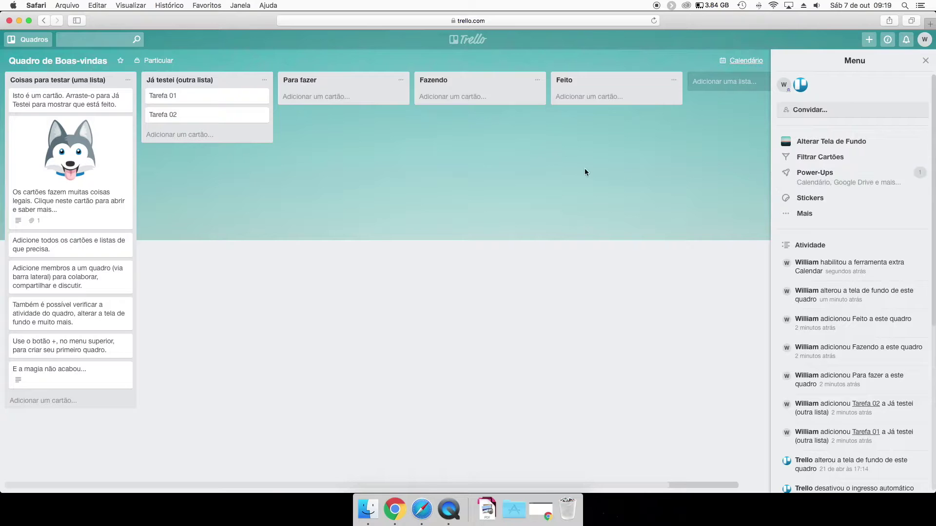
Check the board's month calendar view, then return to the lists and open the Mais menu.
{"action": "left_click", "coordinate": [823, 184]}
{"action": "scroll", "coordinate": [826, 224], "scroll_direction": "down", "scroll_amount": 10}
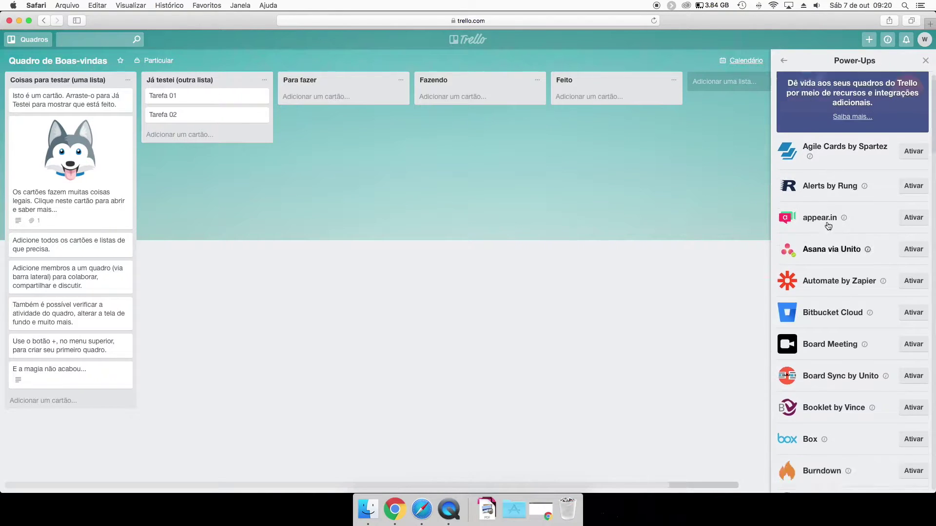
{"action": "scroll", "coordinate": [811, 146], "scroll_direction": "up", "scroll_amount": 5}
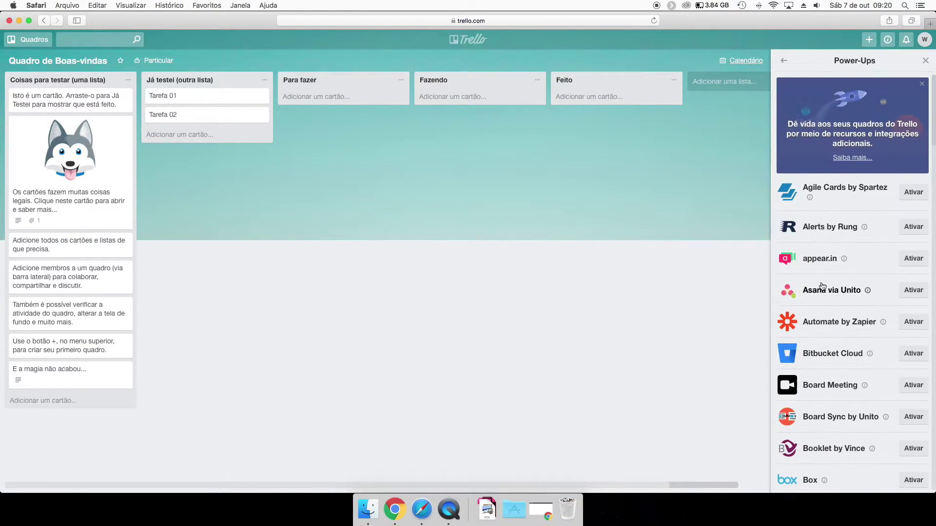
{"action": "left_click", "coordinate": [783, 60]}
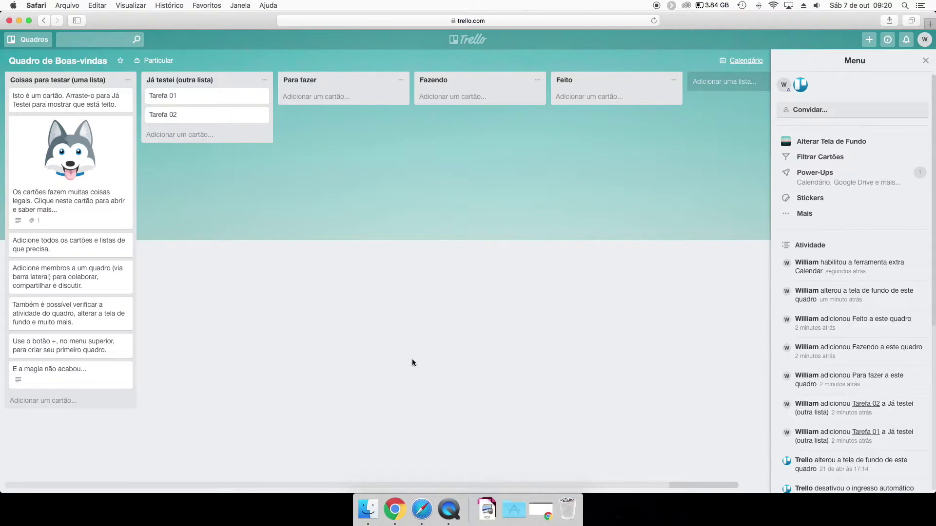
{"action": "left_click", "coordinate": [743, 63]}
{"action": "left_click", "coordinate": [744, 64]}
{"action": "left_click", "coordinate": [744, 63]}
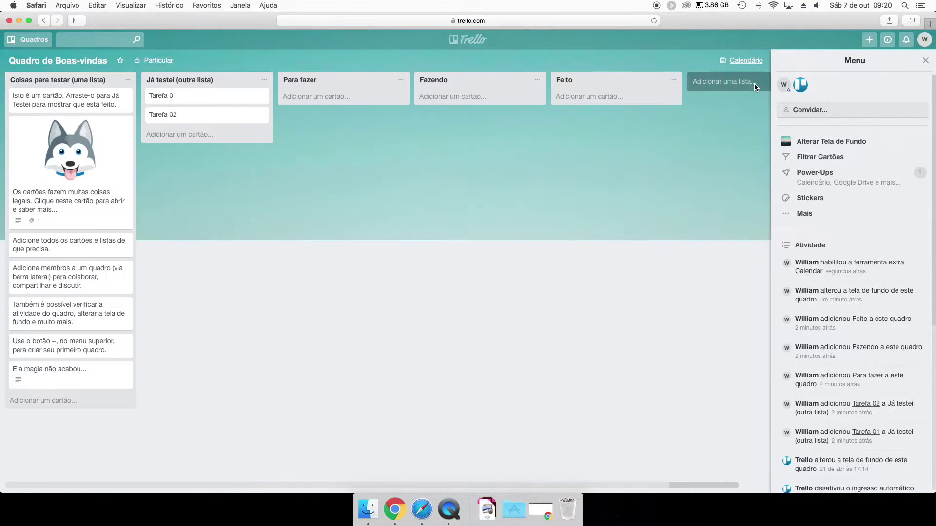
{"action": "left_click", "coordinate": [753, 85]}
{"action": "left_click", "coordinate": [806, 217]}
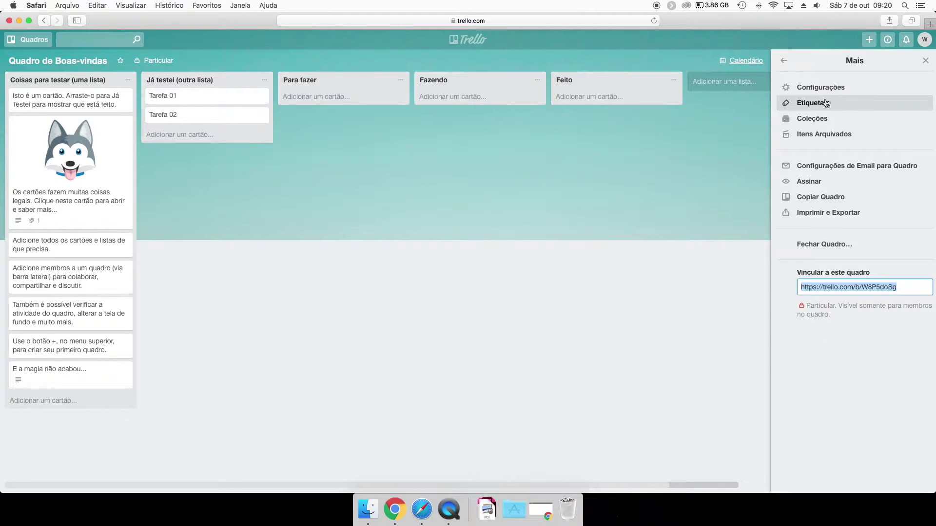
{"action": "left_click", "coordinate": [783, 60]}
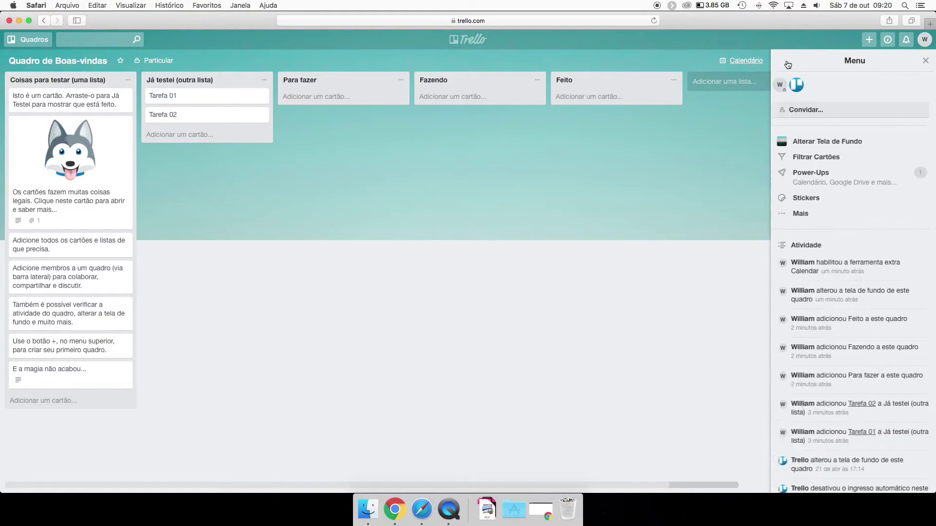
{"action": "left_click", "coordinate": [806, 217]}
{"action": "left_click", "coordinate": [817, 86]}
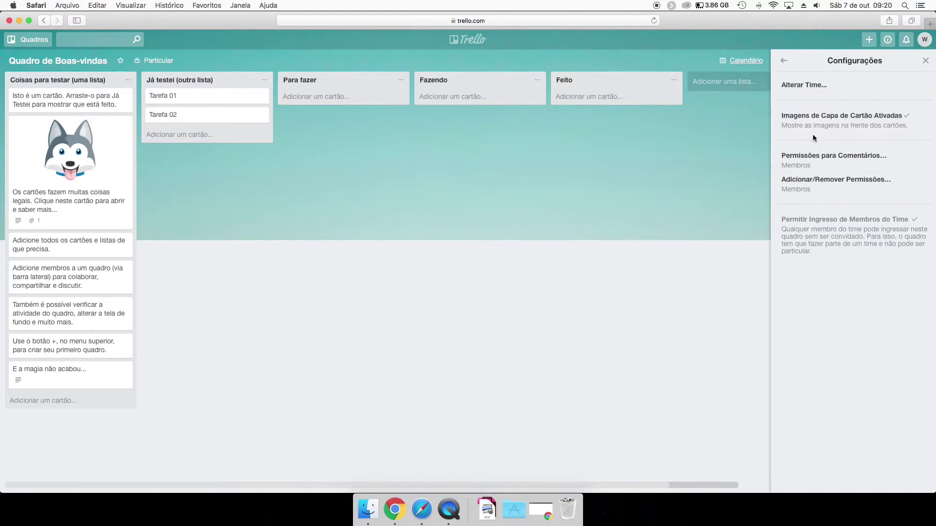
{"action": "left_click", "coordinate": [783, 60]}
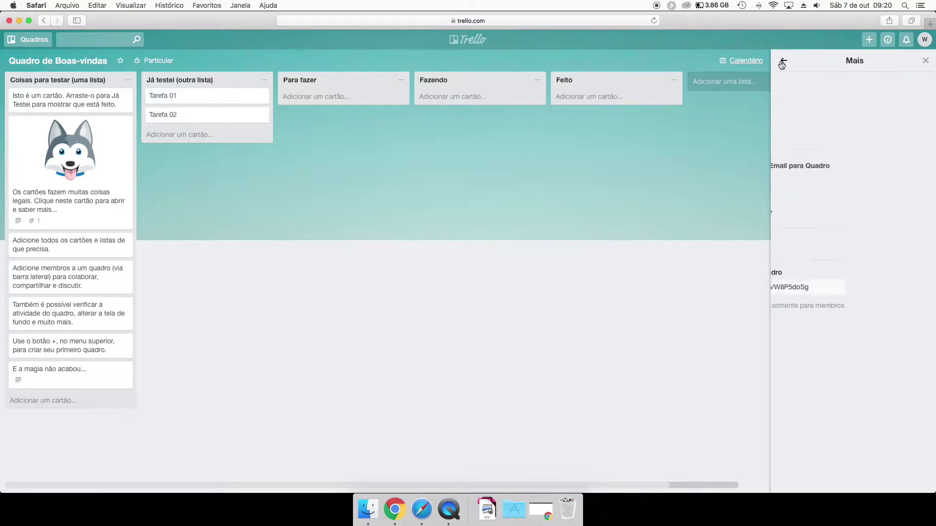
{"action": "left_click", "coordinate": [813, 103]}
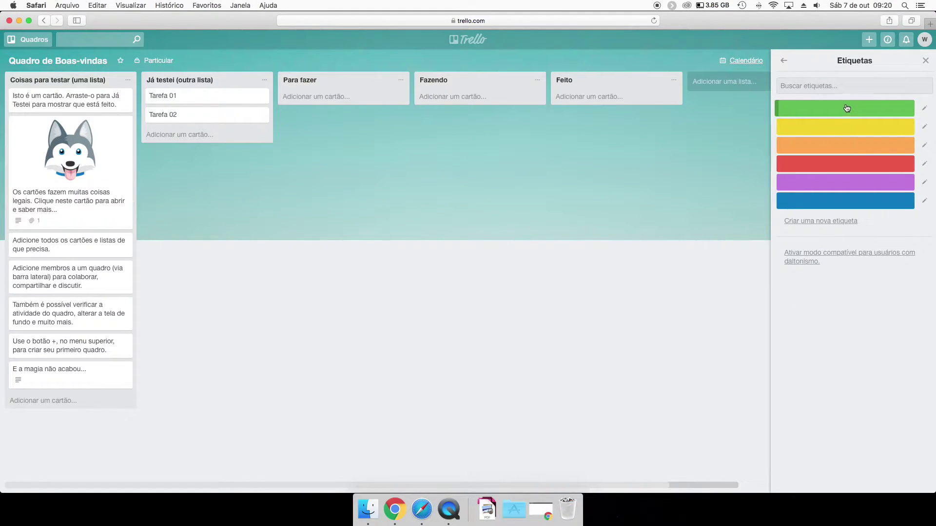
Name the green, yellow and orange labels Cliente 01, Cliente 02 and Fácil.
{"action": "left_click", "coordinate": [832, 110]}
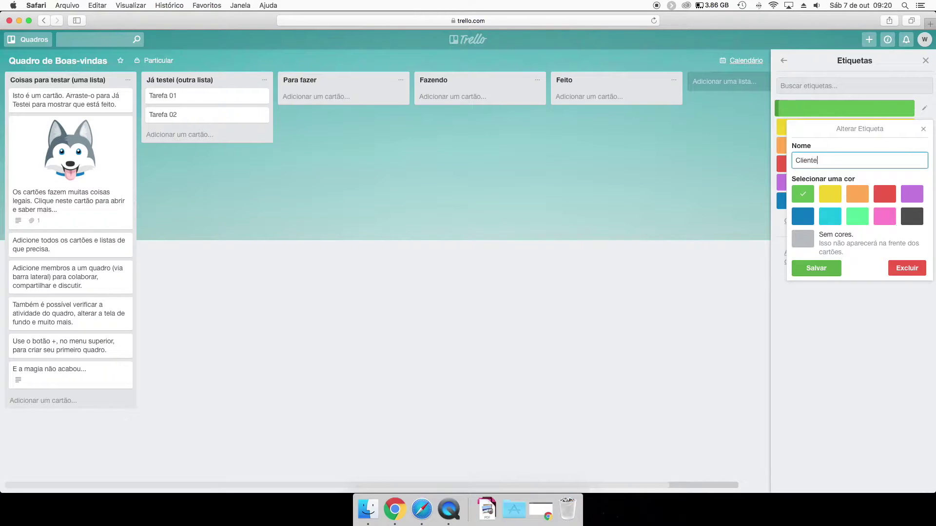
{"action": "key", "text": "Return"}
{"action": "left_click", "coordinate": [816, 127]}
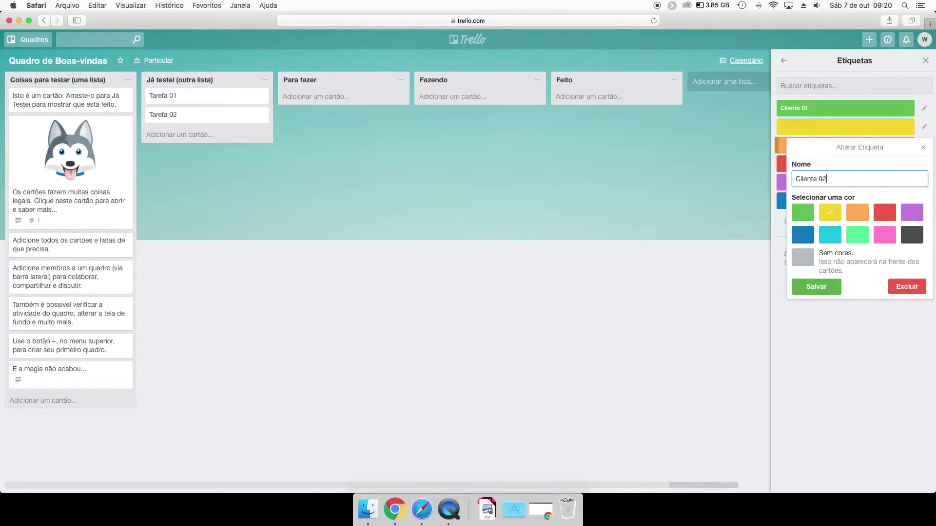
{"action": "left_click", "coordinate": [814, 286]}
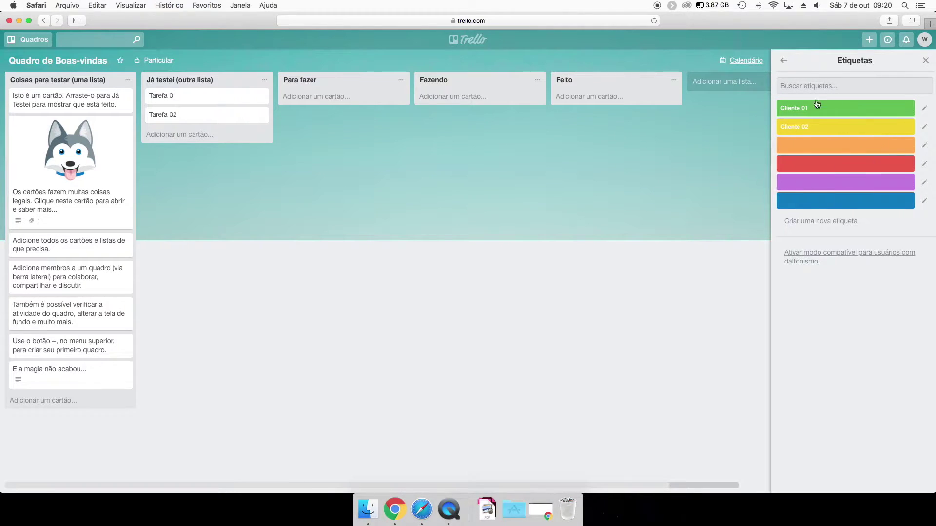
{"action": "left_click", "coordinate": [819, 153]}
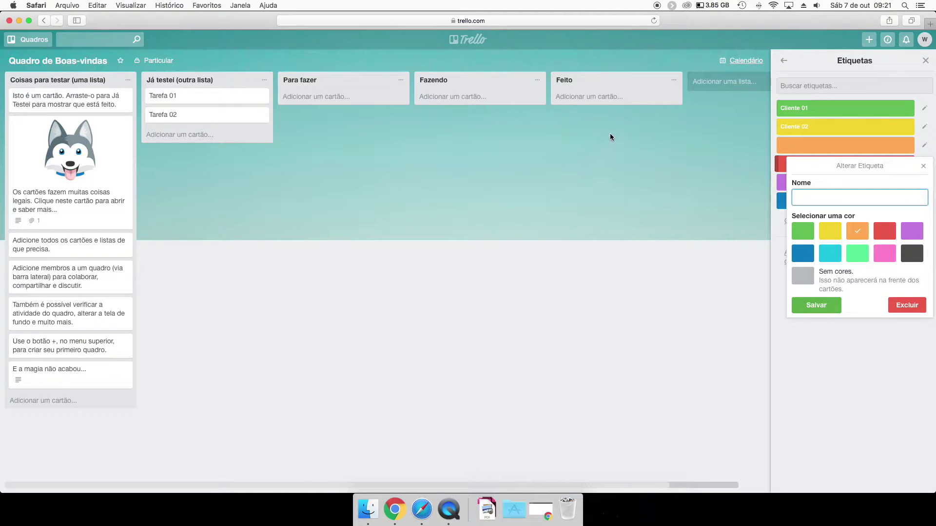
{"action": "type", "text": "Pe"}
{"action": "key", "text": "BackSpace"}
{"action": "key", "text": "BackSpace"}
{"action": "type", "text": "Fácil"}
{"action": "key", "text": "Return"}
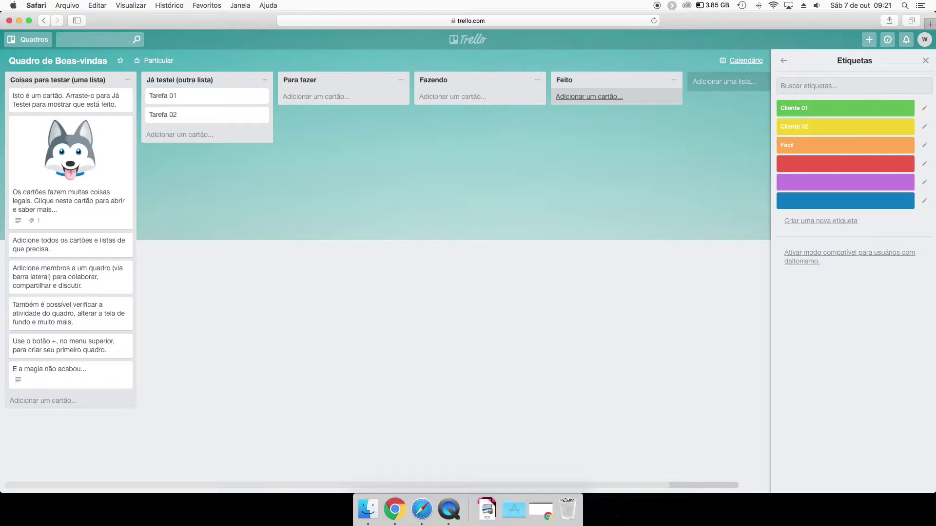
Name the red and purple labels Médio and Difícil, abandoning an extra new label.
{"action": "left_click", "coordinate": [813, 169]}
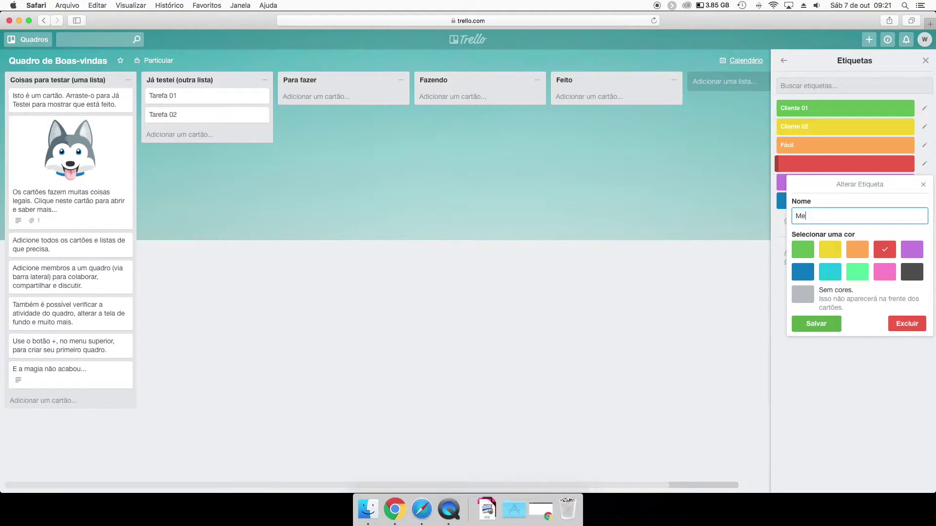
{"action": "type", "text": "Médio"}
{"action": "key", "text": "Return"}
{"action": "left_click", "coordinate": [818, 185]}
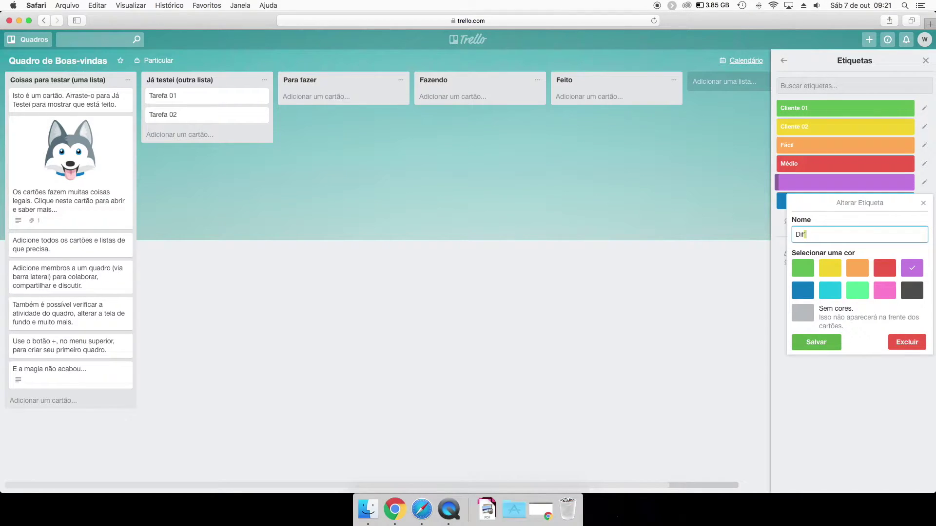
{"action": "key", "text": "Return"}
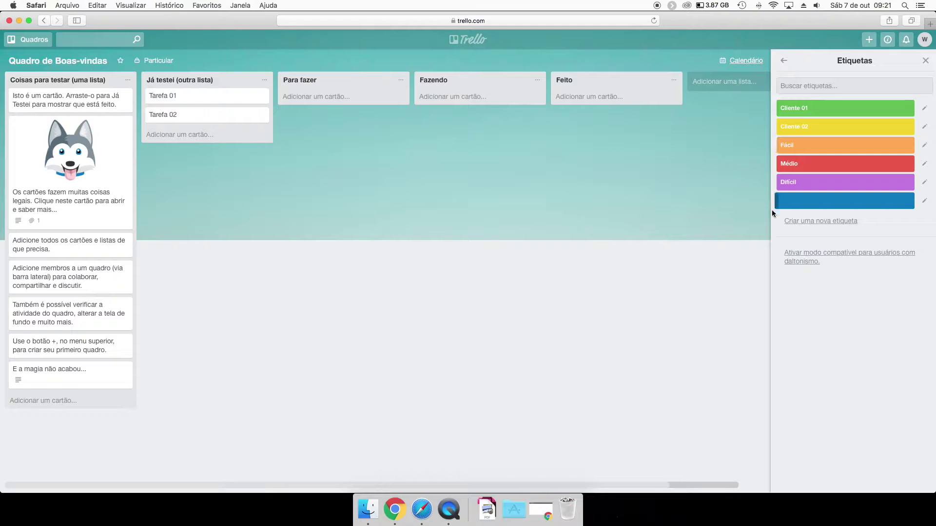
{"action": "left_click", "coordinate": [813, 225]}
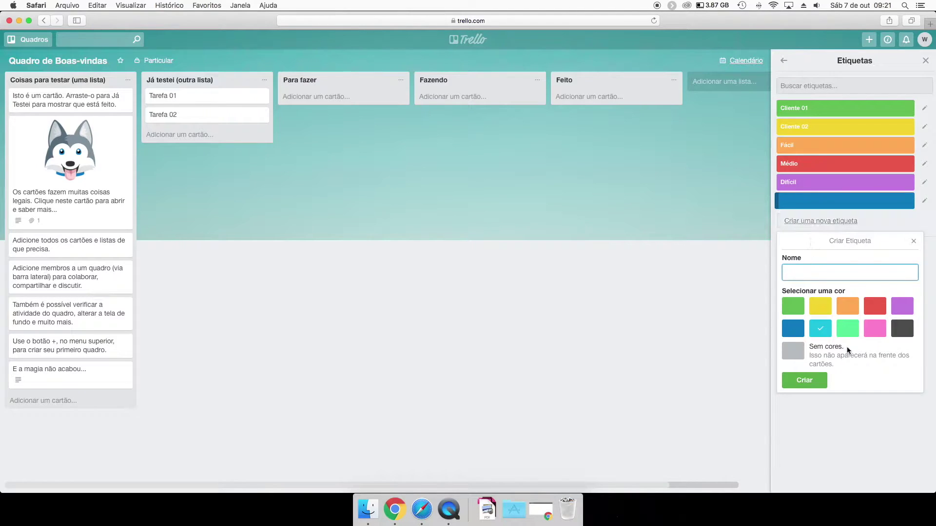
{"action": "left_click", "coordinate": [910, 239]}
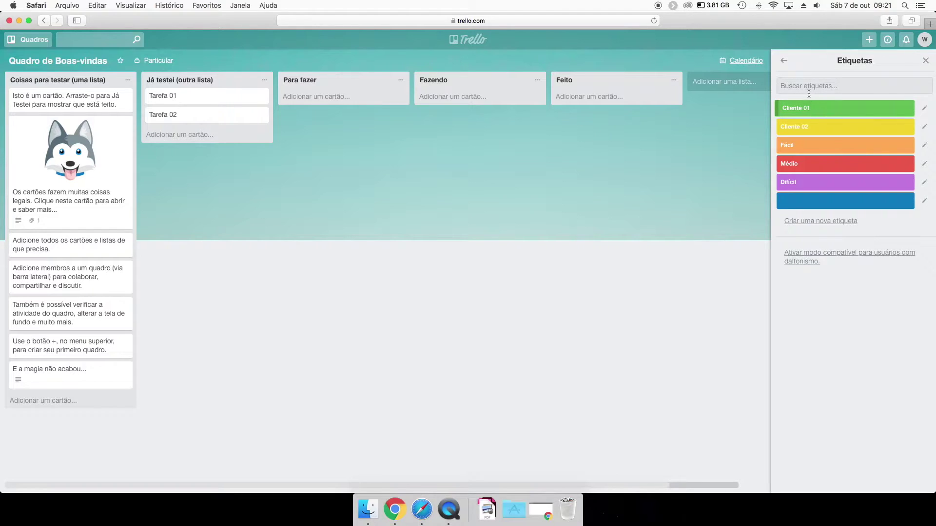
{"action": "left_click", "coordinate": [785, 61]}
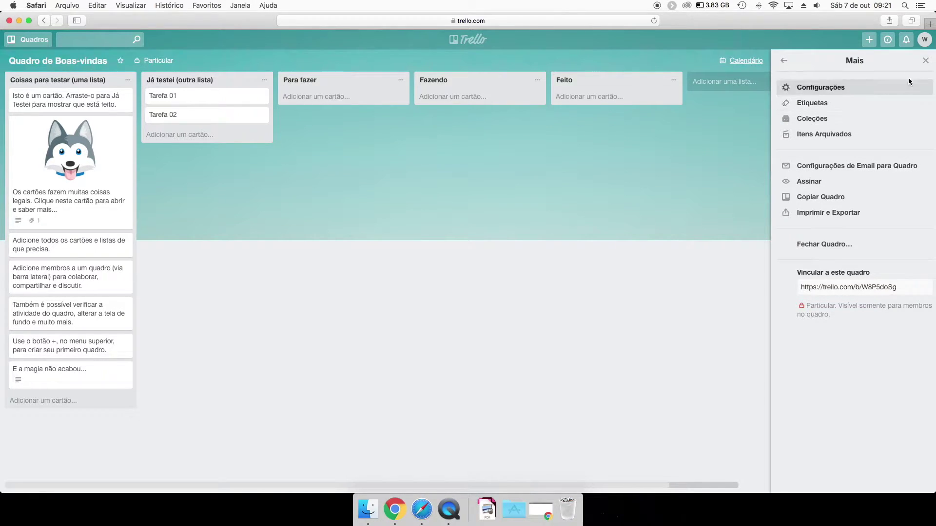
Switch the board background to the misty lake photo and close the side panel.
{"action": "left_click", "coordinate": [925, 62]}
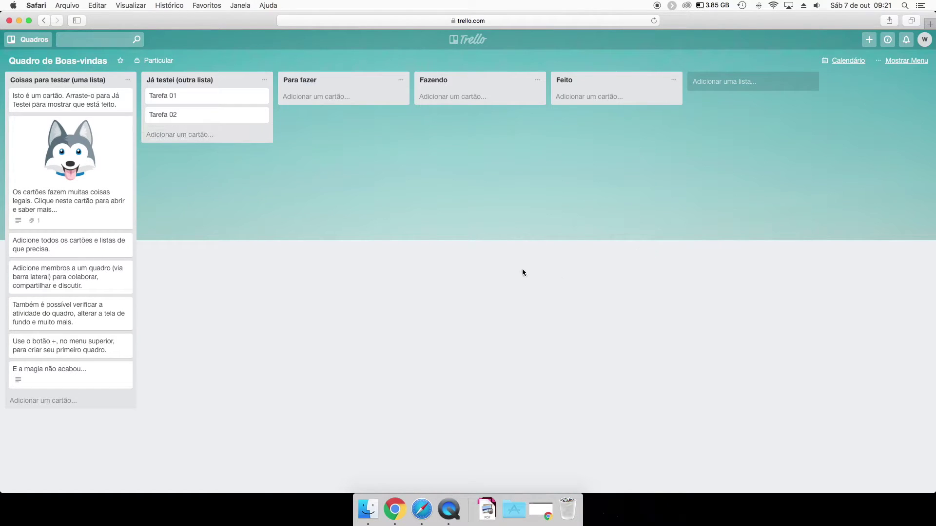
{"action": "left_click", "coordinate": [905, 61]}
{"action": "left_click", "coordinate": [786, 64]}
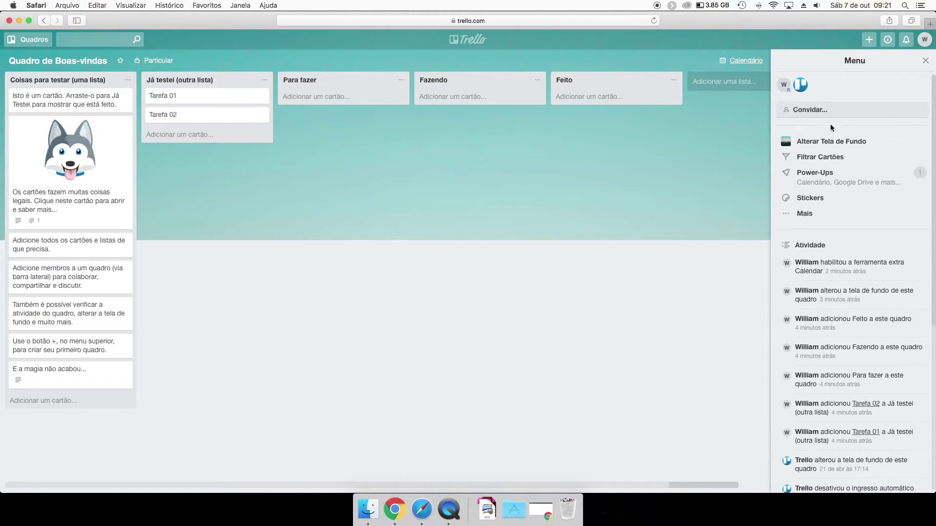
{"action": "left_click", "coordinate": [828, 138]}
{"action": "left_click", "coordinate": [886, 106]}
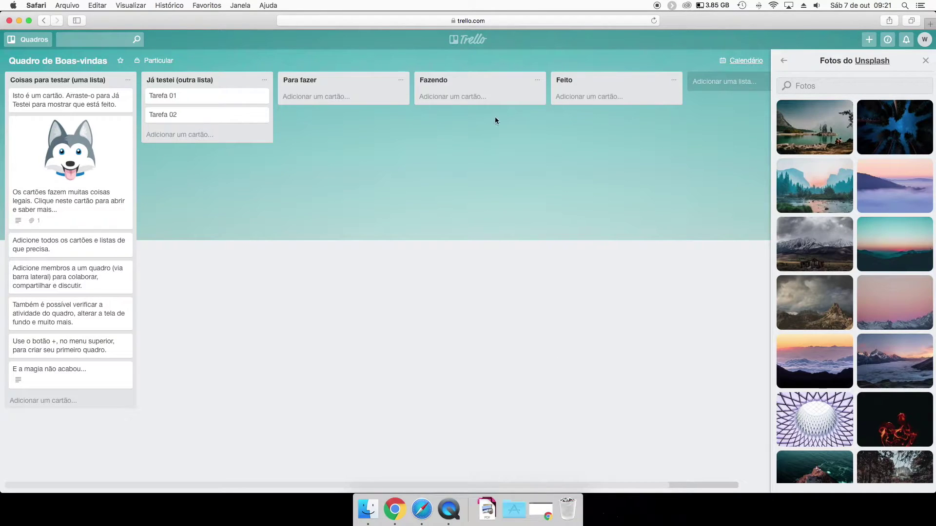
{"action": "left_click", "coordinate": [817, 138]}
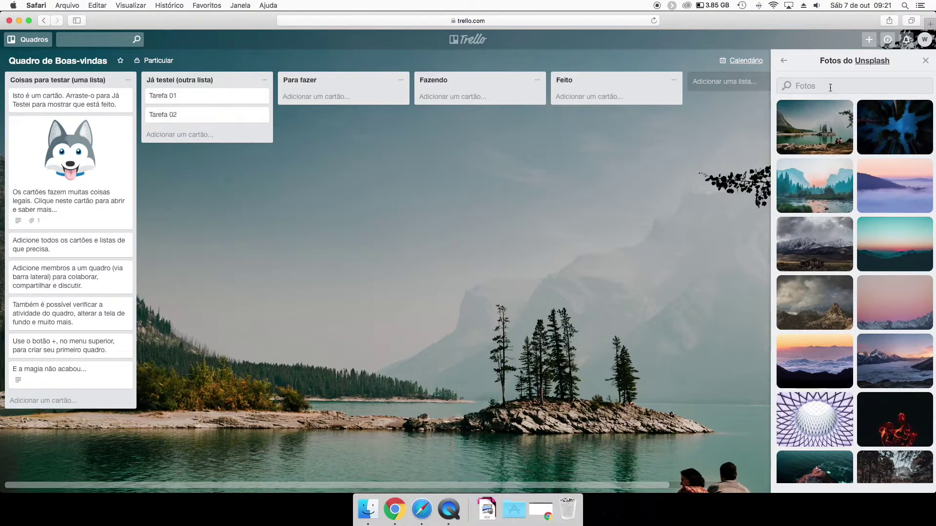
{"action": "left_click", "coordinate": [925, 60]}
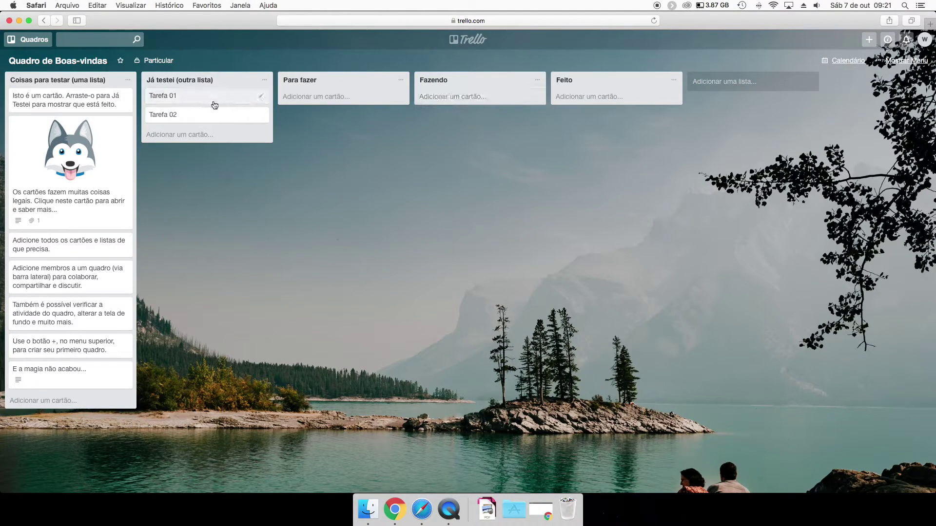
Archive the Coisas para testar and Já testei lists, moving Tarefa 01 into Para fazer.
{"action": "left_click", "coordinate": [128, 81]}
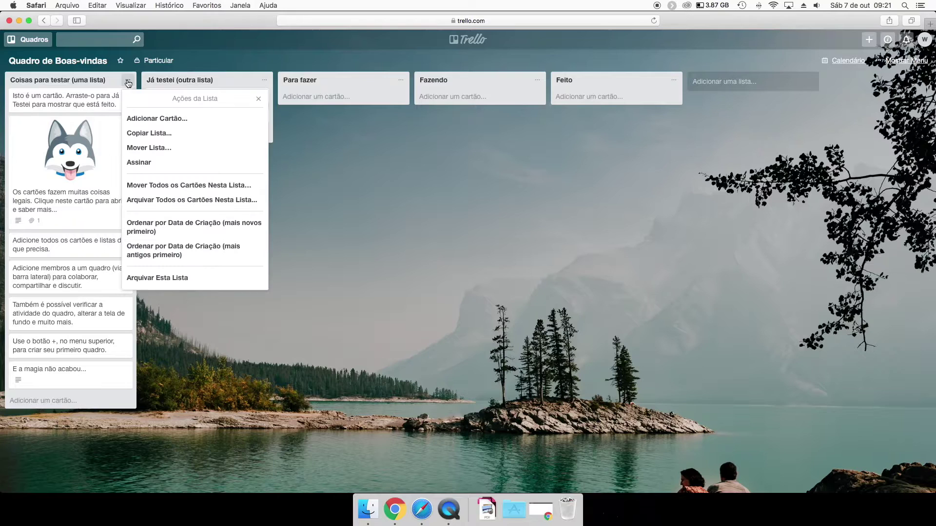
{"action": "left_click", "coordinate": [160, 279]}
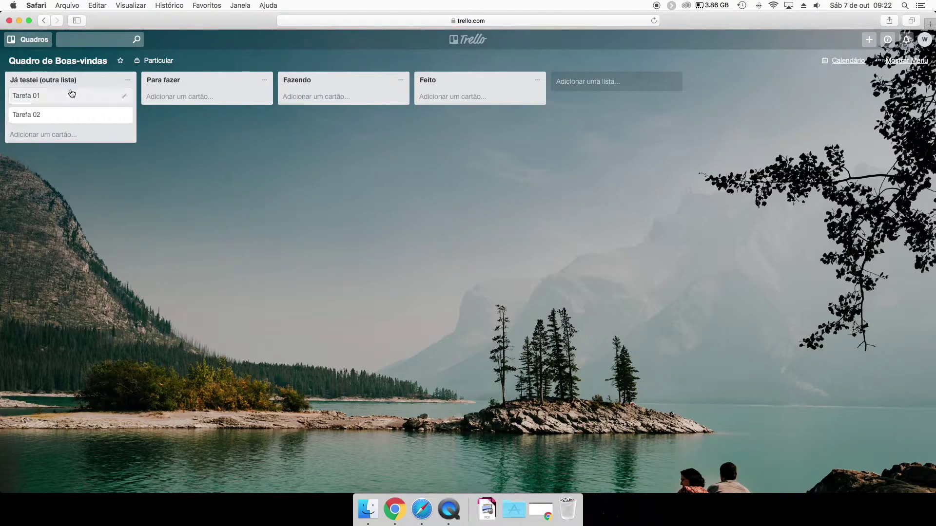
{"action": "left_click_drag", "start_coordinate": [51, 100], "coordinate": [188, 119]}
{"action": "left_click", "coordinate": [128, 80]}
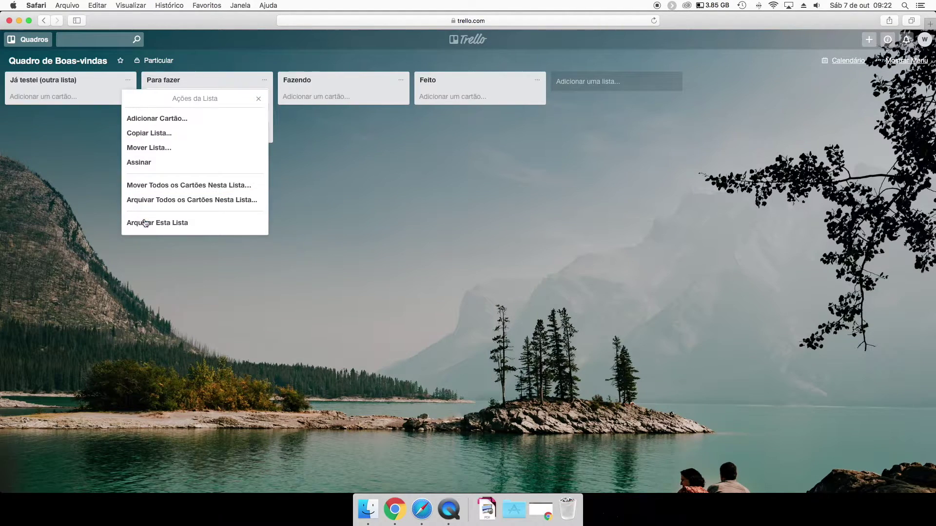
{"action": "left_click", "coordinate": [146, 223]}
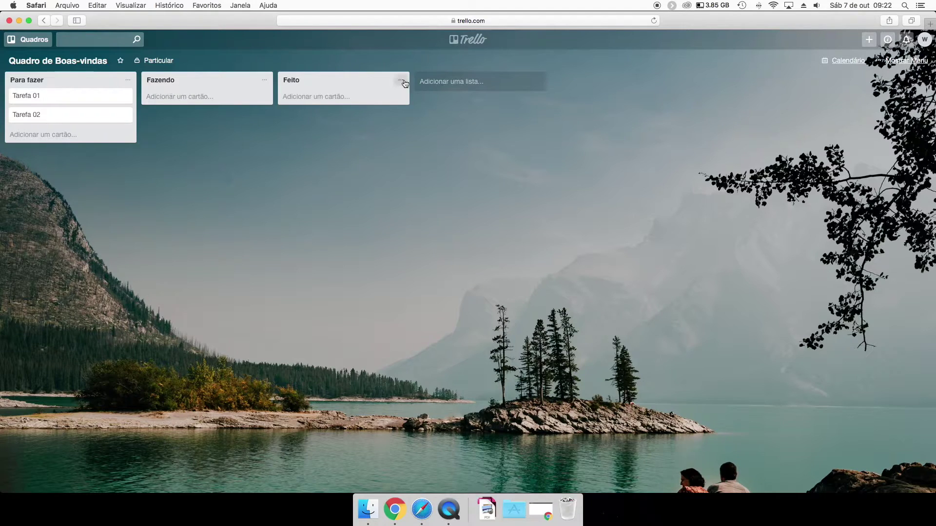
Open and cancel the add-list form twice without creating a list.
{"action": "left_click", "coordinate": [447, 81]}
{"action": "left_click", "coordinate": [411, 160]}
{"action": "left_click", "coordinate": [462, 81]}
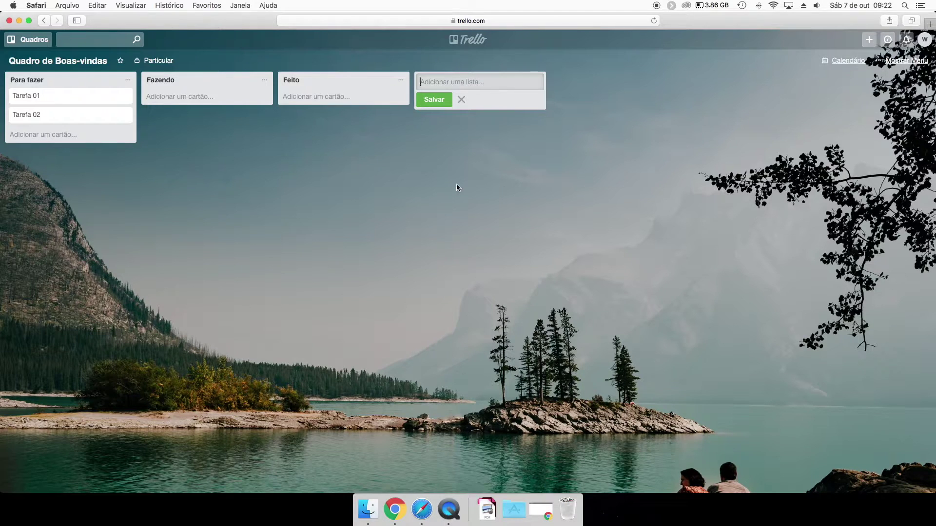
{"action": "left_click", "coordinate": [246, 196]}
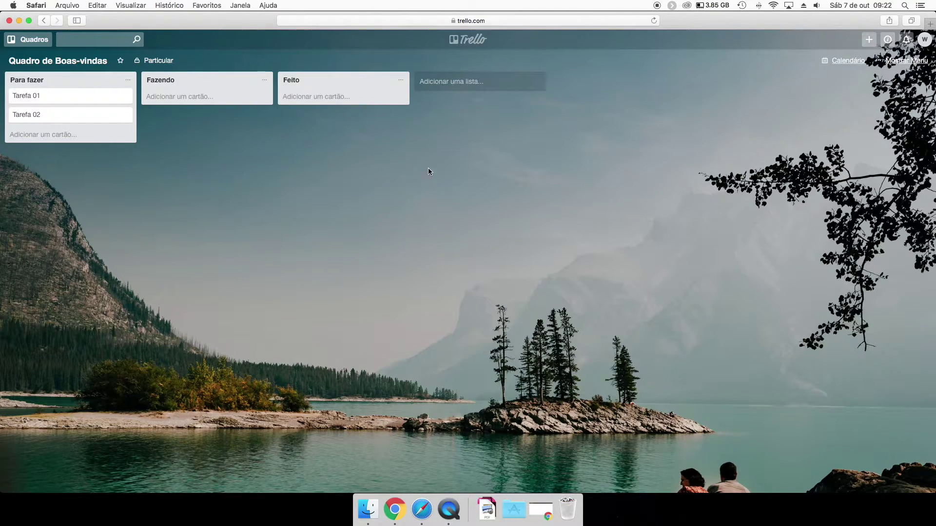
Give card Tarefa 01 the description 'Descrição da tarefa.'.
{"action": "left_click", "coordinate": [66, 99]}
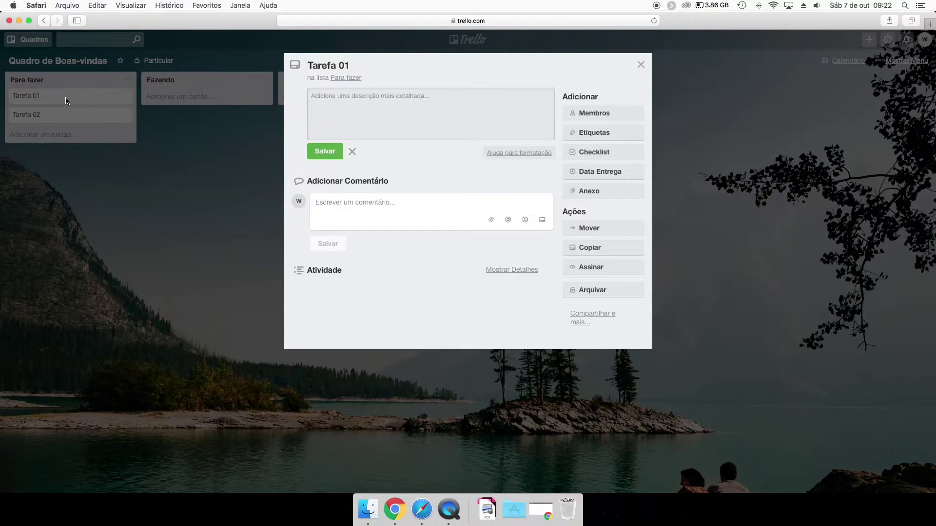
{"action": "left_click", "coordinate": [101, 96]}
{"action": "left_click", "coordinate": [100, 95]}
{"action": "type", "text": "Descri"}
{"action": "type", "text": "c"}
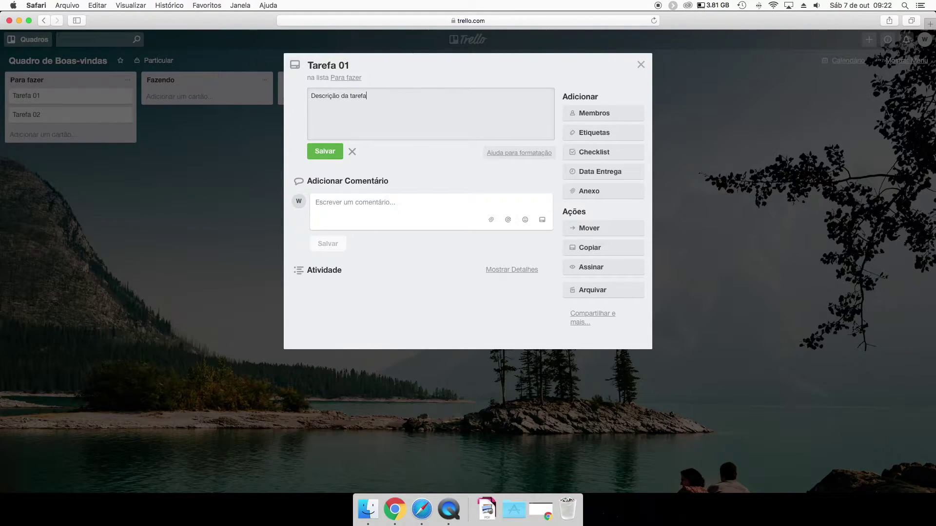
{"action": "left_click", "coordinate": [317, 158]}
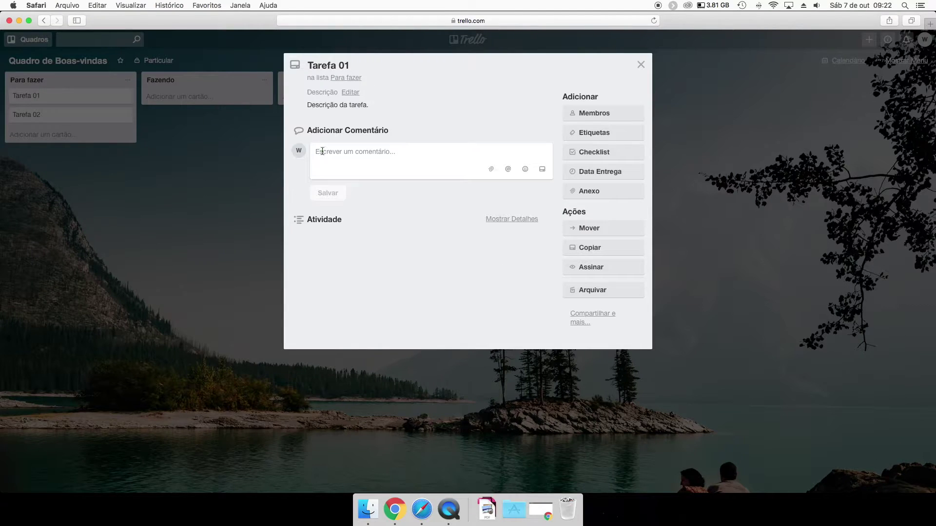
{"action": "left_click", "coordinate": [260, 131]}
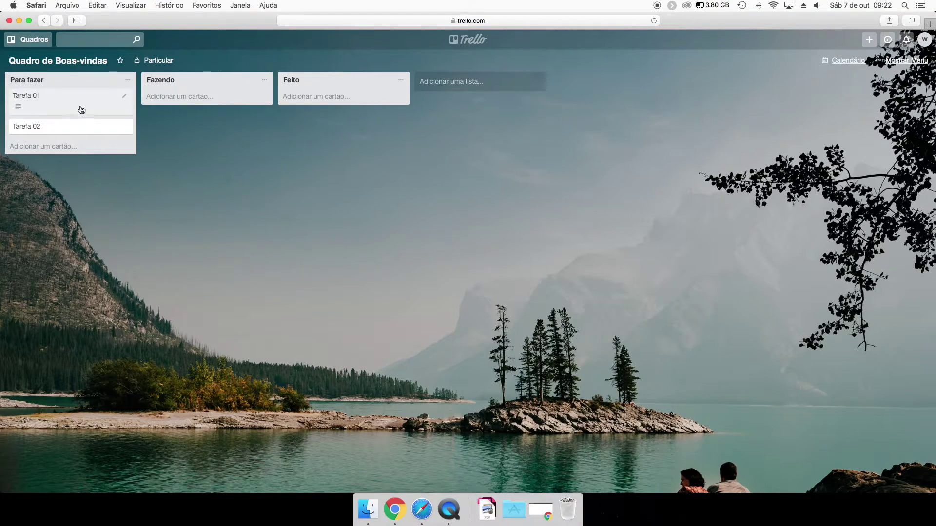
Reopen and close Tarefa 01, nudge it within Para fazer, and open it again.
{"action": "left_click", "coordinate": [83, 109]}
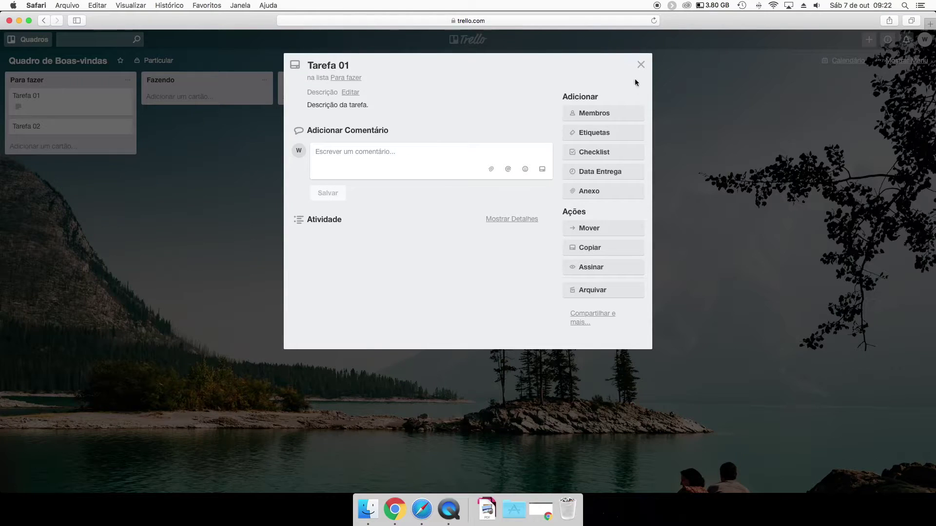
{"action": "left_click", "coordinate": [641, 64]}
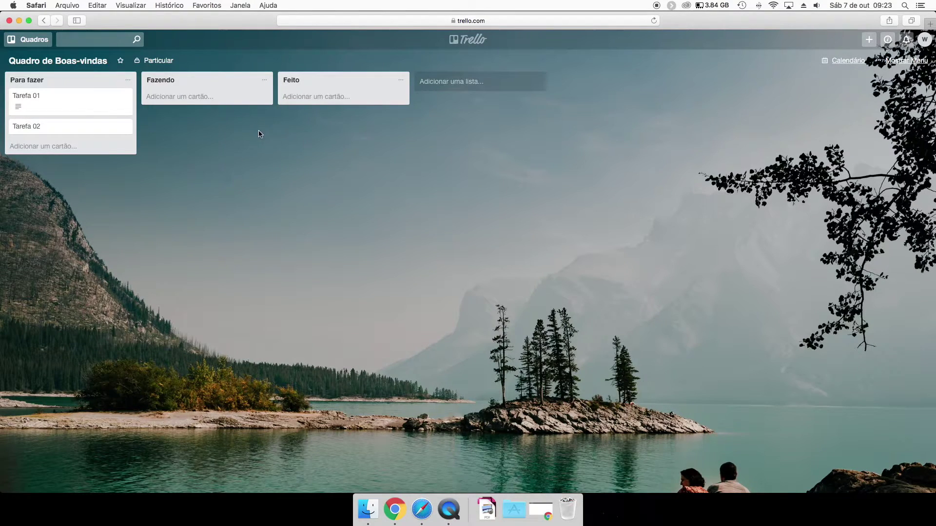
{"action": "left_click_drag", "start_coordinate": [53, 100], "coordinate": [100, 105]}
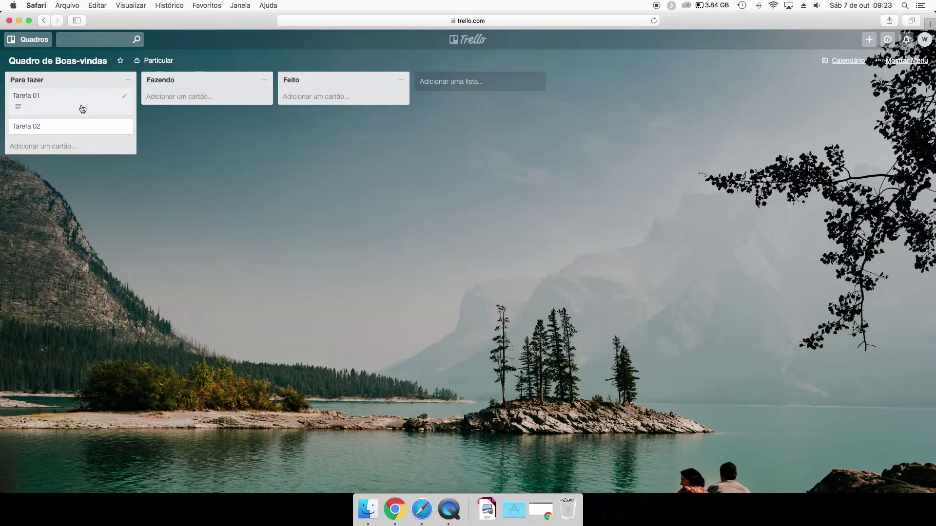
{"action": "left_click", "coordinate": [83, 108]}
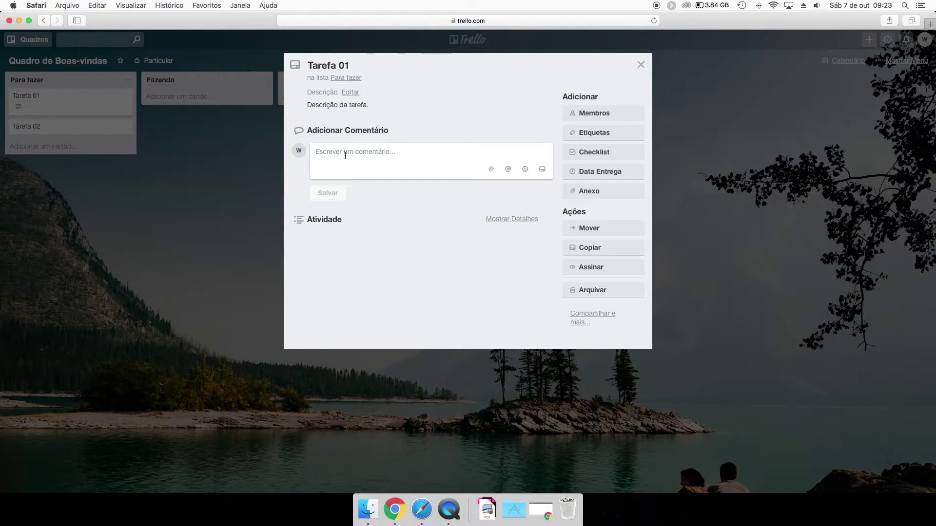
Post the comment 'Comentário 01' on Tarefa 01 after trying the mention, emoji and attach options.
{"action": "type", "text": "Comentário 01"}
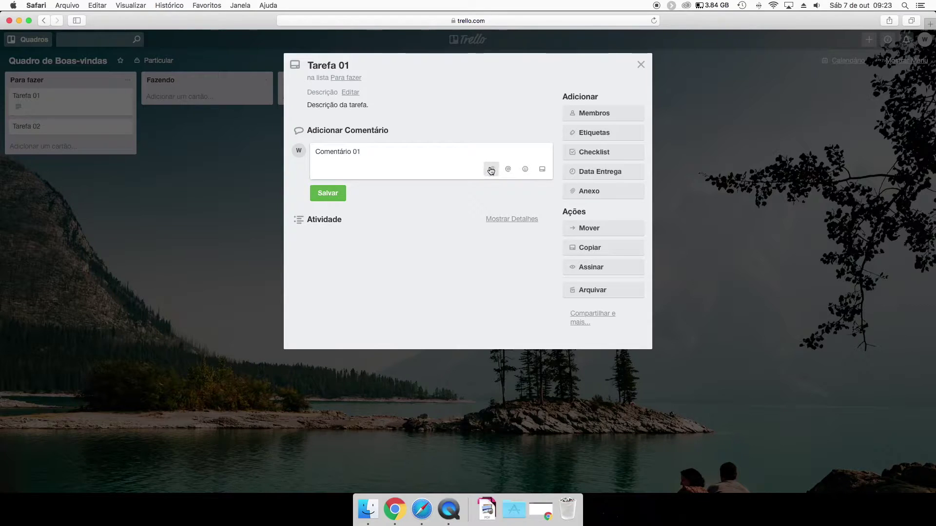
{"action": "left_click", "coordinate": [508, 174]}
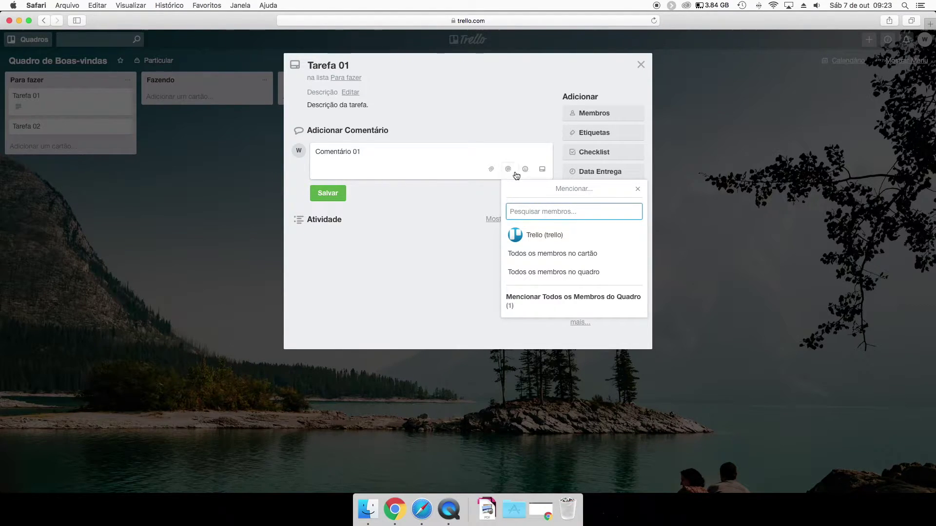
{"action": "left_click", "coordinate": [525, 169]}
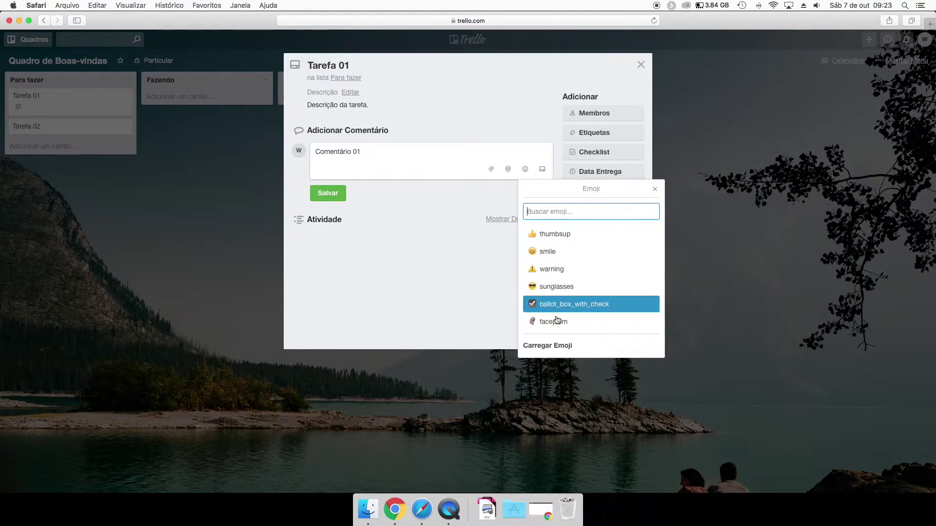
{"action": "left_click", "coordinate": [542, 173]}
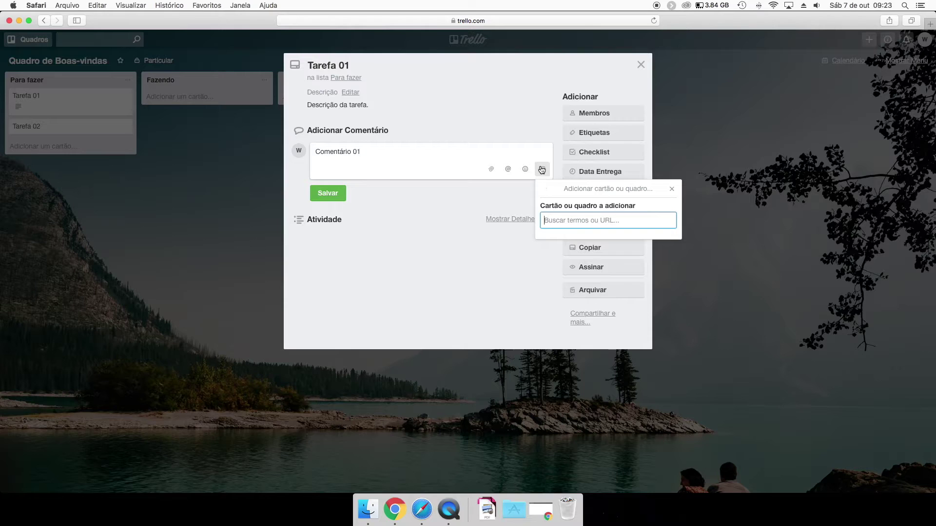
{"action": "left_click", "coordinate": [519, 133]}
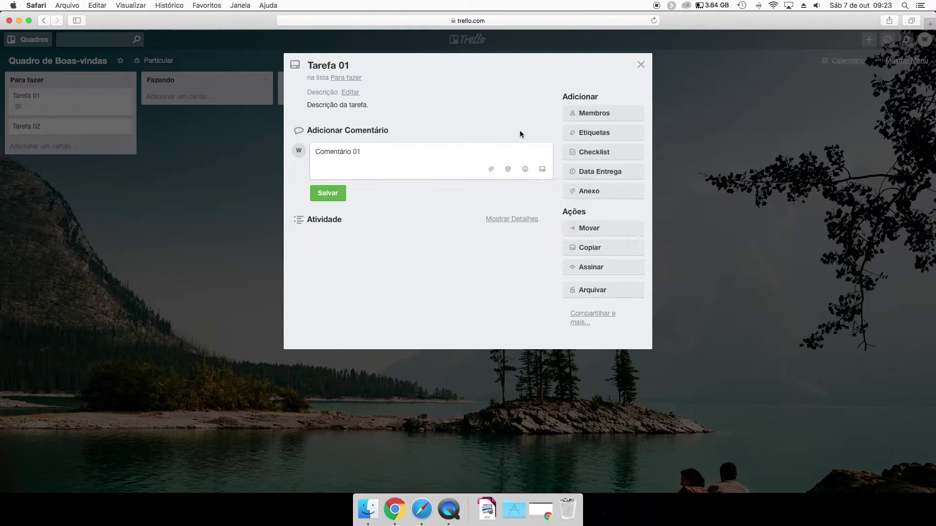
{"action": "left_click", "coordinate": [328, 193]}
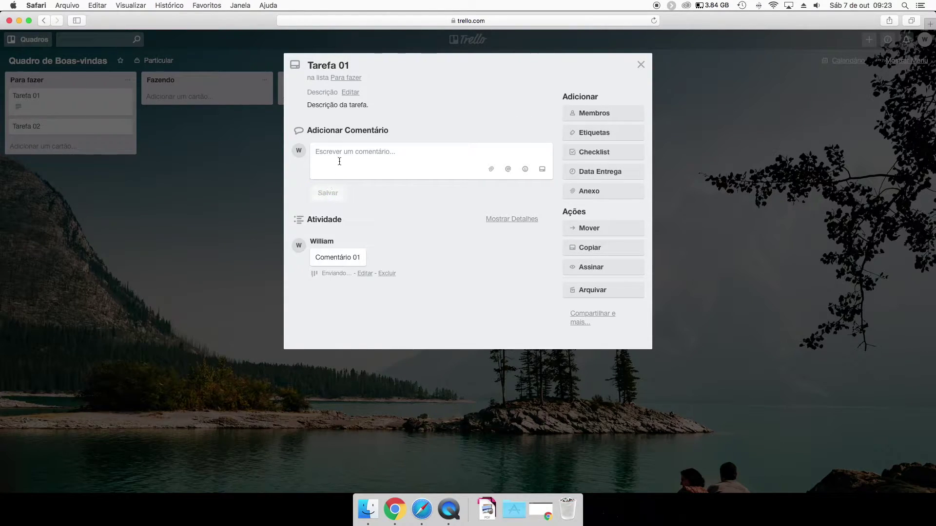
Close the Tarefa 01 details and reopen the card.
{"action": "left_click", "coordinate": [199, 286]}
{"action": "left_click", "coordinate": [87, 104]}
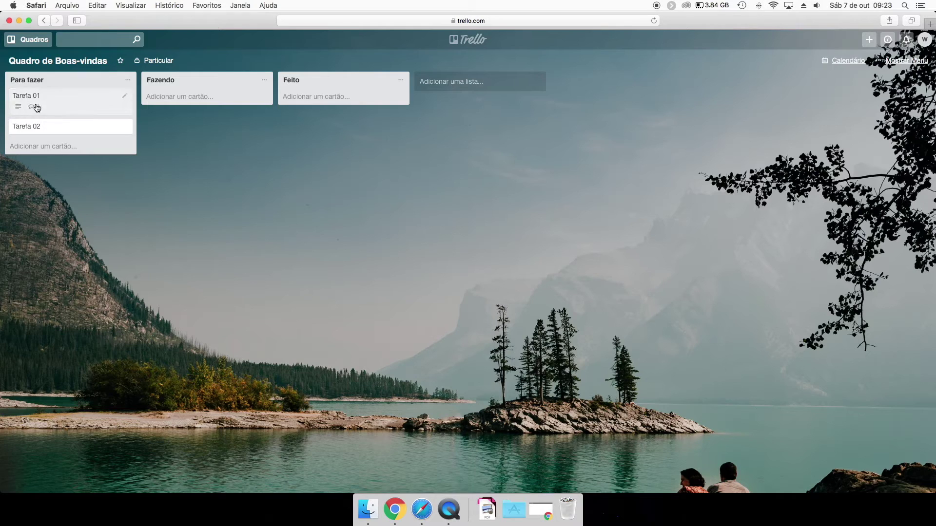
{"action": "left_click", "coordinate": [91, 104]}
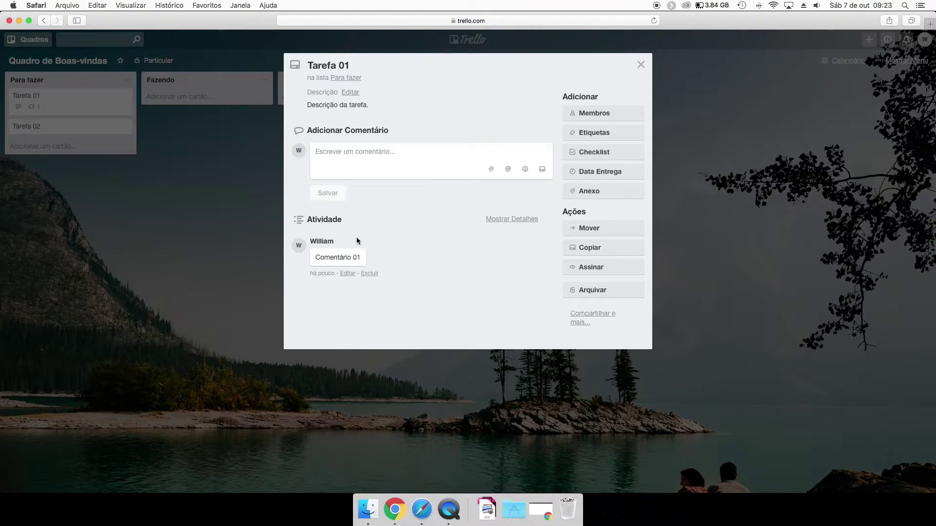
Add the Trello account and the board owner as members of Tarefa 01.
{"action": "left_click", "coordinate": [174, 196]}
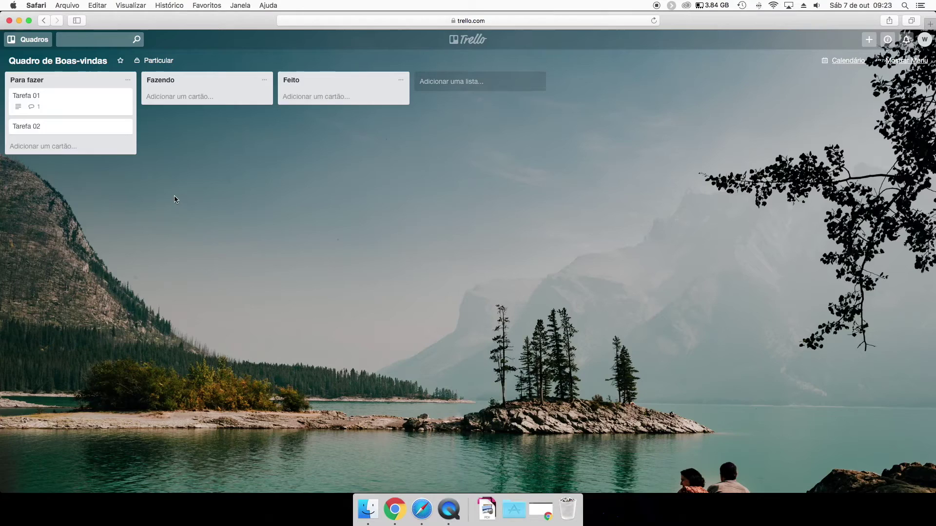
{"action": "left_click", "coordinate": [92, 104]}
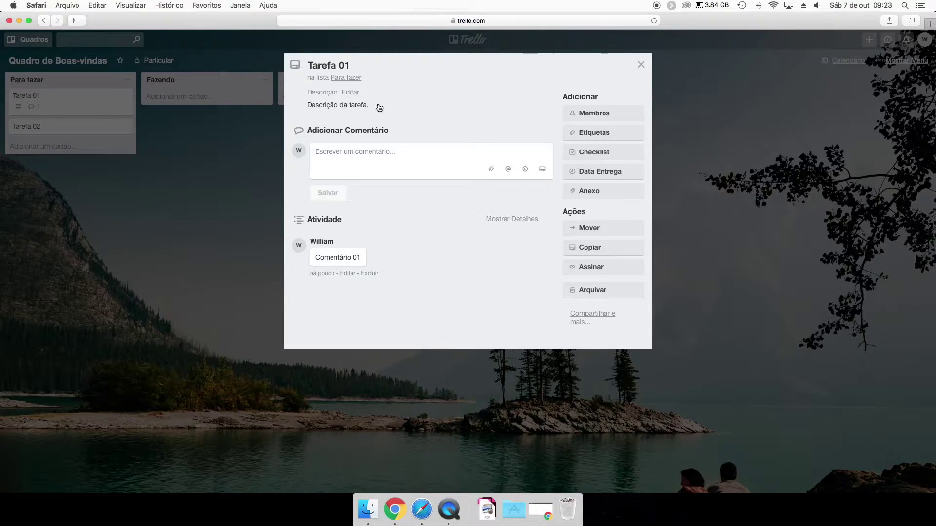
{"action": "left_click", "coordinate": [599, 114]}
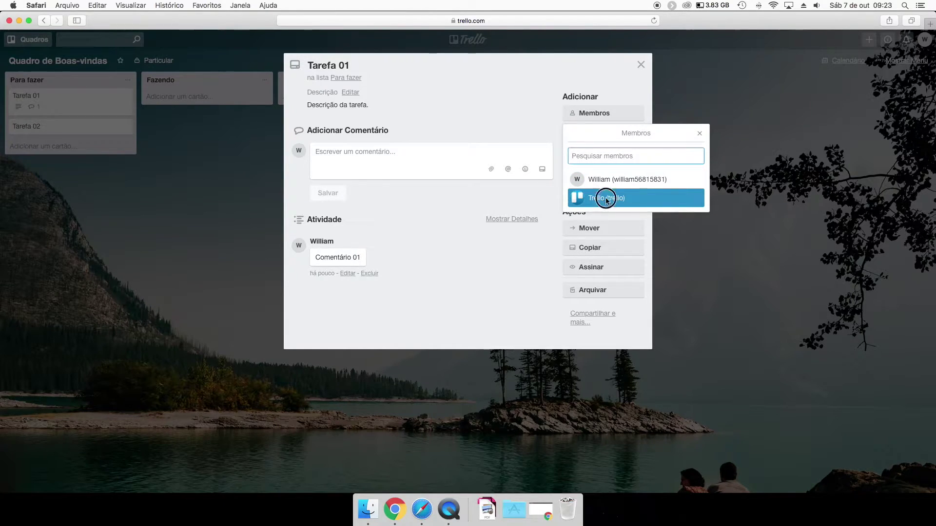
{"action": "left_click", "coordinate": [606, 198]}
{"action": "left_click", "coordinate": [148, 246]}
{"action": "left_click", "coordinate": [599, 114]}
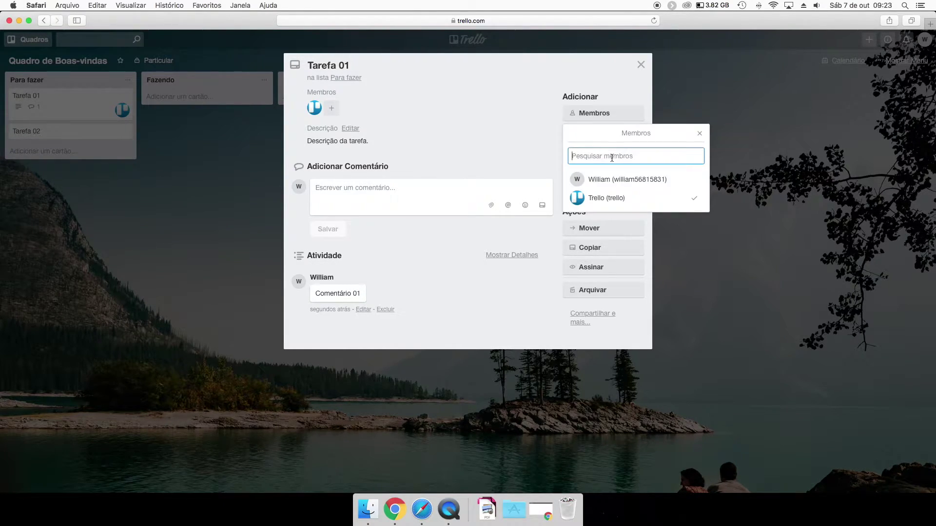
{"action": "left_click", "coordinate": [604, 181]}
{"action": "left_click", "coordinate": [208, 219]}
{"action": "left_click", "coordinate": [205, 191]}
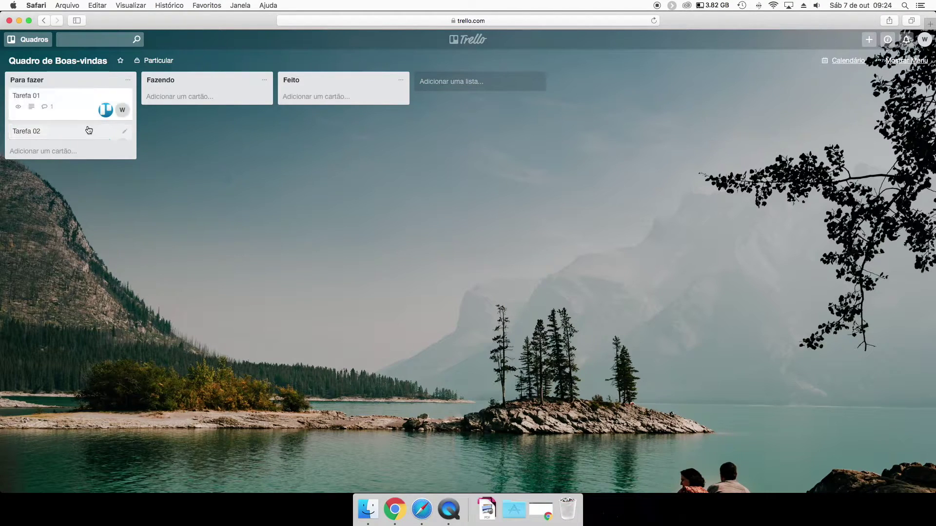
Add the board owner as a member of Tarefa 02.
{"action": "left_click", "coordinate": [98, 135]}
{"action": "left_click", "coordinate": [590, 113]}
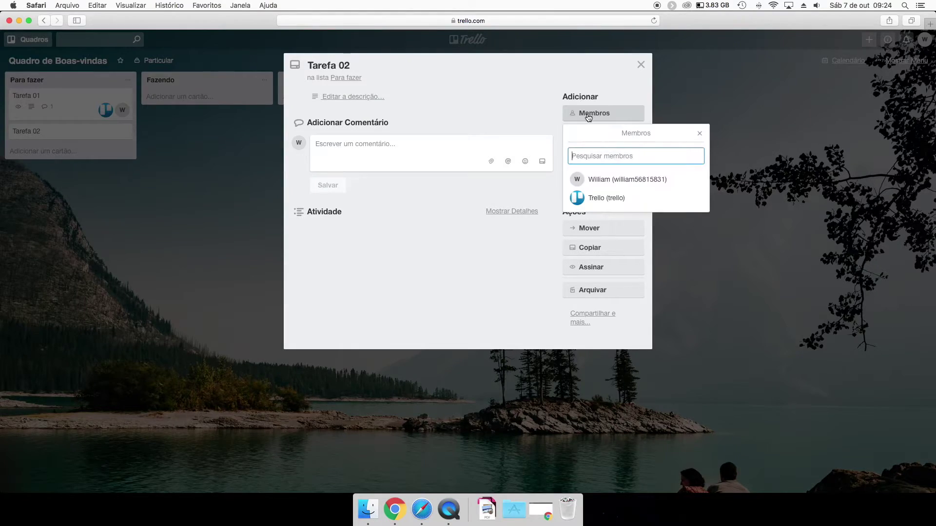
{"action": "left_click", "coordinate": [596, 180]}
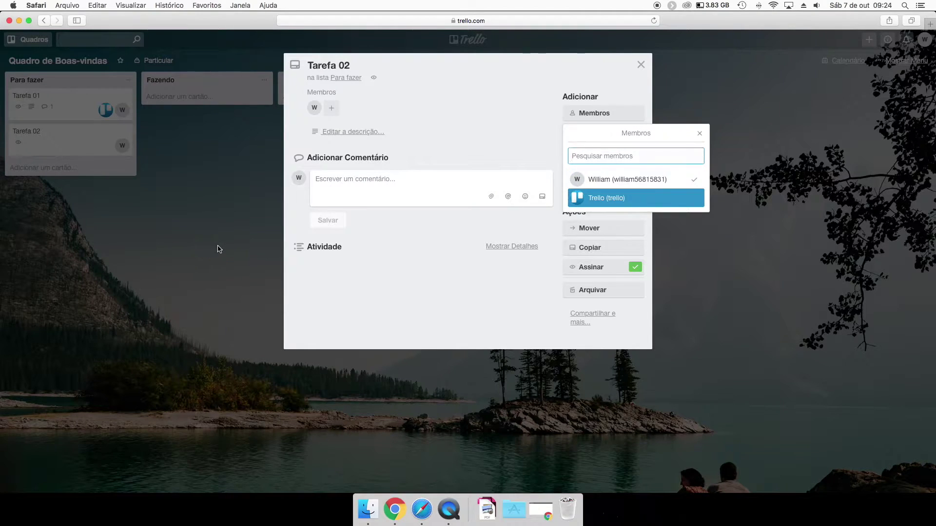
{"action": "left_click", "coordinate": [218, 247]}
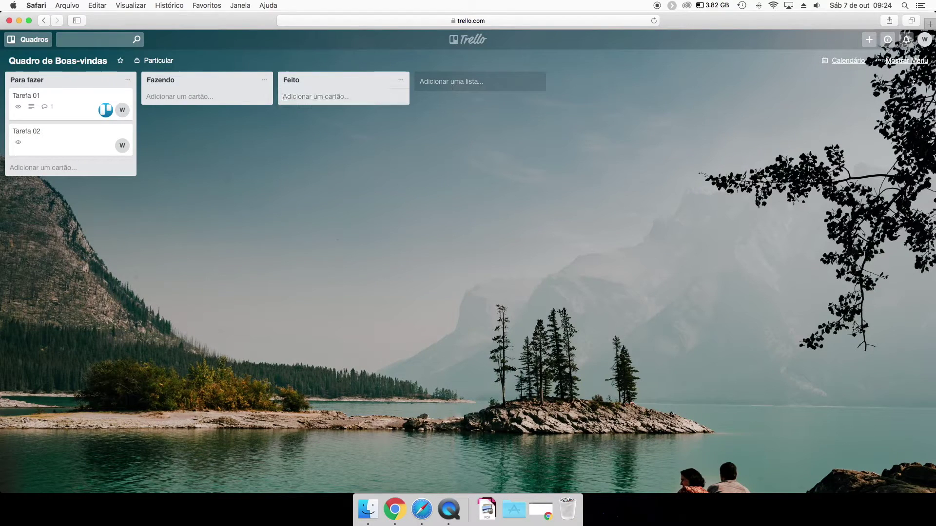
Drag the board owner and Trello account avatars from the board menu onto Tarefa 02.
{"action": "left_click", "coordinate": [906, 60]}
{"action": "left_click", "coordinate": [785, 68]}
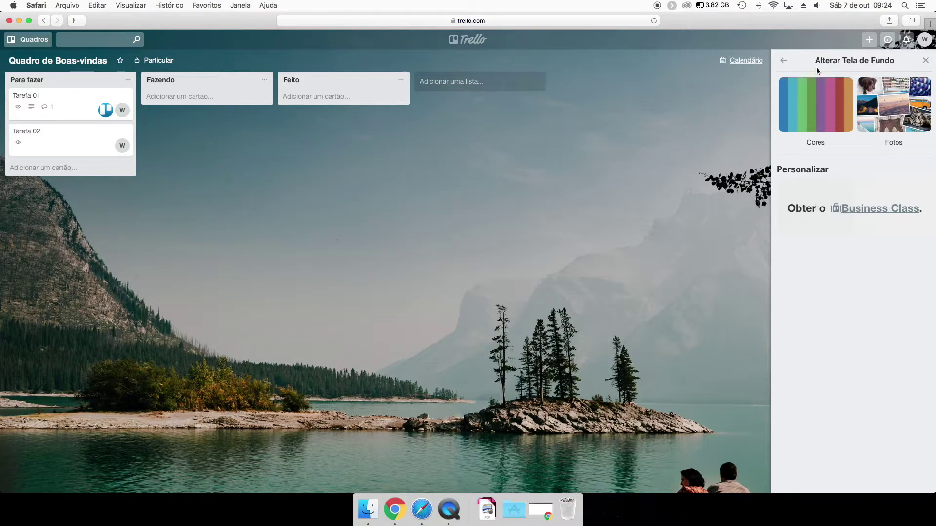
{"action": "left_click", "coordinate": [782, 69]}
{"action": "left_click_drag", "start_coordinate": [789, 88], "coordinate": [109, 145]}
{"action": "left_click_drag", "start_coordinate": [798, 87], "coordinate": [108, 145]}
{"action": "left_click", "coordinate": [784, 84]}
{"action": "left_click", "coordinate": [266, 149]}
{"action": "left_click", "coordinate": [83, 139]}
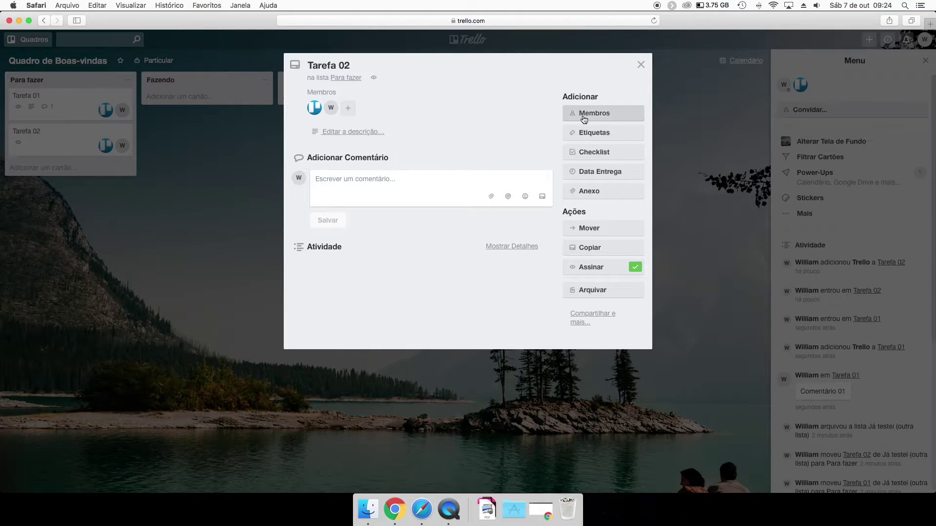
{"action": "left_click", "coordinate": [127, 213]}
Remove the owner and Trello from Tarefa 02, then re-add only the Trello member.
{"action": "mouse_move", "coordinate": [118, 146]}
{"action": "left_mouse_down"}
{"action": "mouse_move", "coordinate": [170, 158]}
{"action": "mouse_move", "coordinate": [115, 144]}
{"action": "left_mouse_up"}
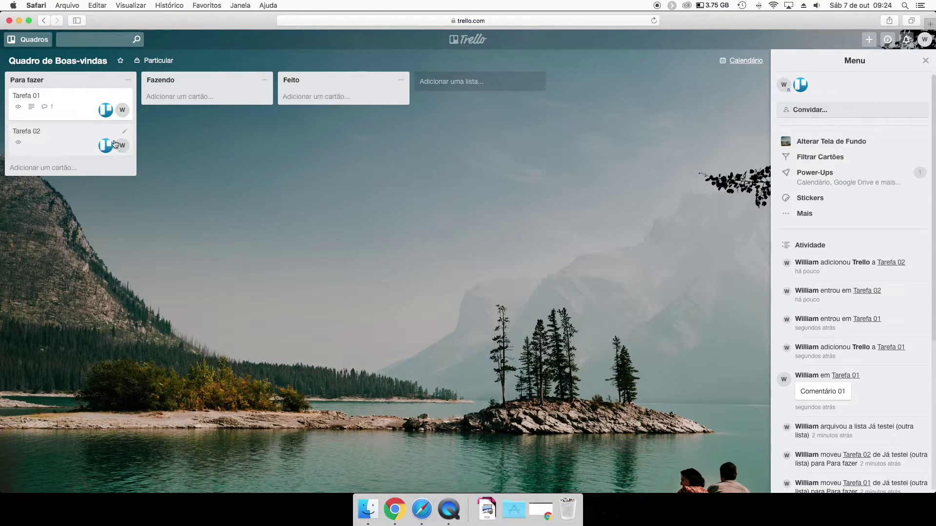
{"action": "left_click", "coordinate": [115, 144]}
{"action": "left_click", "coordinate": [580, 114]}
{"action": "left_click", "coordinate": [640, 180]}
{"action": "left_click", "coordinate": [314, 110]}
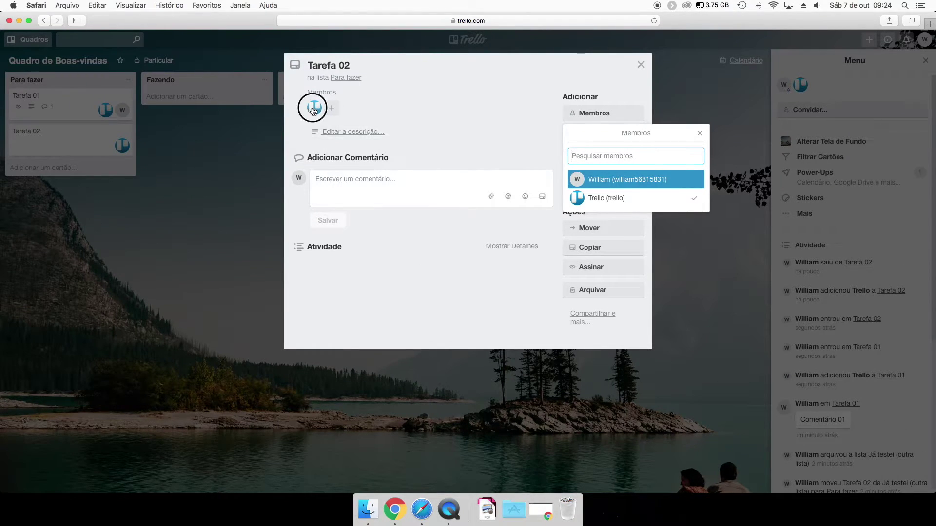
{"action": "left_click", "coordinate": [443, 129]}
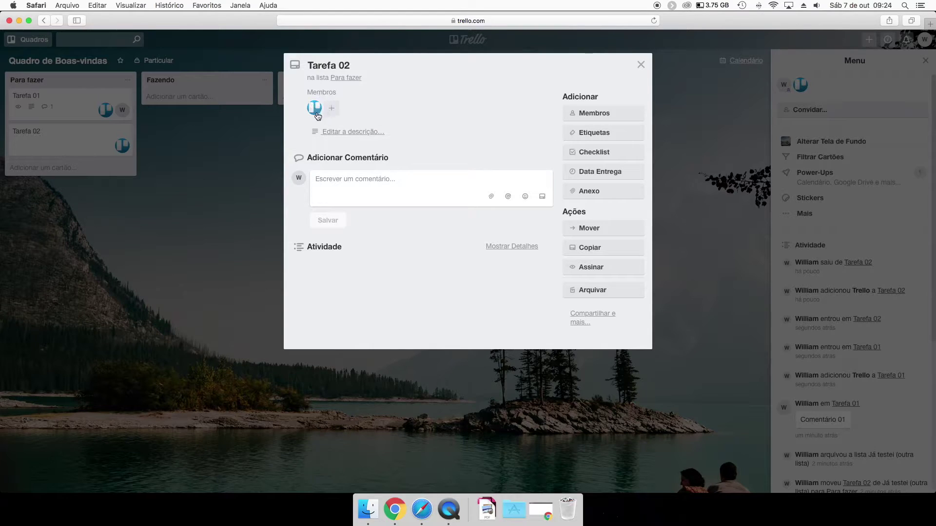
{"action": "left_click", "coordinate": [314, 108]}
{"action": "left_click", "coordinate": [329, 162]}
{"action": "key", "text": "Escape"}
{"action": "left_click_drag", "start_coordinate": [799, 85], "coordinate": [118, 131]}
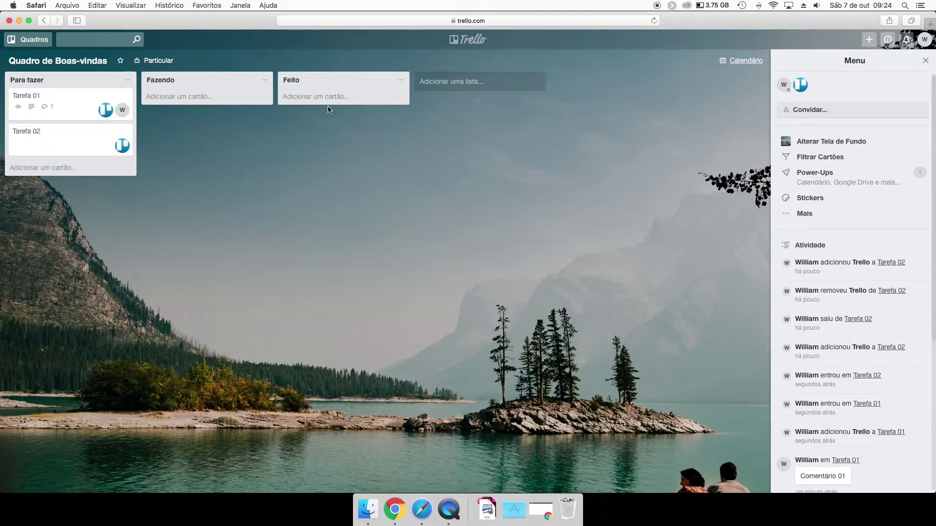
{"action": "left_click", "coordinate": [924, 61]}
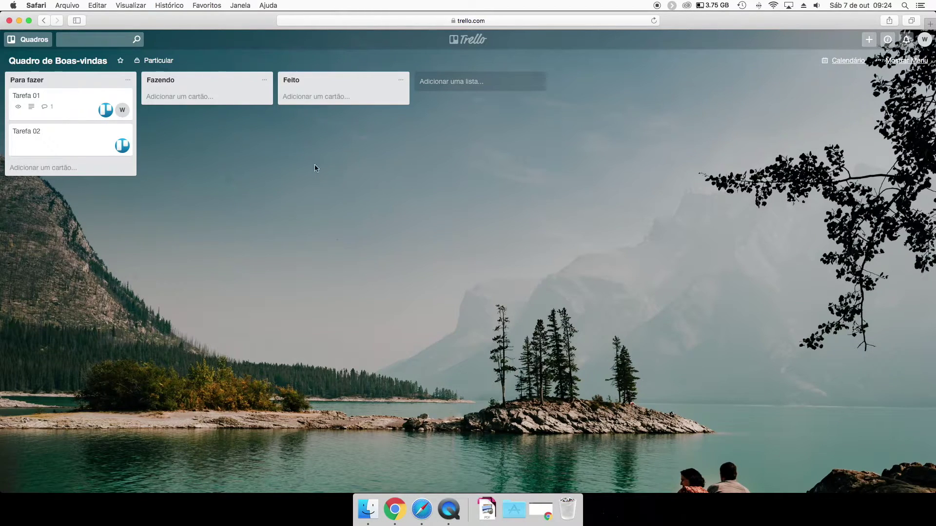
Give Tarefa 01 the Cliente 01 and Difícil labels.
{"action": "left_click", "coordinate": [72, 110]}
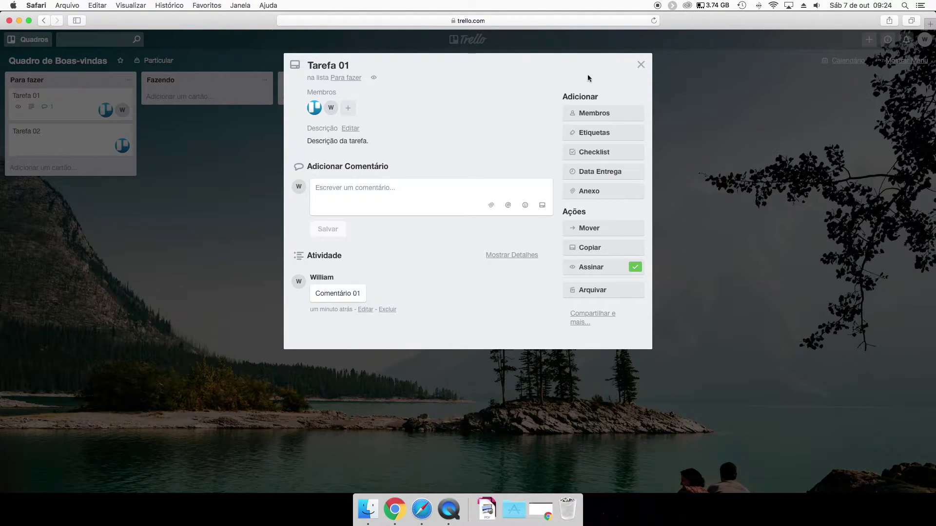
{"action": "left_click", "coordinate": [587, 137]}
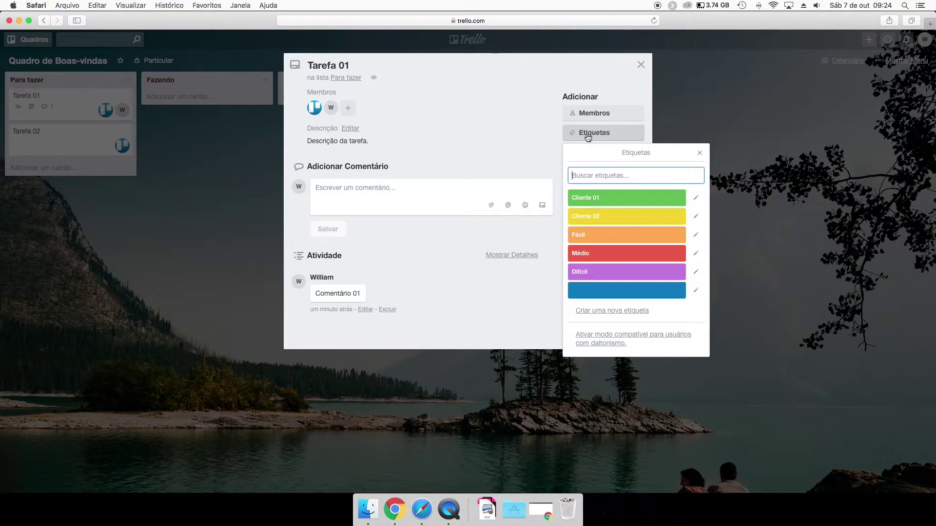
{"action": "left_click", "coordinate": [596, 199]}
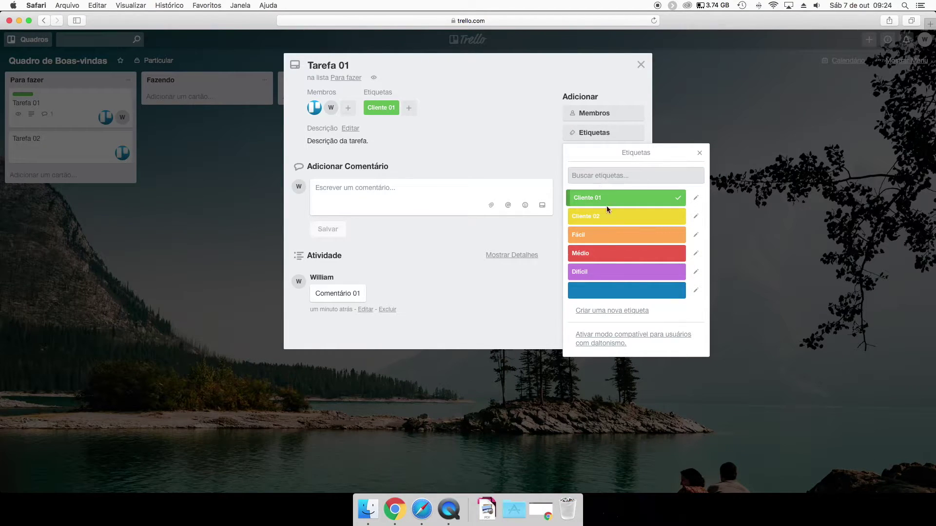
{"action": "left_click", "coordinate": [606, 271]}
{"action": "left_click", "coordinate": [217, 245]}
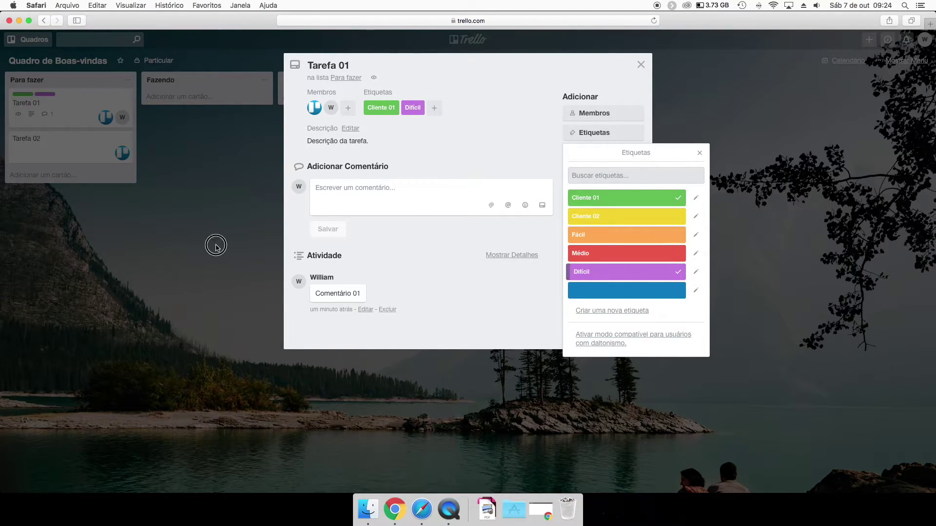
{"action": "left_click", "coordinate": [199, 192]}
Expand the label strips so label names show on the board's cards.
{"action": "left_click", "coordinate": [113, 99]}
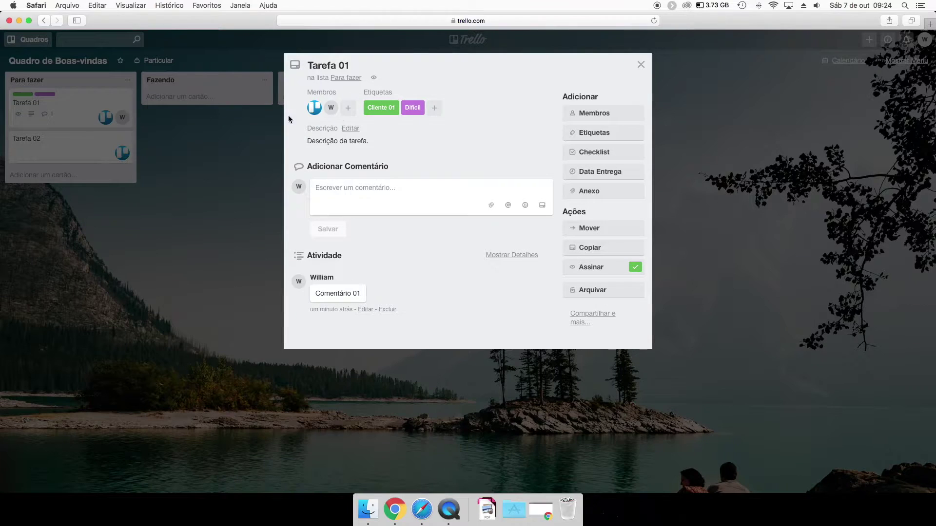
{"action": "left_click", "coordinate": [169, 164]}
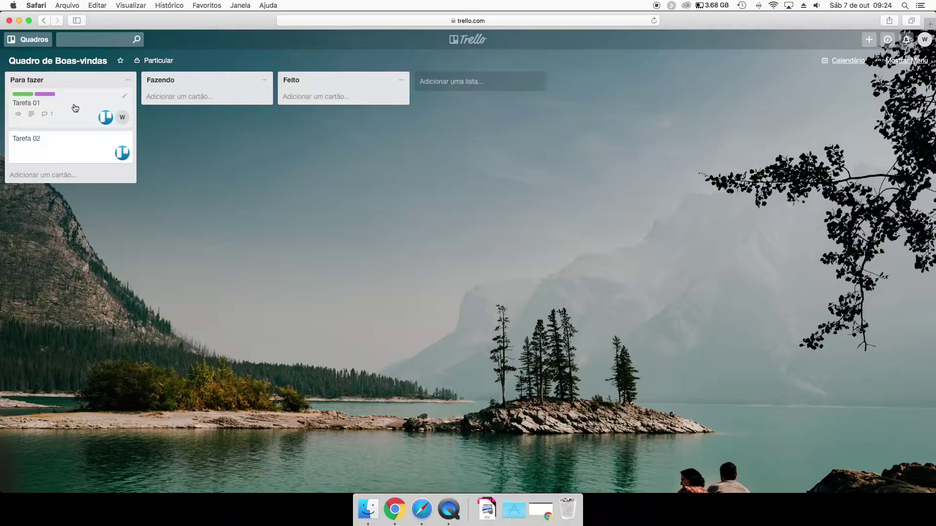
{"action": "left_click", "coordinate": [75, 107]}
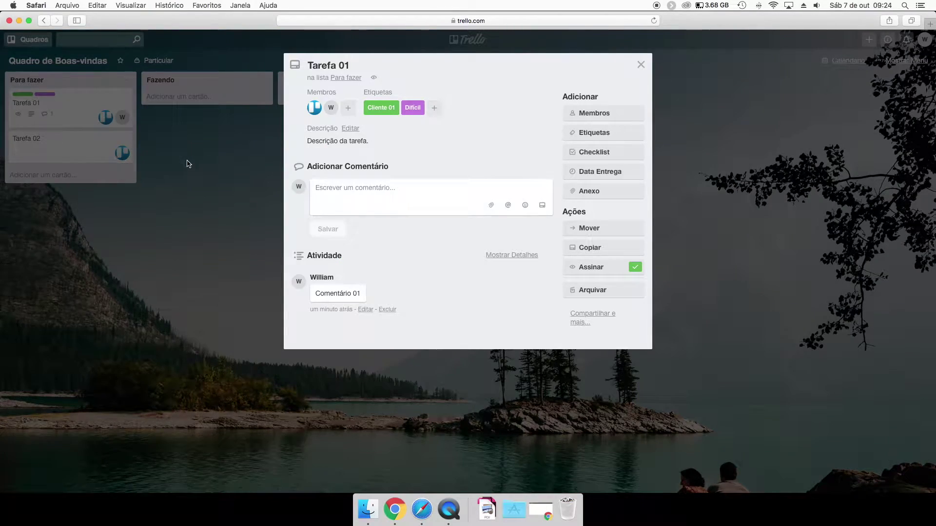
{"action": "left_click", "coordinate": [186, 164]}
{"action": "left_click", "coordinate": [55, 98]}
{"action": "left_click", "coordinate": [55, 98]}
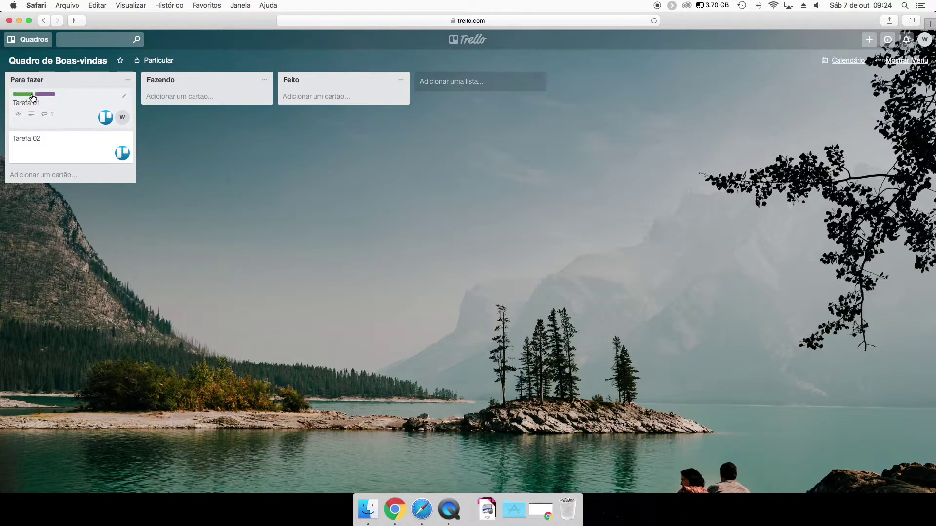
{"action": "left_click", "coordinate": [27, 97]}
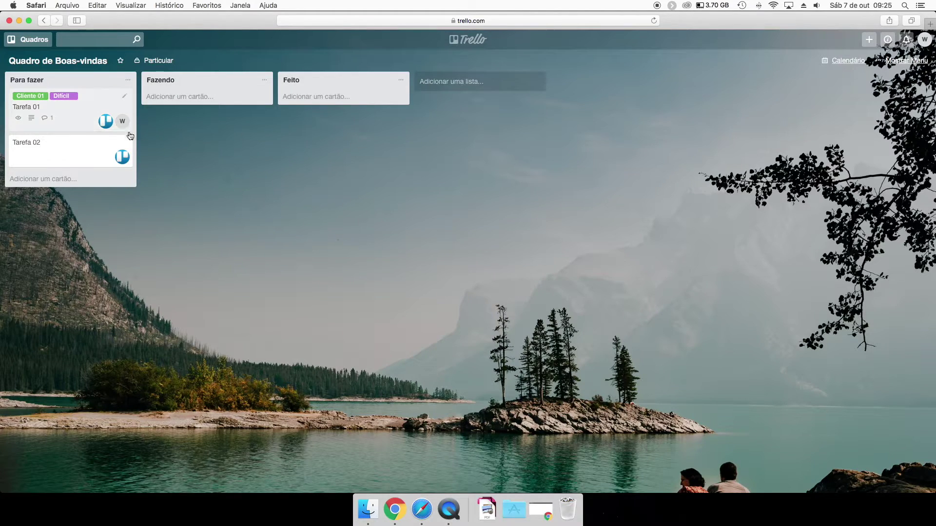
{"action": "left_click", "coordinate": [86, 106]}
{"action": "left_click", "coordinate": [203, 146]}
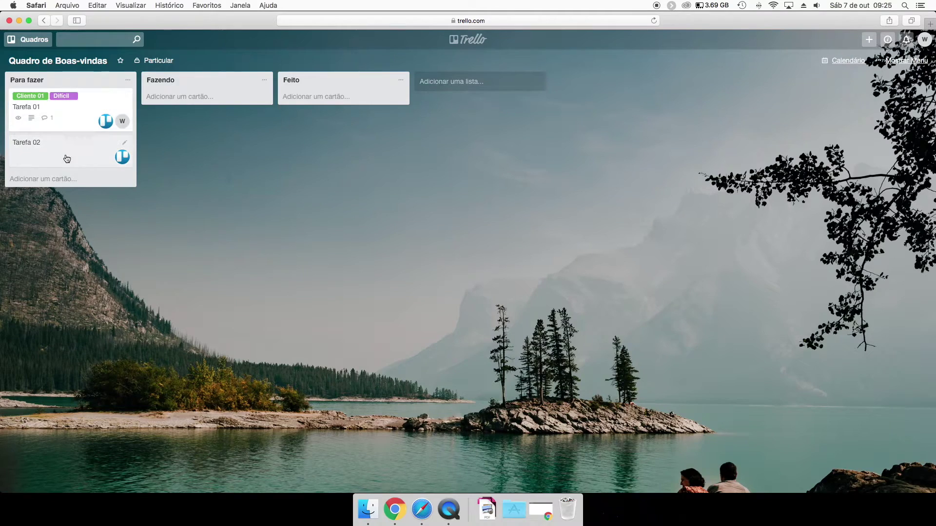
Give Tarefa 02 the Cliente 02 and Médio labels.
{"action": "left_click", "coordinate": [75, 150]}
{"action": "left_click", "coordinate": [587, 138]}
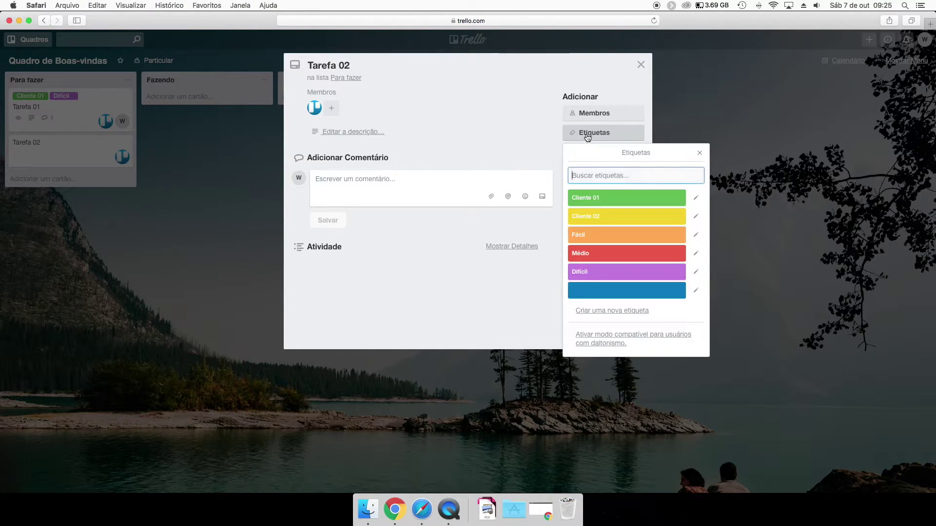
{"action": "left_click", "coordinate": [596, 220]}
{"action": "left_click", "coordinate": [598, 256]}
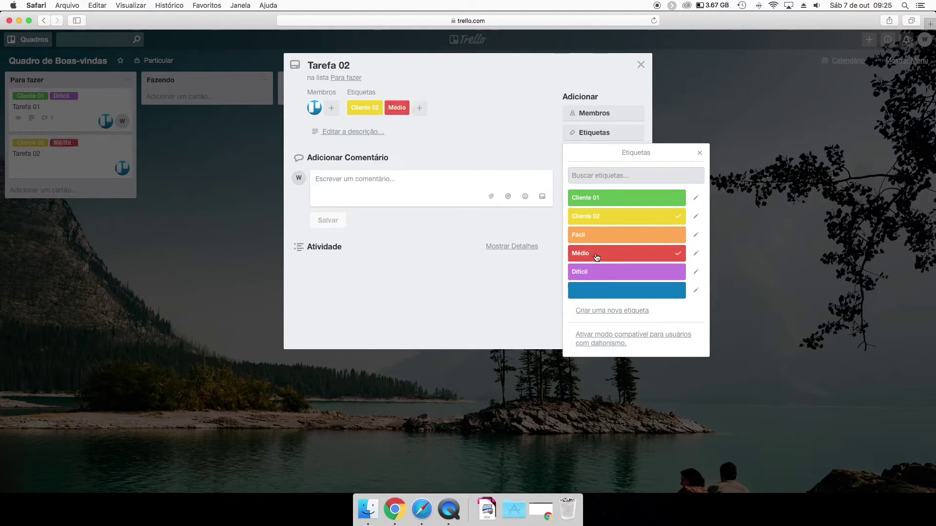
{"action": "left_click", "coordinate": [194, 277]}
{"action": "left_click", "coordinate": [117, 253]}
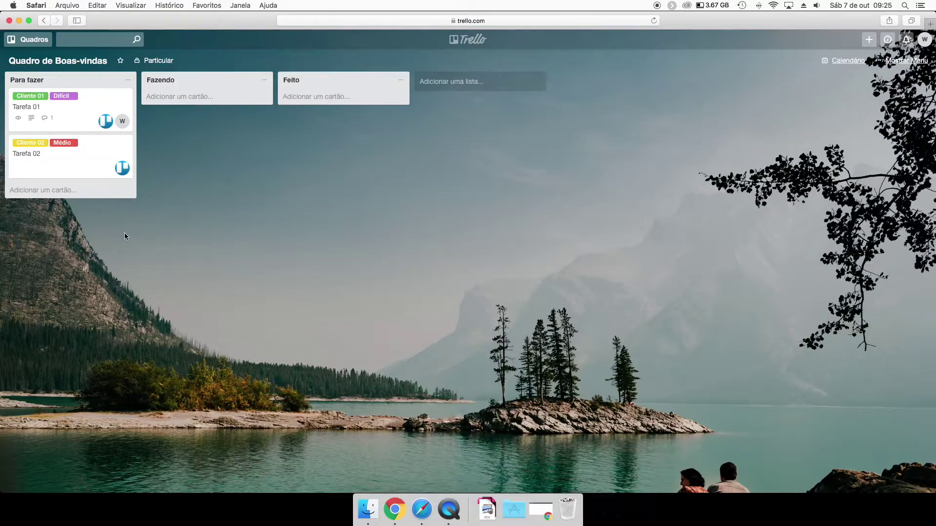
Add a Tarefa 03 card to Para fazer and give it only the Fácil label.
{"action": "left_click", "coordinate": [52, 191]}
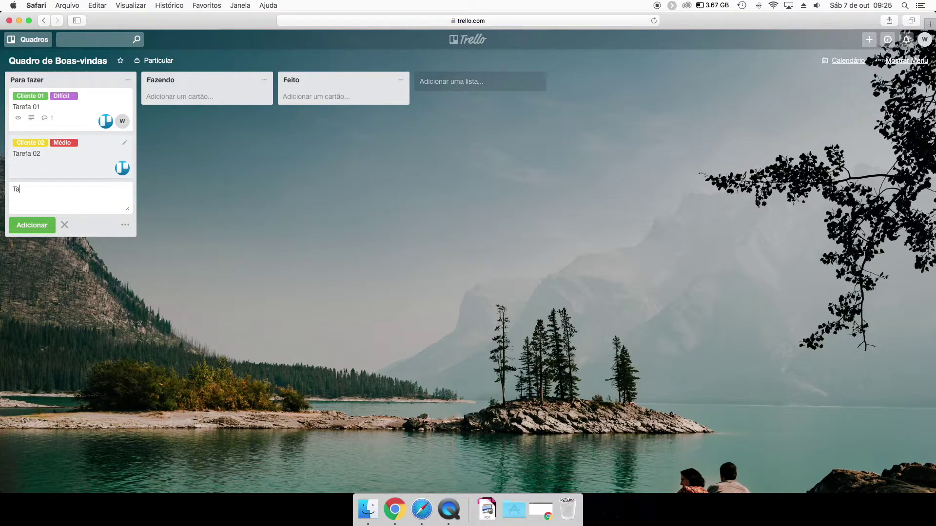
{"action": "key", "text": "Return"}
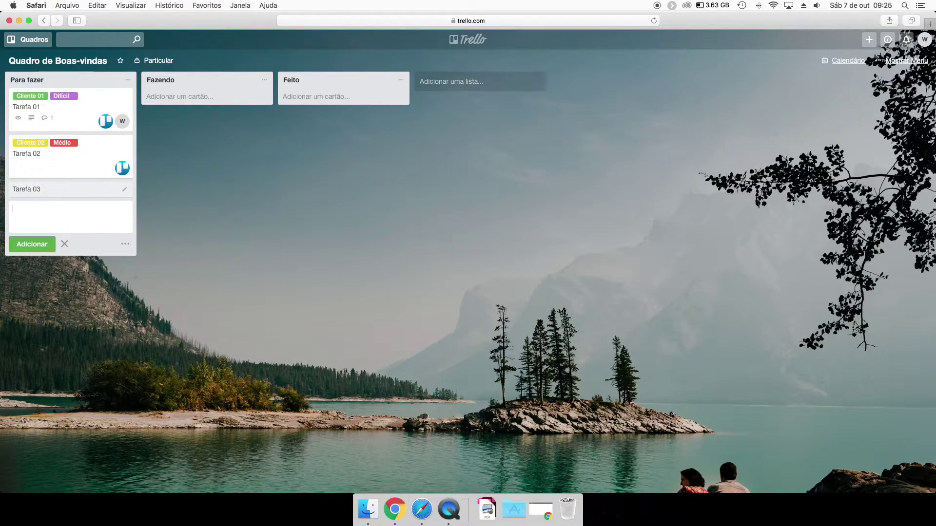
{"action": "left_click", "coordinate": [58, 195]}
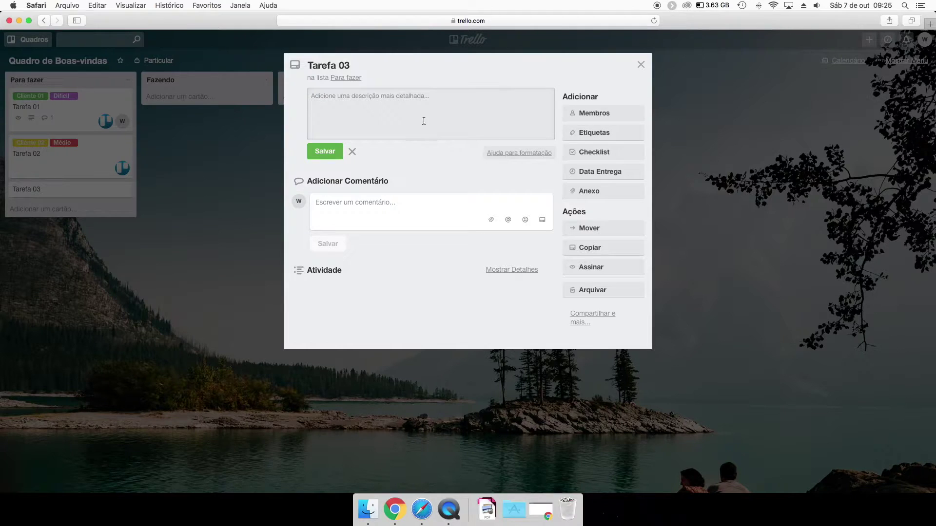
{"action": "left_click", "coordinate": [592, 132]}
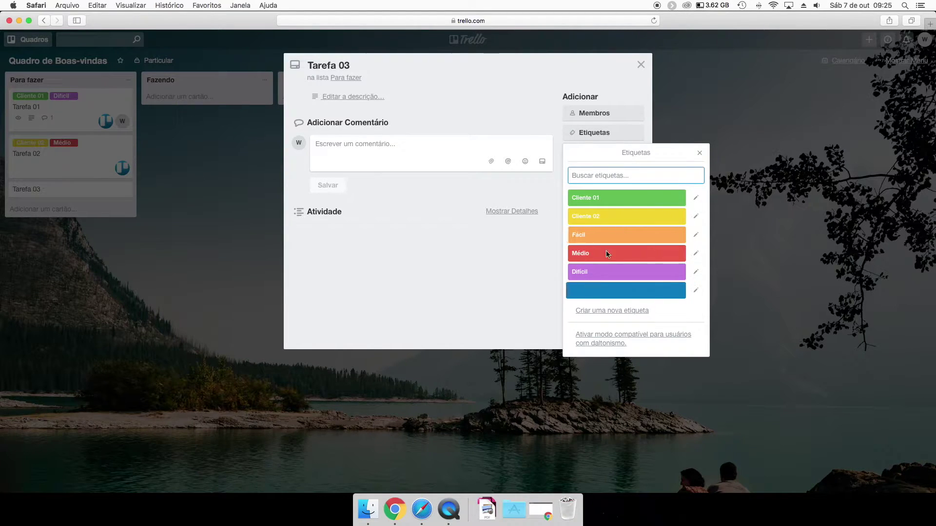
{"action": "left_click", "coordinate": [619, 271]}
{"action": "left_click", "coordinate": [606, 235]}
{"action": "left_click", "coordinate": [648, 279]}
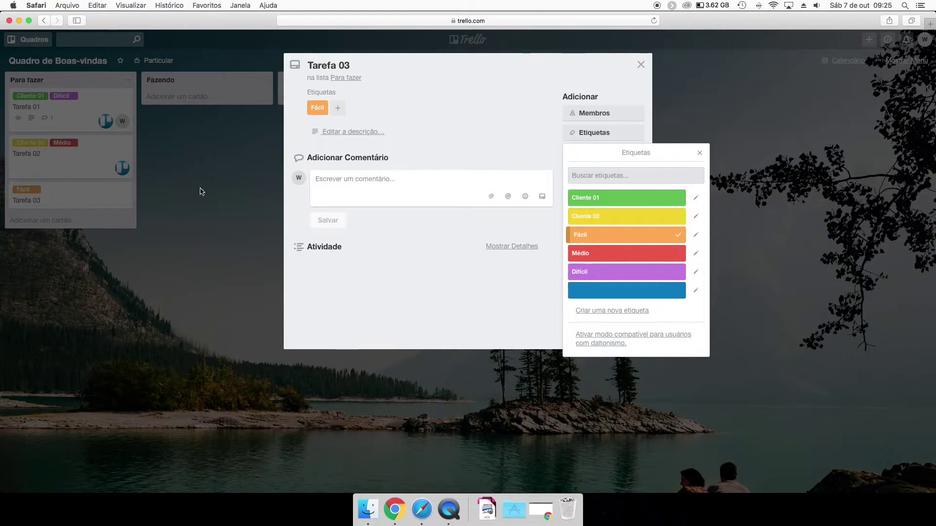
{"action": "left_click", "coordinate": [211, 208]}
{"action": "left_click", "coordinate": [221, 273]}
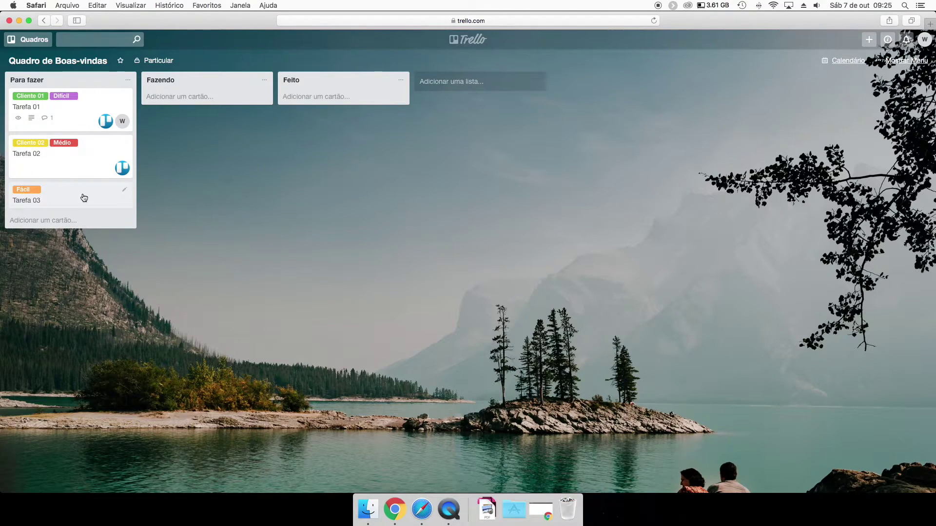
Create a checklist on Tarefa 01 with the items cadastro and login.
{"action": "left_click", "coordinate": [81, 122]}
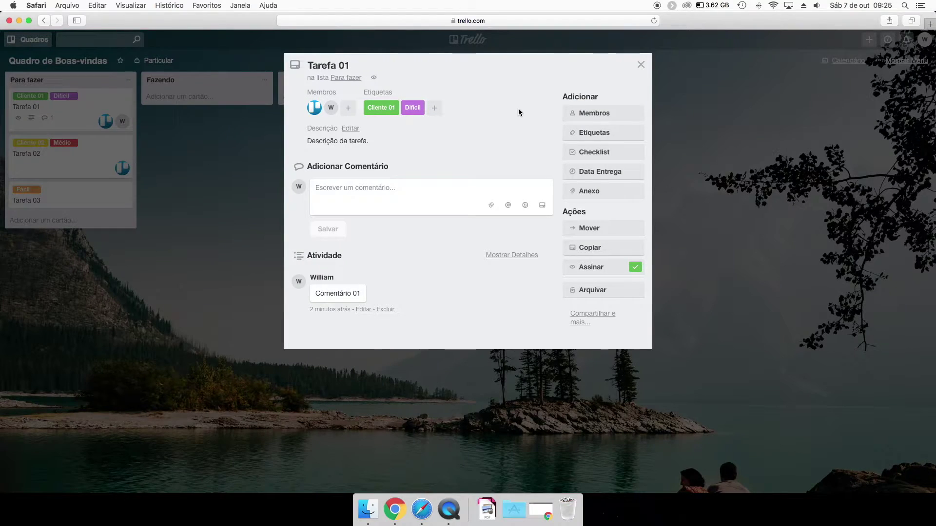
{"action": "left_click", "coordinate": [587, 153]}
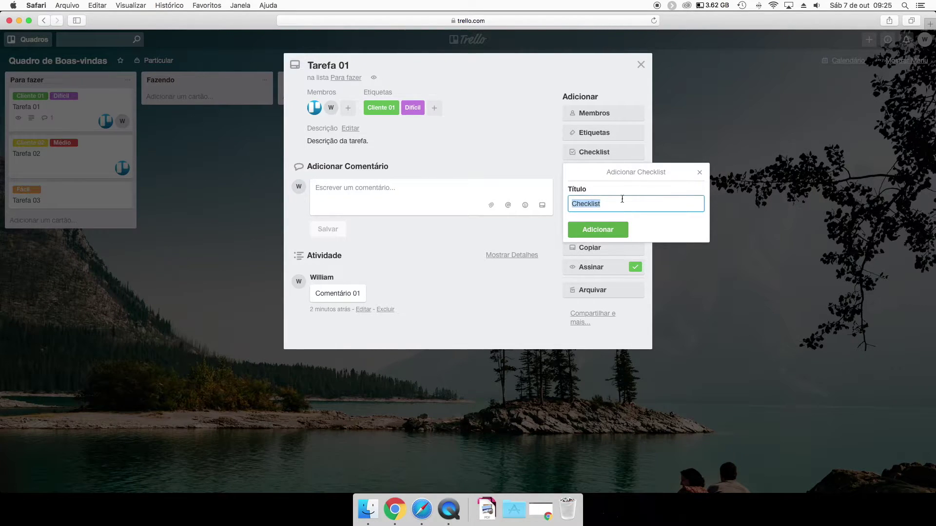
{"action": "left_click", "coordinate": [588, 232]}
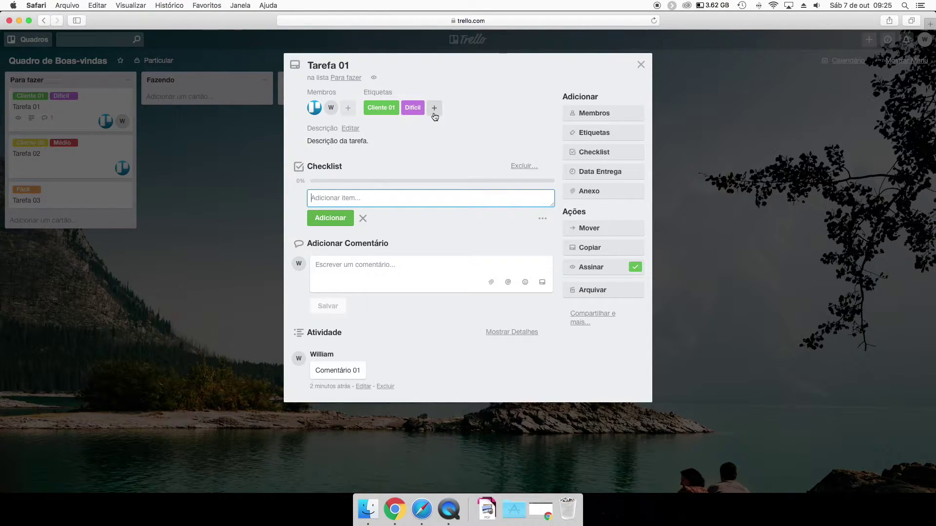
{"action": "type", "text": "cadastro"}
{"action": "key", "text": "Return"}
{"action": "type", "text": "login"}
{"action": "key", "text": "Return"}
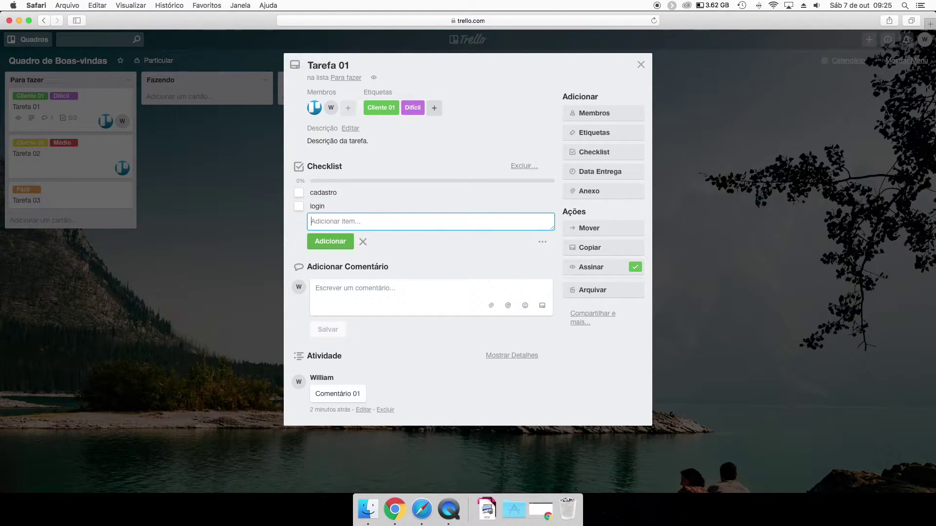
Add the checklist items organização das boards and explicação das tarefas.
{"action": "type", "text": "or"}
{"action": "key", "text": "BackSpace"}
{"action": "key", "text": "BackSpace"}
{"action": "type", "text": "organização das boards"}
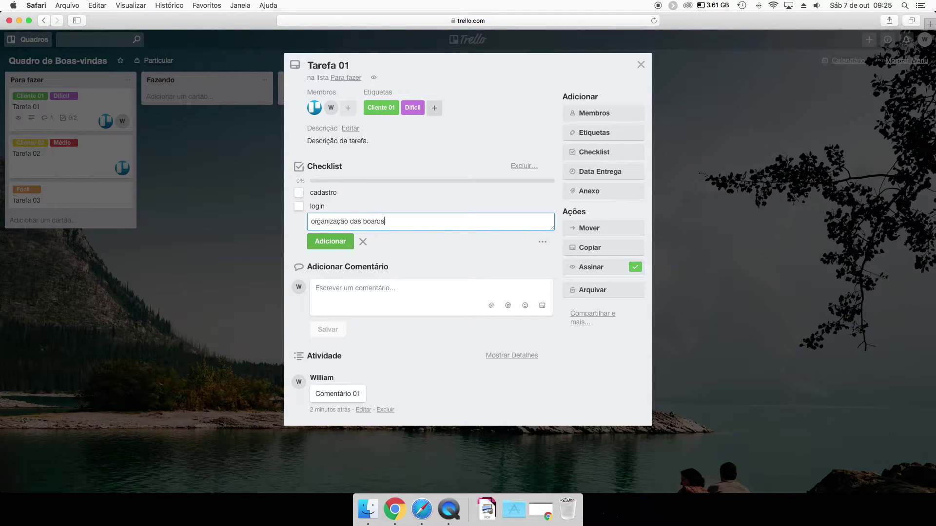
{"action": "key", "text": "Return"}
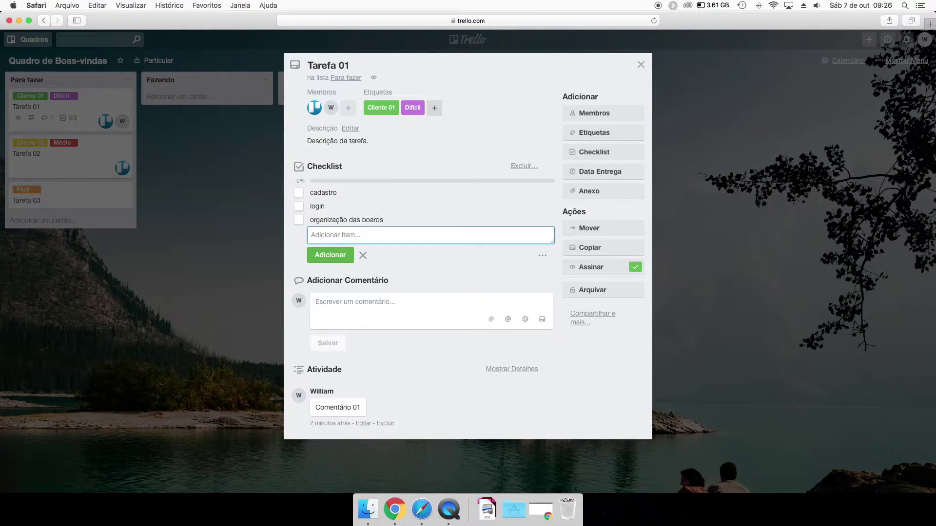
{"action": "type", "text": "explicação das tarefas"}
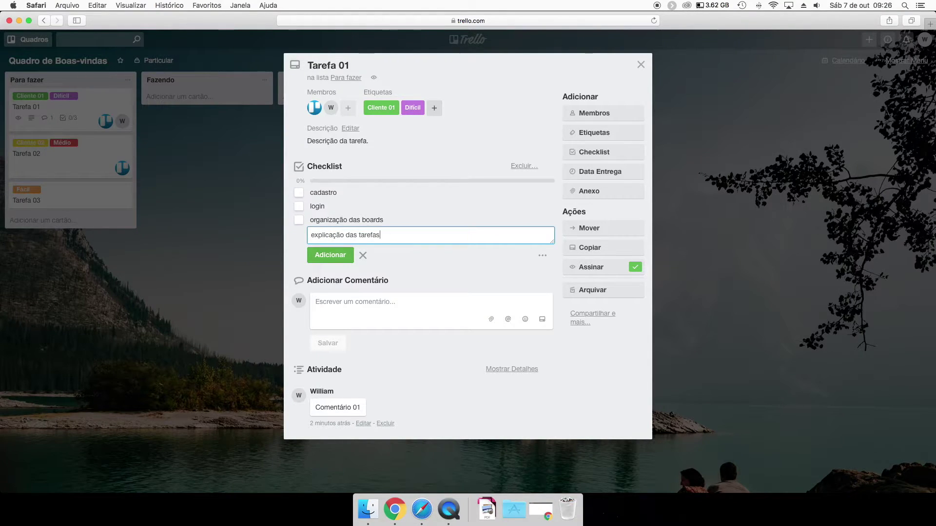
{"action": "key", "text": "Return"}
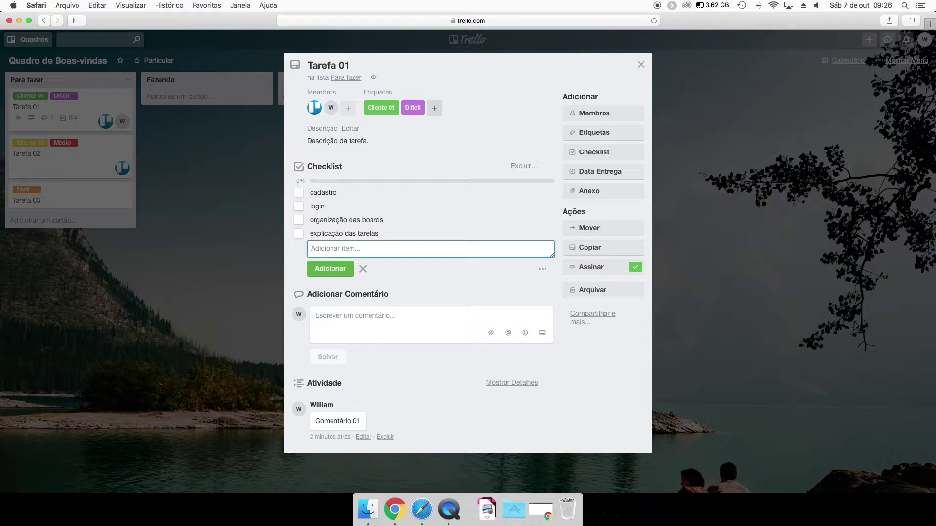
{"action": "left_click", "coordinate": [247, 199]}
{"action": "left_click", "coordinate": [247, 203]}
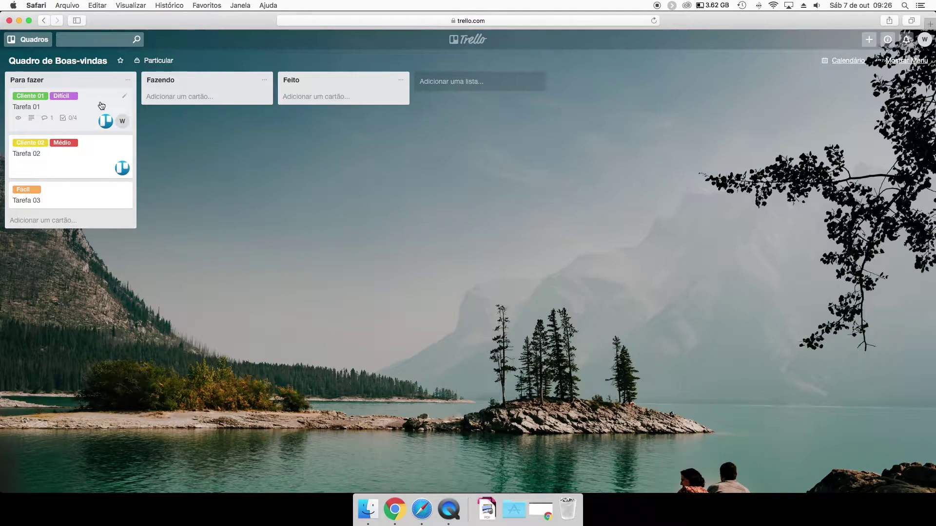
Open and close Tarefa 01 and the board menu, then reopen Tarefa 01.
{"action": "left_click", "coordinate": [102, 105]}
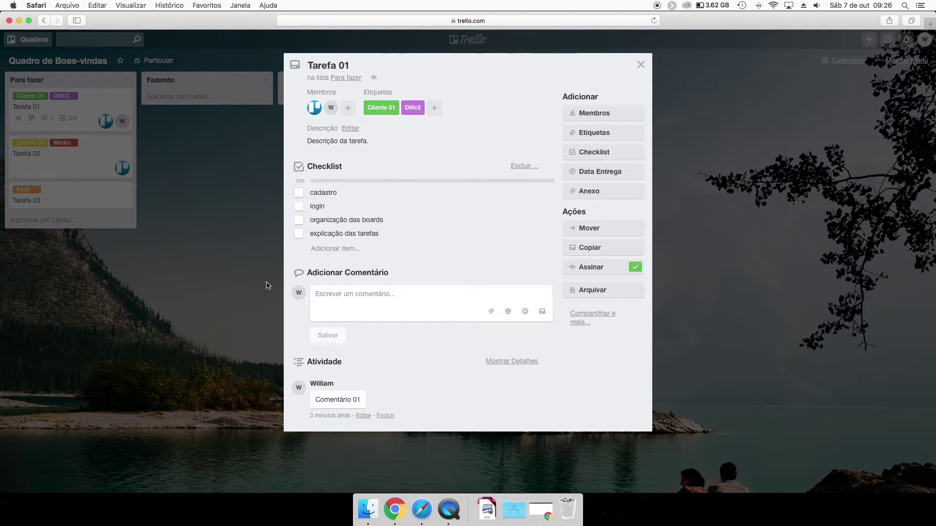
{"action": "left_click", "coordinate": [200, 187]}
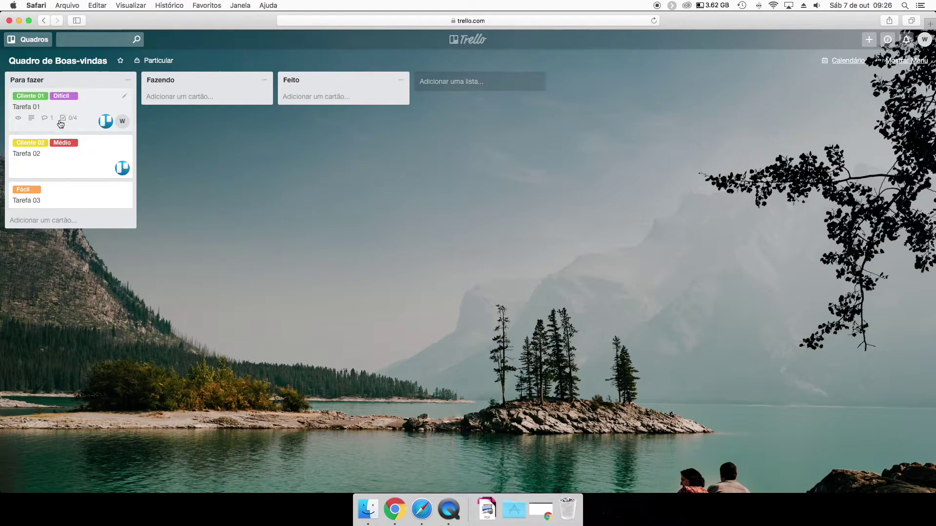
{"action": "left_click", "coordinate": [911, 62]}
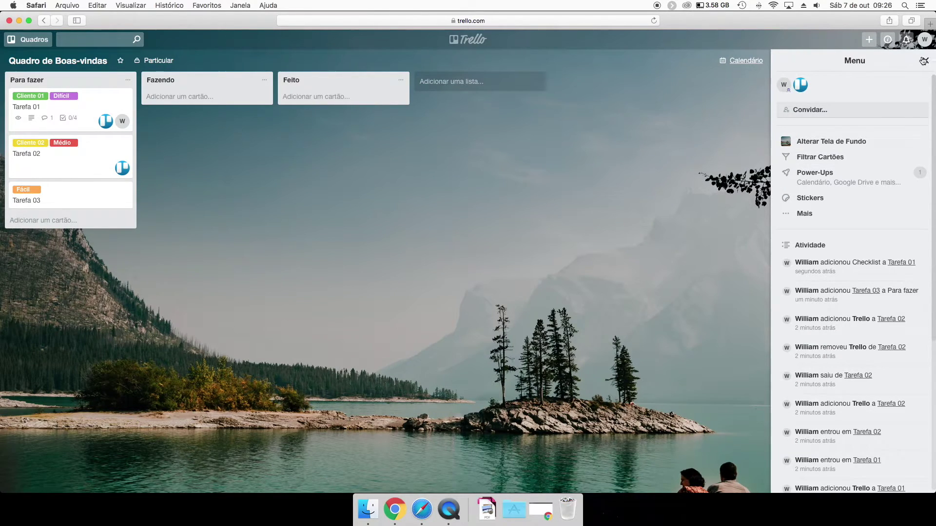
{"action": "left_click", "coordinate": [926, 60]}
{"action": "left_click", "coordinate": [100, 108]}
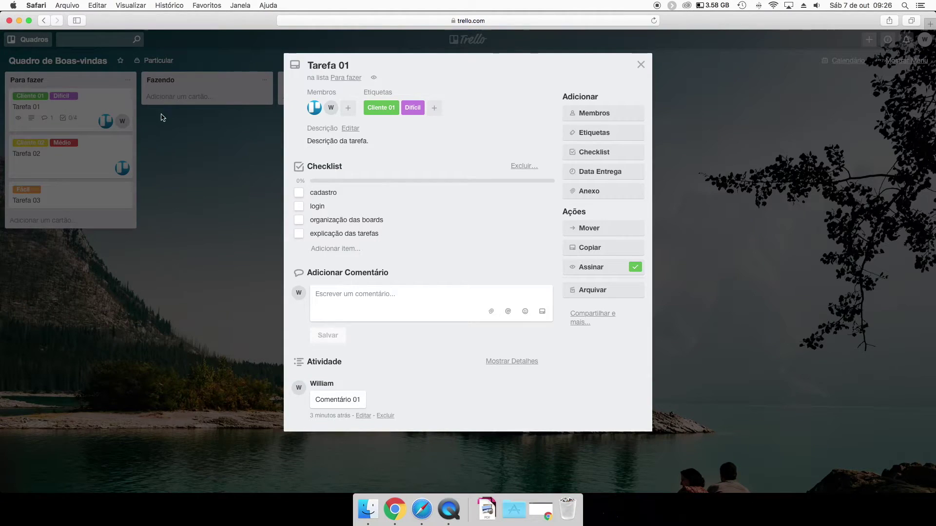
{"action": "left_click", "coordinate": [157, 175]}
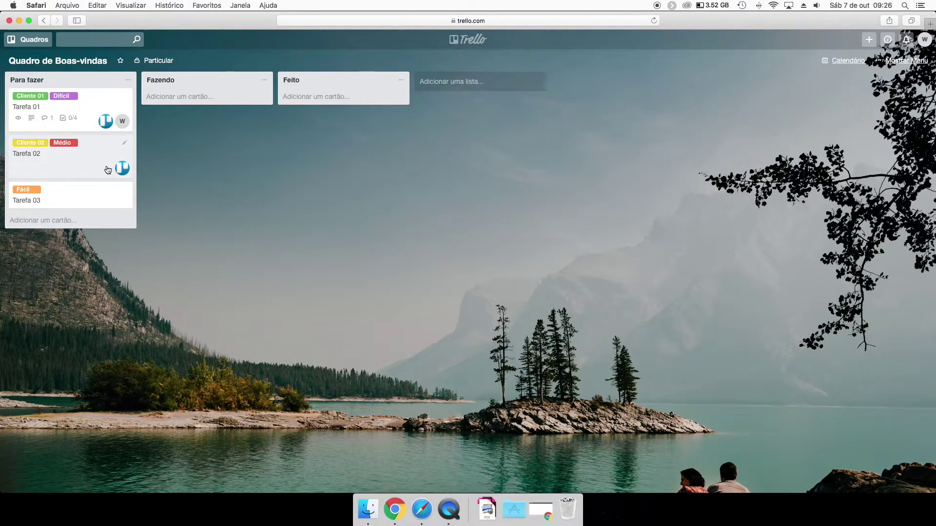
{"action": "left_click", "coordinate": [98, 103]}
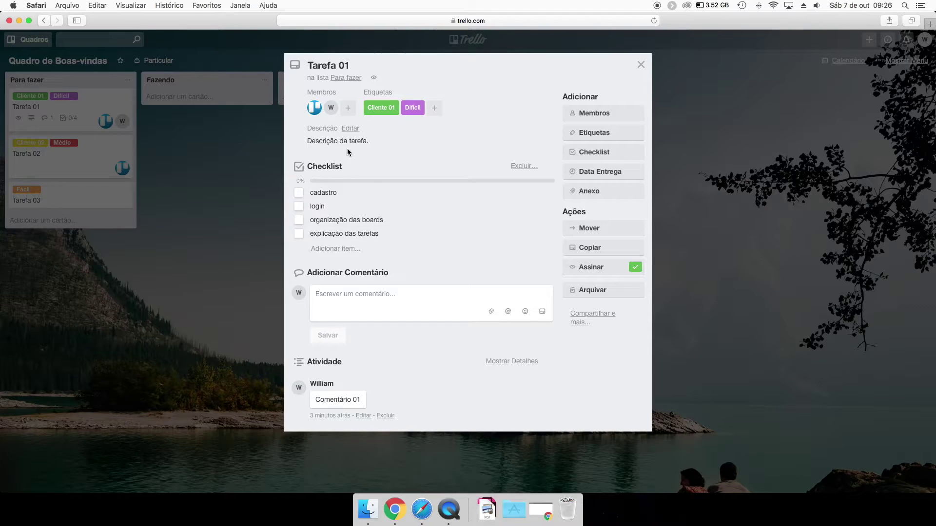
Add a second checklist named Checklist2 with items 01, 02 and 03.
{"action": "left_click", "coordinate": [596, 153]}
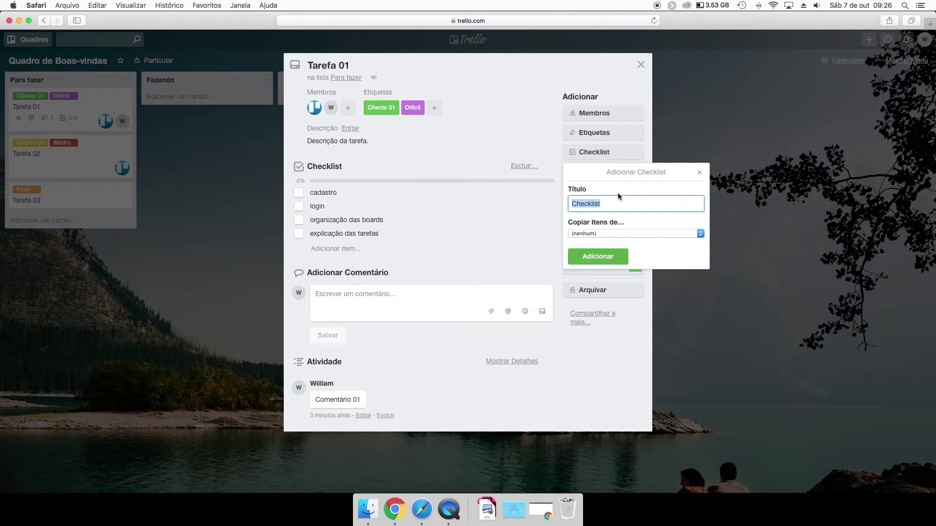
{"action": "type", "text": "Checklist2"}
{"action": "key", "text": "Return"}
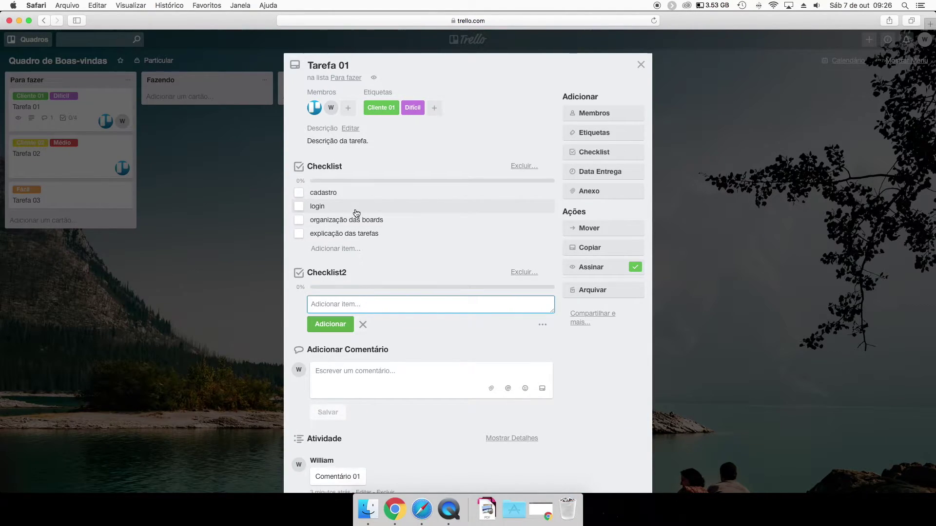
{"action": "type", "text": "01"}
{"action": "key", "text": "Return"}
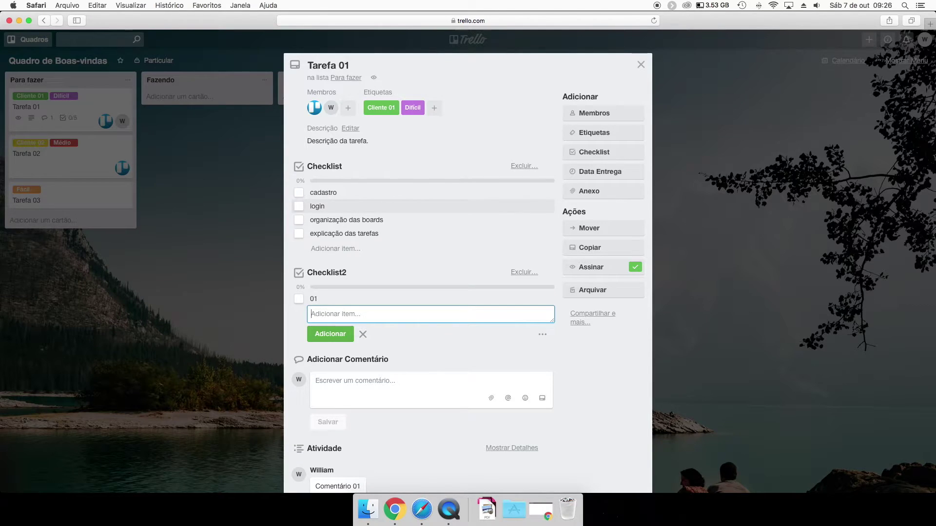
{"action": "type", "text": "02"}
{"action": "key", "text": "Return"}
{"action": "type", "text": "03"}
{"action": "key", "text": "Return"}
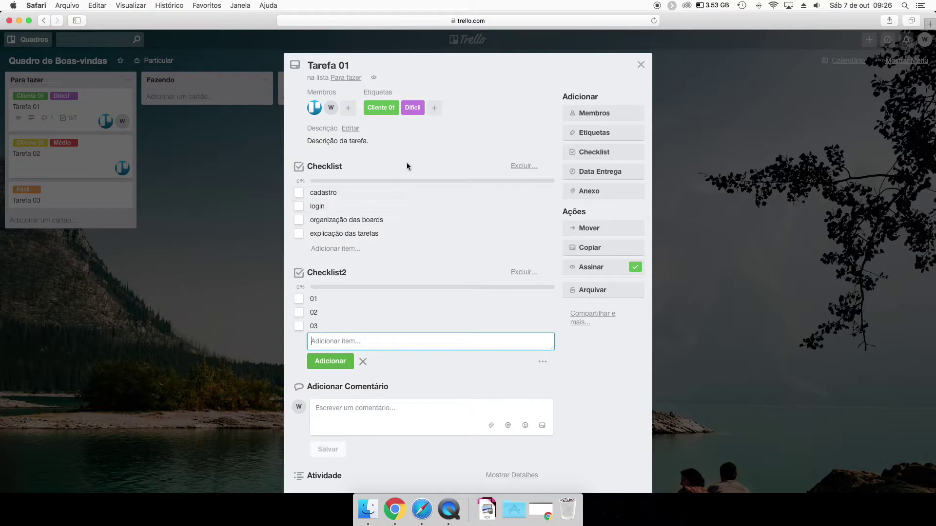
Check off the cadastro item in Tarefa 01's first checklist.
{"action": "left_click", "coordinate": [249, 167]}
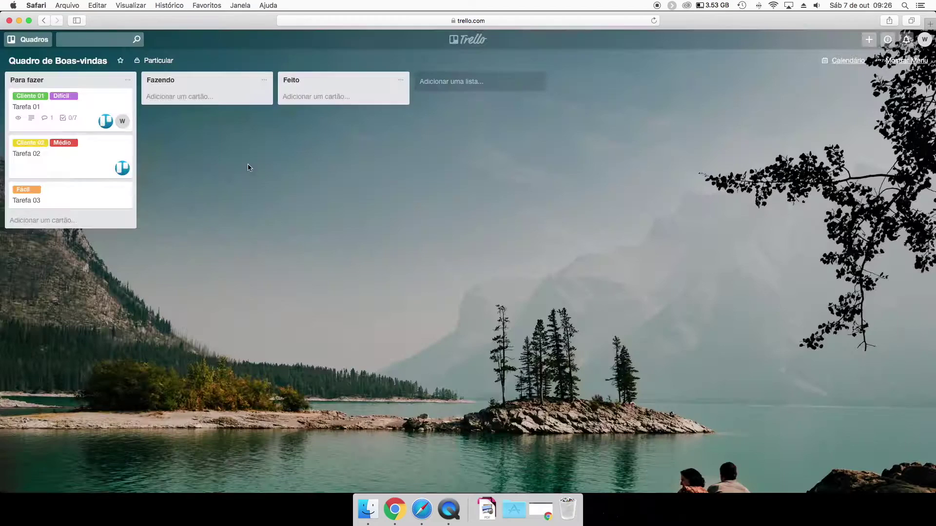
{"action": "left_click", "coordinate": [97, 109]}
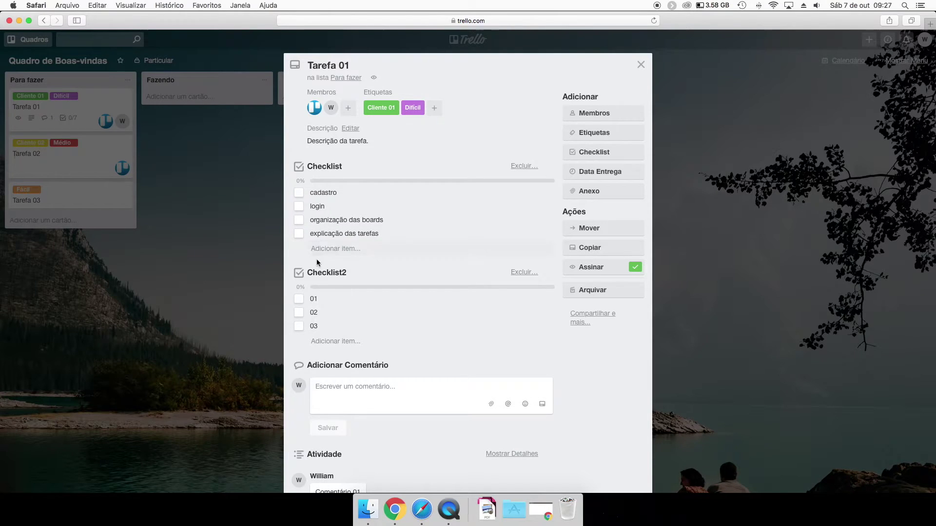
{"action": "left_click", "coordinate": [249, 257]}
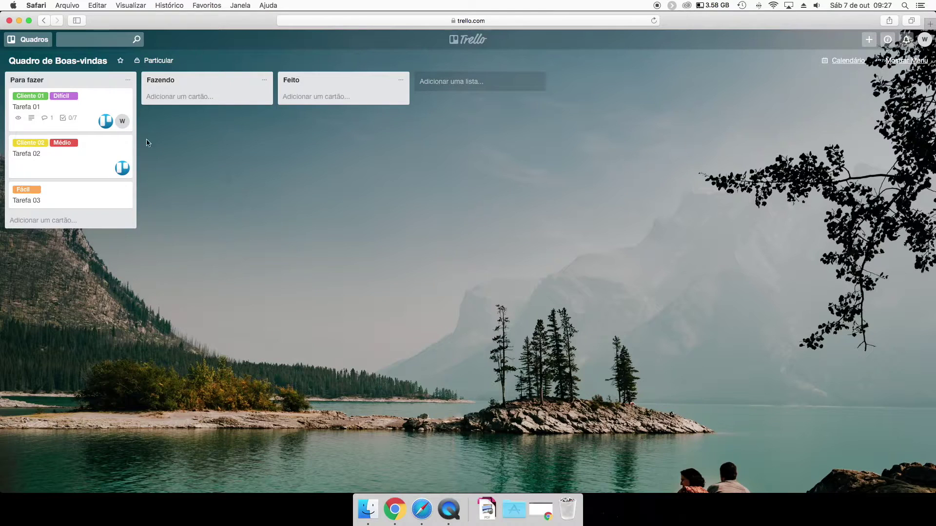
{"action": "left_click", "coordinate": [78, 121]}
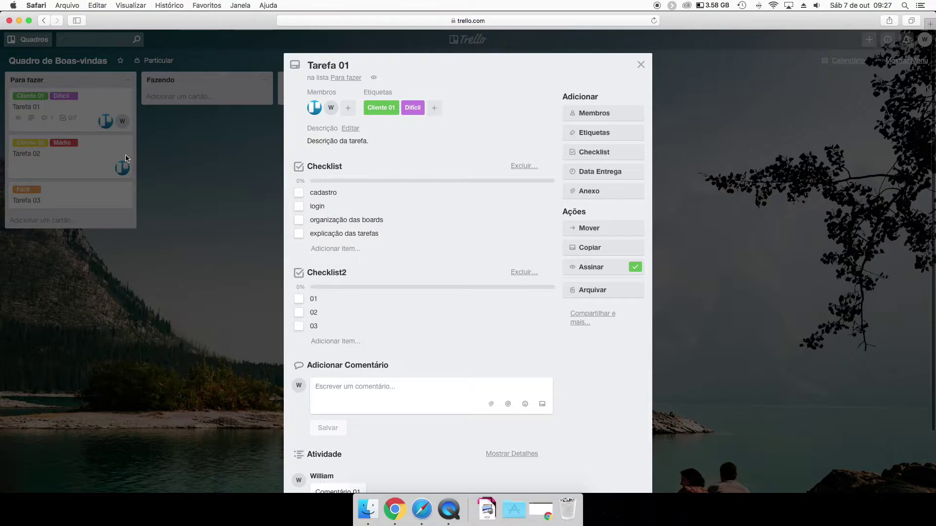
{"action": "left_click", "coordinate": [298, 193]}
Tick login, organização das boards, explicação das tarefas and Checklist2 items 01–03.
{"action": "left_click", "coordinate": [219, 205]}
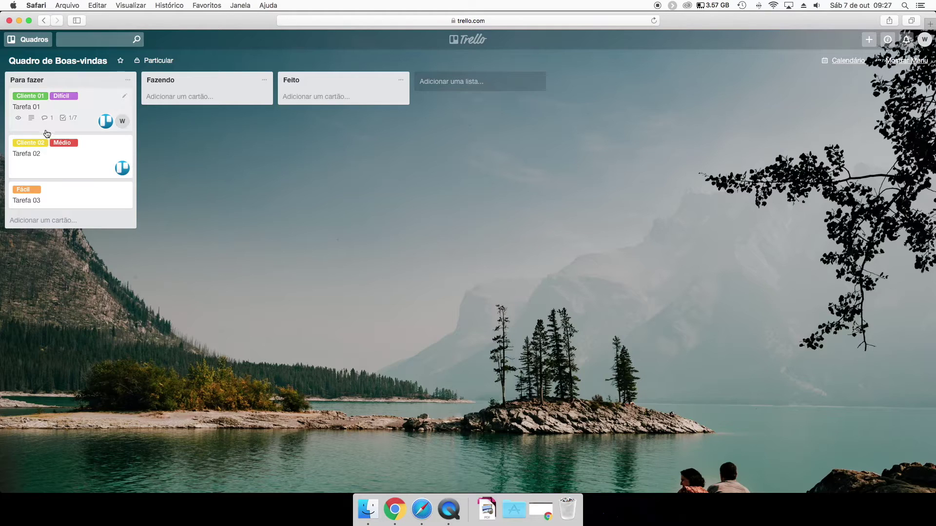
{"action": "left_click", "coordinate": [78, 122]}
{"action": "left_click", "coordinate": [298, 206]}
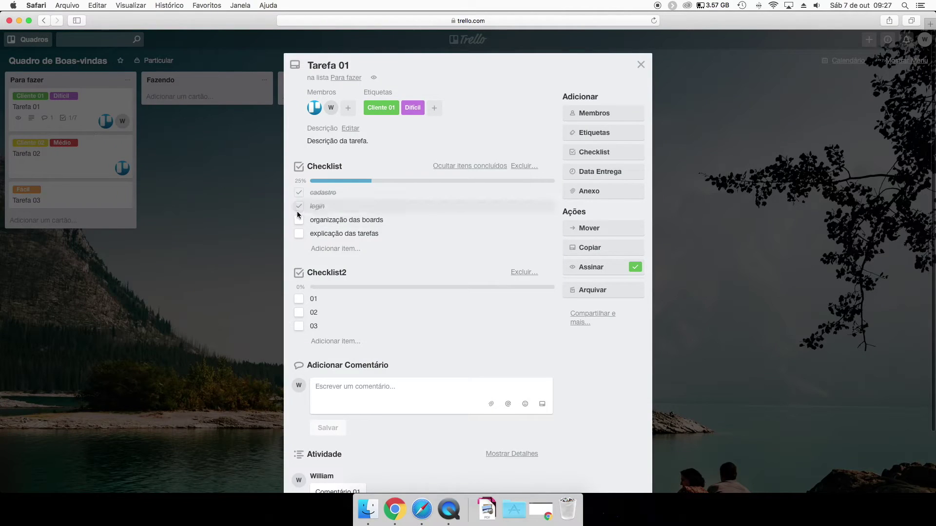
{"action": "left_click", "coordinate": [299, 220]}
{"action": "left_click", "coordinate": [299, 234]}
{"action": "left_click", "coordinate": [300, 235]}
{"action": "left_click", "coordinate": [300, 235]}
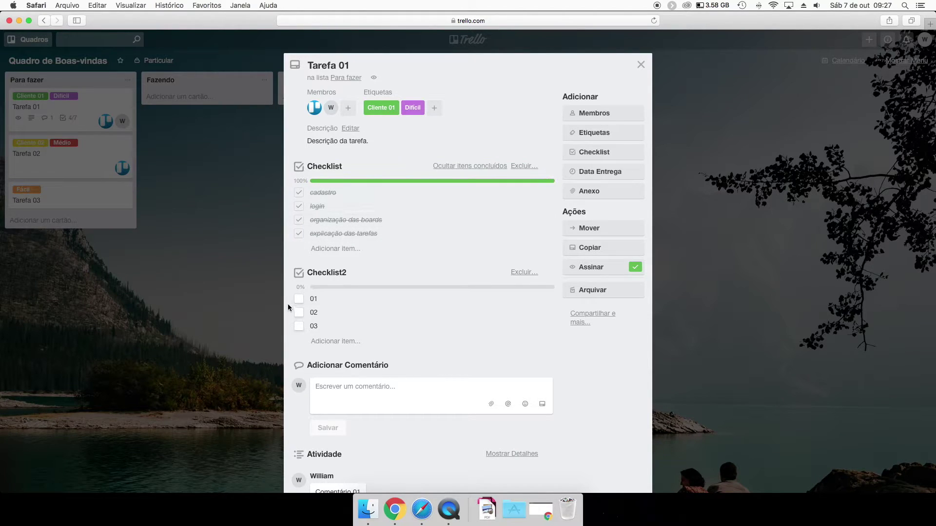
{"action": "left_click", "coordinate": [299, 299]}
{"action": "left_click", "coordinate": [299, 312]}
{"action": "left_click", "coordinate": [299, 326]}
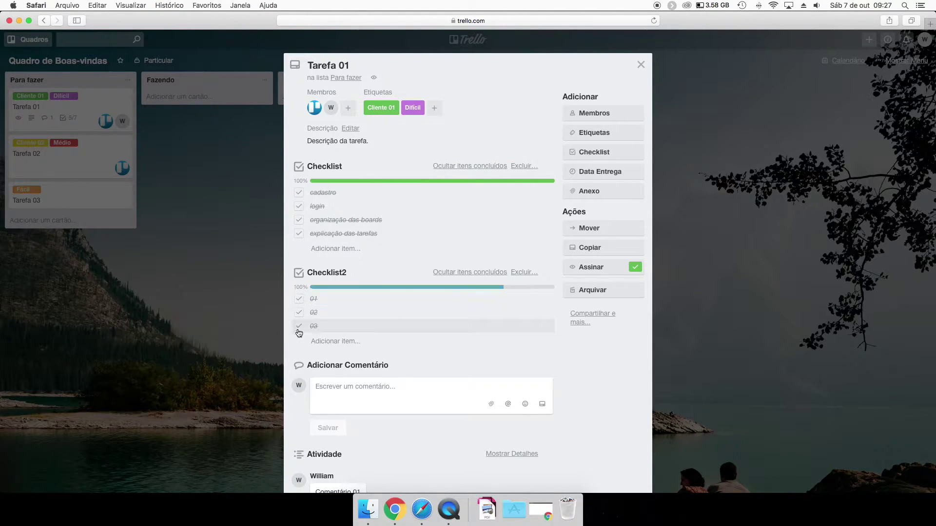
{"action": "left_click", "coordinate": [266, 317]}
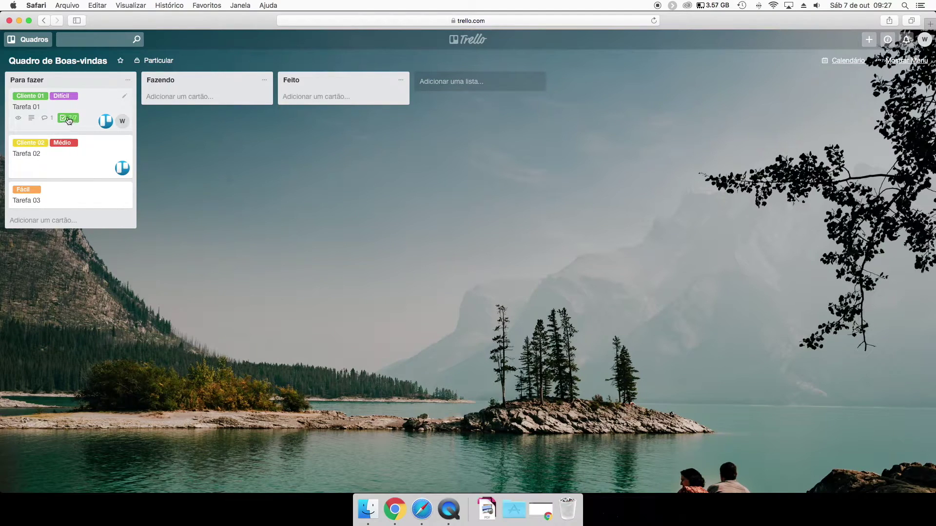
{"action": "left_click", "coordinate": [83, 131]}
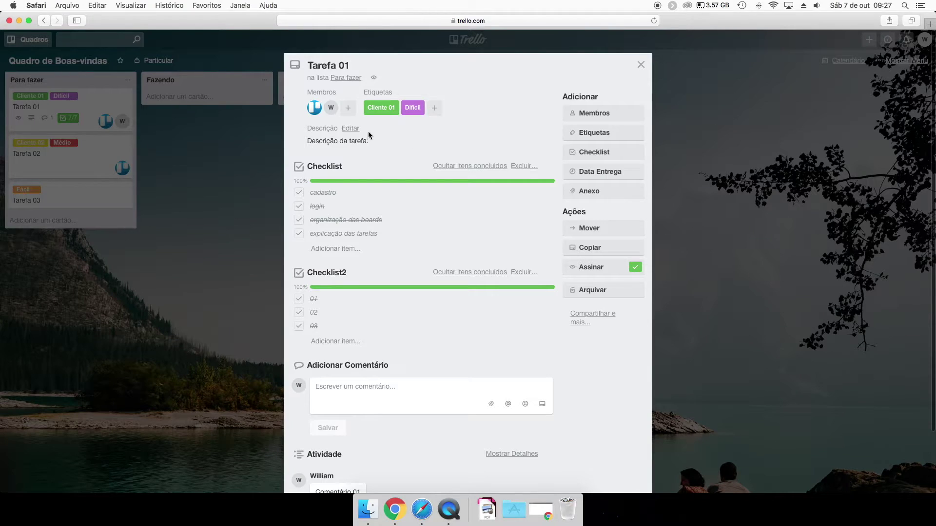
Set Tarefa 01's due date to 9 October at 16:00.
{"action": "left_click", "coordinate": [599, 173]}
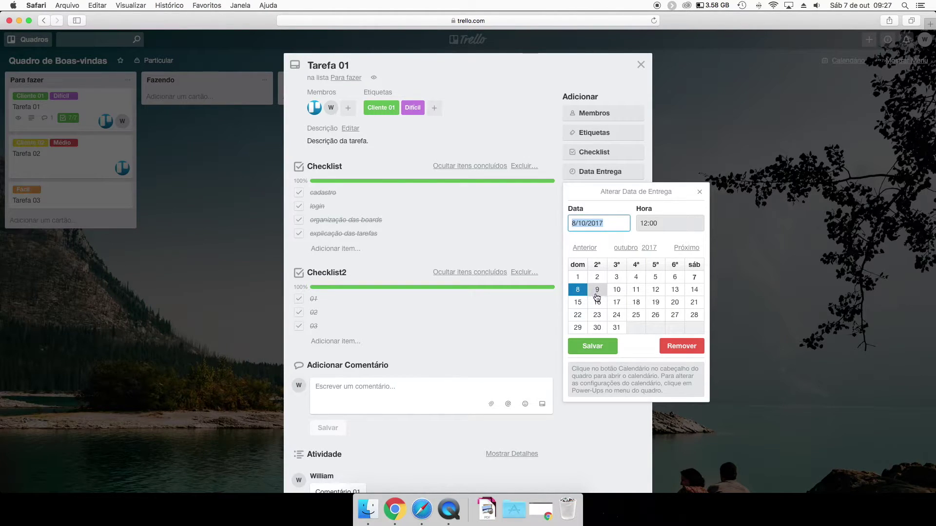
{"action": "left_click", "coordinate": [597, 291]}
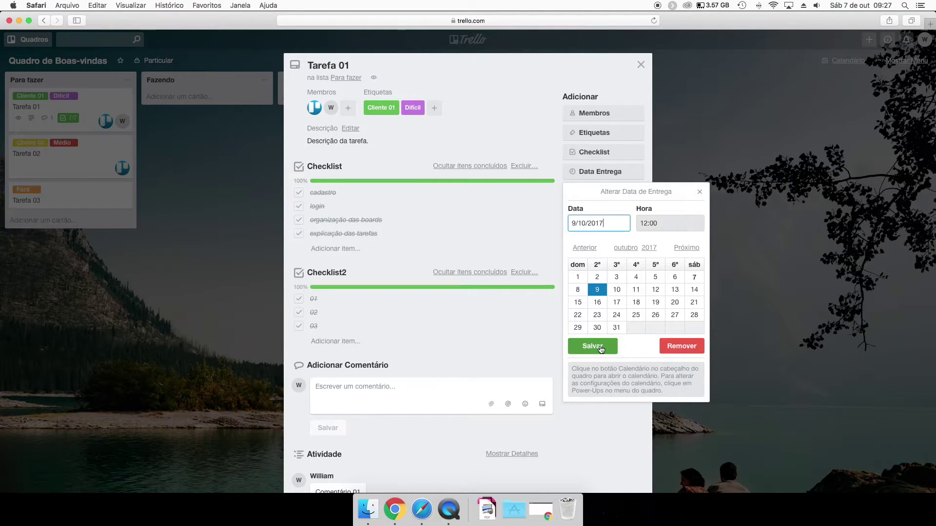
{"action": "left_click", "coordinate": [640, 221]}
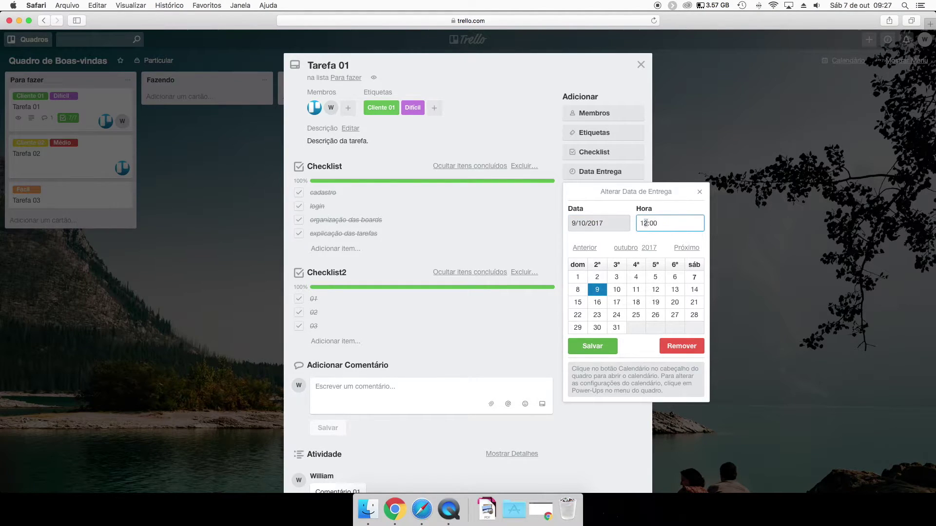
{"action": "type", "text": "6"}
{"action": "left_click", "coordinate": [592, 346]}
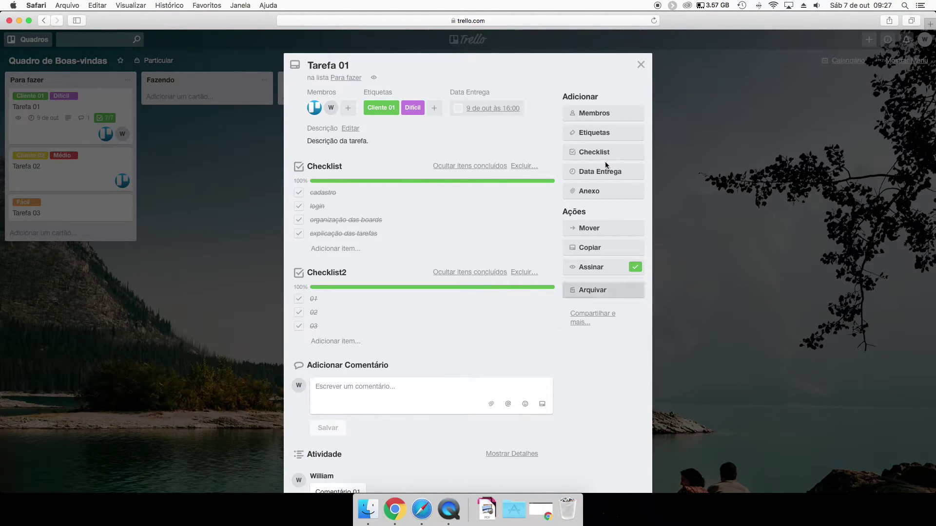
{"action": "left_click", "coordinate": [224, 198]}
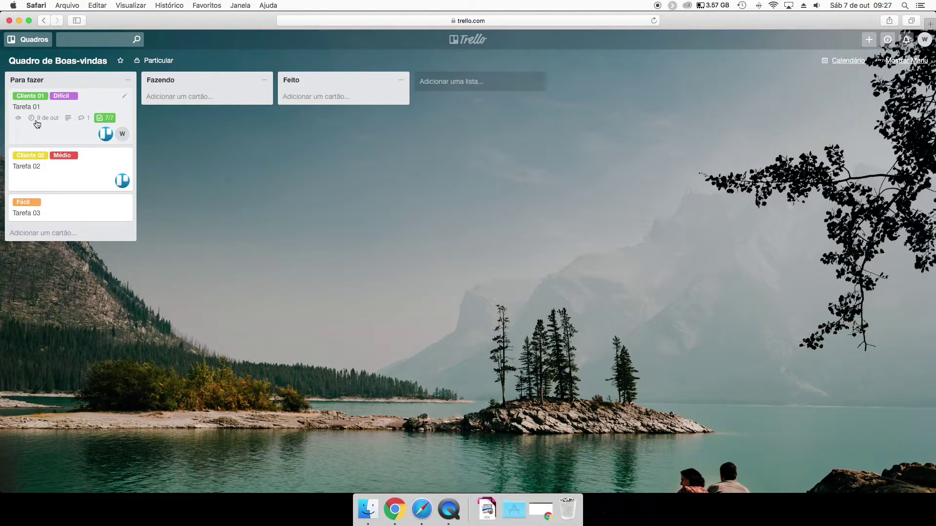
{"action": "left_click", "coordinate": [55, 125]}
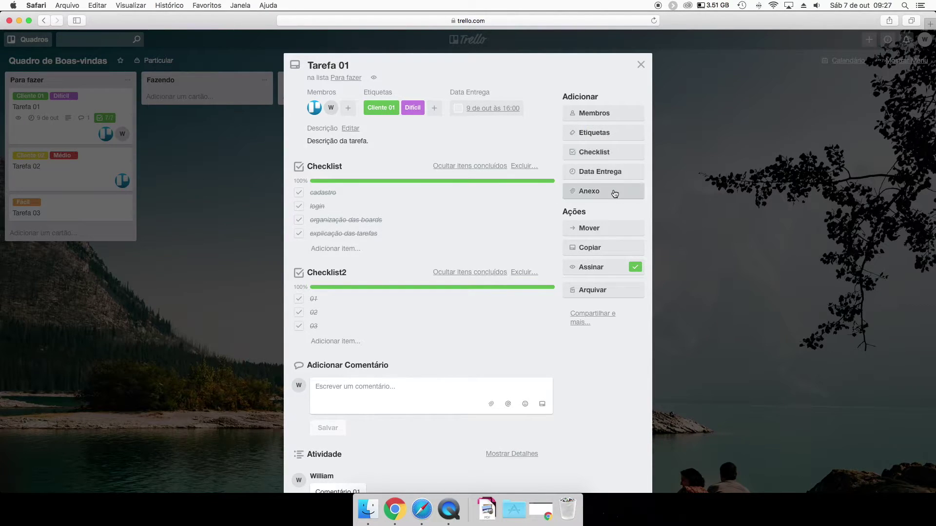
{"action": "left_click", "coordinate": [586, 196]}
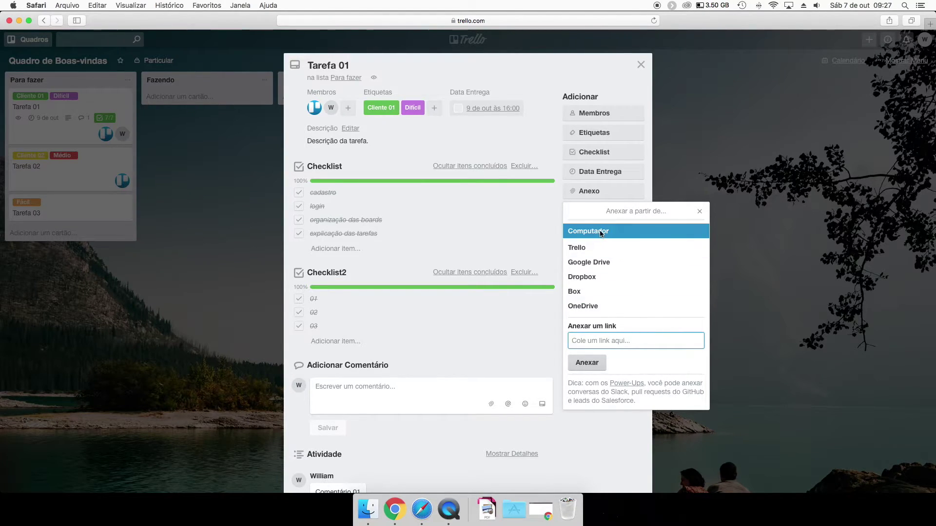
{"action": "left_click", "coordinate": [701, 212]}
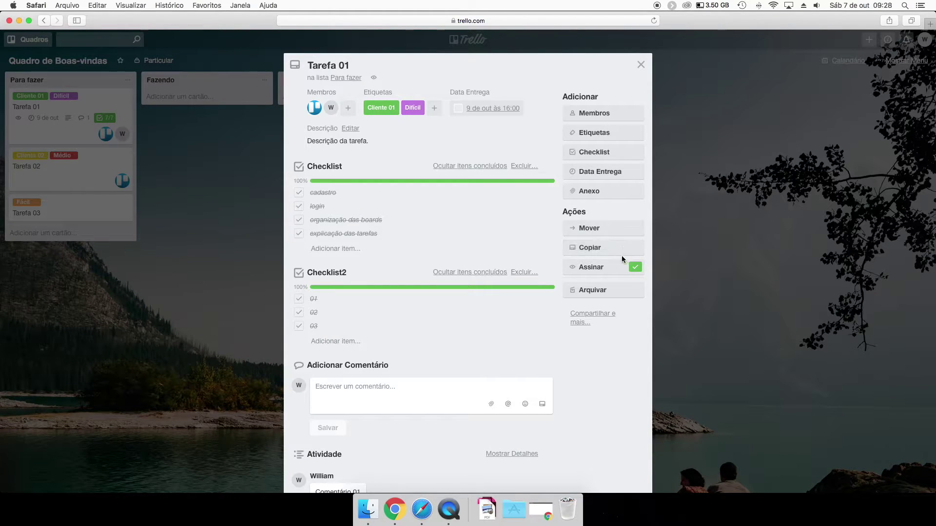
{"action": "left_click", "coordinate": [683, 186]}
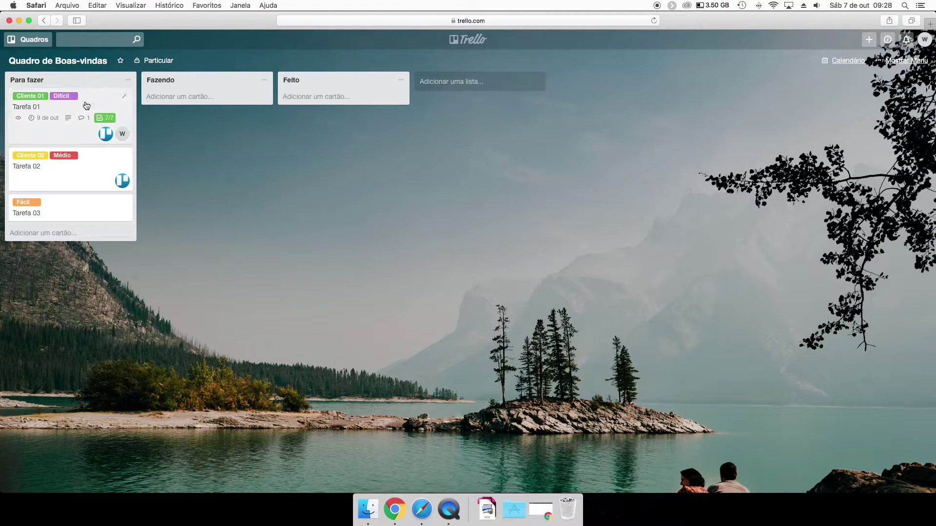
Move Tarefa 01 into Fazendo and untick its four first-checklist items.
{"action": "left_click_drag", "start_coordinate": [71, 115], "coordinate": [190, 140]}
{"action": "left_click", "coordinate": [198, 142]}
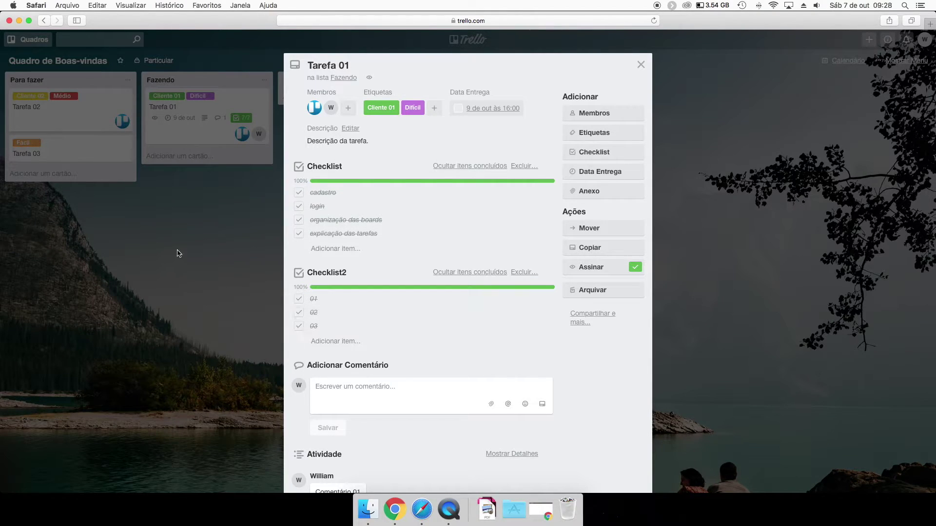
{"action": "left_click", "coordinate": [177, 253]}
{"action": "left_click", "coordinate": [202, 133]}
{"action": "left_click", "coordinate": [298, 193]}
{"action": "left_click", "coordinate": [298, 207]}
{"action": "left_click", "coordinate": [299, 220]}
{"action": "left_click", "coordinate": [298, 234]}
{"action": "left_click", "coordinate": [185, 201]}
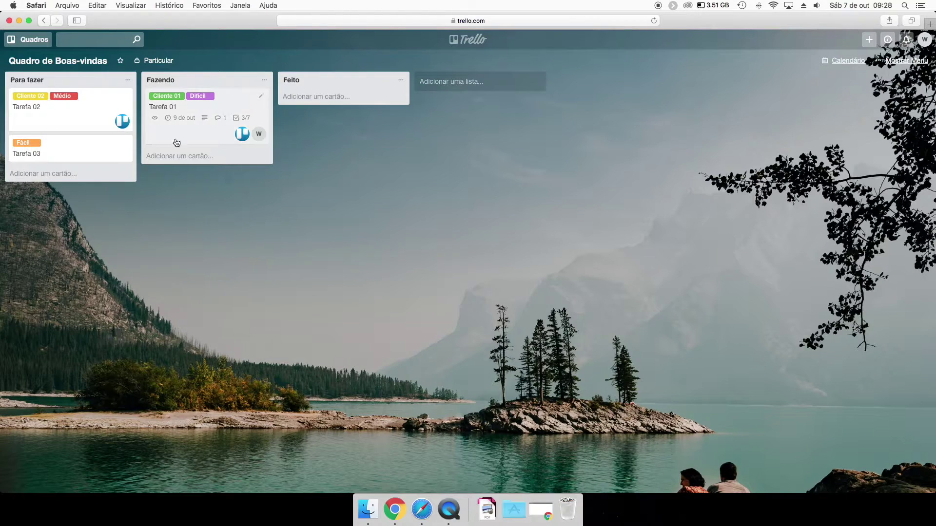
Re-tick the four checklist items and move Tarefa 01 into Feito.
{"action": "left_click", "coordinate": [178, 127]}
{"action": "left_click", "coordinate": [299, 193]}
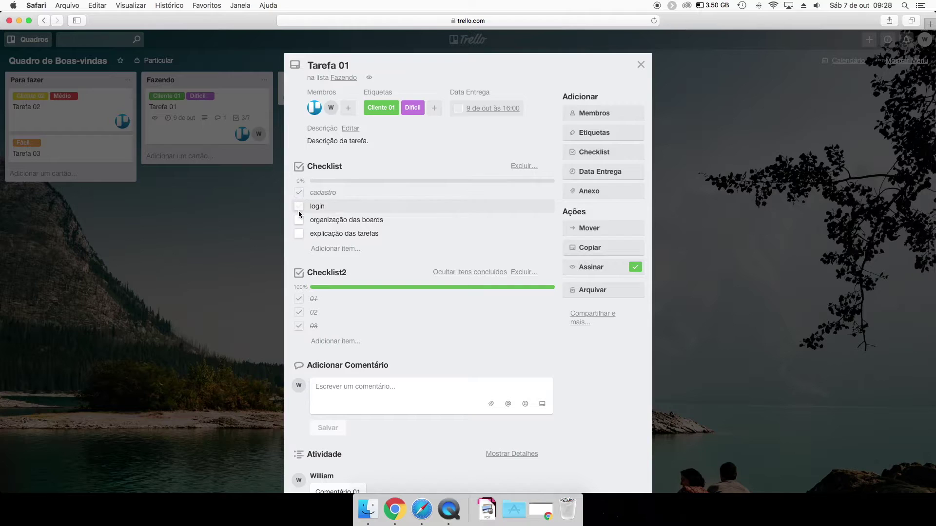
{"action": "left_click", "coordinate": [299, 207]}
{"action": "left_click", "coordinate": [299, 220]}
{"action": "left_click", "coordinate": [299, 233]}
{"action": "left_click", "coordinate": [190, 238]}
{"action": "left_click_drag", "start_coordinate": [185, 136], "coordinate": [349, 97]}
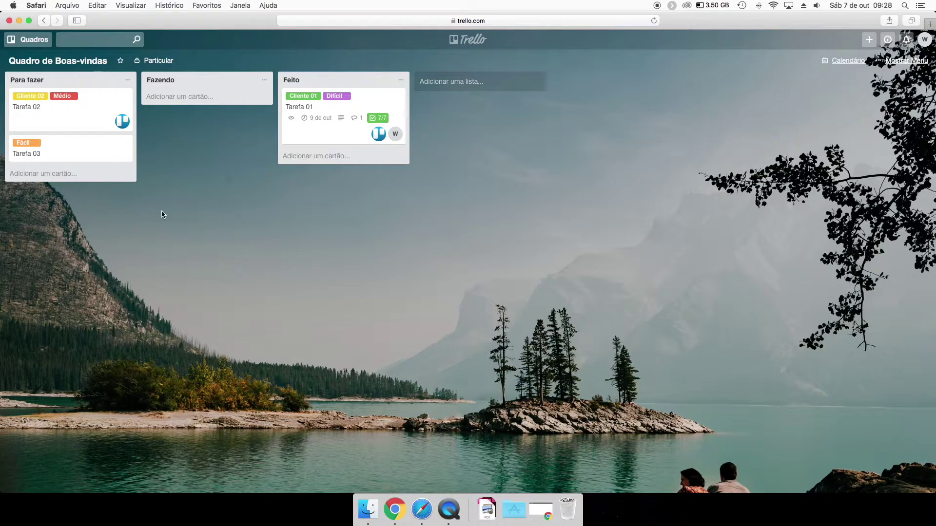
Add a checklist to Tarefa 02 with items 1, 2 and 3.
{"action": "left_click", "coordinate": [89, 122]}
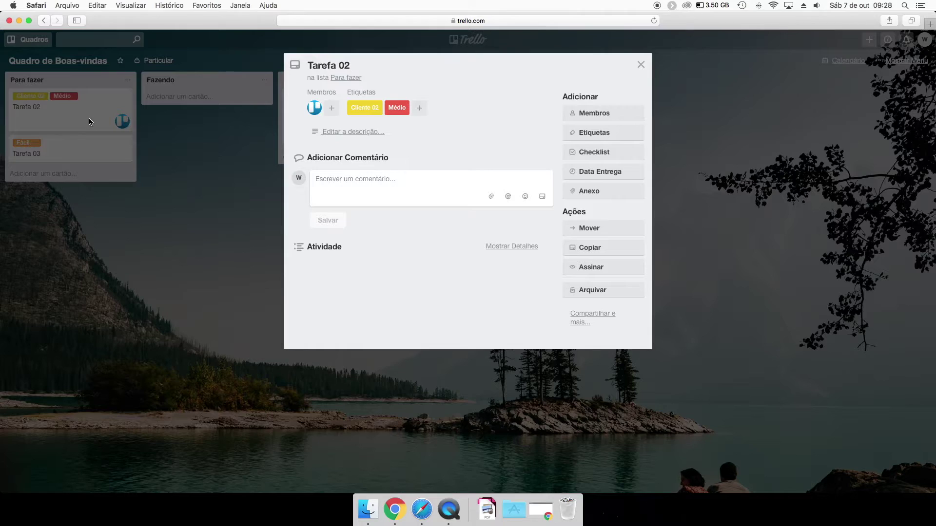
{"action": "left_click", "coordinate": [592, 152]}
{"action": "left_click", "coordinate": [597, 254]}
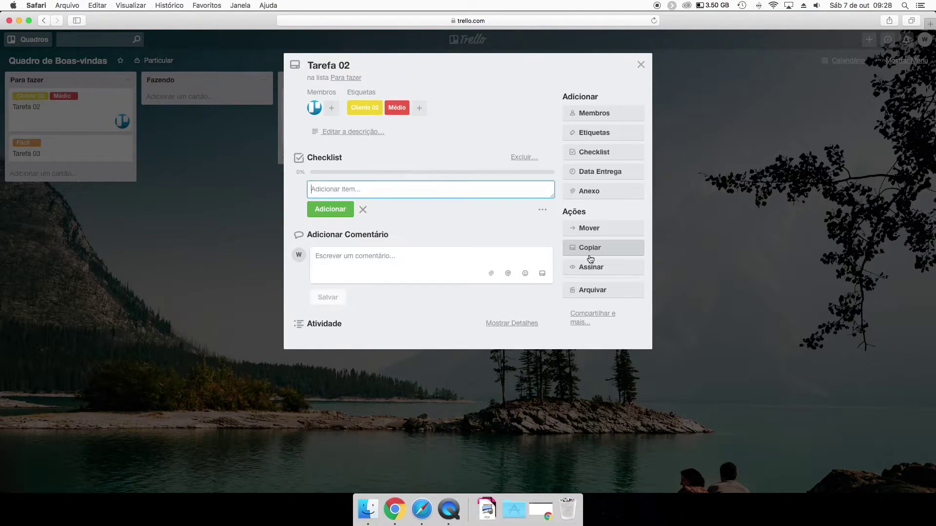
{"action": "type", "text": "1"}
{"action": "left_click", "coordinate": [334, 210]}
{"action": "type", "text": "2"}
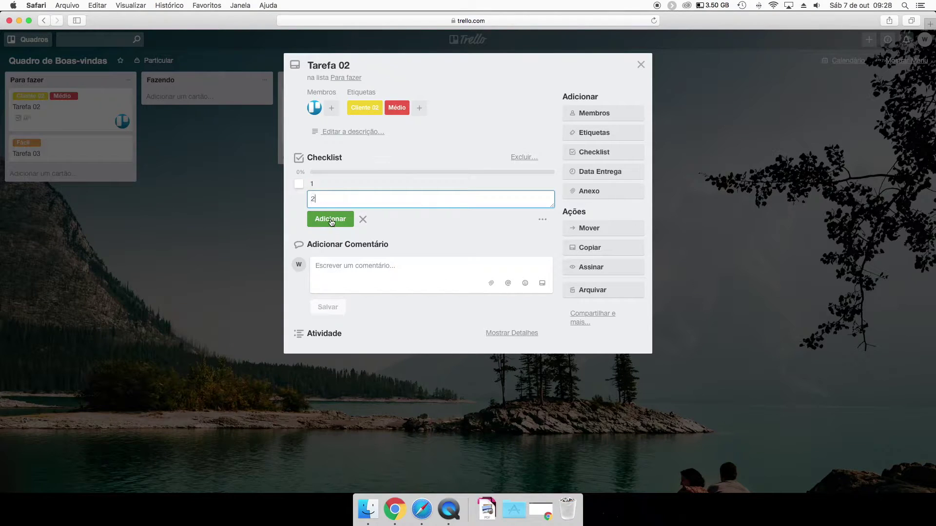
{"action": "left_click", "coordinate": [334, 233]}
{"action": "type", "text": "3"}
{"action": "left_click", "coordinate": [334, 238]}
Close the Tarefa 02 card and move it into the Fazendo list.
{"action": "left_click", "coordinate": [236, 229]}
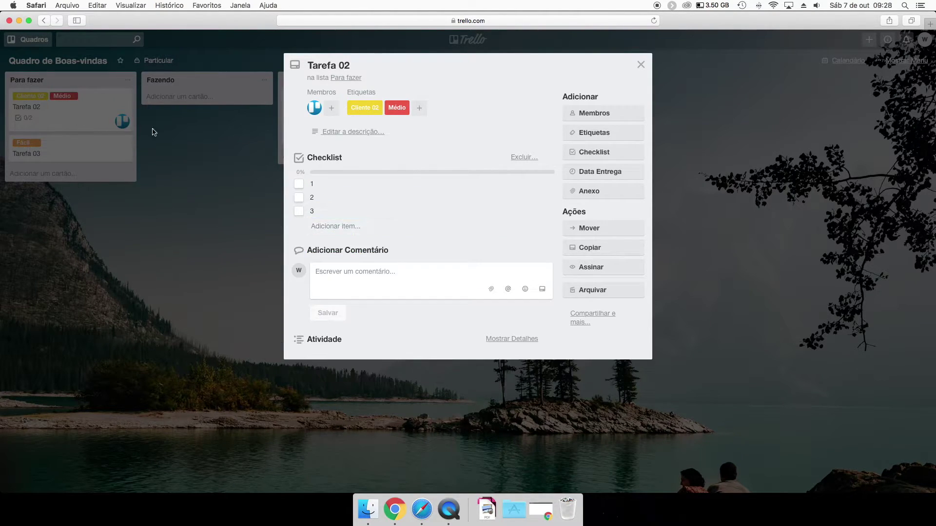
{"action": "left_click", "coordinate": [188, 185]}
{"action": "left_click_drag", "start_coordinate": [49, 103], "coordinate": [192, 103]}
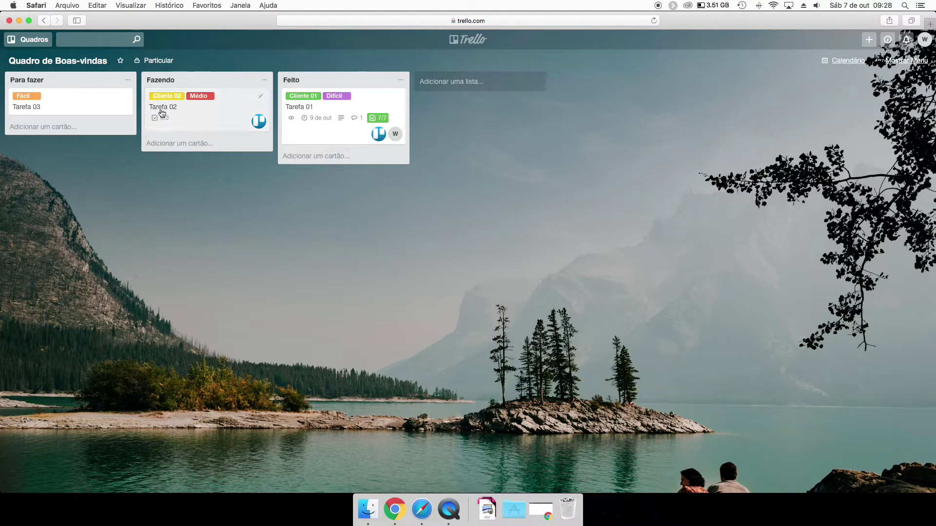
Create a card named 'cartões' in the Fazendo list.
{"action": "left_click", "coordinate": [177, 143]}
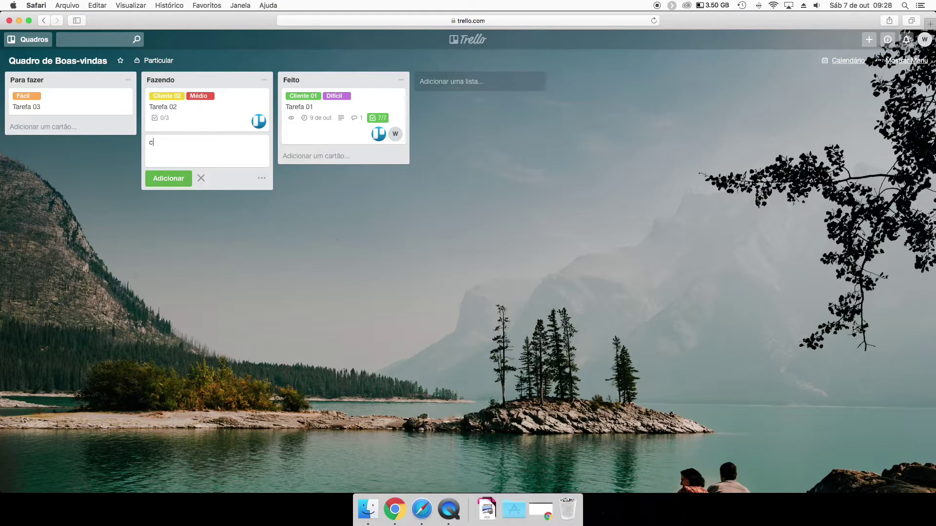
{"action": "key", "text": "Escape"}
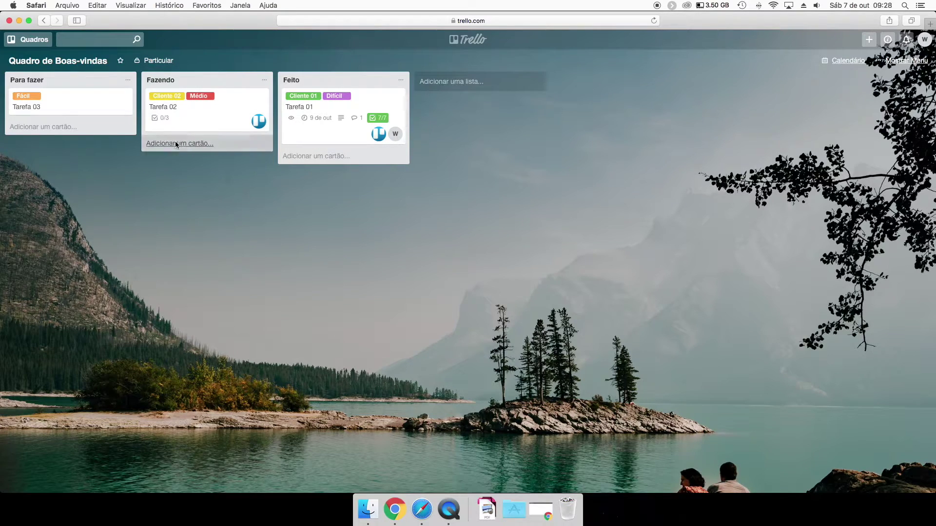
{"action": "left_click", "coordinate": [175, 143]}
{"action": "type", "text": "ões"}
{"action": "key", "text": "Return"}
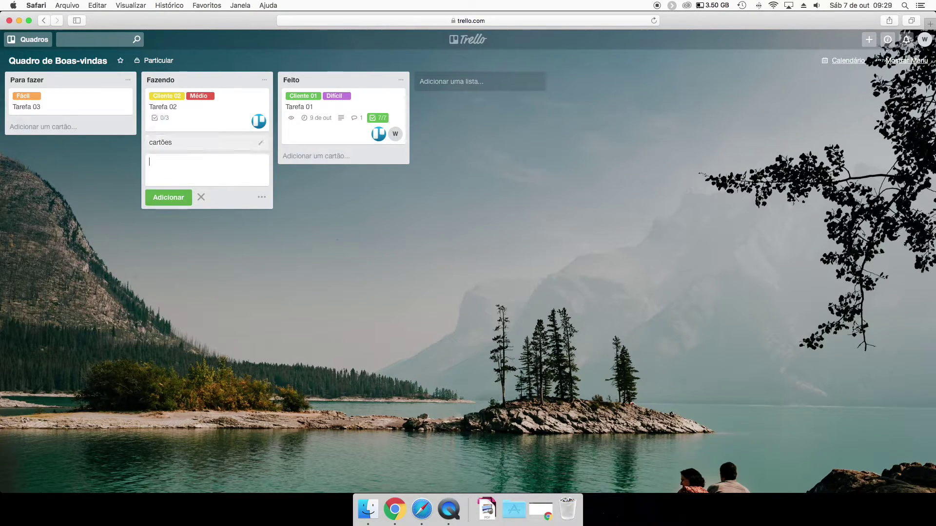
{"action": "left_click", "coordinate": [226, 258]}
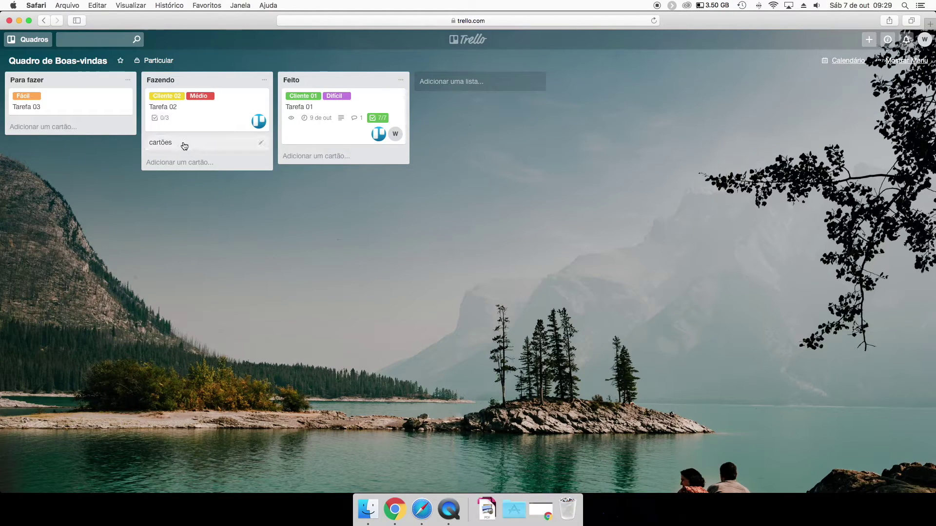
Drag the cartões card, then open and close its details.
{"action": "left_click_drag", "start_coordinate": [180, 145], "coordinate": [205, 146]}
{"action": "left_click", "coordinate": [207, 144]}
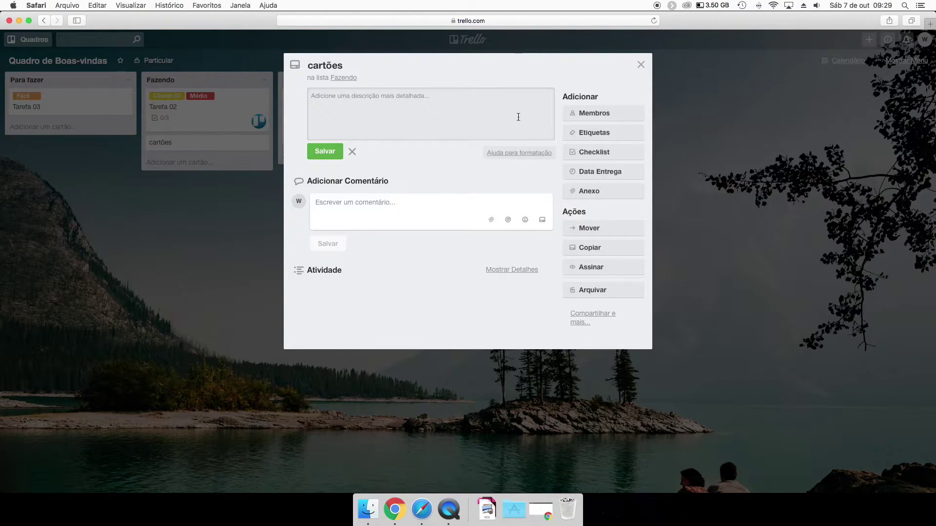
{"action": "left_click", "coordinate": [641, 64]}
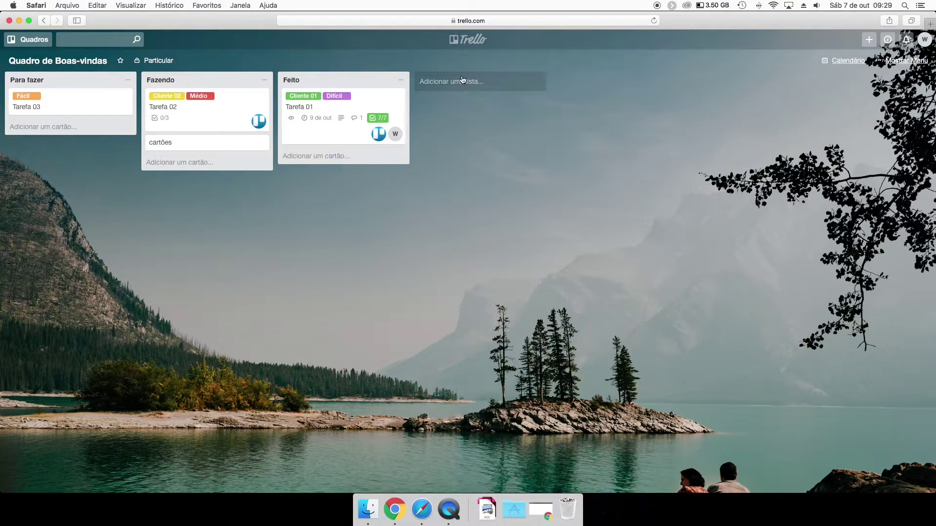
Add a list named 'Lista' after the Feito list.
{"action": "left_click", "coordinate": [485, 82]}
{"action": "type", "text": "Lista"}
{"action": "key", "text": "Return"}
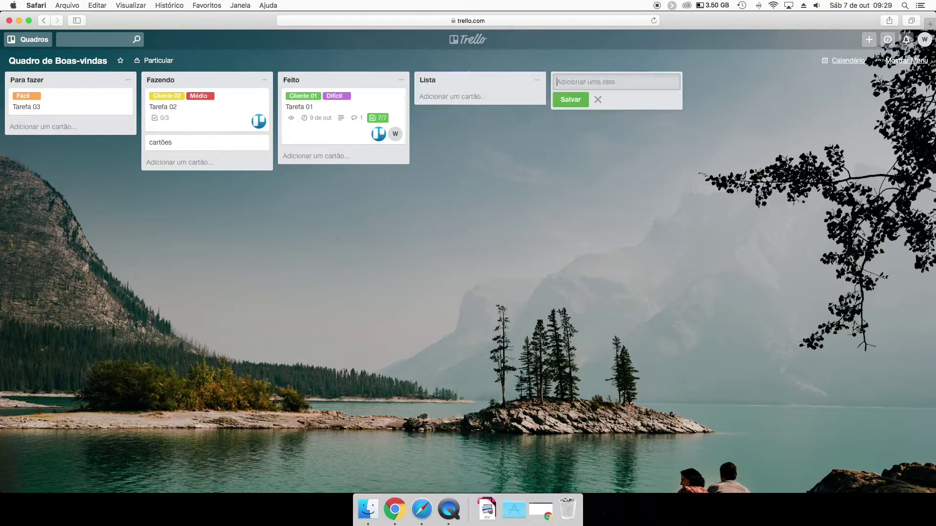
{"action": "mouse_move", "coordinate": [341, 98]}
{"action": "left_mouse_down"}
{"action": "mouse_move", "coordinate": [473, 88]}
{"action": "mouse_move", "coordinate": [336, 89]}
{"action": "left_mouse_up"}
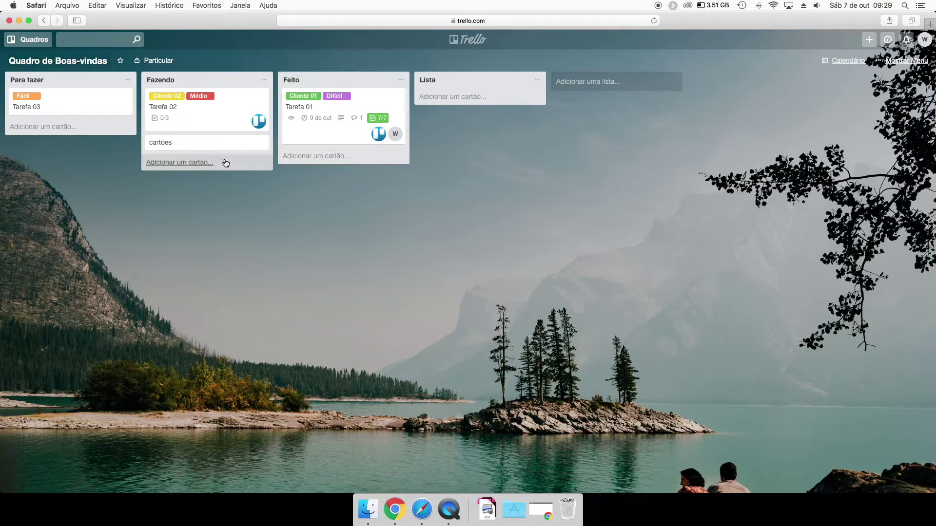
{"action": "left_click", "coordinate": [38, 64]}
{"action": "left_click", "coordinate": [42, 65]}
{"action": "left_click", "coordinate": [30, 42]}
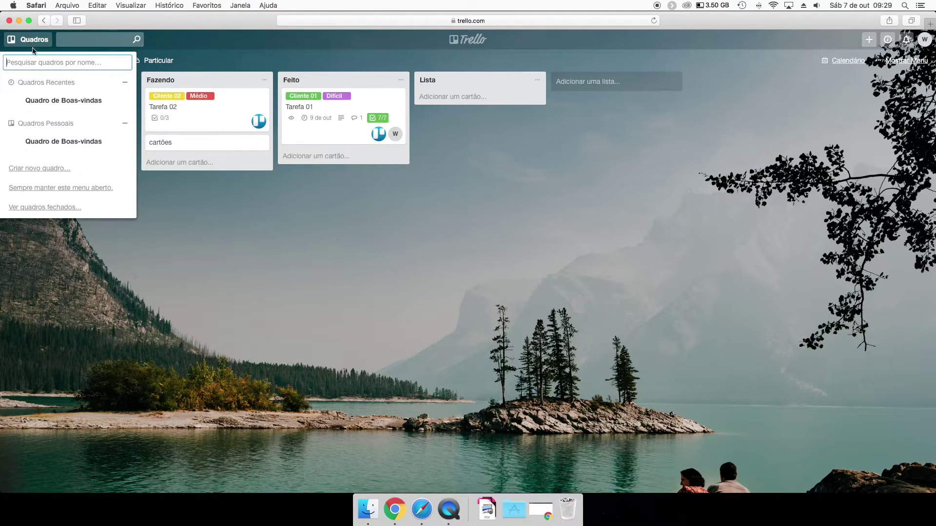
{"action": "left_click", "coordinate": [66, 105]}
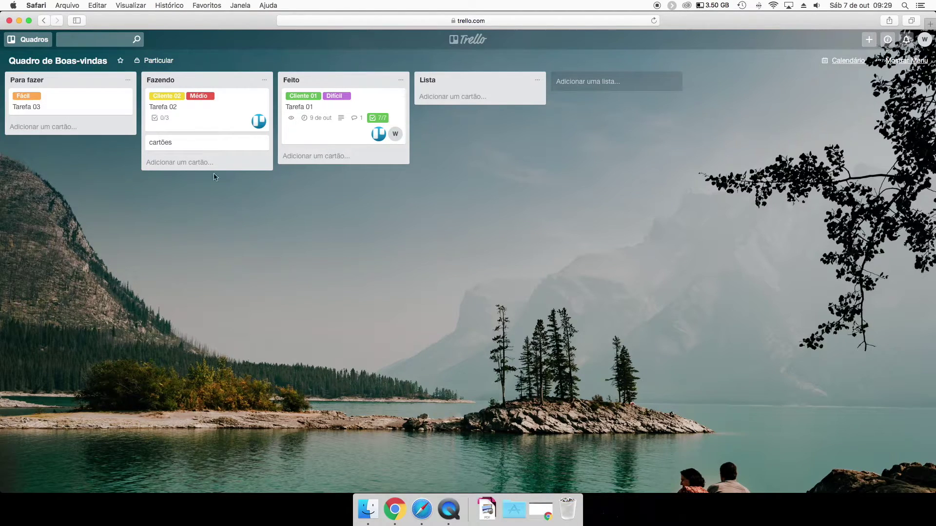
{"action": "left_click", "coordinate": [29, 39]}
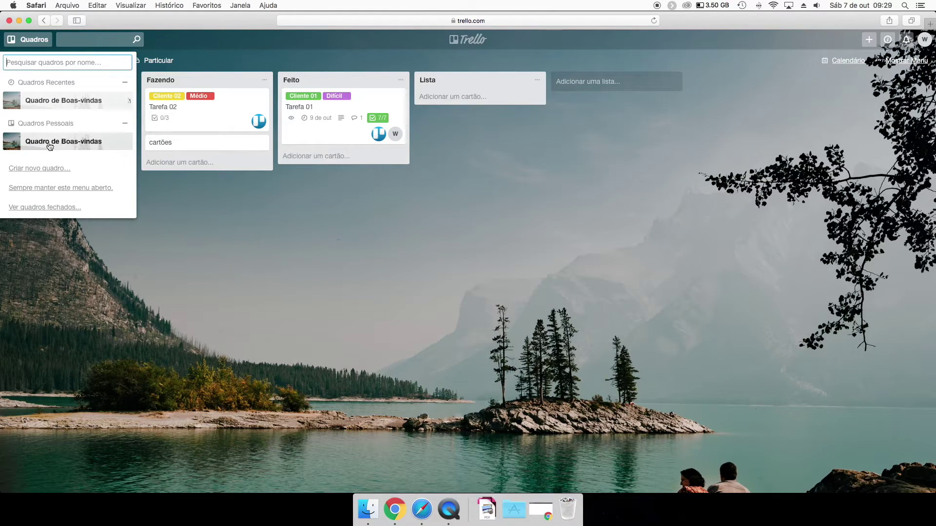
{"action": "left_click", "coordinate": [49, 143]}
{"action": "left_click", "coordinate": [30, 40]}
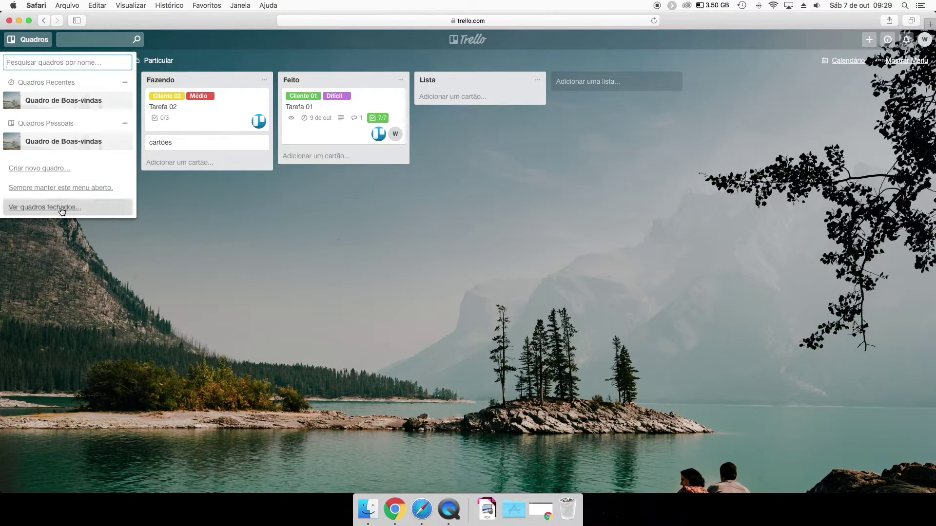
{"action": "left_click", "coordinate": [62, 208]}
{"action": "left_click", "coordinate": [643, 65]}
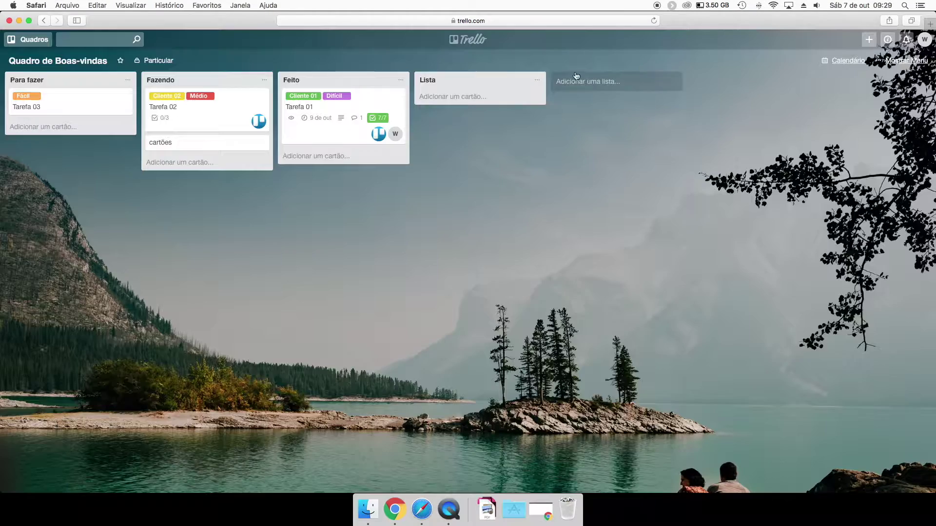
{"action": "left_click", "coordinate": [21, 41]}
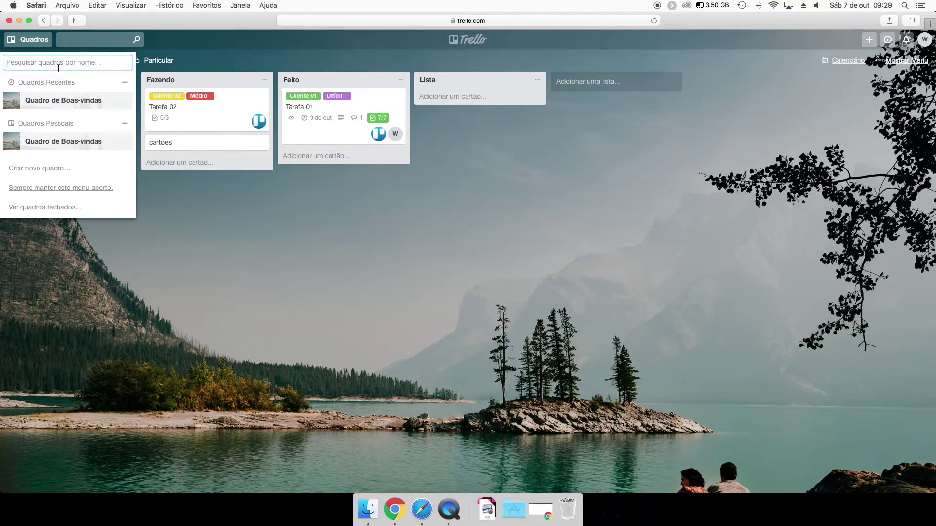
{"action": "left_click", "coordinate": [240, 230]}
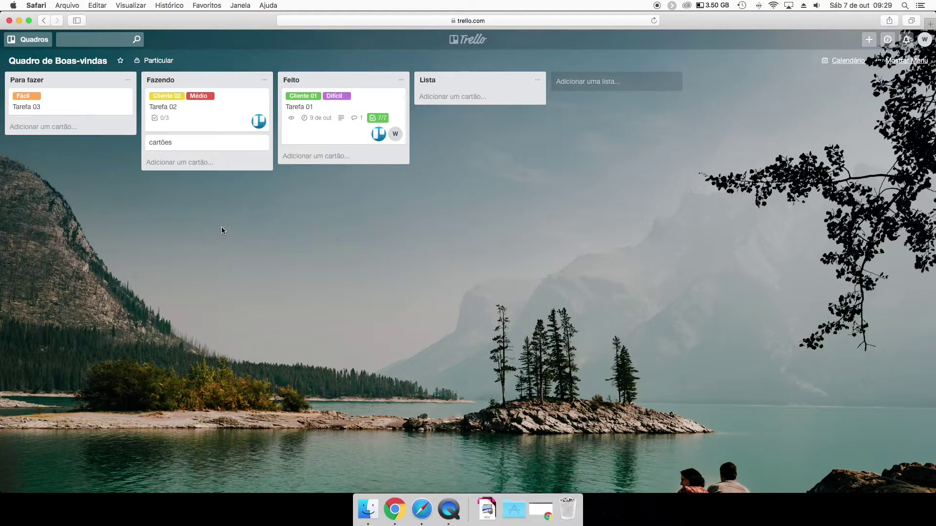
{"action": "left_click", "coordinate": [876, 43]}
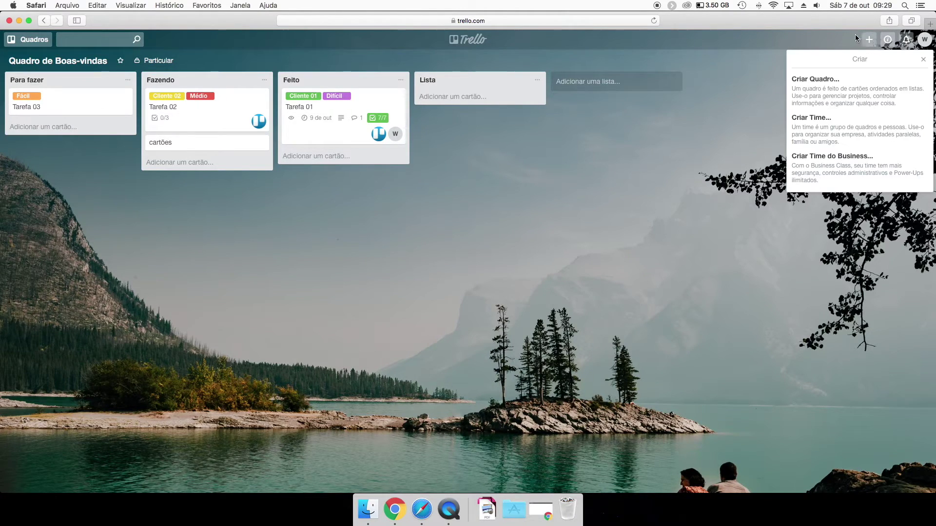
{"action": "left_click", "coordinate": [868, 41]}
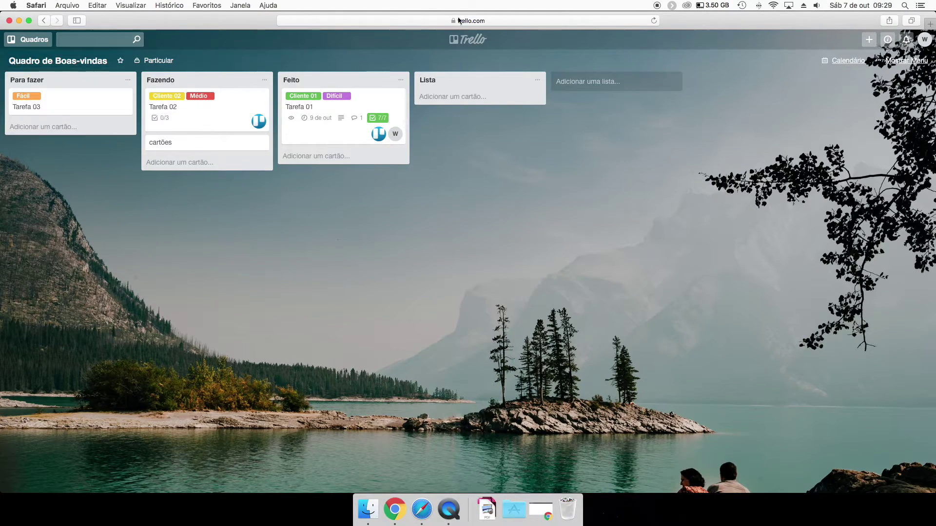
Rename the board from Quadro de Boas-vindas to 'Setor de compras'.
{"action": "left_click", "coordinate": [40, 64]}
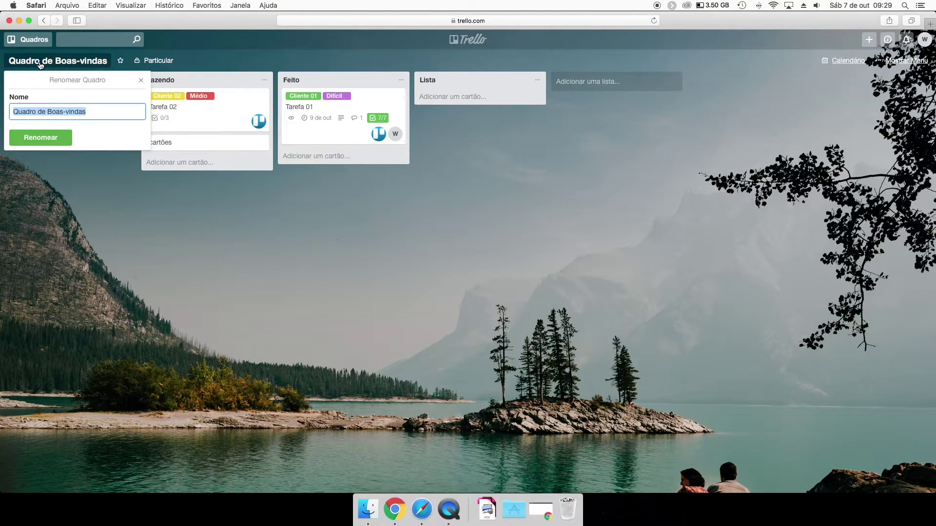
{"action": "type", "text": "Setore"}
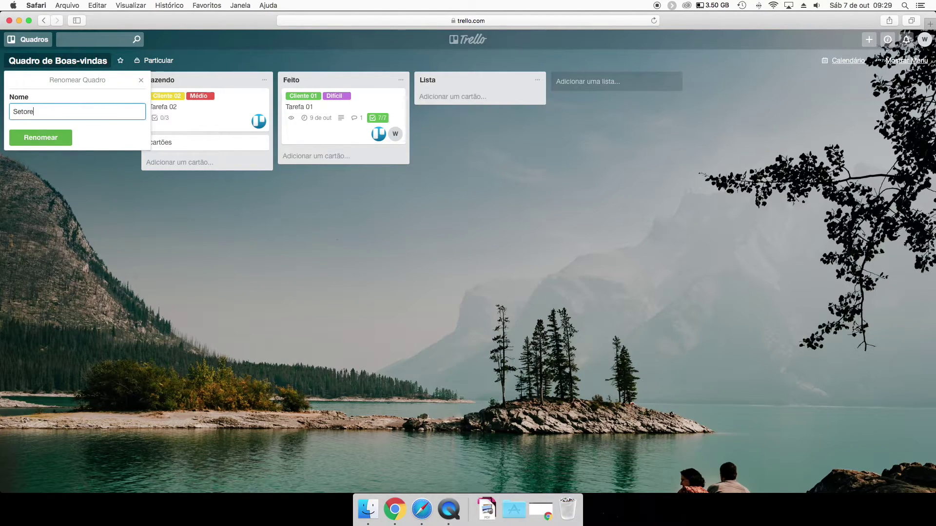
{"action": "key", "text": "Return"}
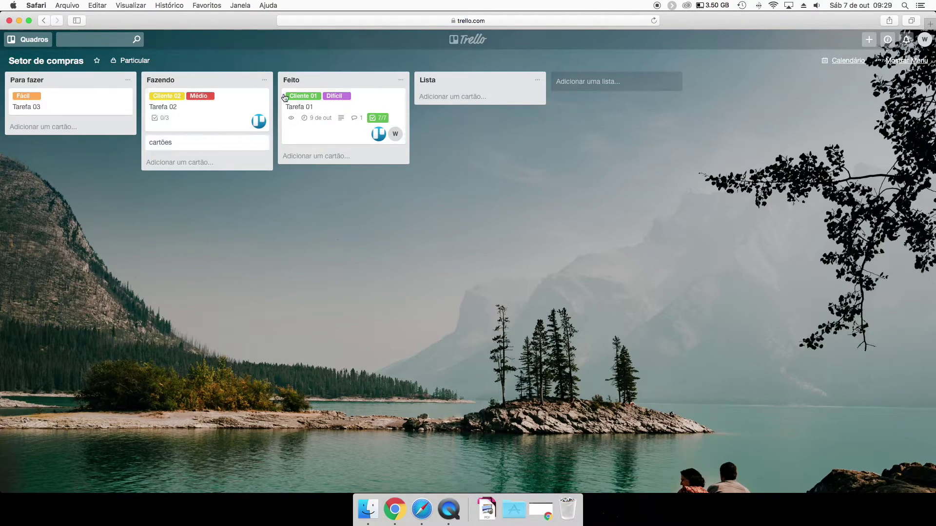
Add two lists, 'Fornecedores' and 'Prospecção', after Lista.
{"action": "left_click", "coordinate": [566, 80]}
{"action": "type", "text": "Fornecedores"}
{"action": "key", "text": "Return"}
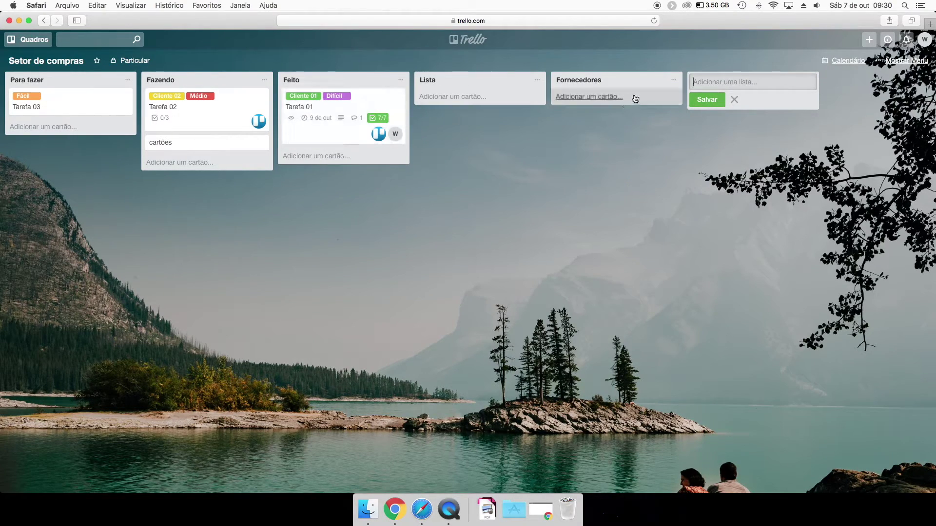
{"action": "left_click", "coordinate": [593, 98]}
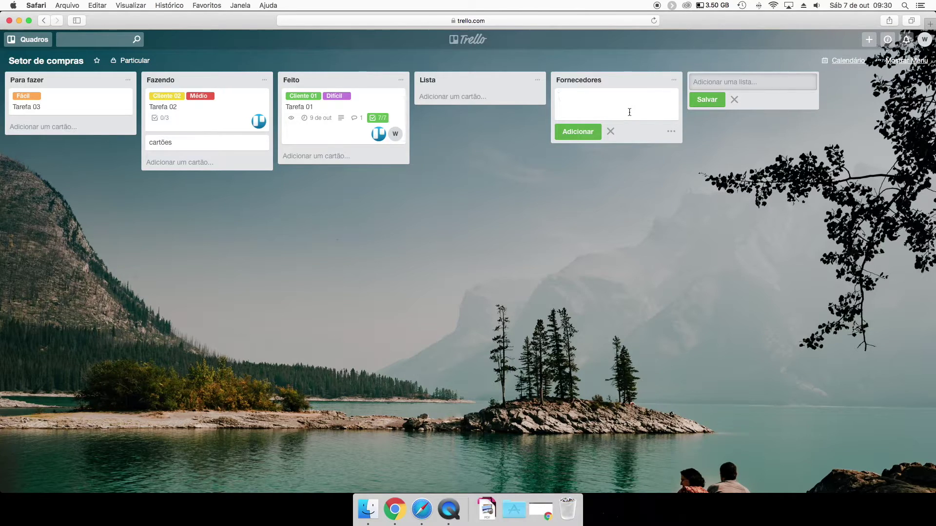
{"action": "type", "text": "Prospecção"}
{"action": "key", "text": "Return"}
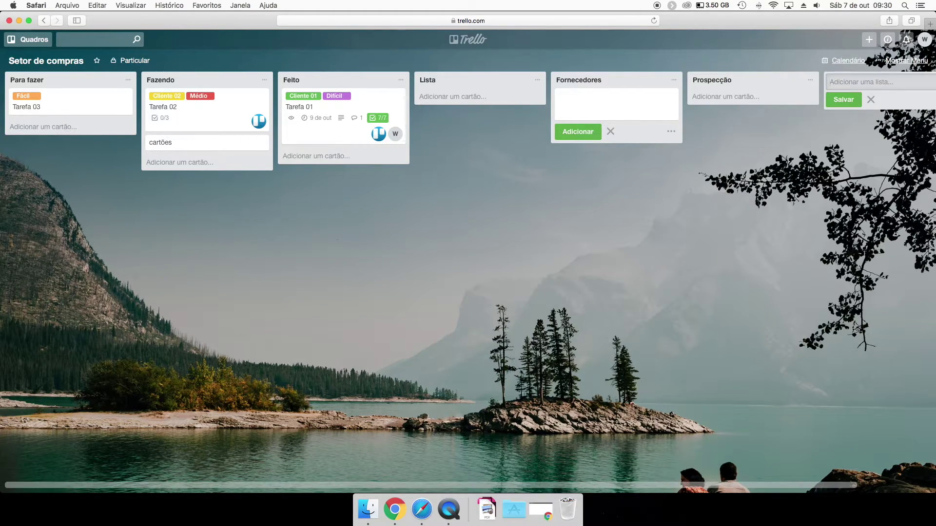
{"action": "double_click", "coordinate": [659, 189]}
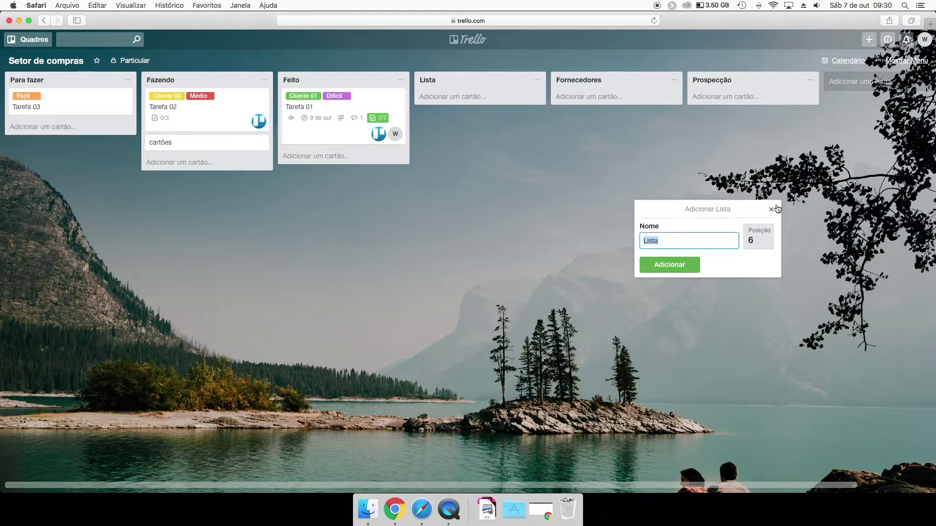
{"action": "left_click", "coordinate": [771, 209]}
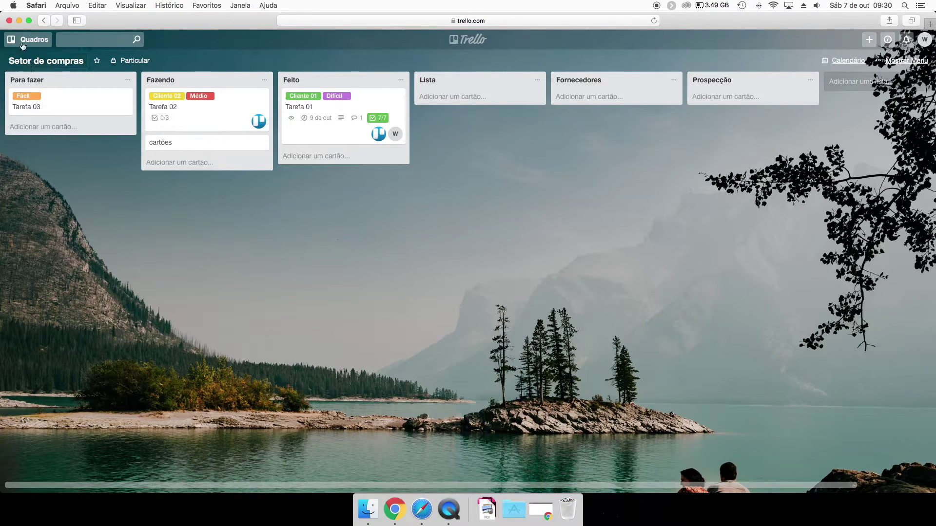
Create a new private board titled 'Quadro 2'.
{"action": "left_click", "coordinate": [869, 39]}
{"action": "left_click", "coordinate": [818, 94]}
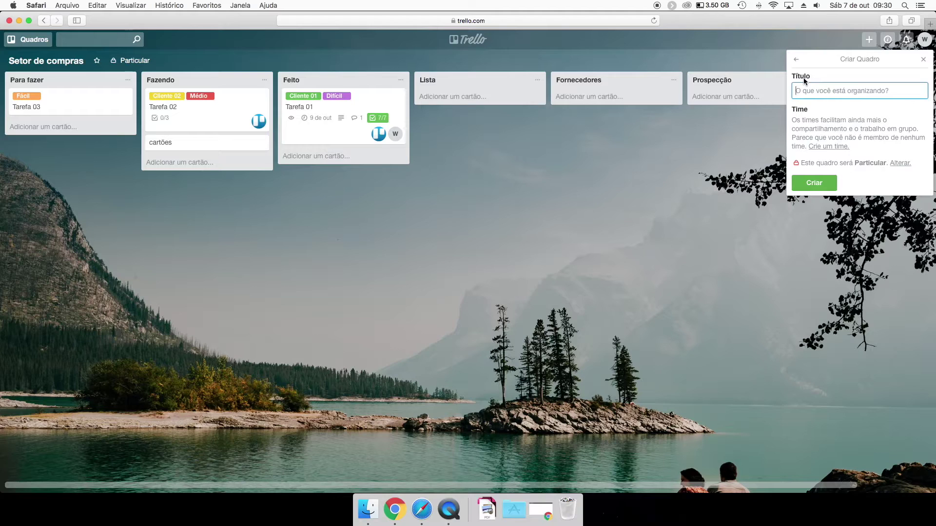
{"action": "type", "text": "Quadro"}
{"action": "key", "text": "Return"}
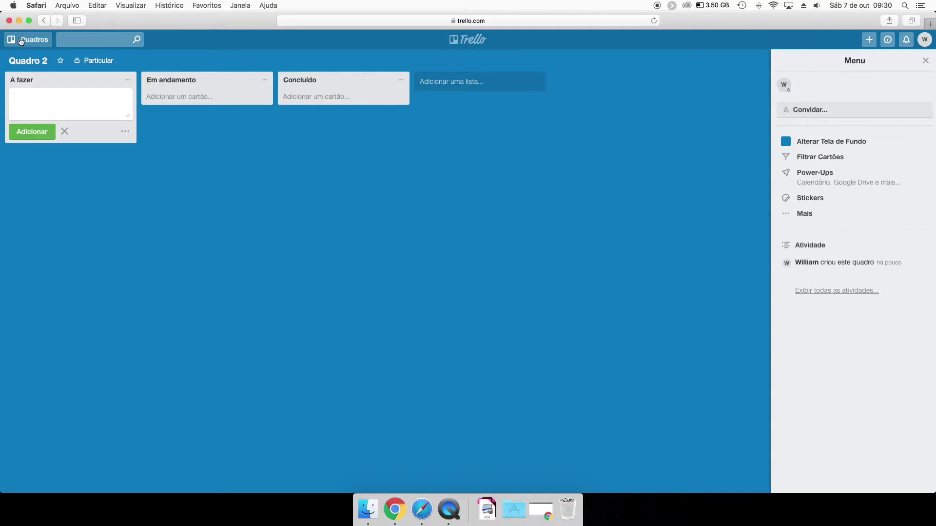
Switch to Setor de compras and back to Quadro 2, closing its side menu.
{"action": "left_click", "coordinate": [28, 39]}
{"action": "left_click", "coordinate": [63, 121]}
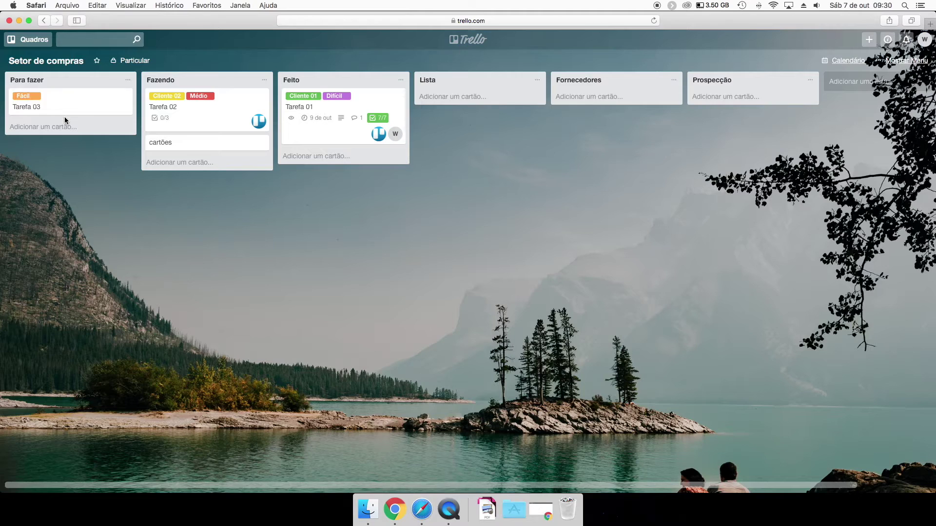
{"action": "left_click", "coordinate": [37, 41]}
{"action": "left_click", "coordinate": [27, 39]}
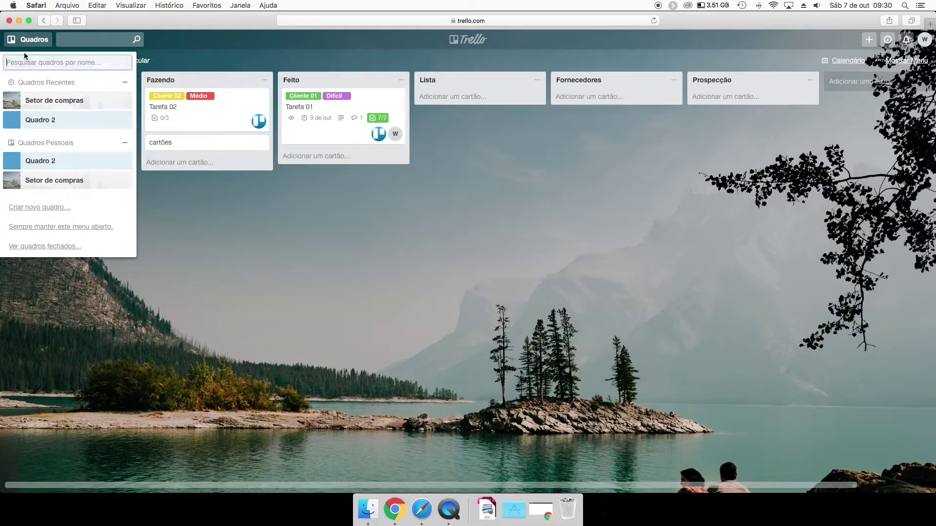
{"action": "left_click", "coordinate": [42, 120]}
{"action": "left_click", "coordinate": [926, 60]}
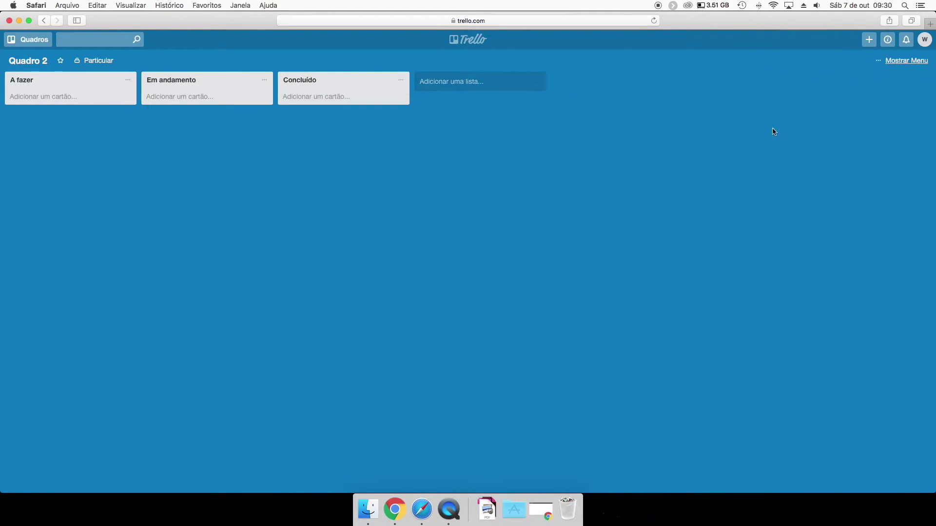
{"action": "left_click", "coordinate": [27, 41]}
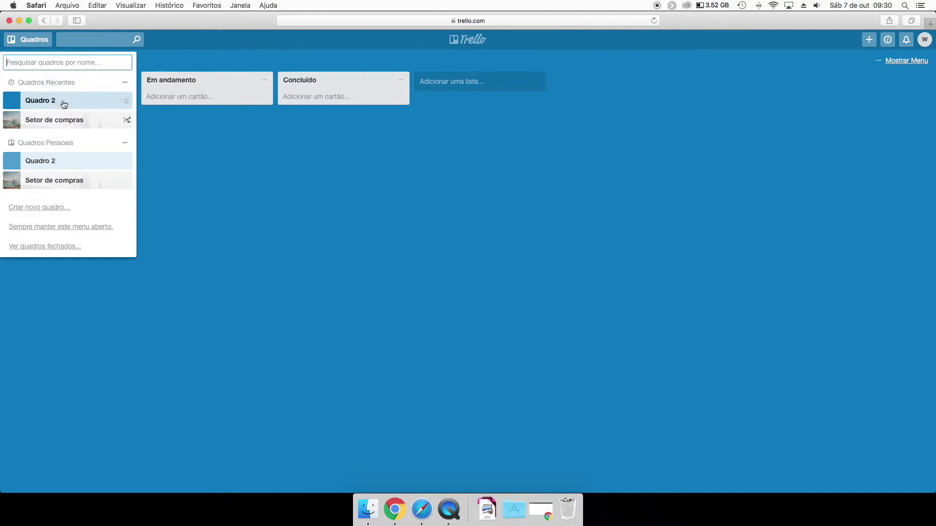
{"action": "left_click", "coordinate": [169, 145]}
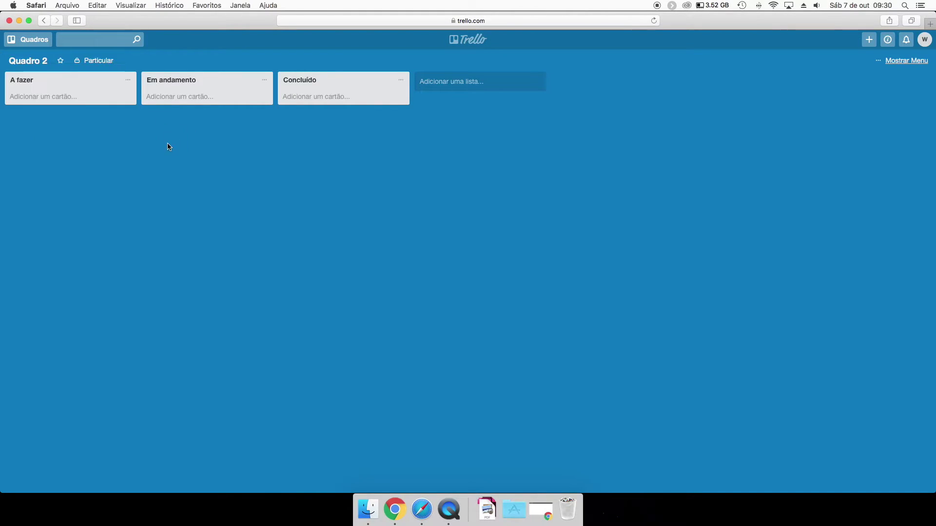
{"action": "left_click", "coordinate": [31, 41]}
{"action": "left_click", "coordinate": [224, 142]}
Create a team named 'NOME DA EMPRESA' from the + menu.
{"action": "left_click", "coordinate": [868, 40]}
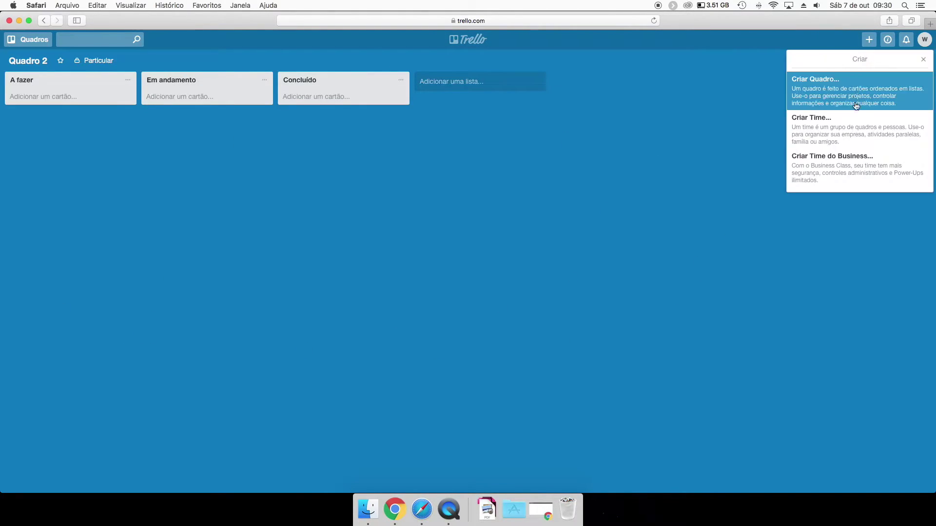
{"action": "left_click", "coordinate": [830, 167]}
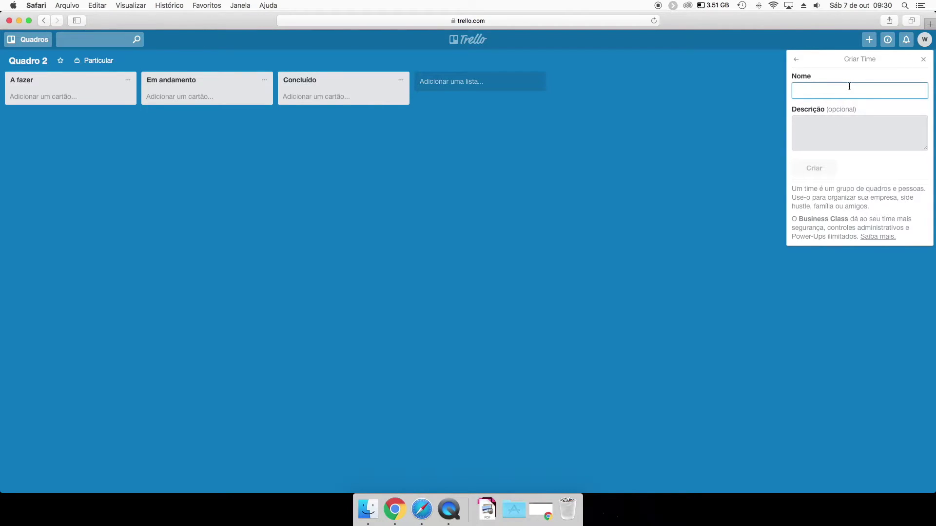
{"action": "type", "text": "EMPRESA"}
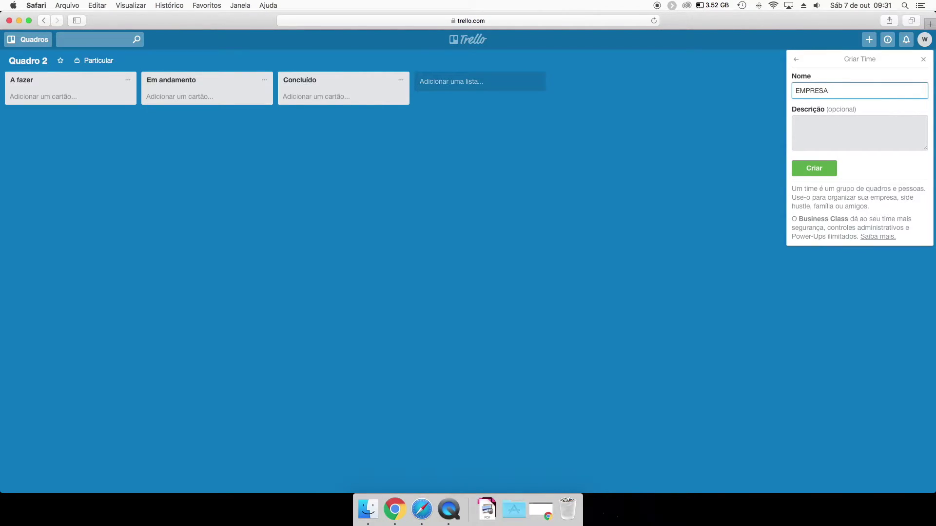
{"action": "type", "text": "NOME DA"}
{"action": "left_click", "coordinate": [850, 138]}
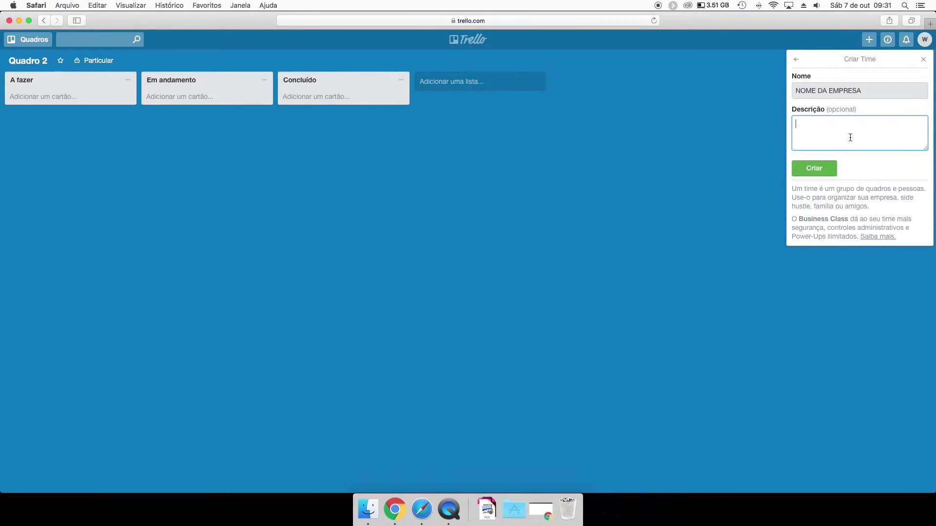
{"action": "left_click", "coordinate": [814, 168]}
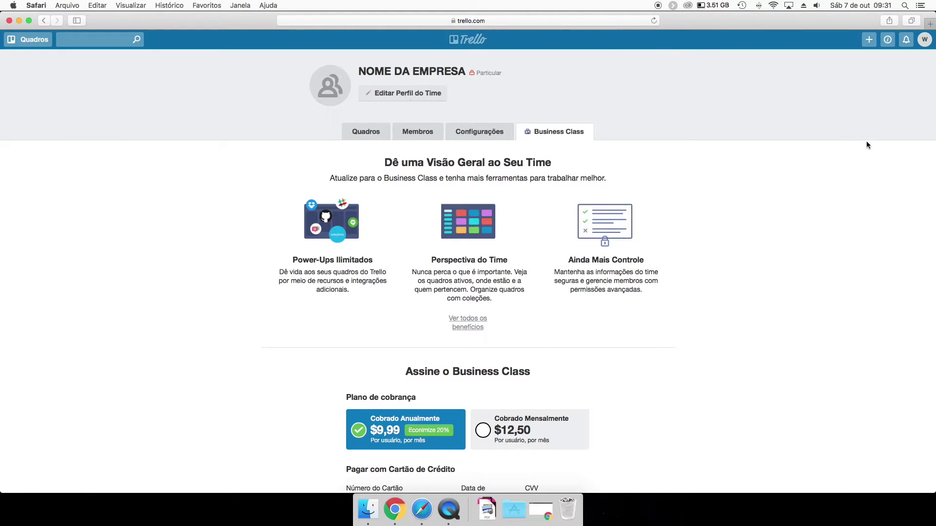
{"action": "left_click", "coordinate": [331, 88]}
{"action": "left_click", "coordinate": [356, 141]}
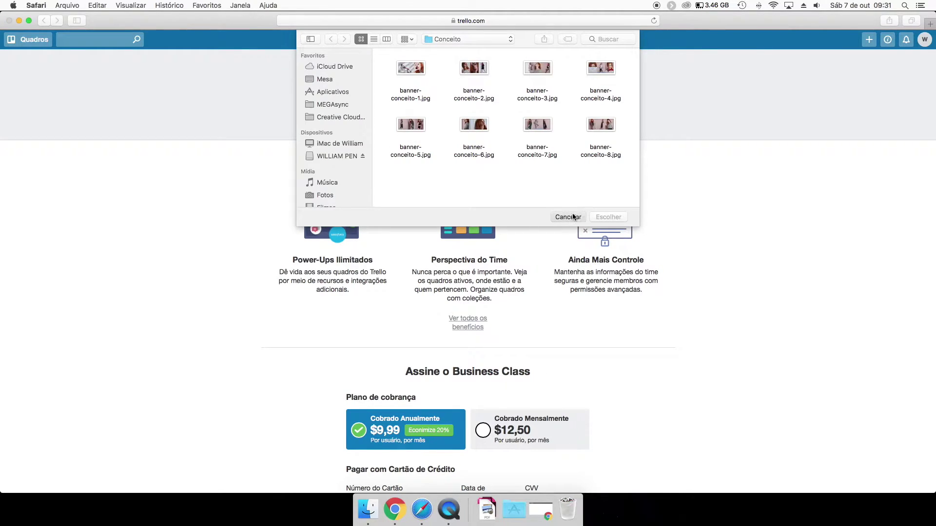
{"action": "left_click", "coordinate": [567, 217]}
{"action": "left_click", "coordinate": [490, 97]}
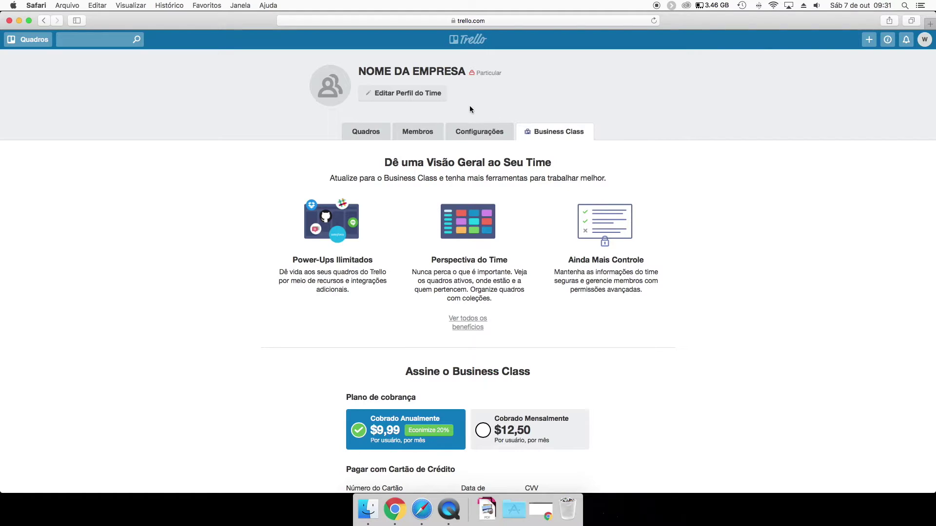
{"action": "left_click", "coordinate": [408, 96]}
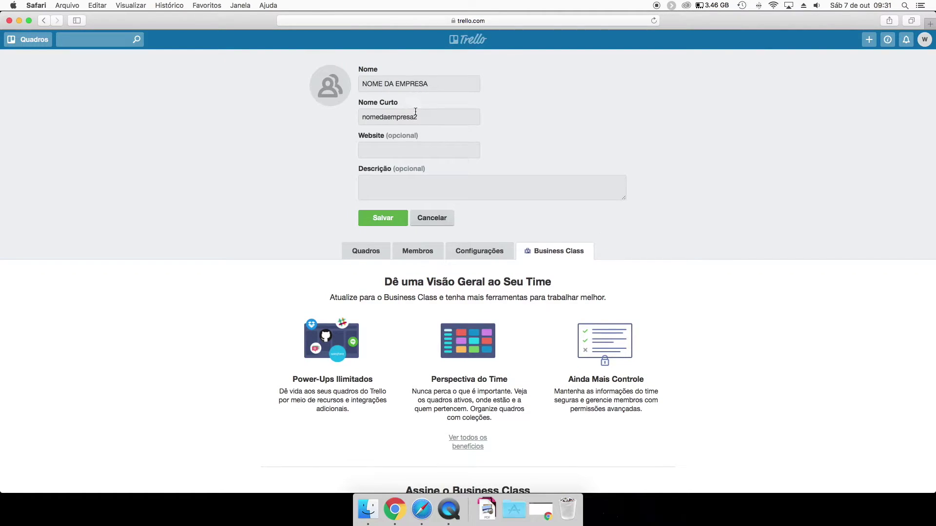
{"action": "left_click", "coordinate": [393, 154]}
{"action": "key", "text": "Tab"}
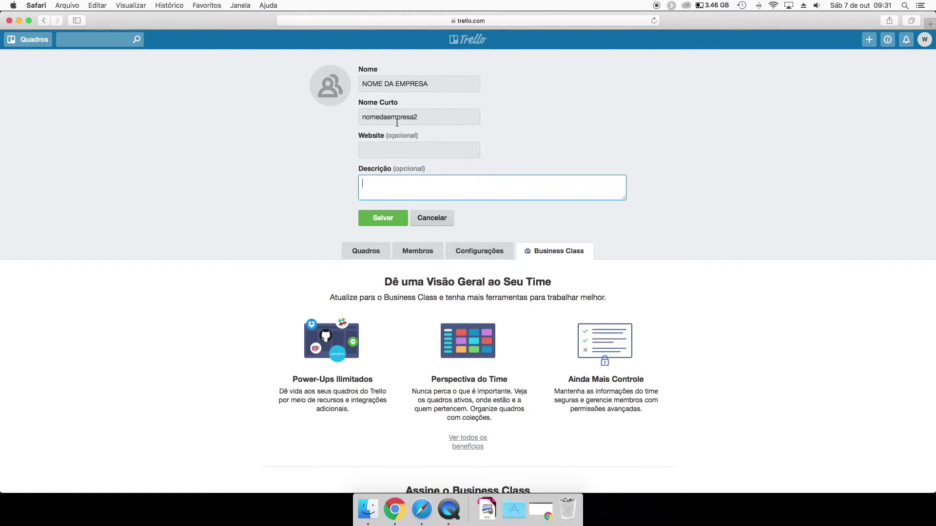
{"action": "left_click", "coordinate": [426, 117]}
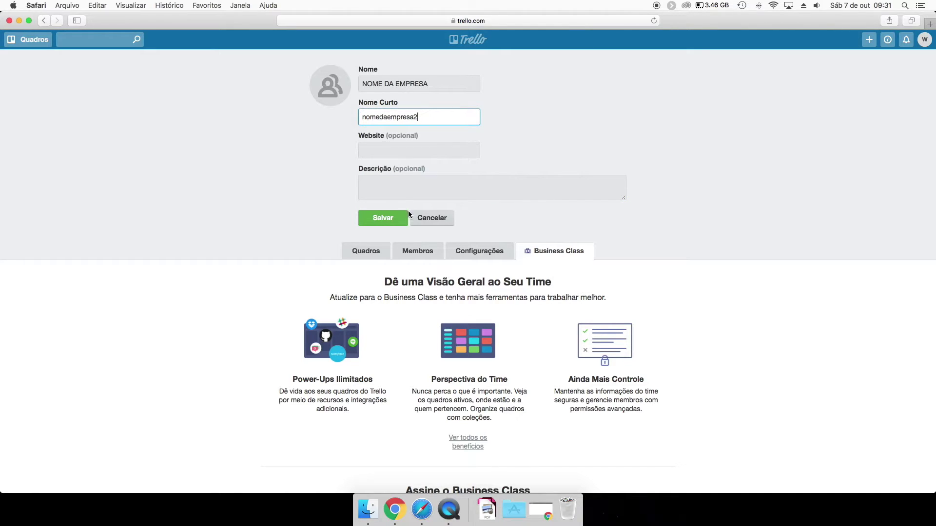
{"action": "left_click", "coordinate": [489, 19]}
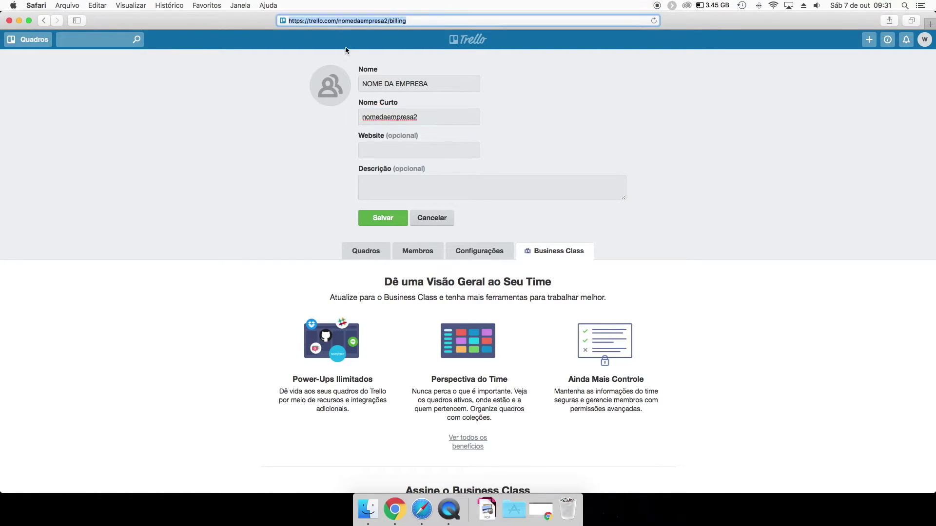
{"action": "left_click", "coordinate": [307, 87]}
{"action": "left_click", "coordinate": [422, 219]}
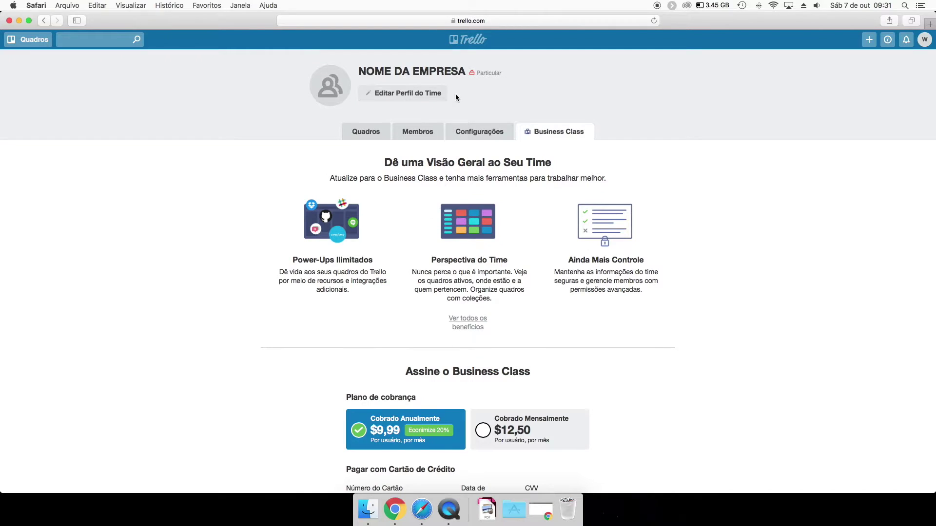
{"action": "left_click_drag", "start_coordinate": [492, 73], "coordinate": [413, 73]}
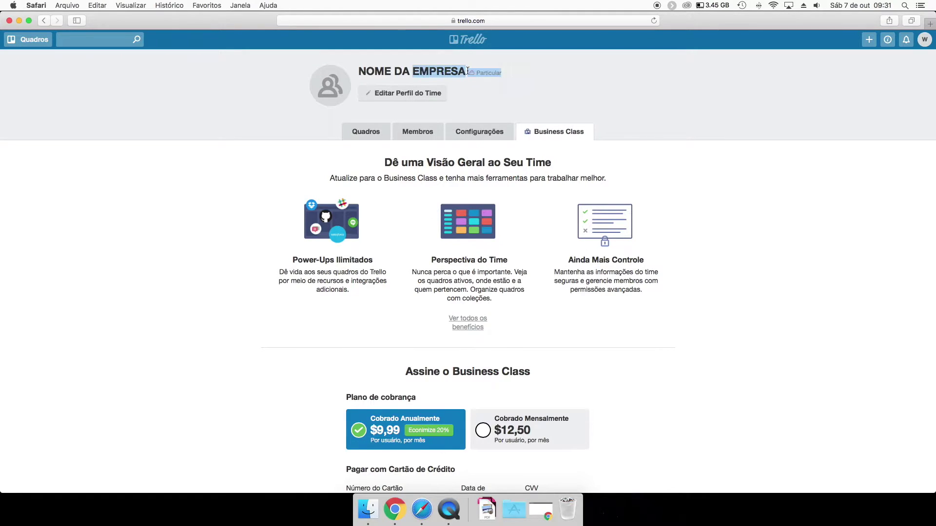
{"action": "left_click", "coordinate": [409, 93]}
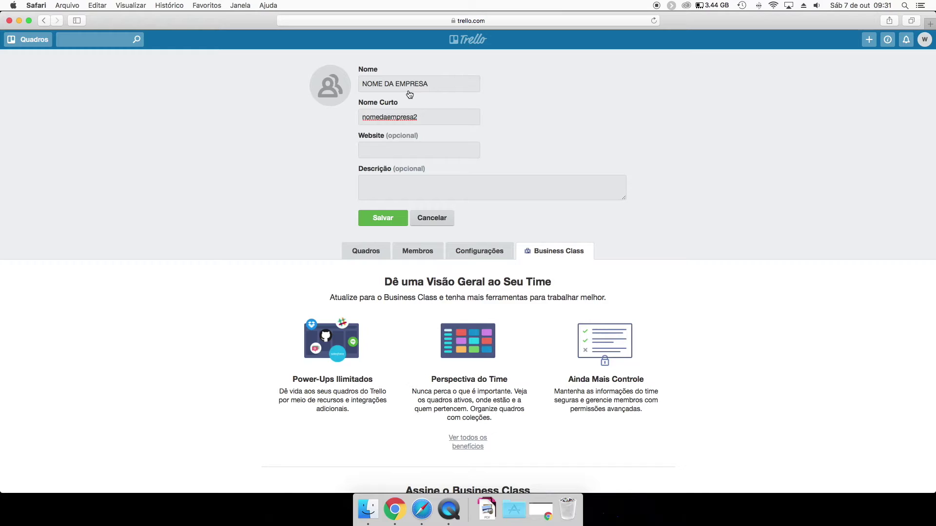
{"action": "left_click", "coordinate": [432, 219]}
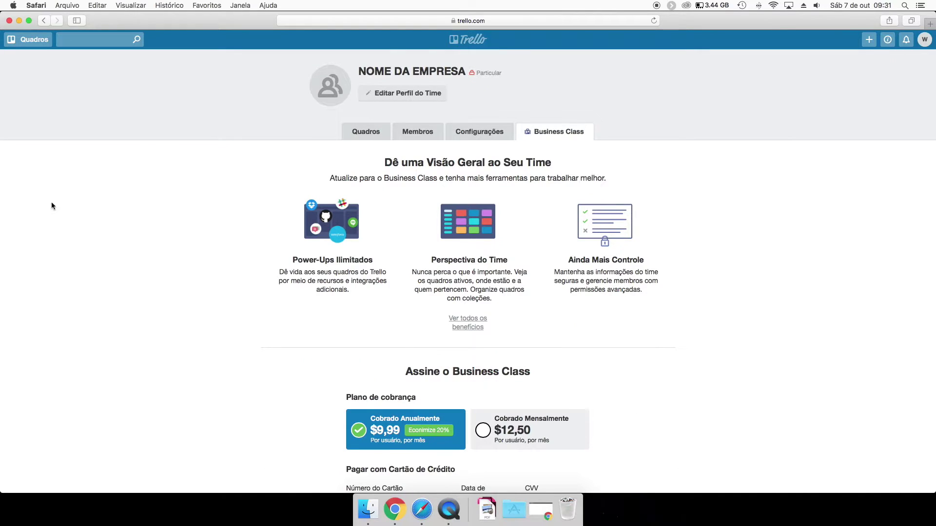
Show the team's members and check the administrator's permissions.
{"action": "left_click", "coordinate": [418, 131]}
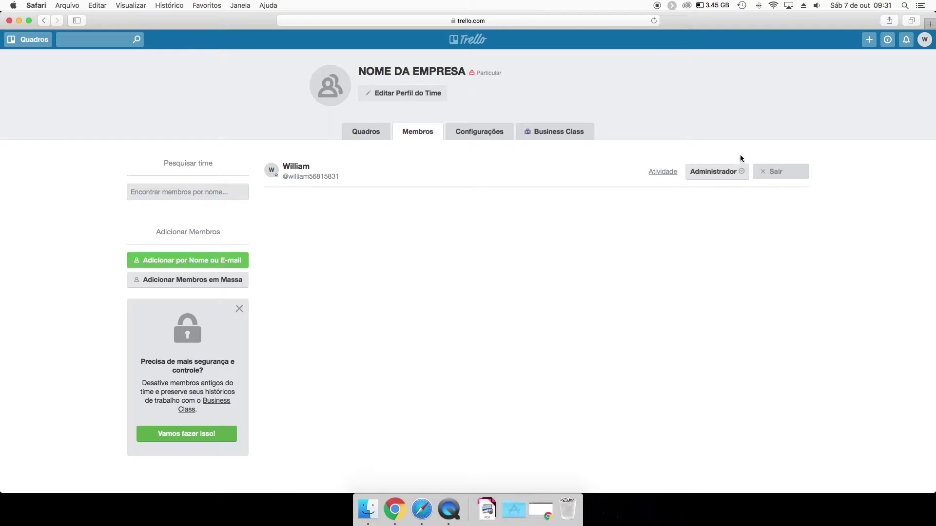
{"action": "left_click", "coordinate": [742, 174]}
{"action": "left_click", "coordinate": [687, 172]}
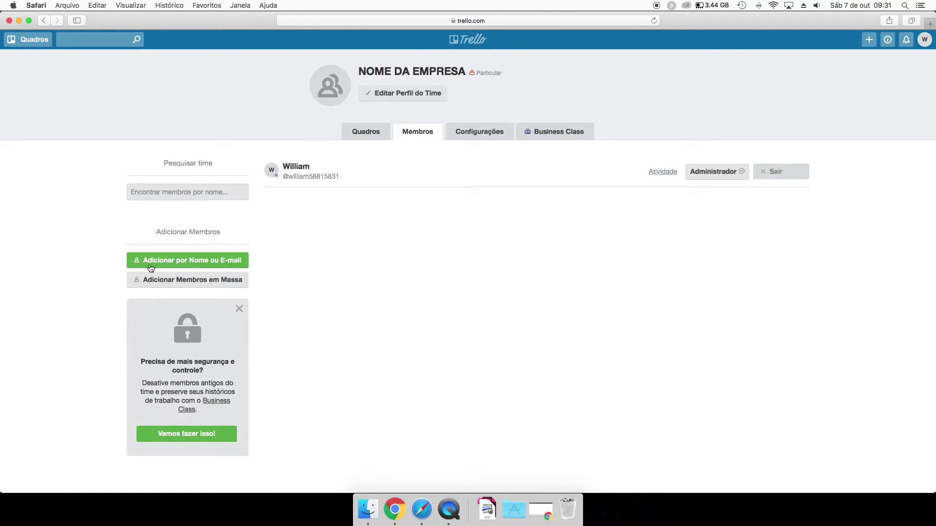
Add the Trello account to the team as a Normal member.
{"action": "left_click", "coordinate": [168, 263]}
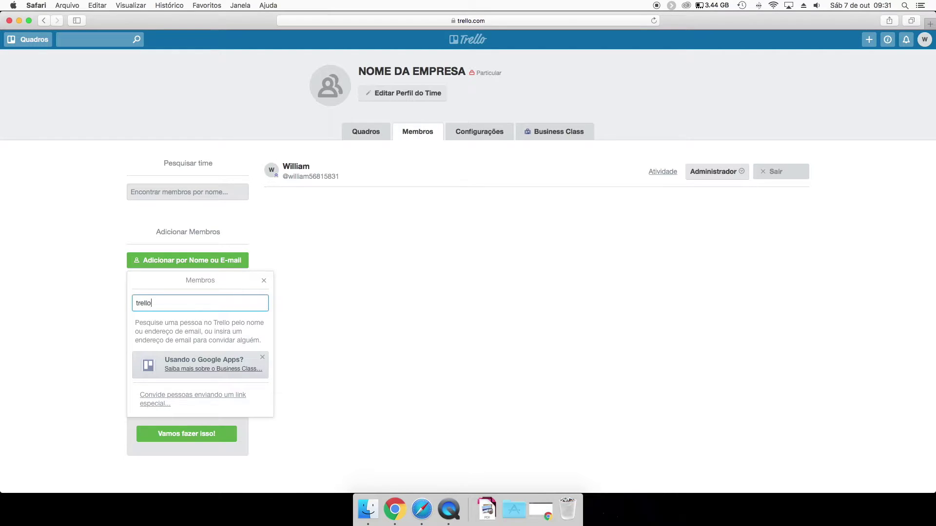
{"action": "key", "text": "BackSpace"}
{"action": "key", "text": "BackSpace"}
{"action": "left_click", "coordinate": [180, 281]}
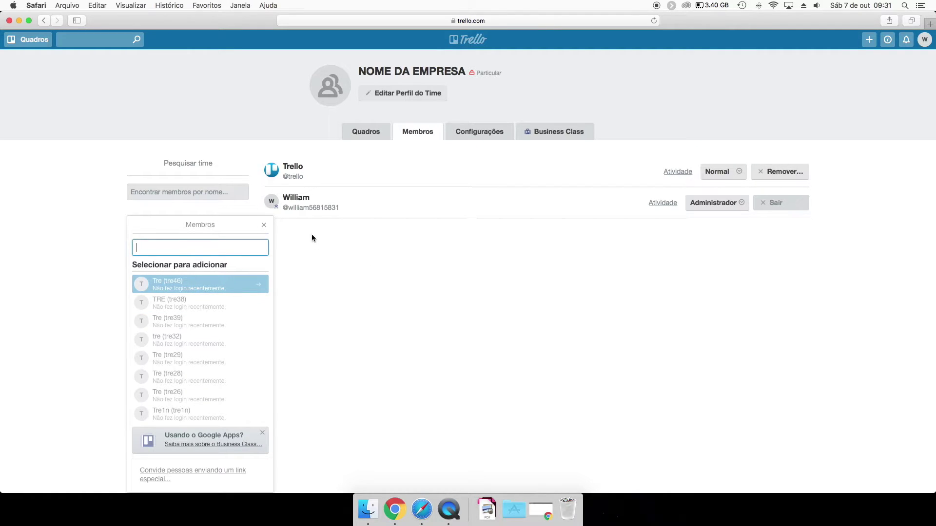
{"action": "left_click", "coordinate": [318, 247]}
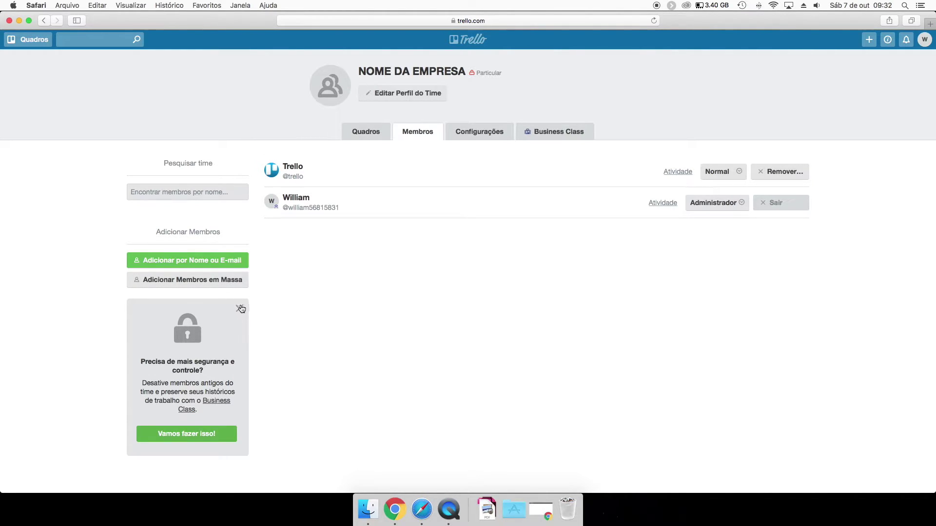
{"action": "left_click", "coordinate": [240, 309]}
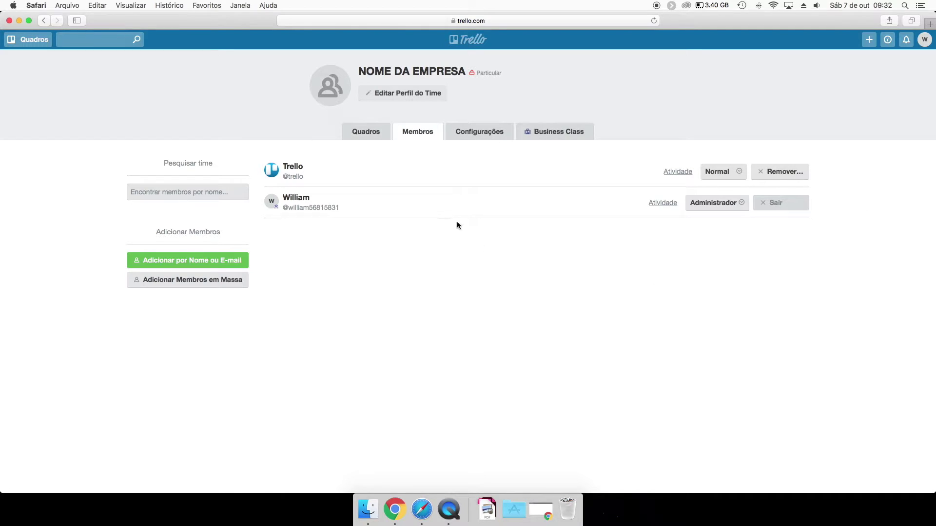
{"action": "left_click", "coordinate": [731, 168]}
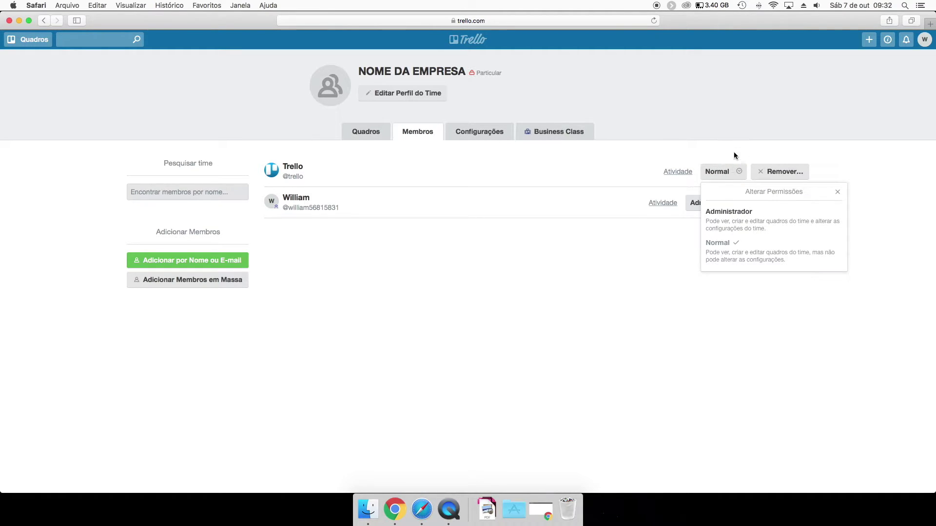
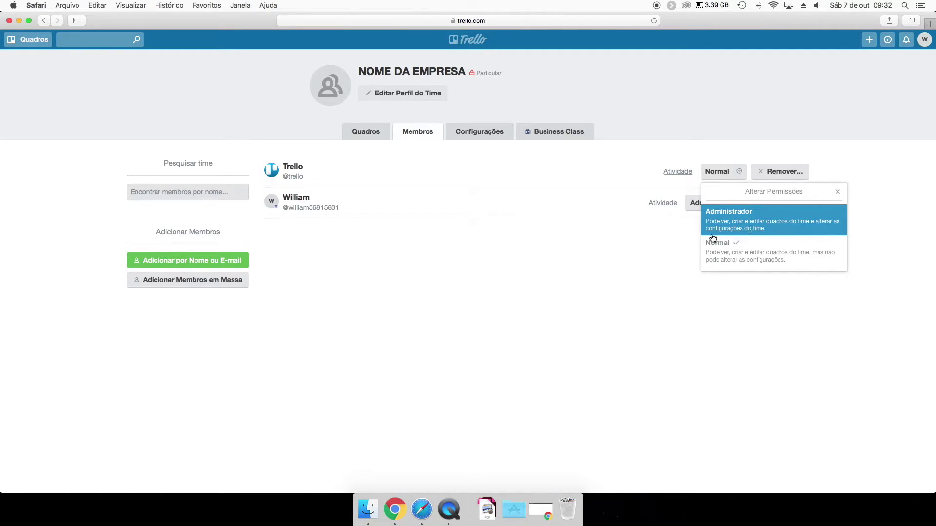
Remove the Trello member from NOME DA EMPRESA, leaving one member, and show the team's boards.
{"action": "left_click", "coordinate": [656, 254]}
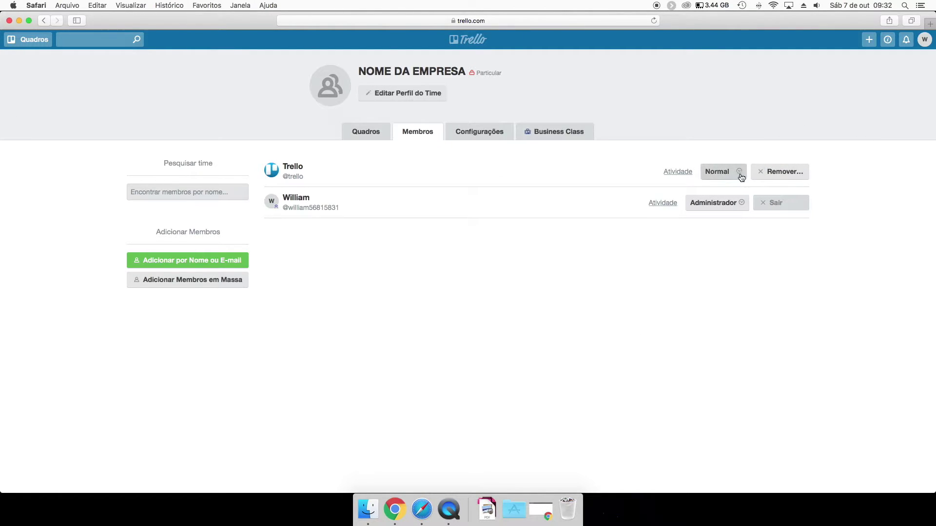
{"action": "left_click", "coordinate": [779, 172]}
{"action": "left_click", "coordinate": [815, 213]}
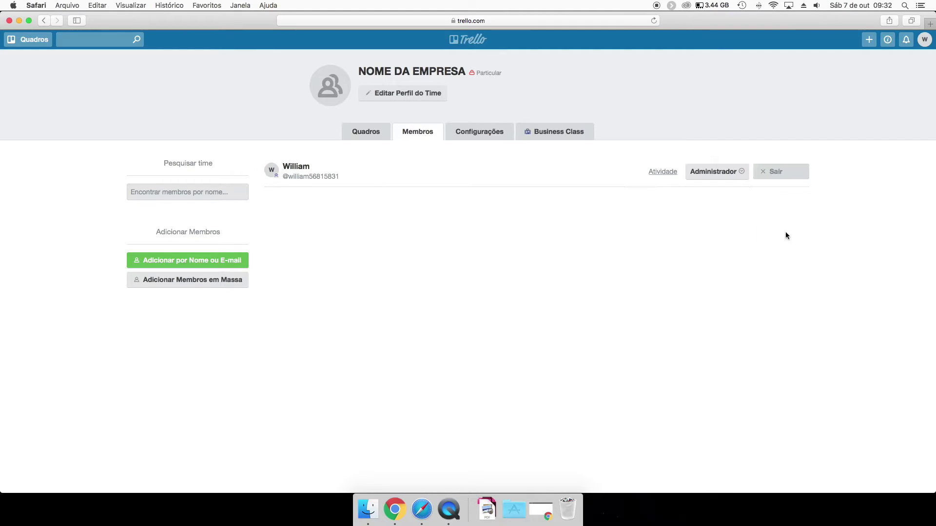
{"action": "left_click", "coordinate": [373, 135]}
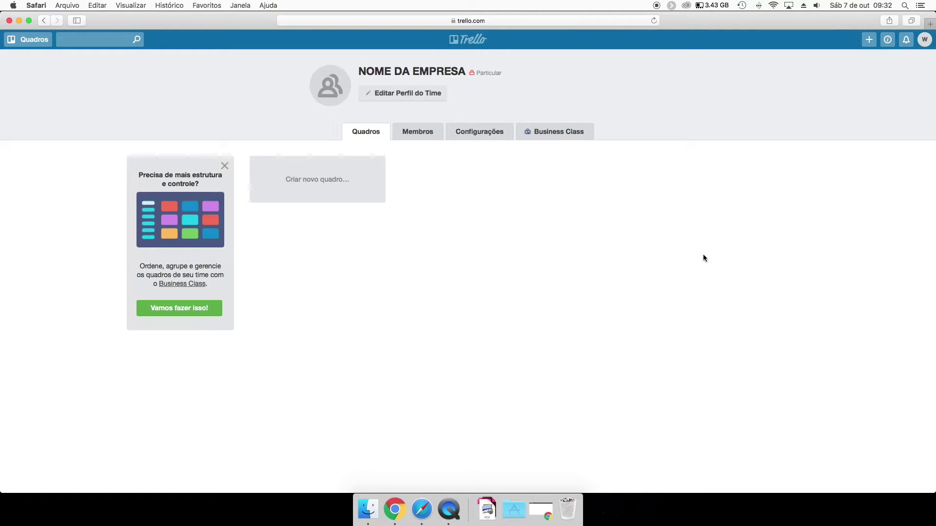
Dismiss the Business Class promotion card, briefly checking the boards drawer and create menu.
{"action": "left_click", "coordinate": [225, 166]}
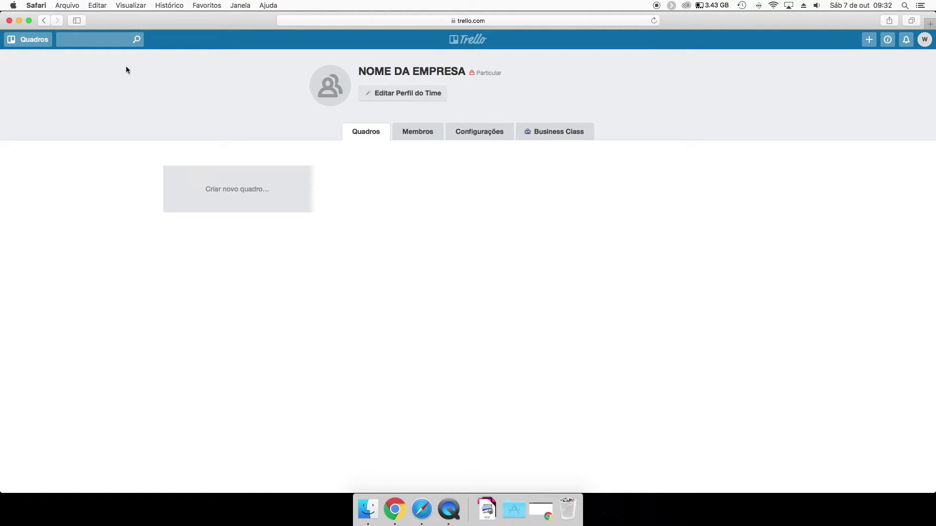
{"action": "left_click", "coordinate": [30, 39]}
{"action": "left_click", "coordinate": [220, 119]}
{"action": "left_click", "coordinate": [869, 40]}
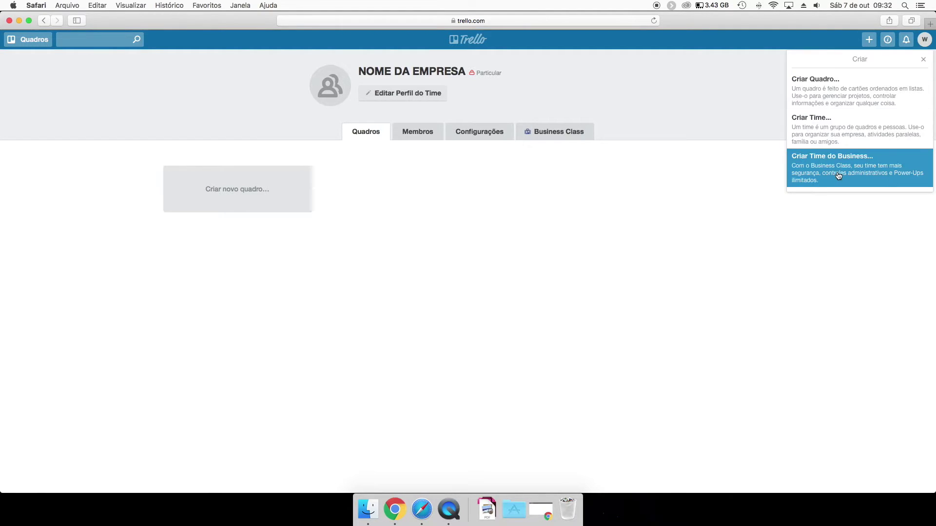
{"action": "left_click", "coordinate": [383, 282]}
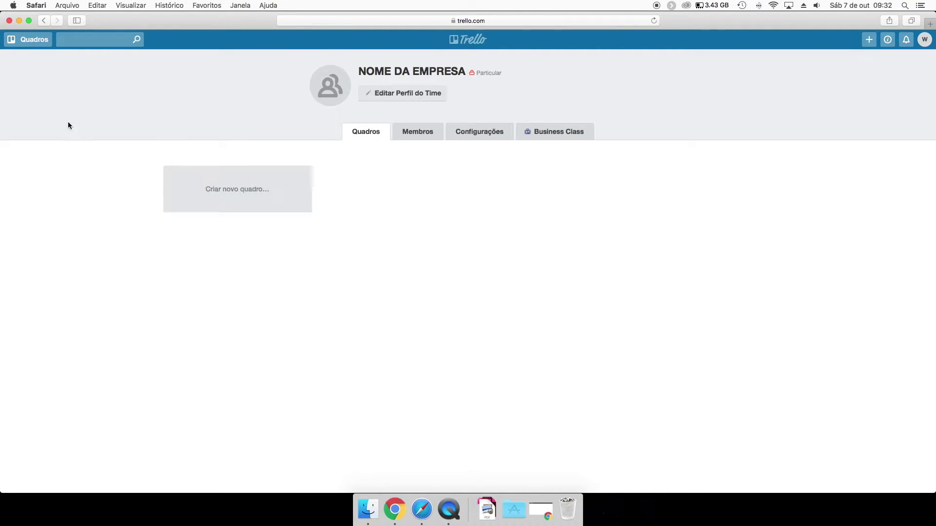
{"action": "left_click", "coordinate": [28, 40]}
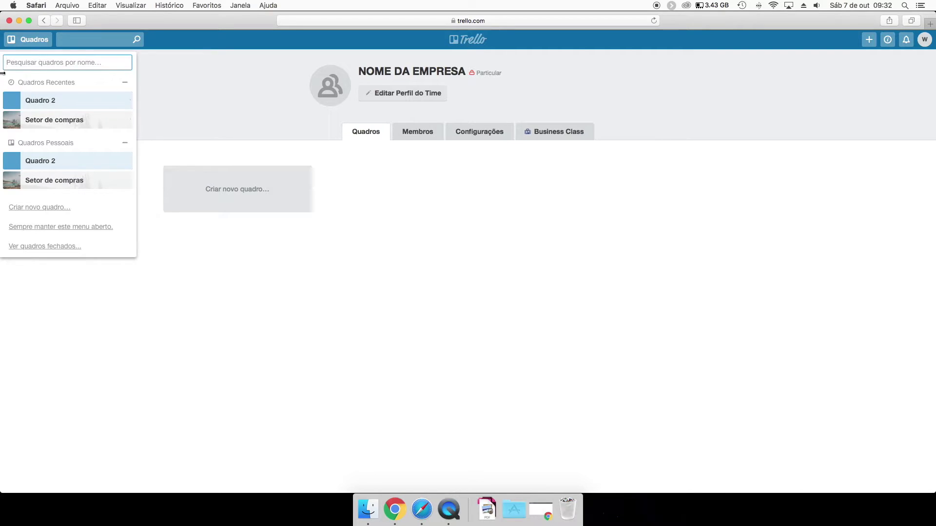
{"action": "left_click", "coordinate": [247, 126]}
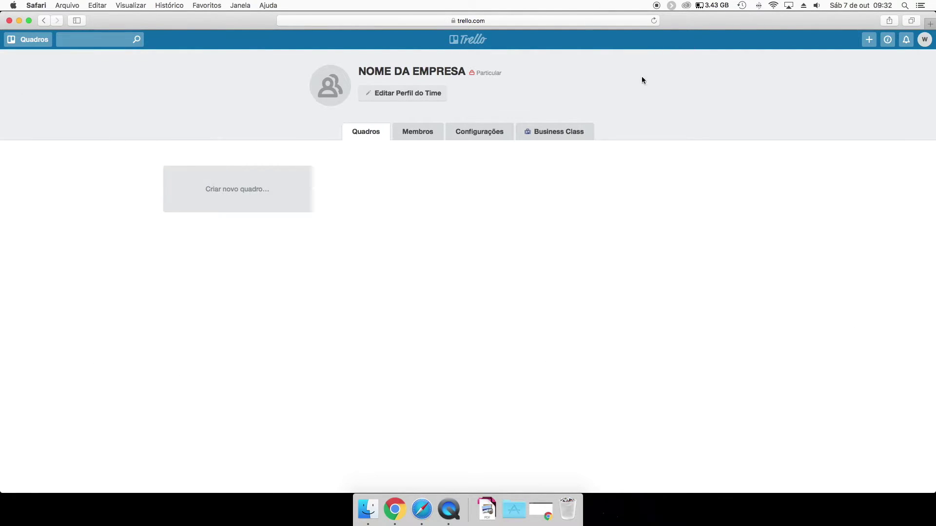
Create the Financeiro and Compras boards in the NOME DA EMPRESA team.
{"action": "left_click", "coordinate": [246, 194]}
{"action": "type", "text": "F"}
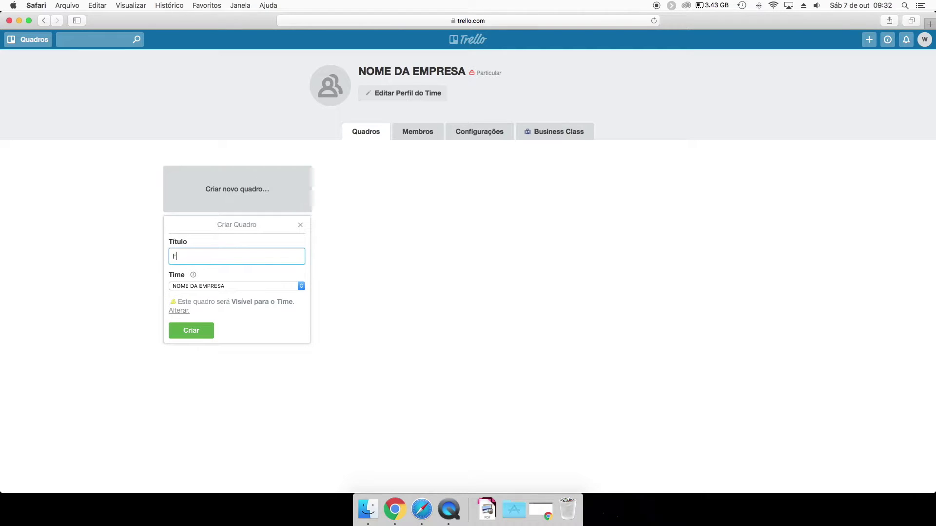
{"action": "type", "text": "inanceiro"}
{"action": "key", "text": "Return"}
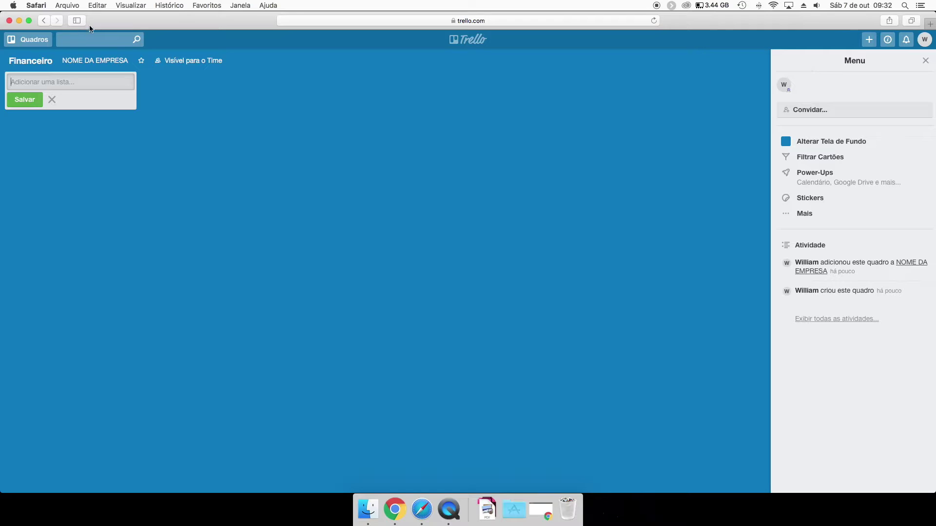
{"action": "left_click", "coordinate": [39, 41]}
{"action": "left_click", "coordinate": [39, 41]}
{"action": "left_click", "coordinate": [39, 40]}
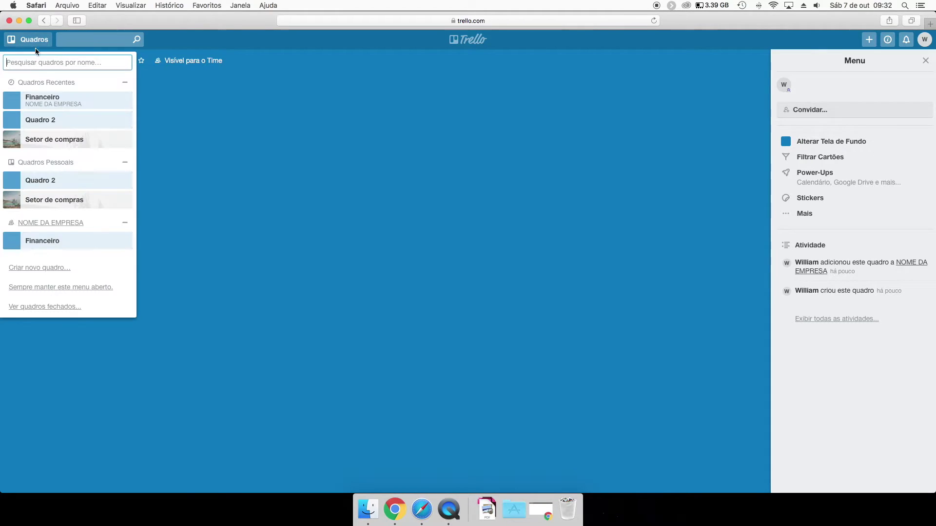
{"action": "left_click", "coordinate": [42, 223]}
{"action": "left_click", "coordinate": [416, 183]}
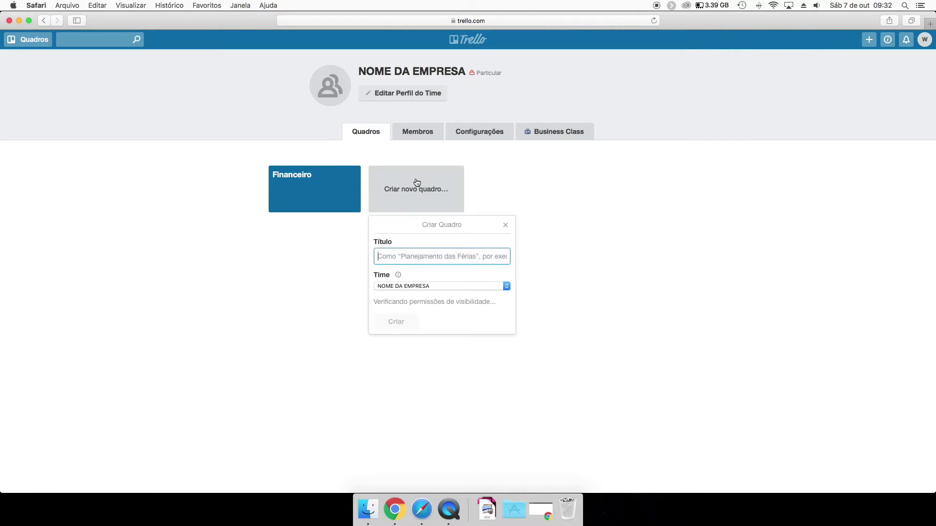
{"action": "type", "text": "Compras"}
{"action": "key", "text": "Return"}
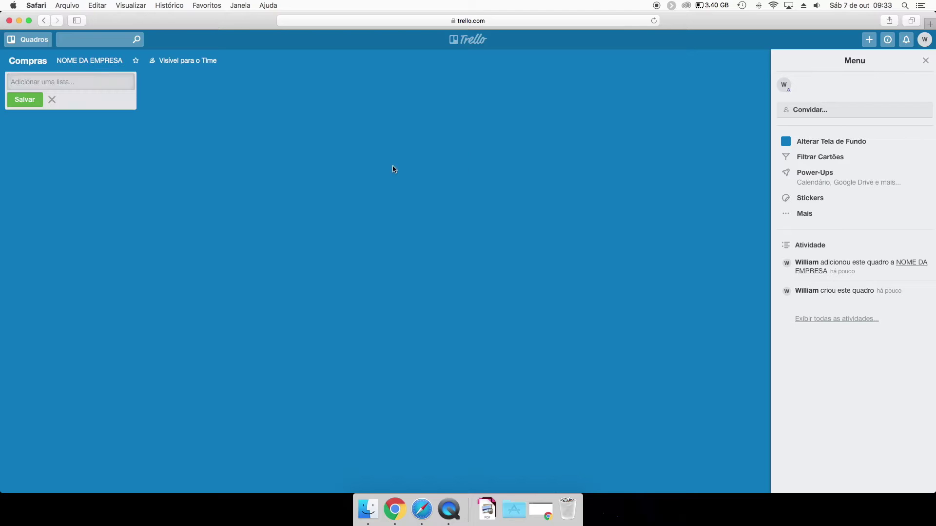
{"action": "left_click", "coordinate": [13, 38]}
{"action": "left_click", "coordinate": [50, 240]}
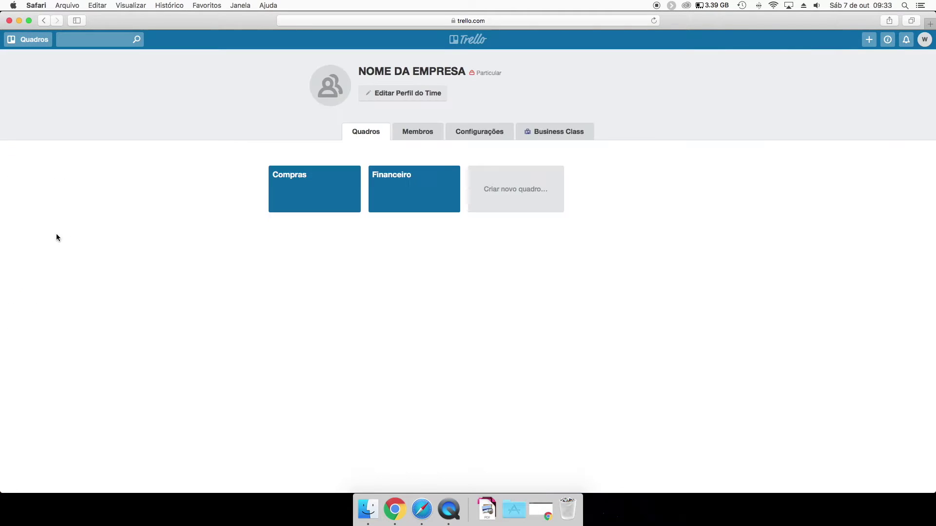
Add the Administração and Marketing boards to the team.
{"action": "left_click", "coordinate": [495, 192]}
{"action": "type", "text": "Administração"}
{"action": "key", "text": "Return"}
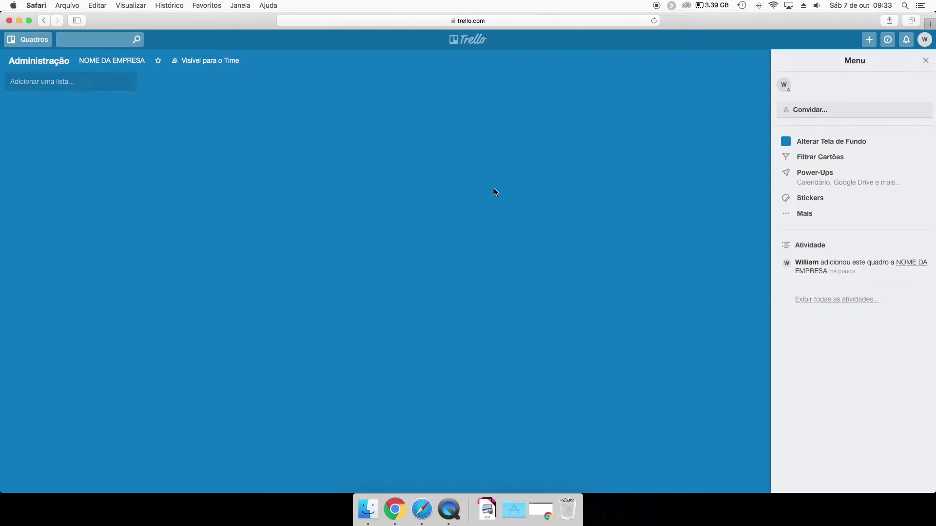
{"action": "left_click", "coordinate": [28, 44]}
{"action": "left_click", "coordinate": [49, 261]}
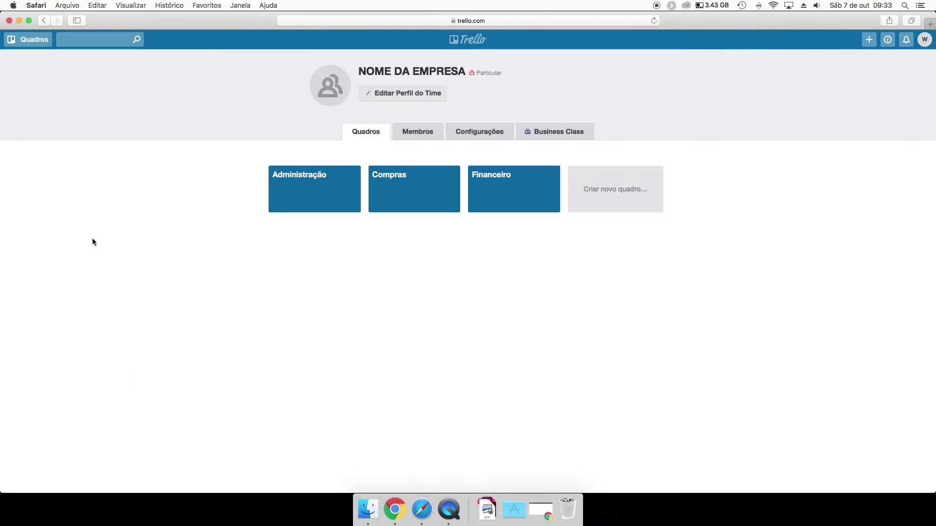
{"action": "left_click", "coordinate": [604, 197]}
{"action": "type", "text": "Marketing"}
{"action": "key", "text": "Return"}
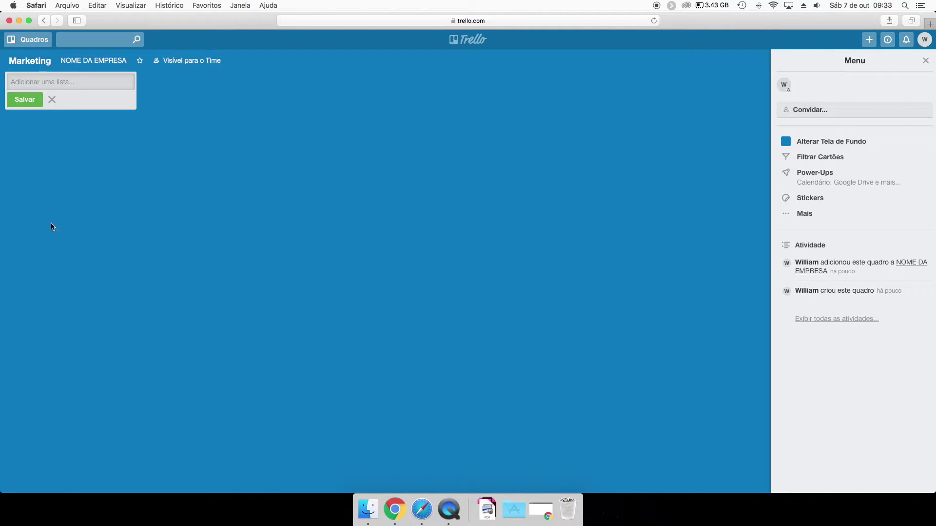
{"action": "left_click", "coordinate": [28, 39]}
{"action": "left_click", "coordinate": [51, 281]}
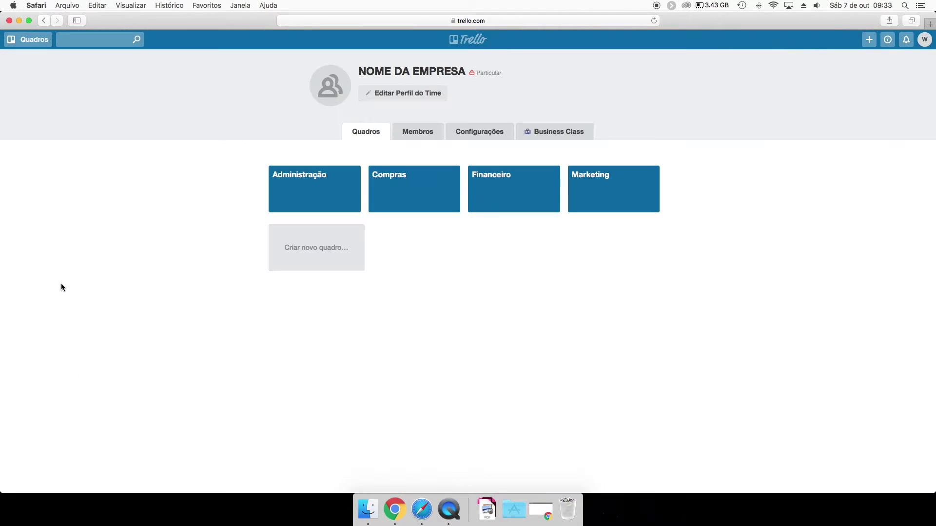
Create the Design board and return to the NOME DA EMPRESA team page.
{"action": "left_click", "coordinate": [304, 252]}
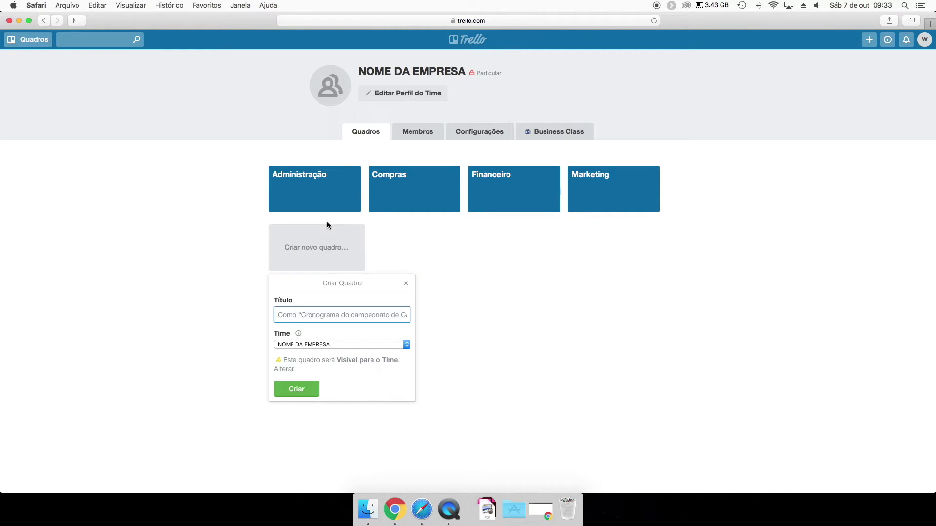
{"action": "type", "text": "Design"}
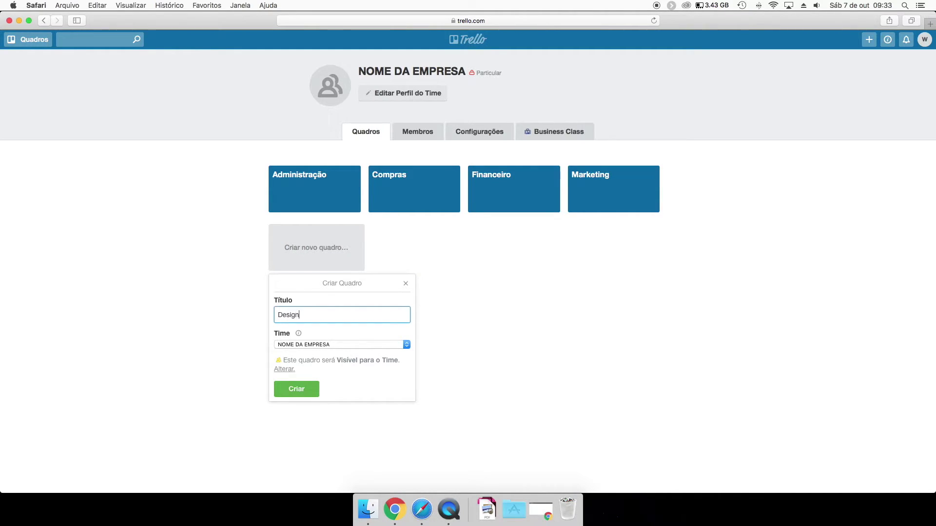
{"action": "key", "text": "Return"}
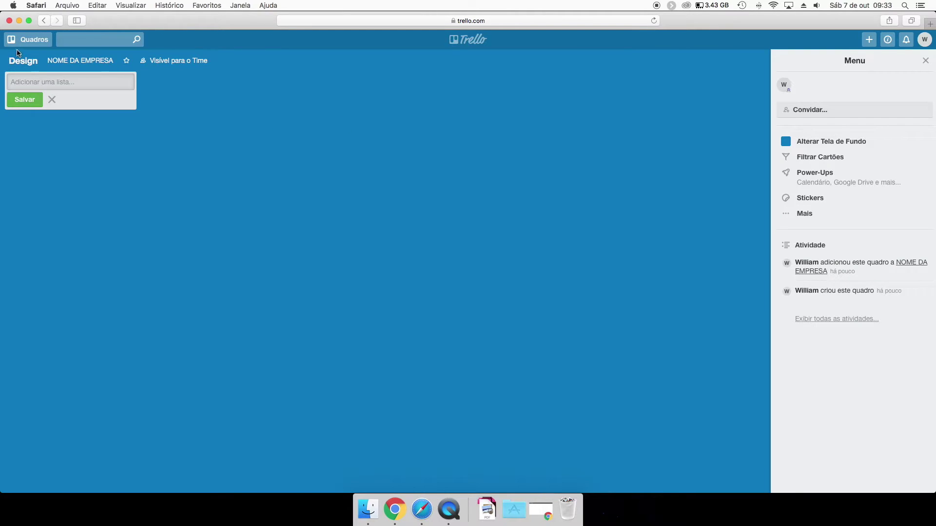
{"action": "left_click", "coordinate": [20, 59]}
{"action": "left_click", "coordinate": [28, 39]}
{"action": "left_click", "coordinate": [42, 300]}
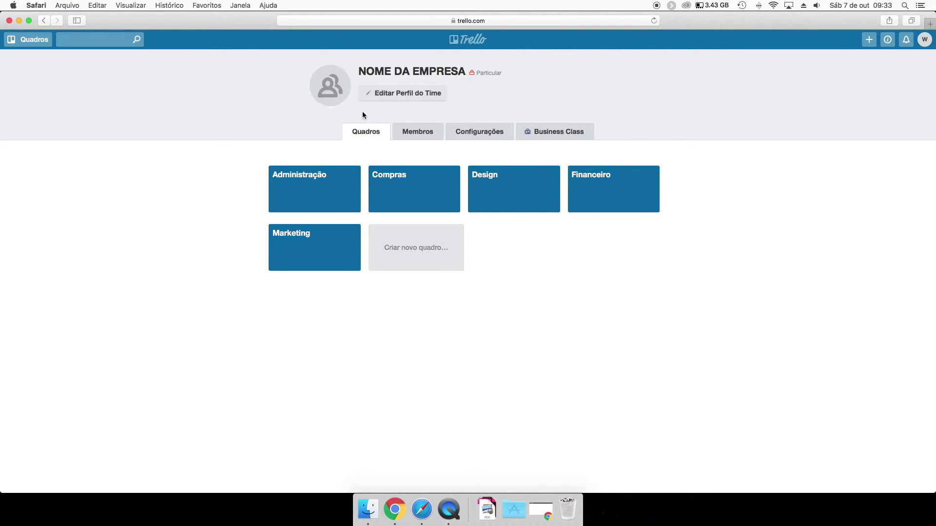
{"action": "left_click", "coordinate": [477, 132]}
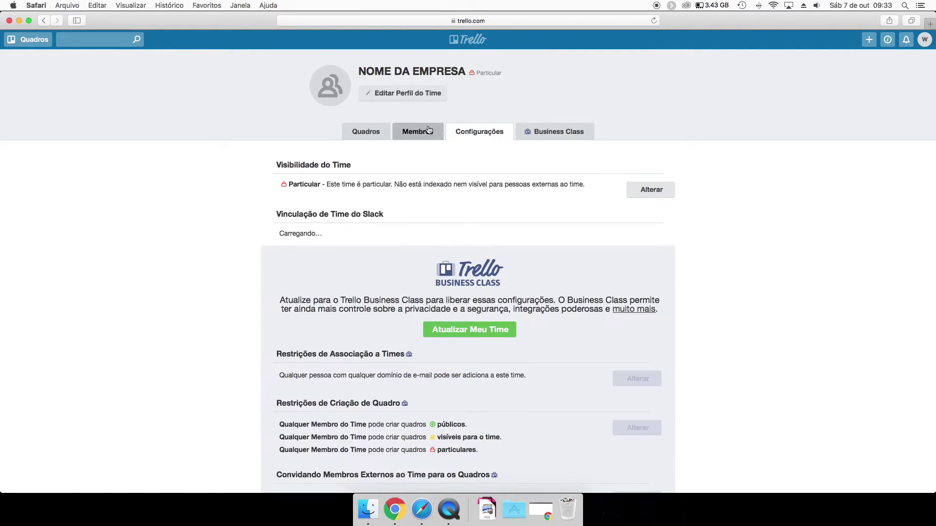
{"action": "left_click", "coordinate": [362, 132]}
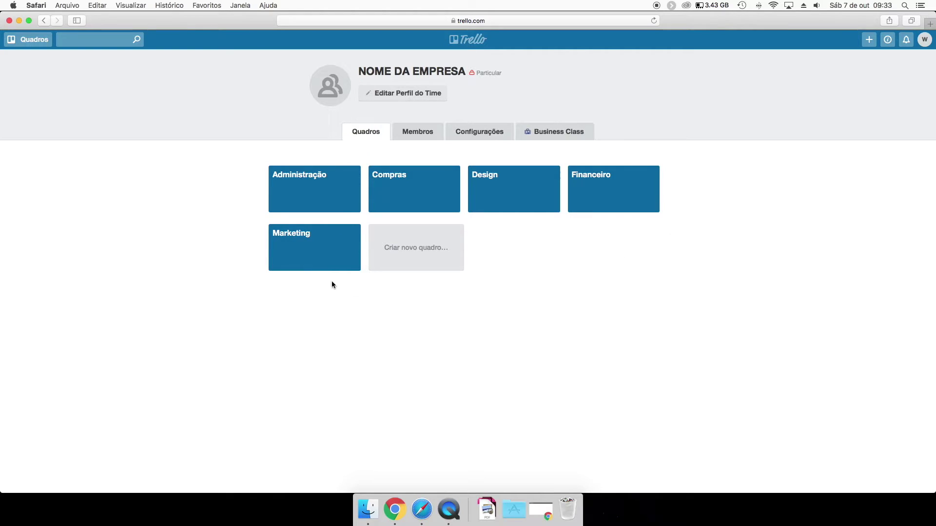
{"action": "left_click", "coordinate": [461, 131]}
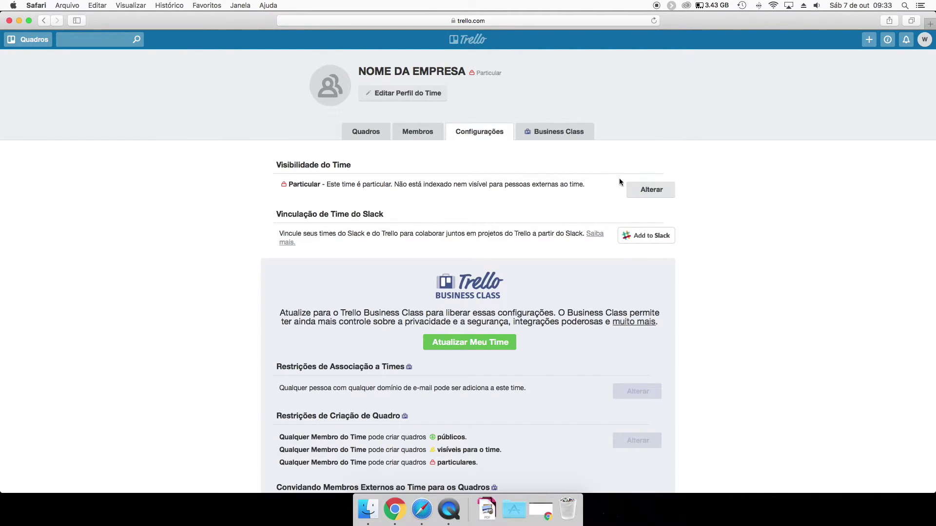
{"action": "left_click", "coordinate": [663, 188]}
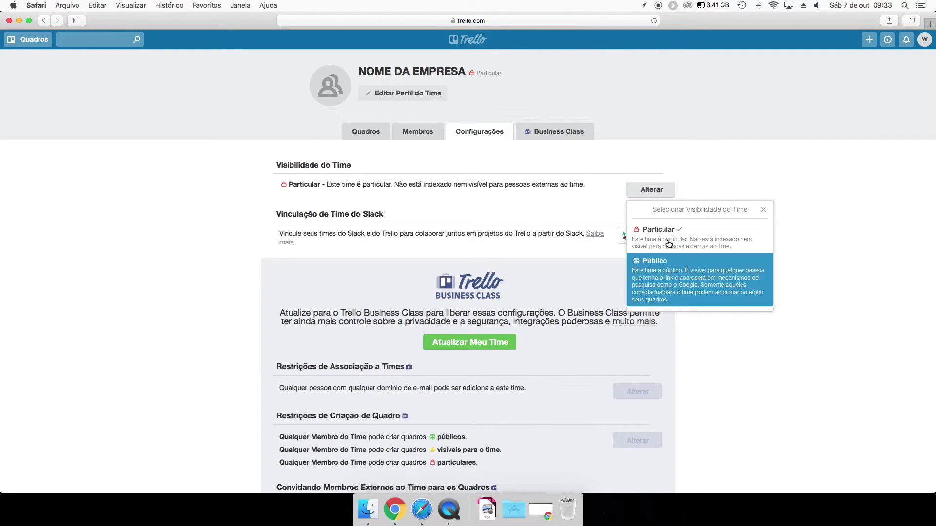
{"action": "left_click", "coordinate": [764, 211]}
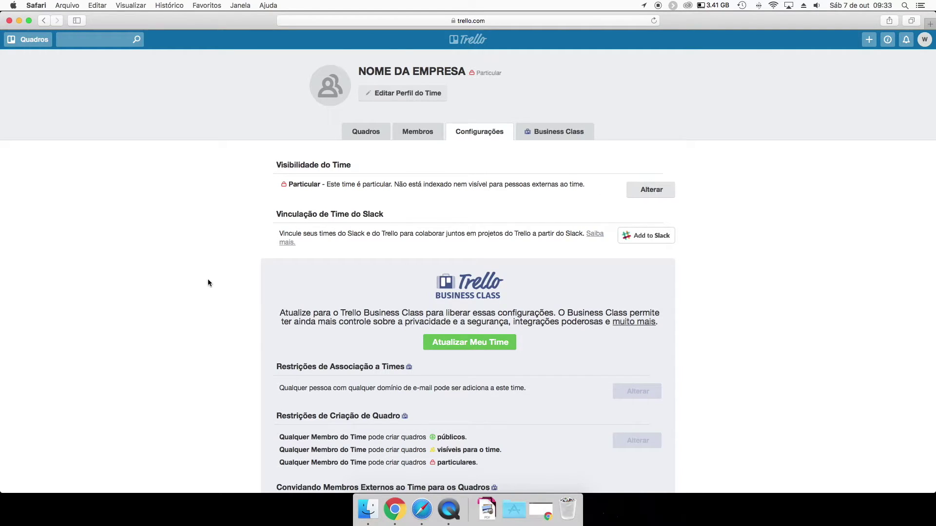
{"action": "scroll", "coordinate": [215, 272], "scroll_direction": "down", "scroll_amount": 6}
{"action": "scroll", "coordinate": [219, 209], "scroll_direction": "up", "scroll_amount": 5}
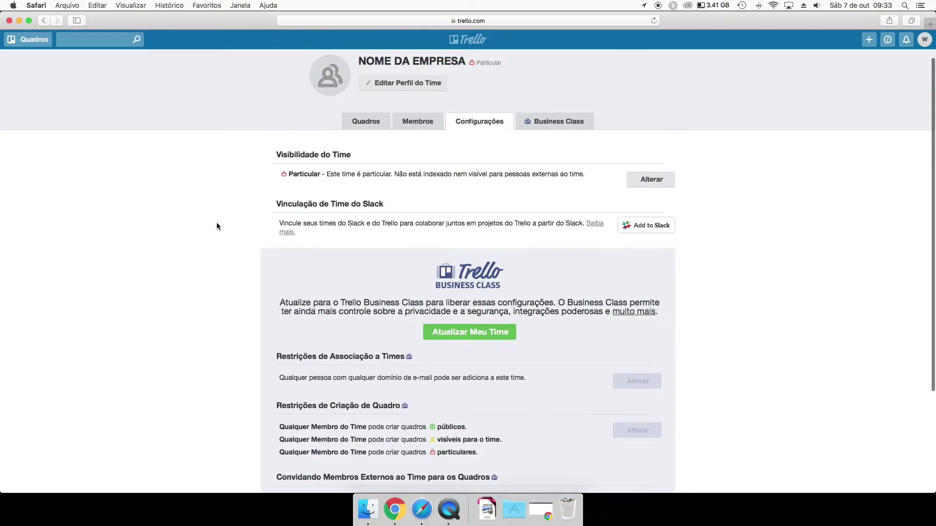
{"action": "scroll", "coordinate": [217, 226], "scroll_direction": "up", "scroll_amount": 1}
{"action": "left_click", "coordinate": [373, 132]}
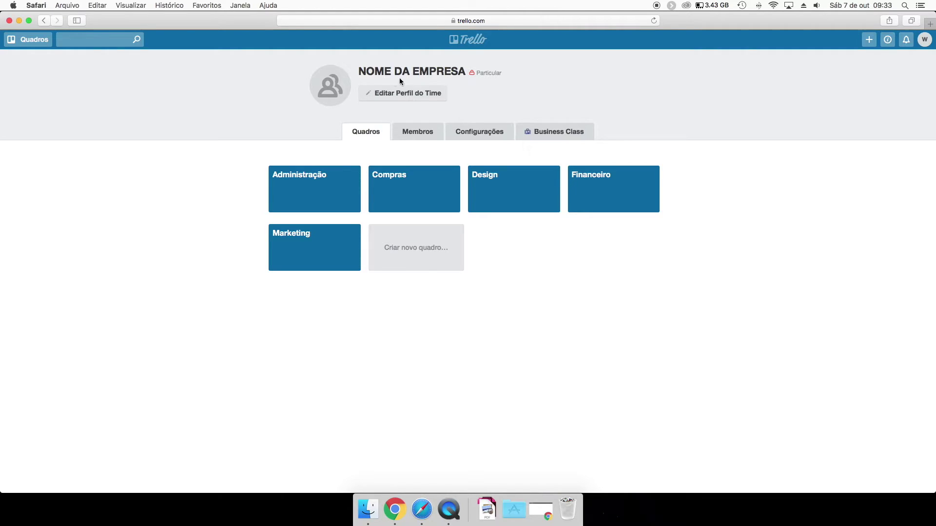
Open the Administração board's photo backgrounds and search for 'bus' photos.
{"action": "left_click", "coordinate": [869, 40]}
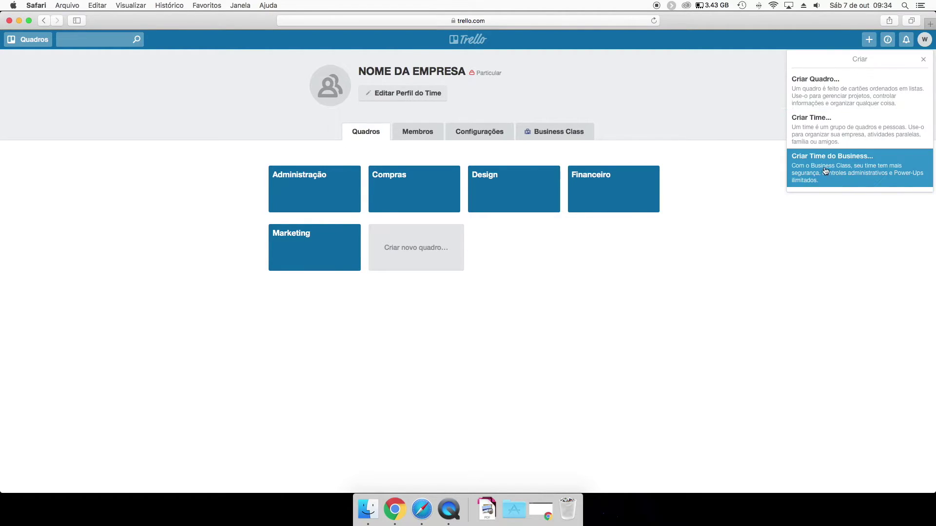
{"action": "left_click", "coordinate": [721, 161]}
{"action": "left_click", "coordinate": [306, 197]}
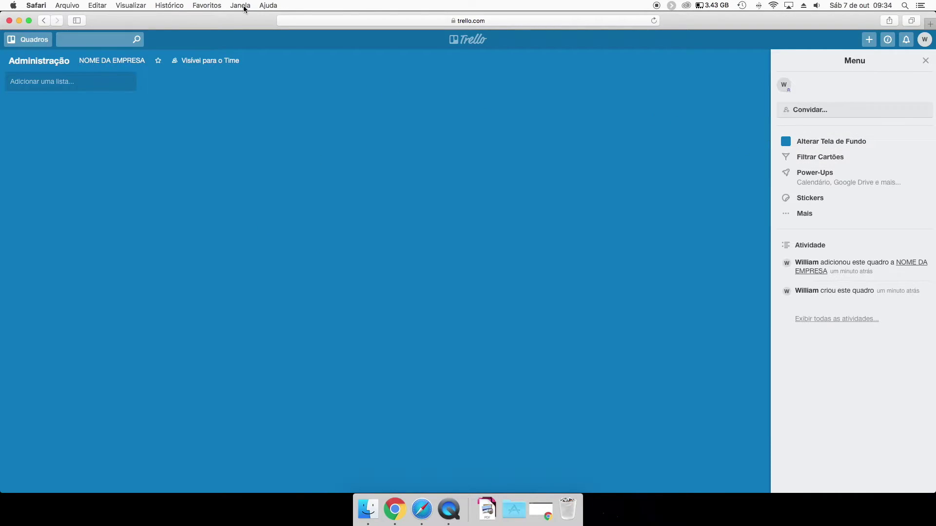
{"action": "left_click", "coordinate": [831, 142]}
{"action": "left_click", "coordinate": [879, 111]}
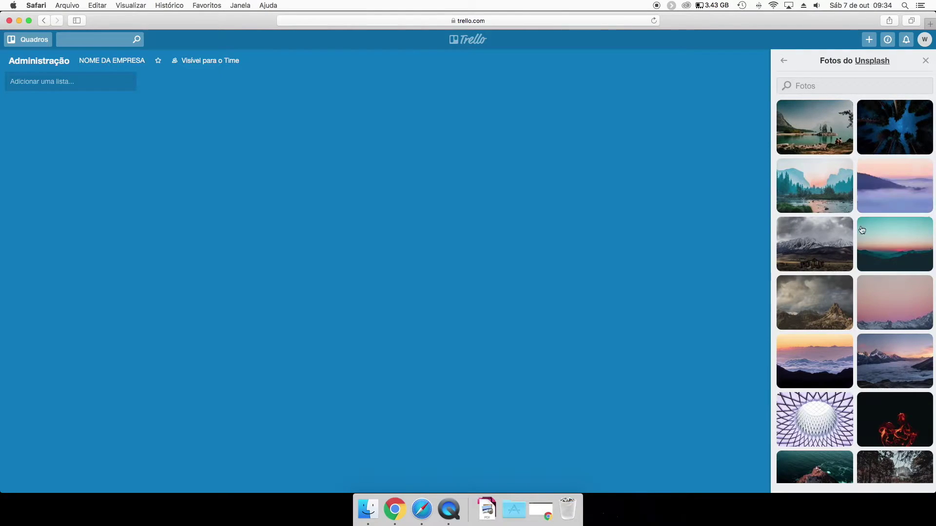
{"action": "scroll", "coordinate": [862, 230], "scroll_direction": "down", "scroll_amount": 10}
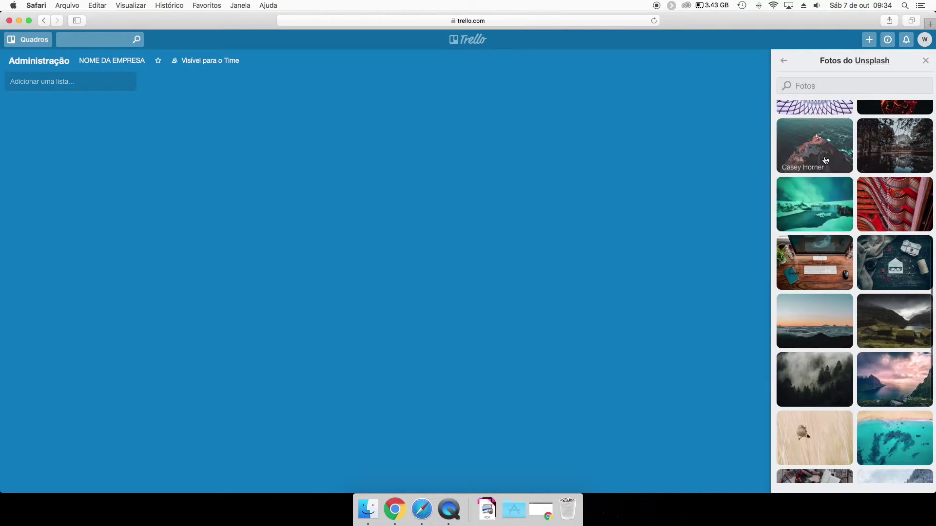
{"action": "scroll", "coordinate": [824, 161], "scroll_direction": "down", "scroll_amount": 5}
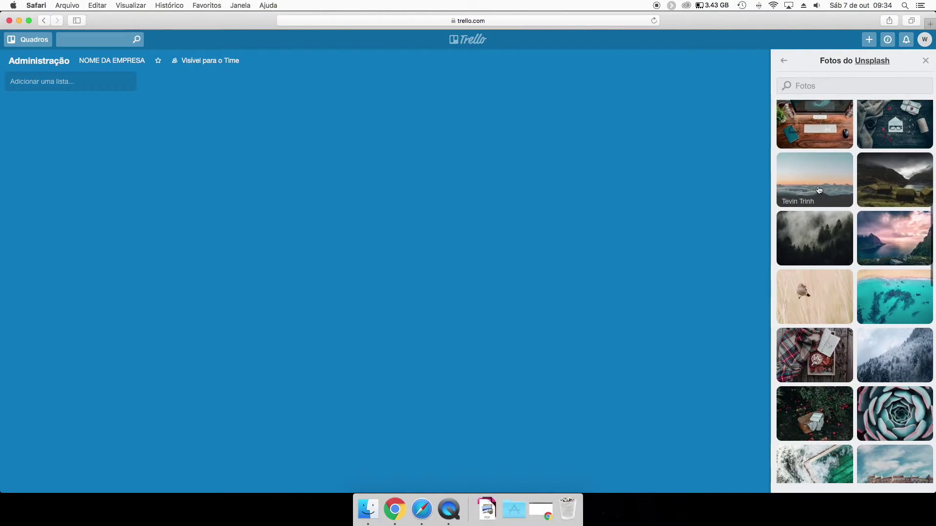
{"action": "left_click", "coordinate": [821, 86]}
{"action": "type", "text": "business"}
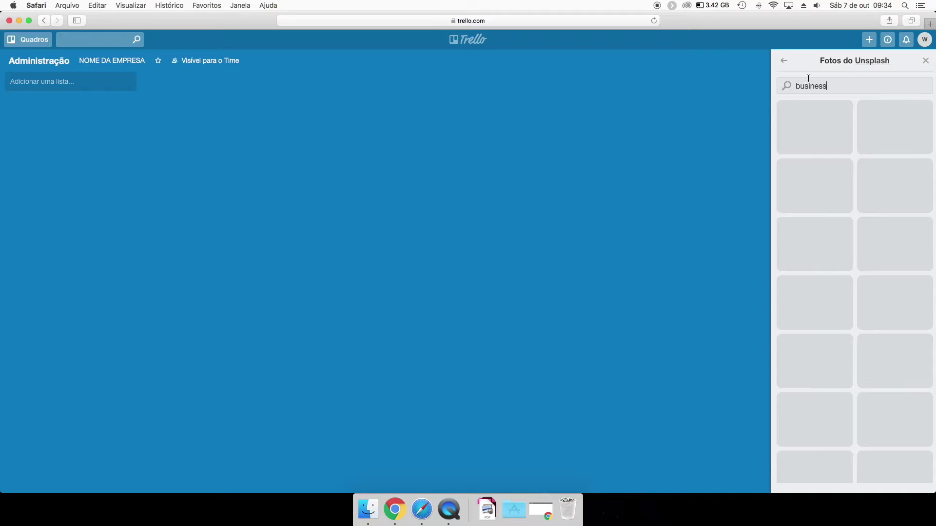
Try several business photos and keep the man-by-brick-wall photo as the background.
{"action": "left_click", "coordinate": [879, 125]}
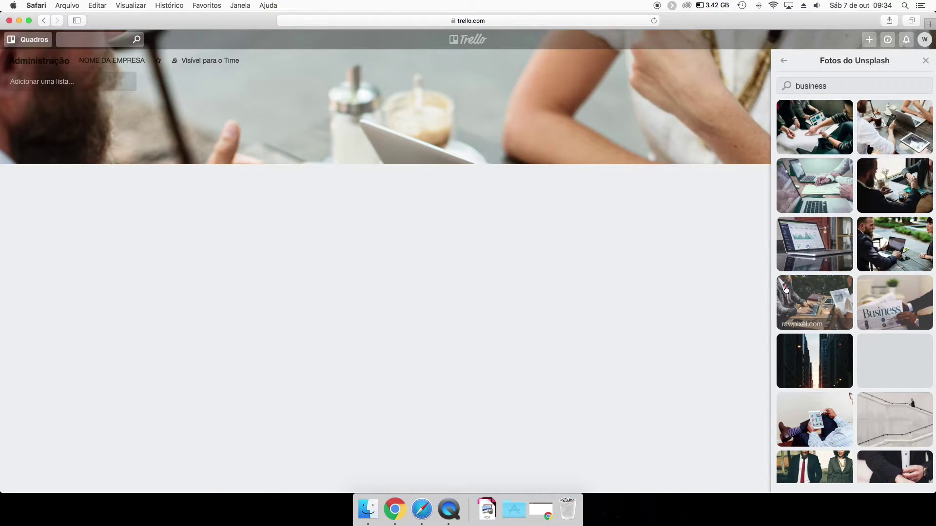
{"action": "left_click", "coordinate": [827, 361]}
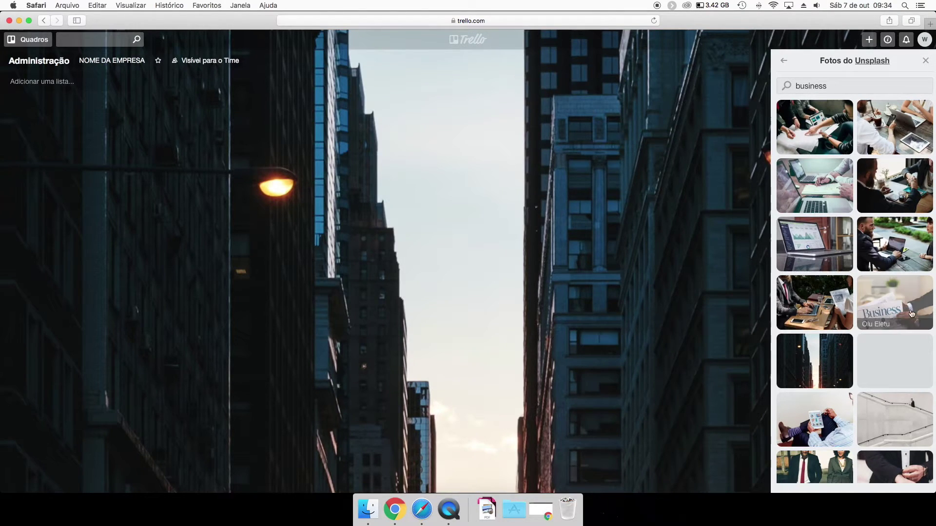
{"action": "scroll", "coordinate": [885, 222], "scroll_direction": "down", "scroll_amount": 5}
{"action": "left_click", "coordinate": [885, 222]}
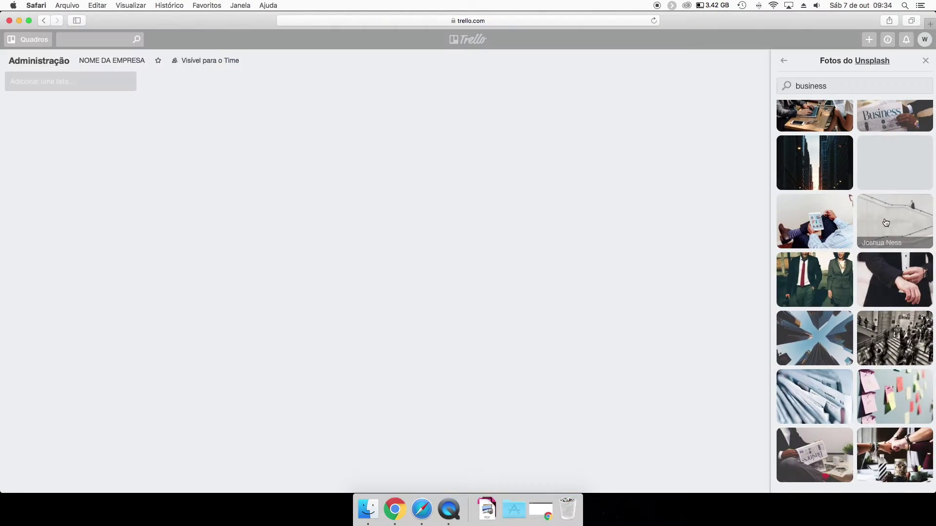
{"action": "scroll", "coordinate": [822, 293], "scroll_direction": "down", "scroll_amount": 3}
{"action": "scroll", "coordinate": [822, 302], "scroll_direction": "down", "scroll_amount": 3}
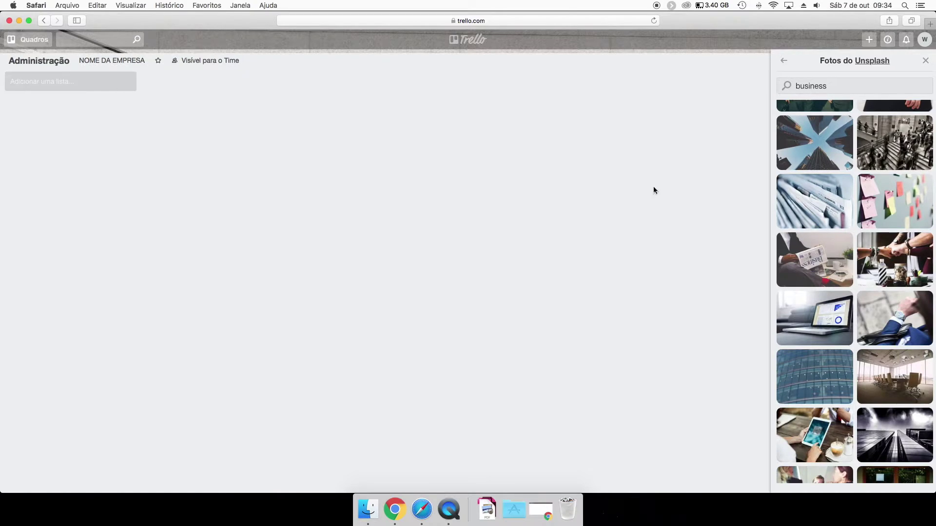
{"action": "left_click", "coordinate": [876, 244]}
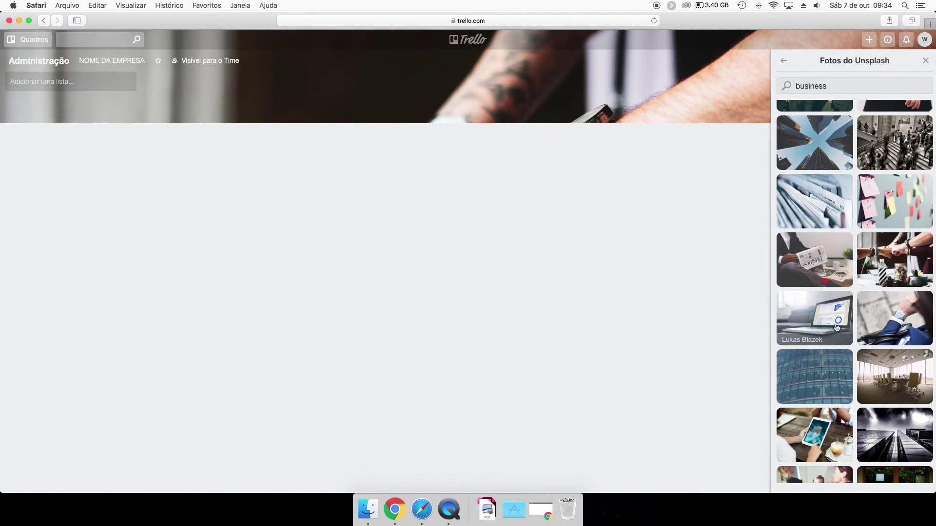
{"action": "scroll", "coordinate": [818, 247], "scroll_direction": "down", "scroll_amount": 5}
{"action": "scroll", "coordinate": [817, 248], "scroll_direction": "down", "scroll_amount": 3}
{"action": "left_click", "coordinate": [875, 323]}
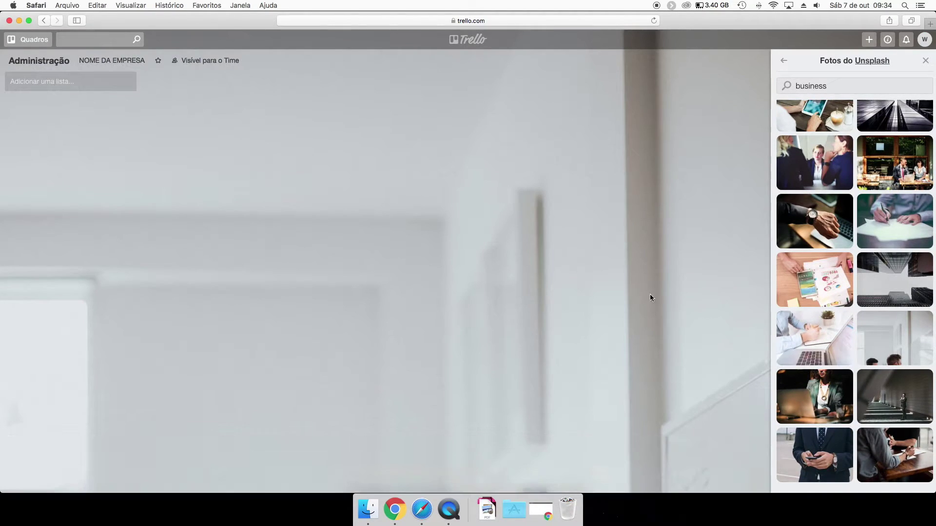
{"action": "left_click", "coordinate": [871, 390]}
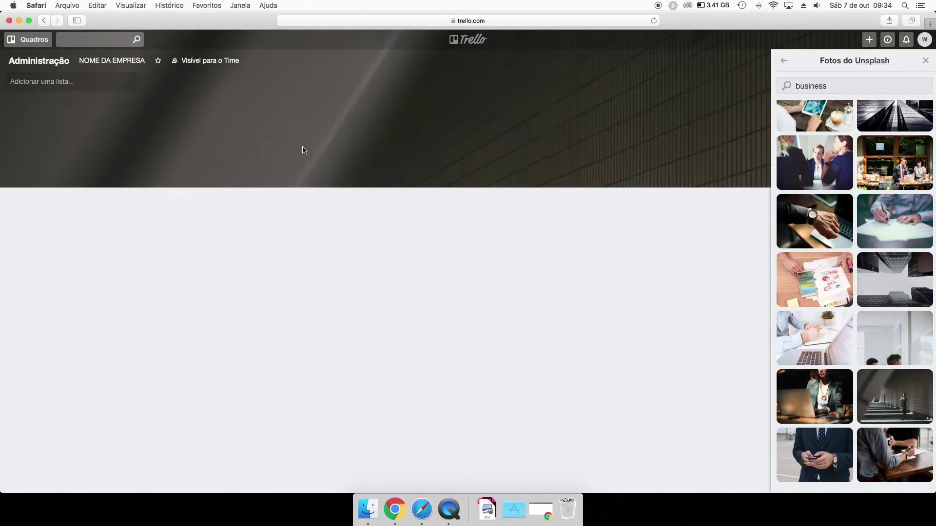
{"action": "left_click", "coordinate": [379, 19]}
{"action": "key", "text": "Return"}
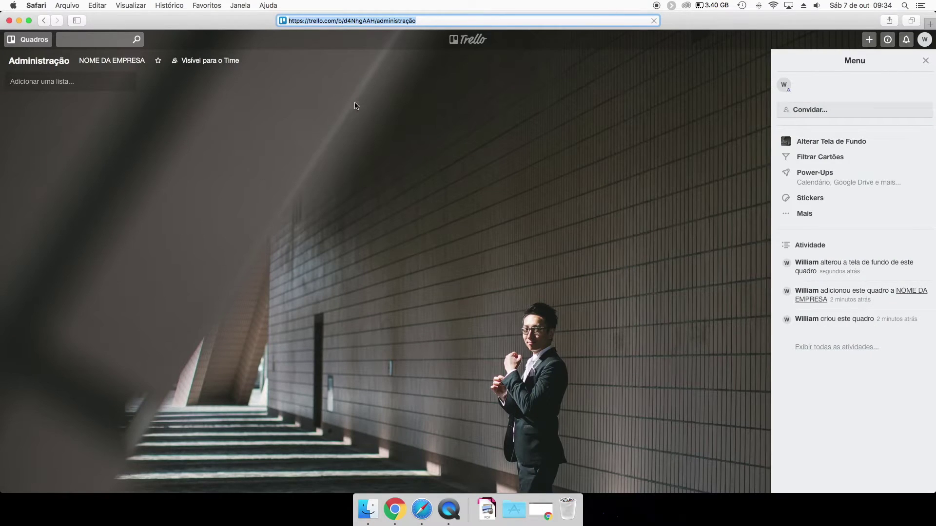
{"action": "left_click", "coordinate": [925, 60]}
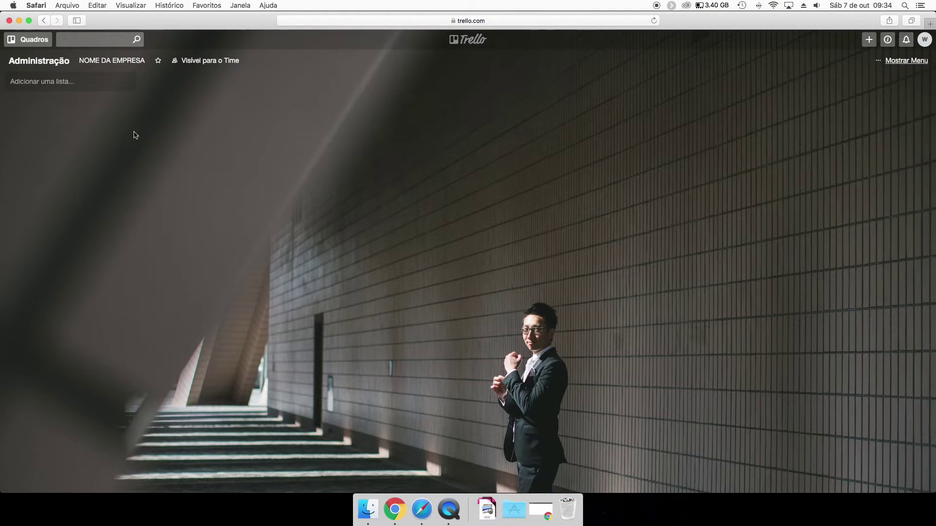
Add the lists Para fazer, Fazendo and Feitas to the board.
{"action": "left_click", "coordinate": [49, 87]}
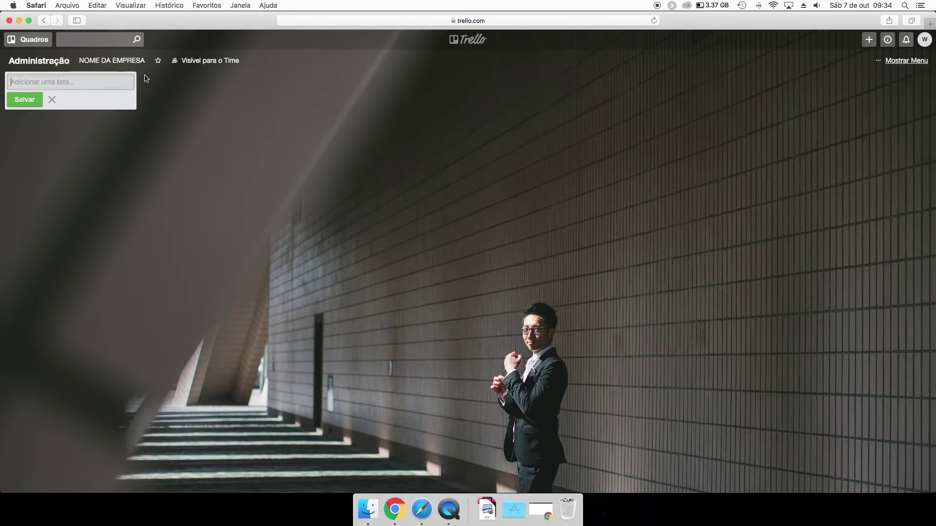
{"action": "key", "text": "BackSpace"}
{"action": "type", "text": "Para fazer"}
{"action": "key", "text": "Return"}
{"action": "type", "text": "Fze"}
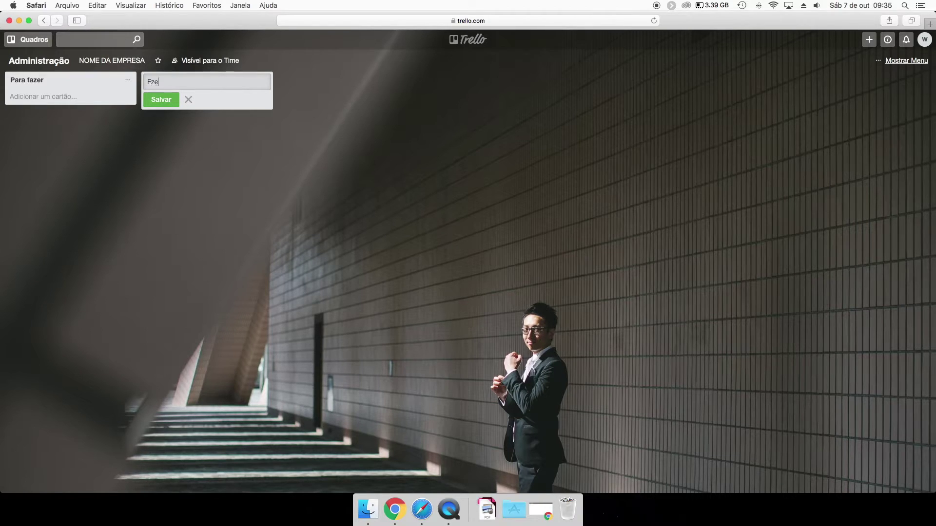
{"action": "type", "text": "azendo"}
{"action": "key", "text": "Return"}
{"action": "type", "text": "feit"}
{"action": "key", "text": "BackSpace"}
{"action": "key", "text": "BackSpace"}
{"action": "key", "text": "BackSpace"}
{"action": "type", "text": "Fei"}
{"action": "key", "text": "Return"}
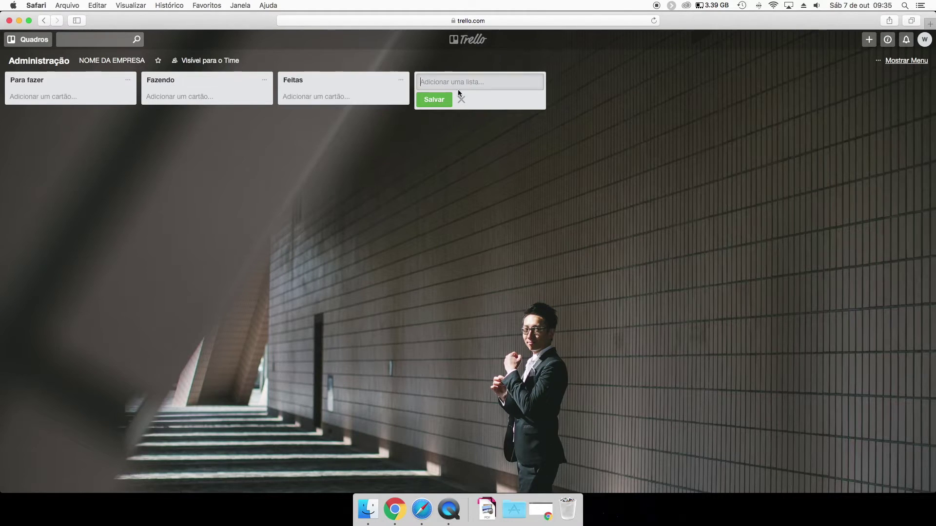
Add the lists Clientes, Telefones, No aguardo do cliente and Em prospeção.
{"action": "type", "text": "C"}
{"action": "key", "text": "Return"}
{"action": "type", "text": "Telf"}
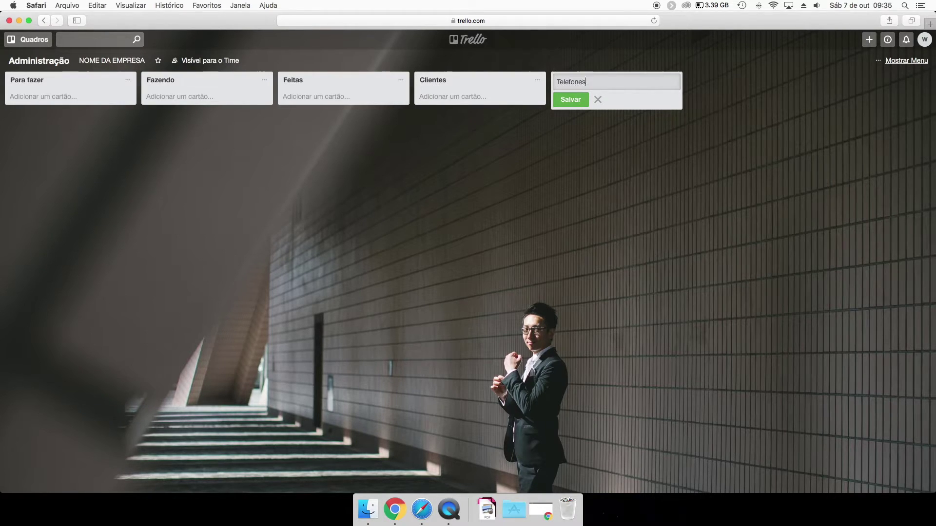
{"action": "key", "text": "Return"}
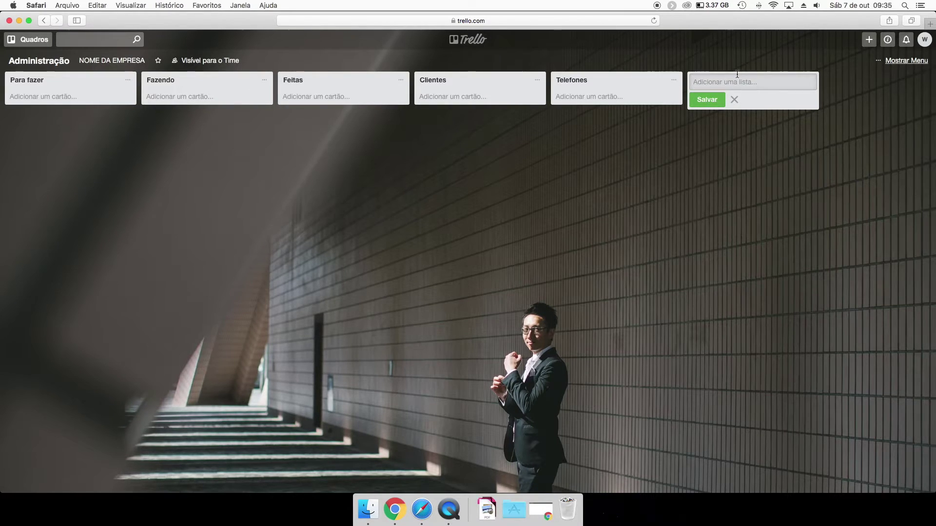
{"action": "type", "text": "No"}
{"action": "type", "text": "aguardo do cliente"}
{"action": "key", "text": "Return"}
{"action": "type", "text": "E"}
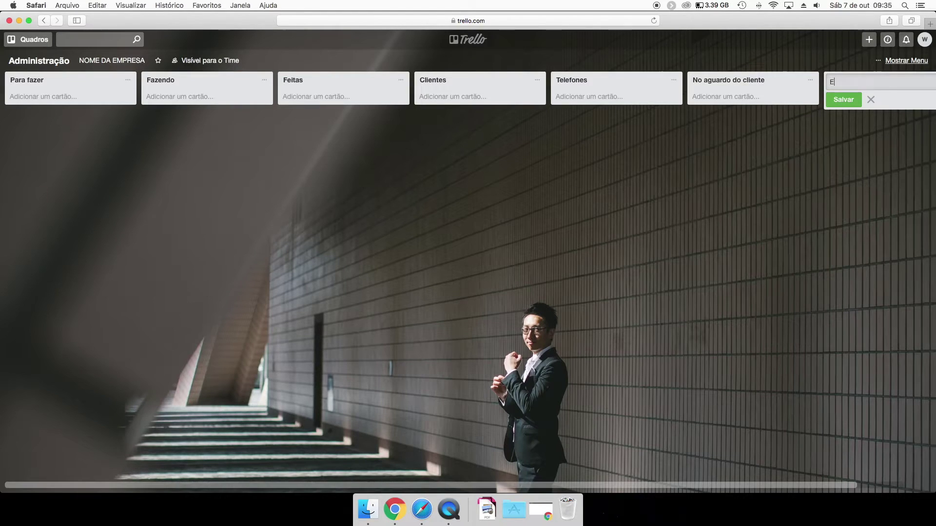
{"action": "type", "text": "m prospeção"}
{"action": "key", "text": "Return"}
{"action": "left_click_drag", "start_coordinate": [280, 142], "coordinate": [463, 139]}
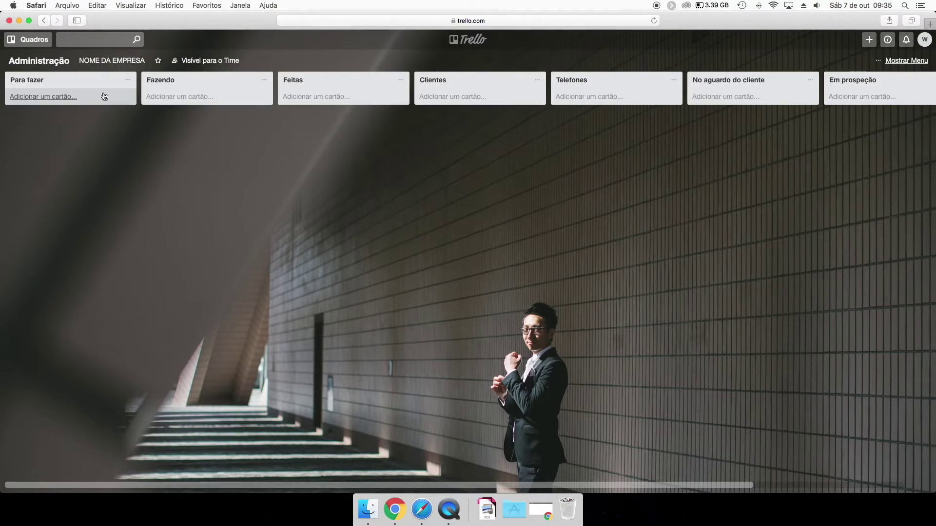
Add a Tarefa 01 card to Para fazer and a Clientes card to Clientes.
{"action": "left_click", "coordinate": [61, 97]}
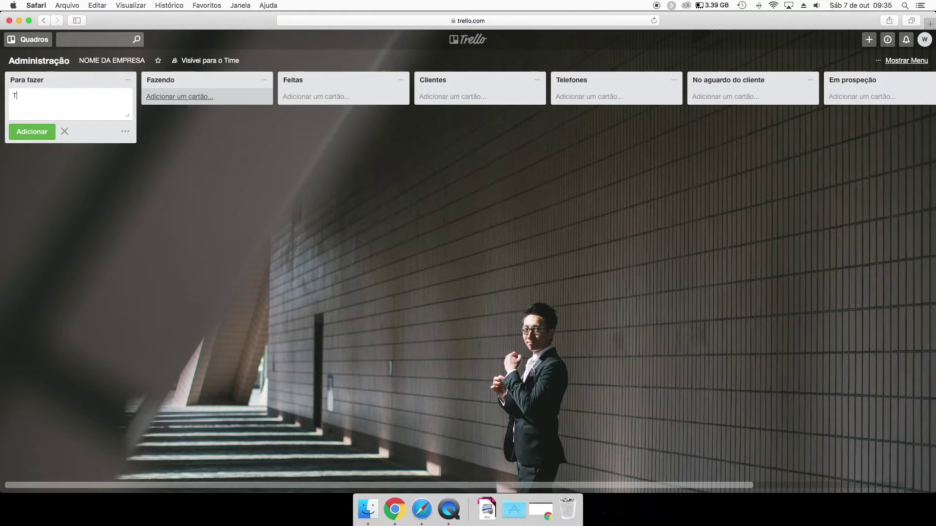
{"action": "type", "text": "Tarefa 01"}
{"action": "key", "text": "Return"}
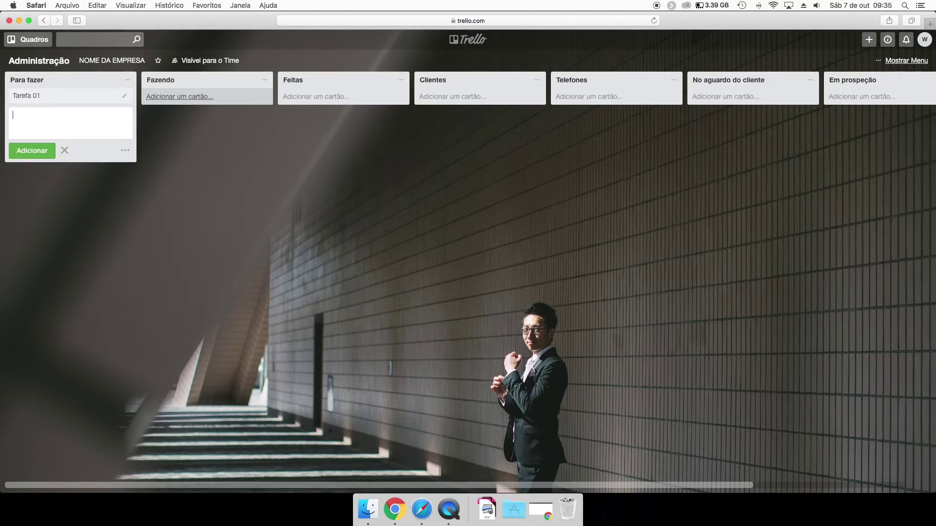
{"action": "left_click", "coordinate": [482, 101]}
{"action": "type", "text": "Cl"}
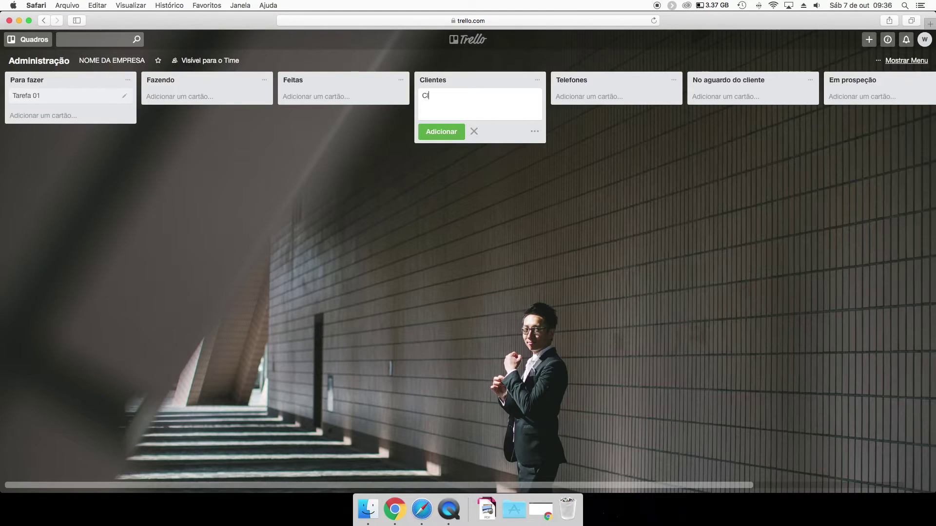
{"action": "type", "text": "ientes"}
{"action": "key", "text": "Return"}
Give the Clientes card the description 'Endereço'.
{"action": "left_click", "coordinate": [470, 99]}
{"action": "key", "text": "Escape"}
{"action": "key", "text": "Escape"}
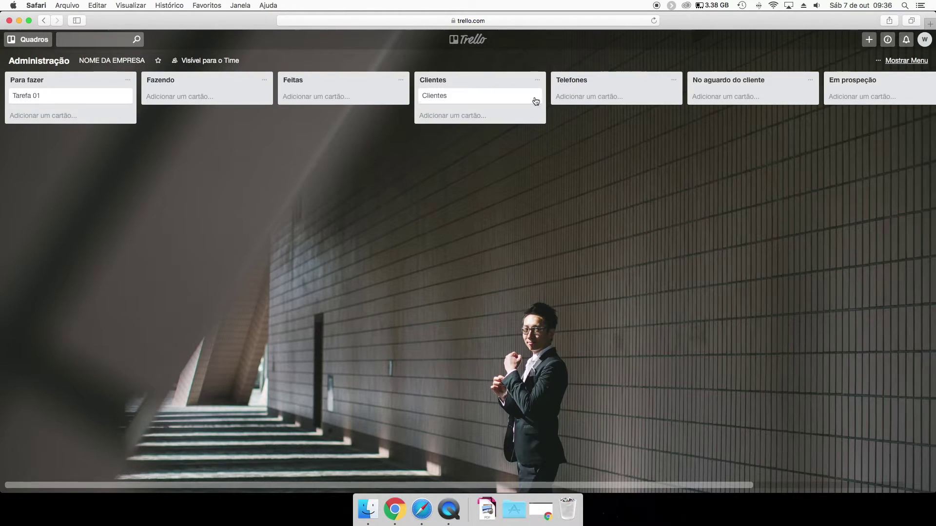
{"action": "left_click", "coordinate": [472, 100]}
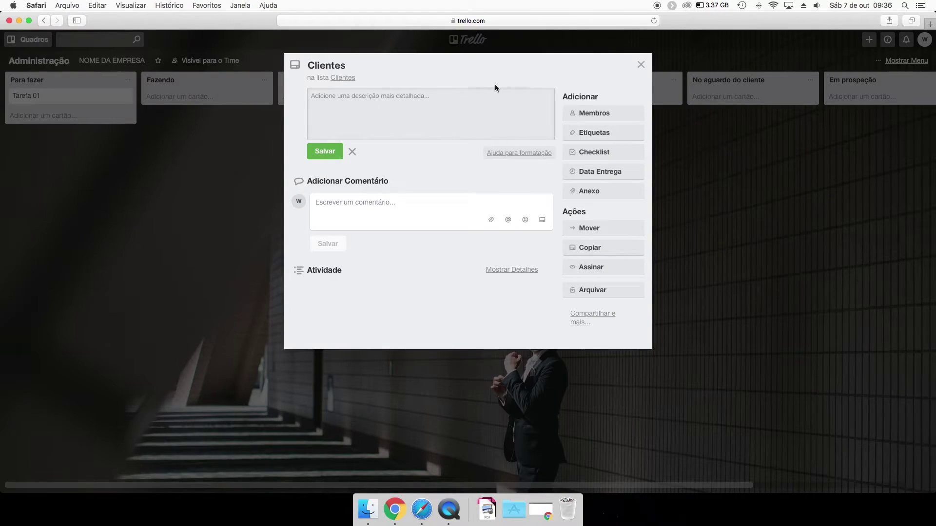
{"action": "type", "text": "ENdere'"}
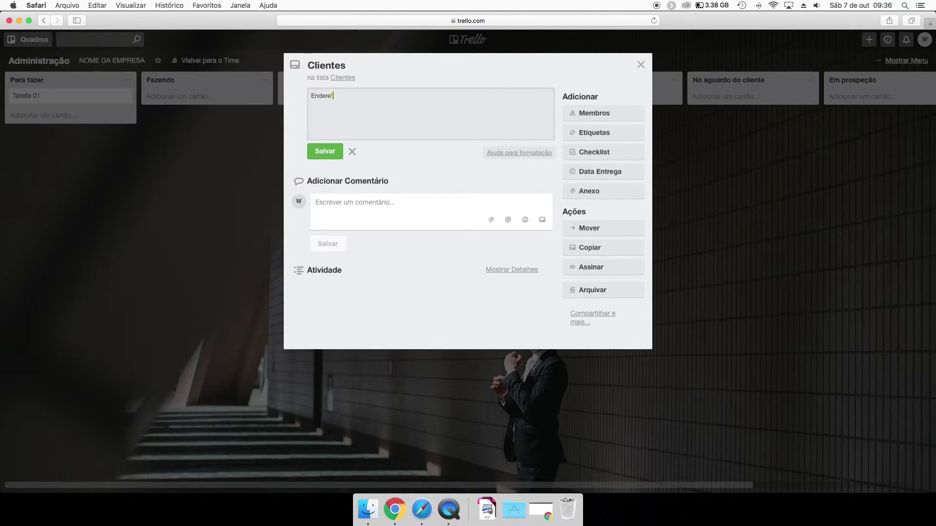
{"action": "left_click", "coordinate": [325, 151]}
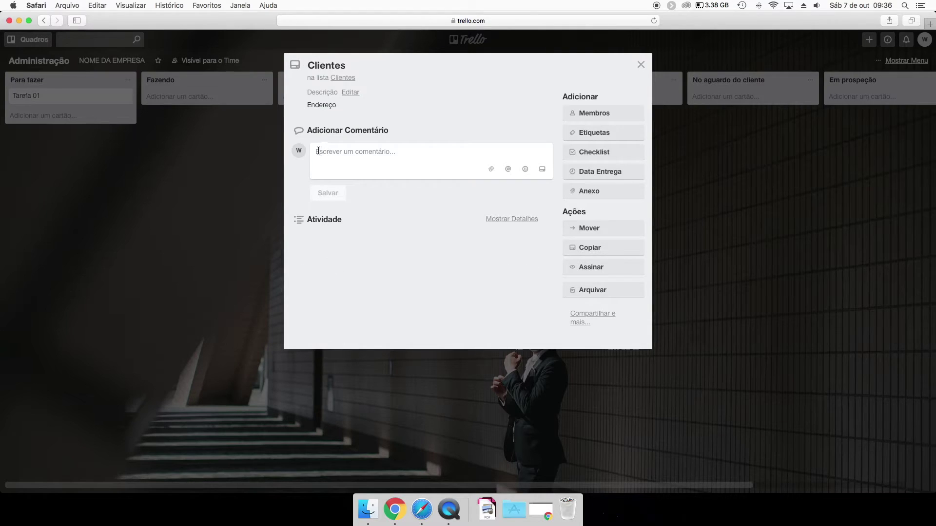
{"action": "left_click", "coordinate": [232, 173]}
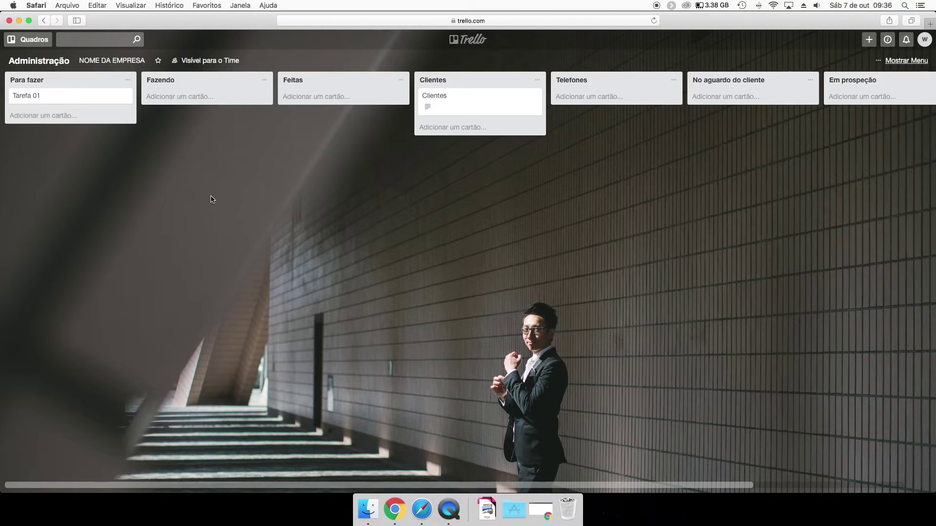
Review the Clientes card's members and labels options without changing them.
{"action": "left_click", "coordinate": [469, 105]}
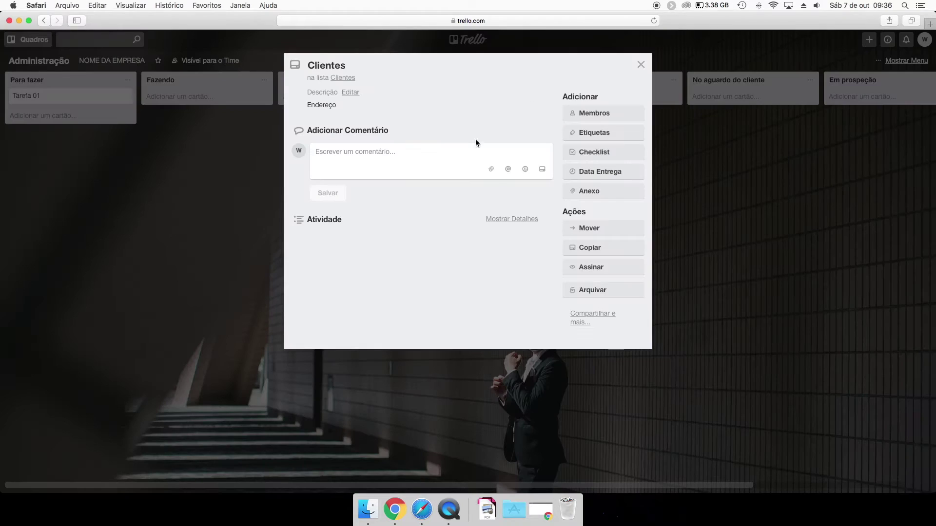
{"action": "left_click", "coordinate": [596, 113]}
{"action": "left_click", "coordinate": [599, 114]}
{"action": "left_click", "coordinate": [596, 134]}
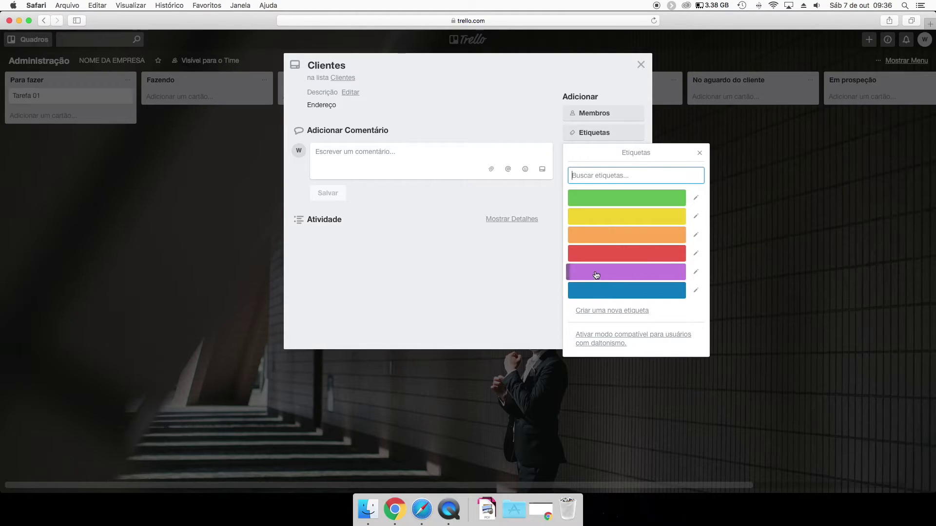
{"action": "double_click", "coordinate": [40, 44]}
{"action": "left_click", "coordinate": [32, 38]}
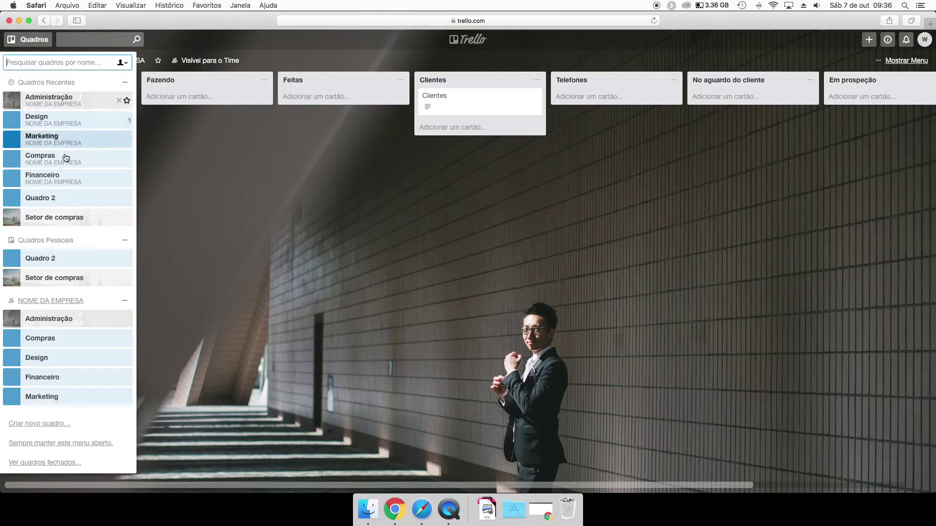
Look at the Setor de compras board, then switch back to Administração.
{"action": "left_click", "coordinate": [69, 278]}
{"action": "left_click", "coordinate": [403, 98]}
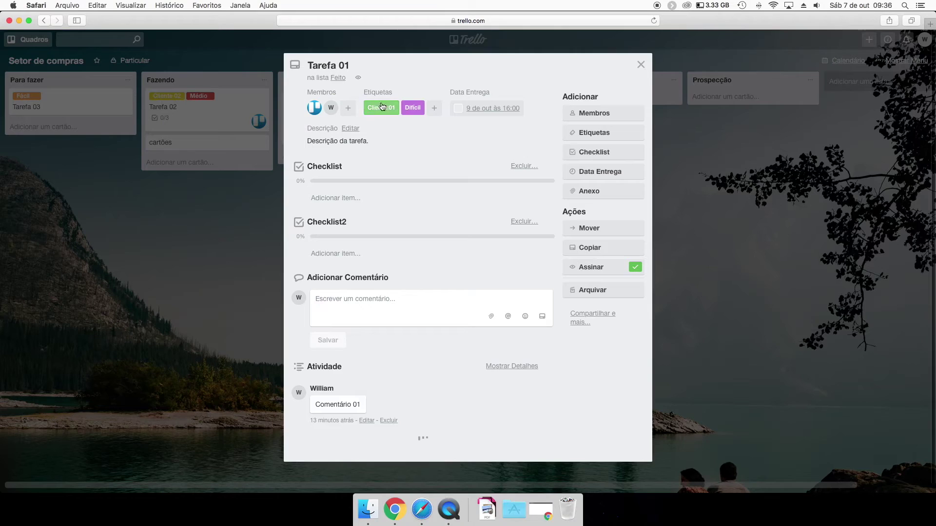
{"action": "left_click", "coordinate": [604, 133]}
{"action": "key", "text": "Escape"}
{"action": "key", "text": "Escape"}
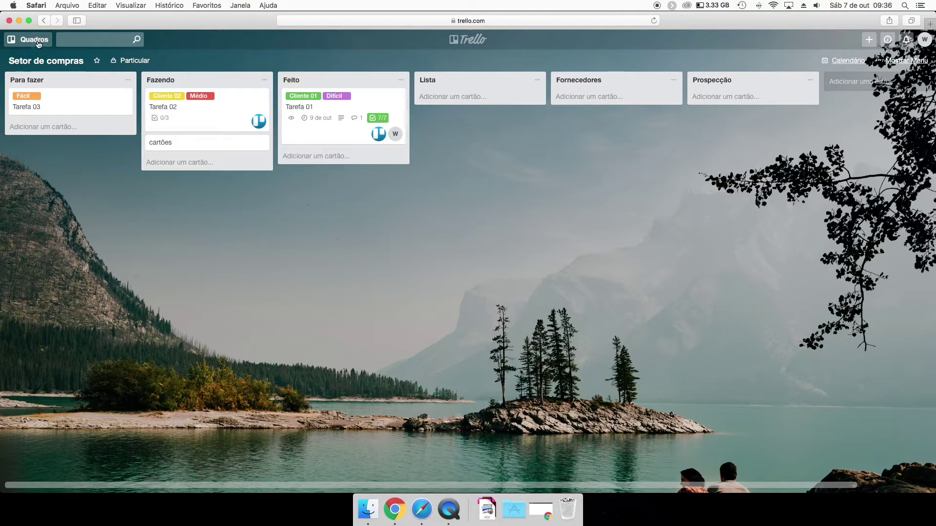
{"action": "left_click", "coordinate": [30, 41]}
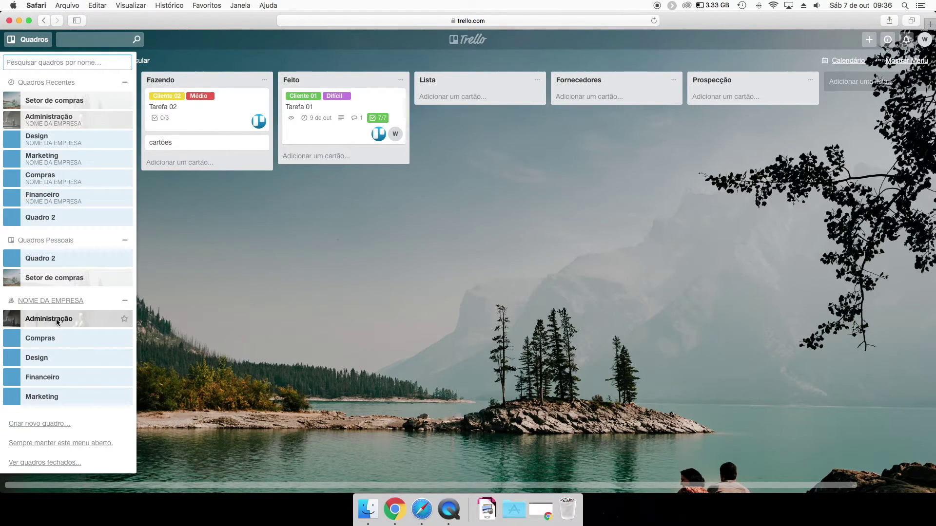
{"action": "left_click", "coordinate": [53, 320]}
Check the Clientes card's labels and checklist options without applying any.
{"action": "left_click", "coordinate": [418, 106]}
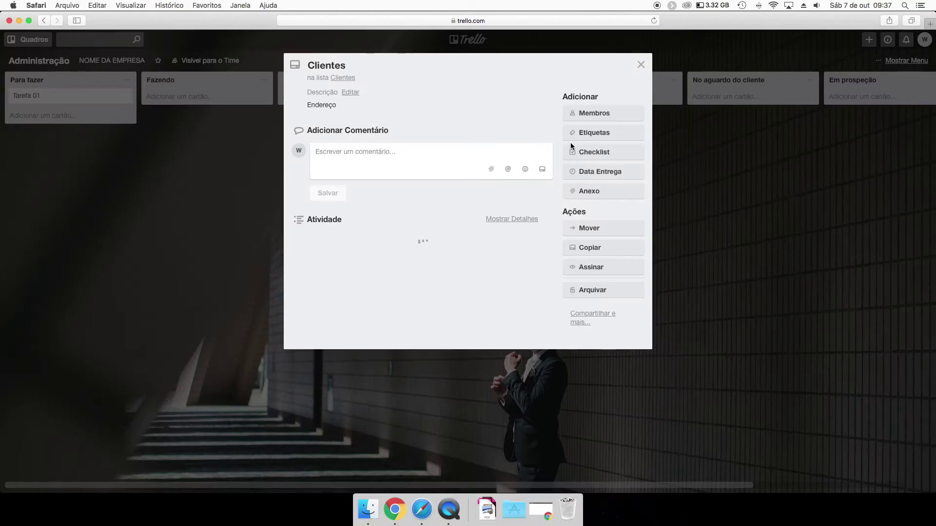
{"action": "left_click", "coordinate": [603, 133]}
{"action": "left_click", "coordinate": [183, 194]}
{"action": "left_click", "coordinate": [190, 167]}
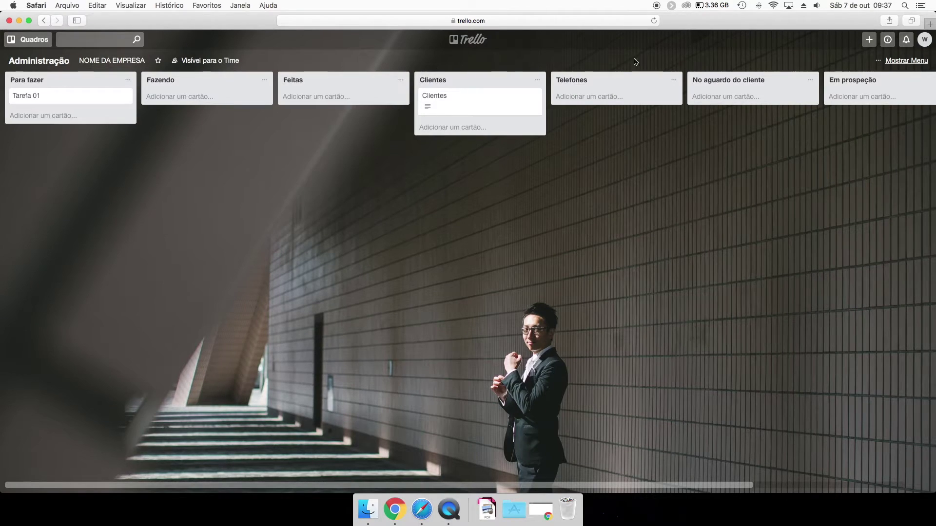
{"action": "left_click", "coordinate": [491, 108]}
{"action": "left_click", "coordinate": [604, 151]}
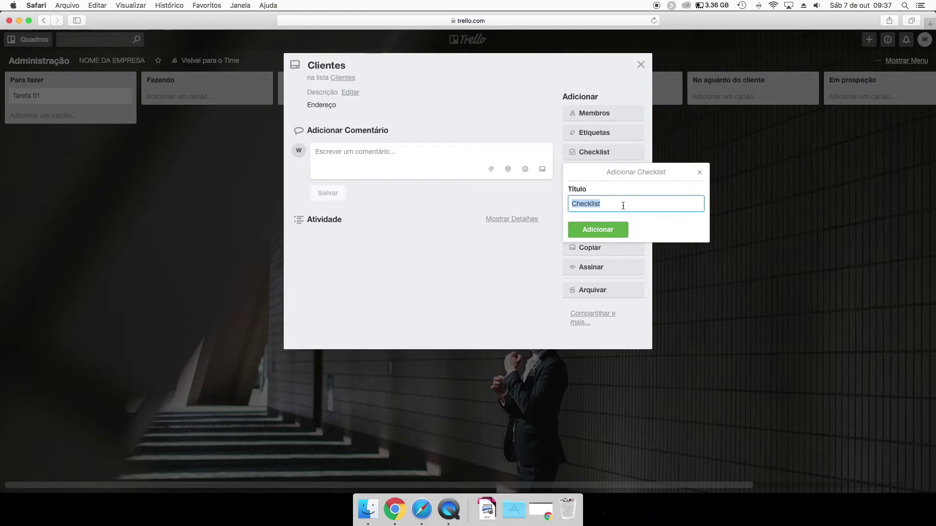
{"action": "left_click", "coordinate": [596, 129]}
Review the Clientes card's label choices again, leaving the card unchanged.
{"action": "left_click", "coordinate": [596, 130]}
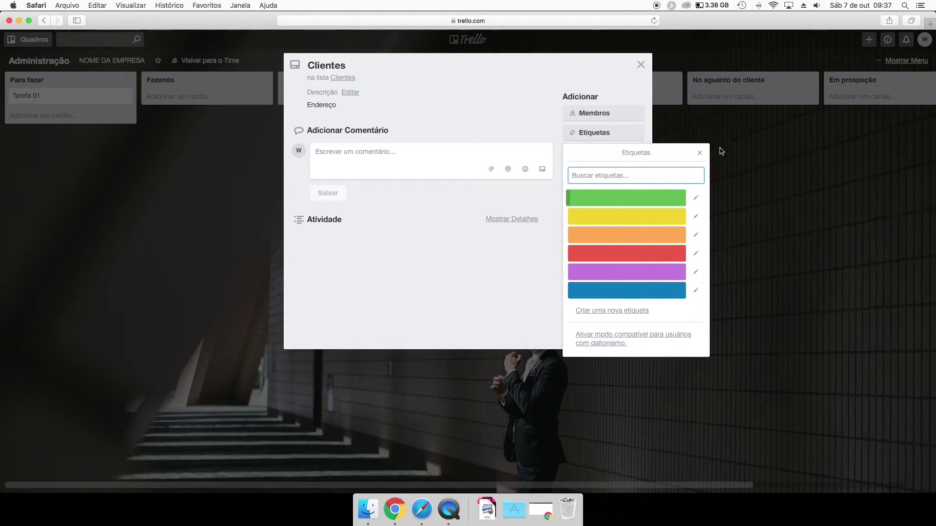
{"action": "left_click", "coordinate": [698, 153]}
{"action": "left_click", "coordinate": [690, 156]}
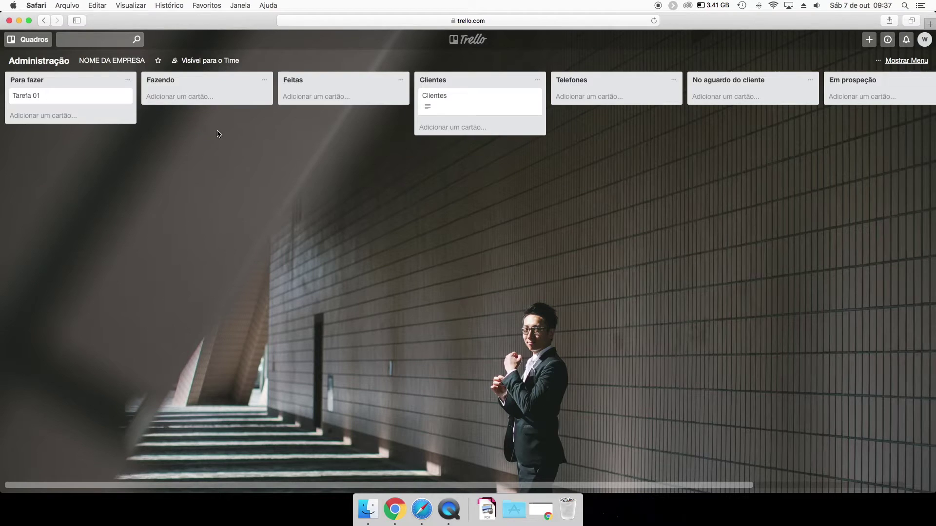
{"action": "left_click", "coordinate": [460, 113]}
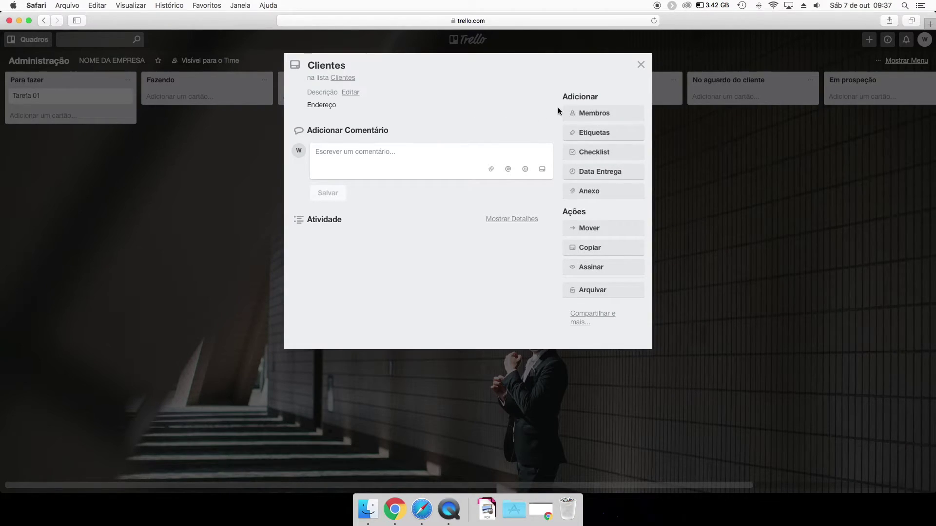
{"action": "left_click", "coordinate": [592, 139]}
{"action": "left_click", "coordinate": [522, 120]}
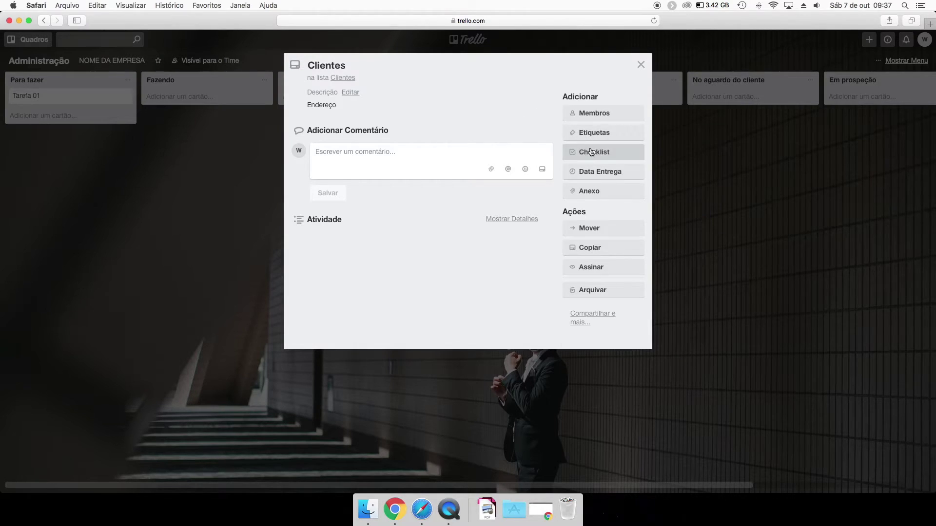
{"action": "left_click", "coordinate": [660, 155]}
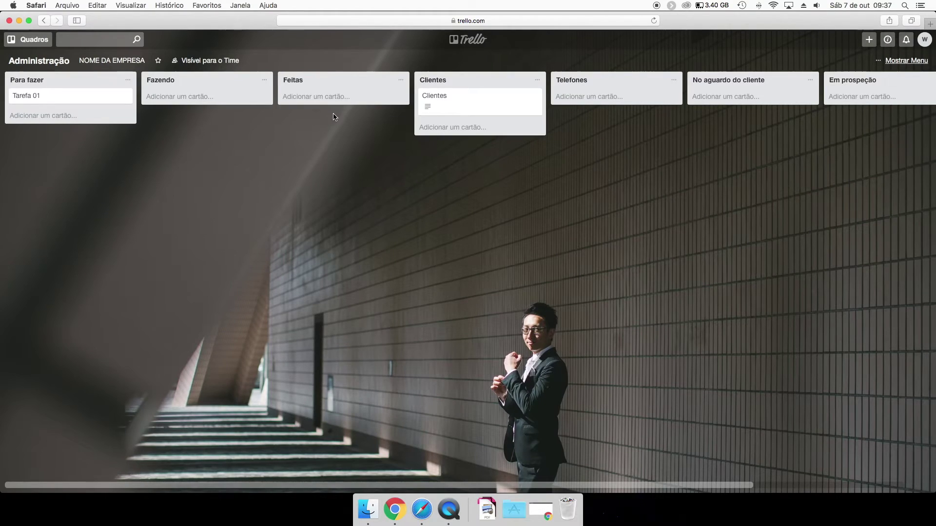
Add a card titled 'Tarefas 02' below Tarefa 01 in Para fazer.
{"action": "left_click", "coordinate": [63, 115]}
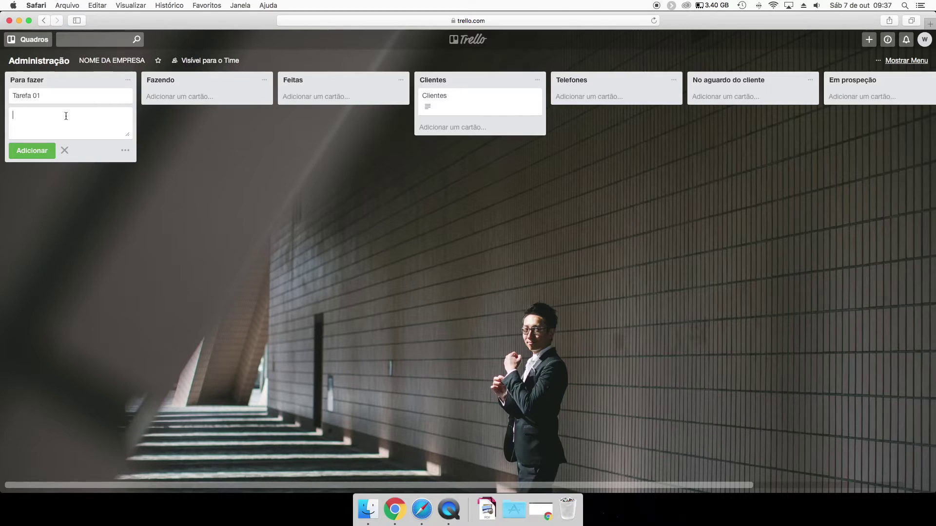
{"action": "type", "text": "Tafa"}
{"action": "key", "text": "Return"}
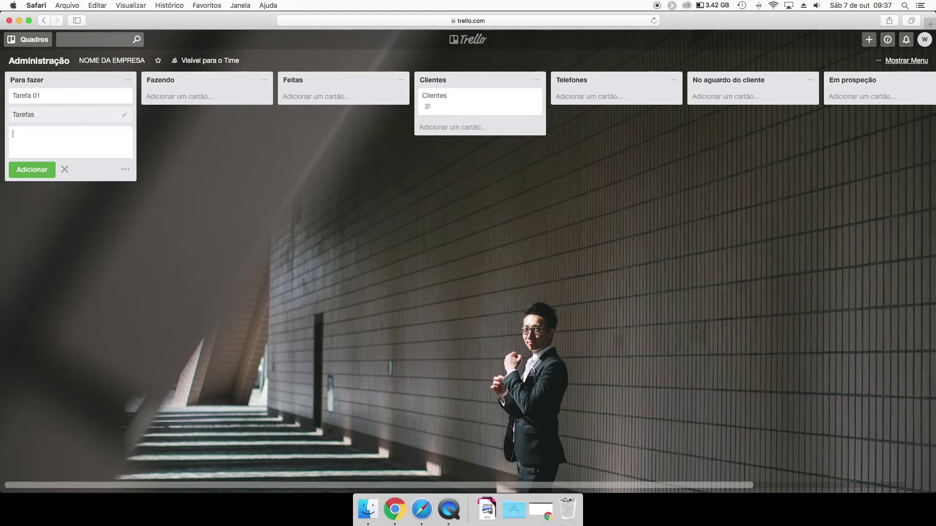
{"action": "left_click", "coordinate": [39, 116]}
{"action": "left_click", "coordinate": [352, 67]}
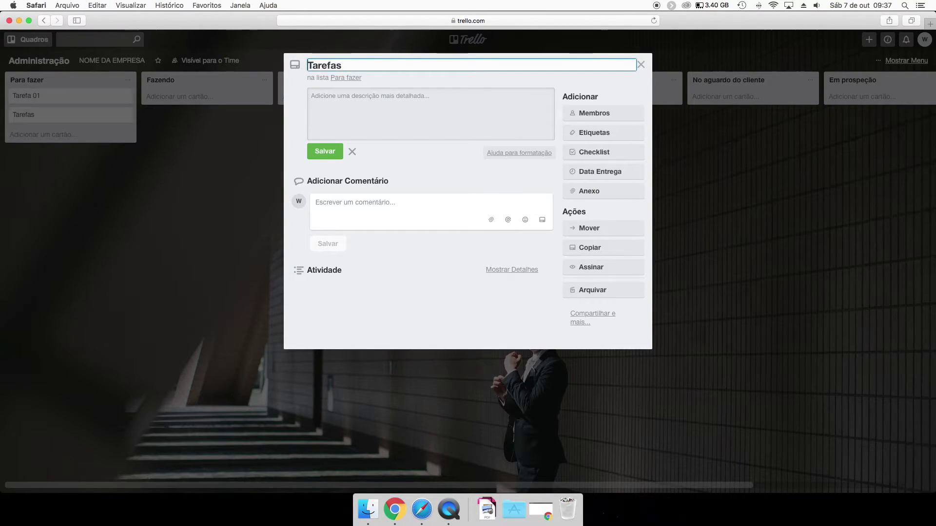
{"action": "type", "text": "02"}
{"action": "key", "text": "Return"}
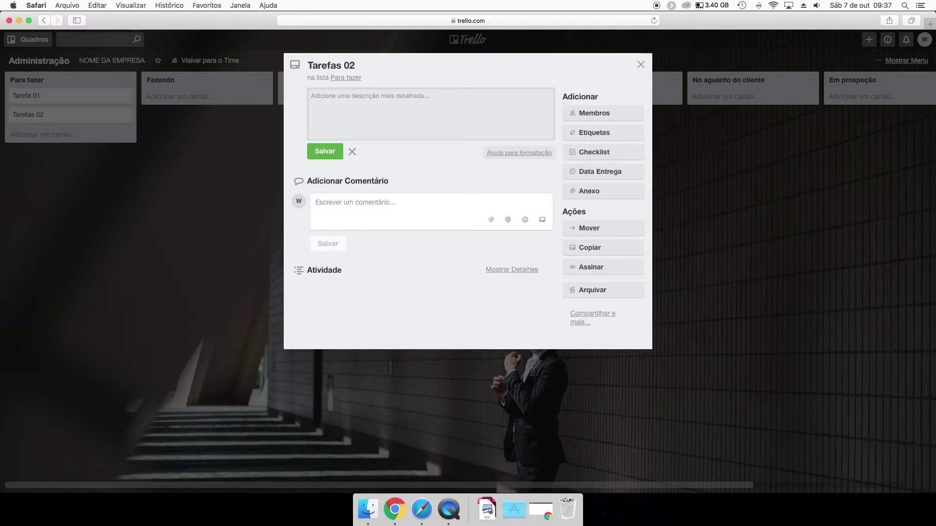
{"action": "left_click", "coordinate": [219, 204]}
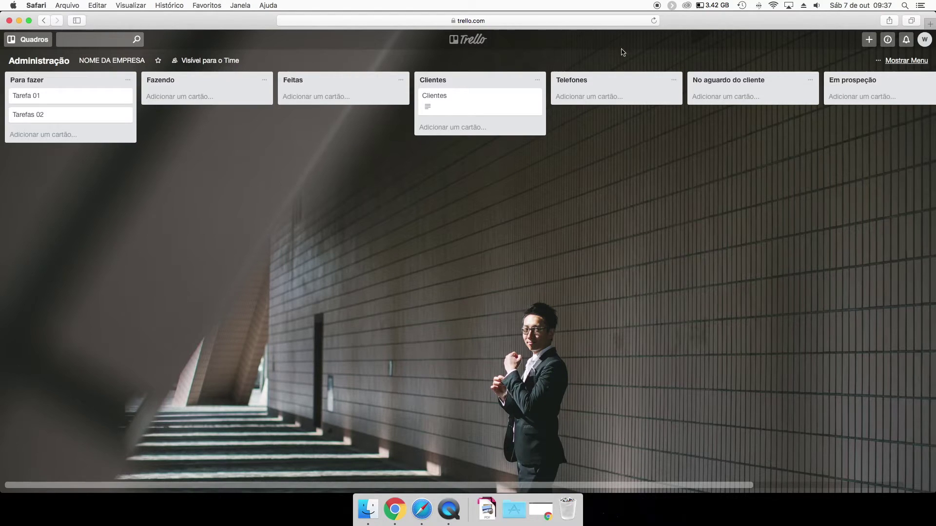
Reopen the Administração board in NOME DA EMPRESA and move Tarefa 01 into Feitas.
{"action": "left_click", "coordinate": [28, 42]}
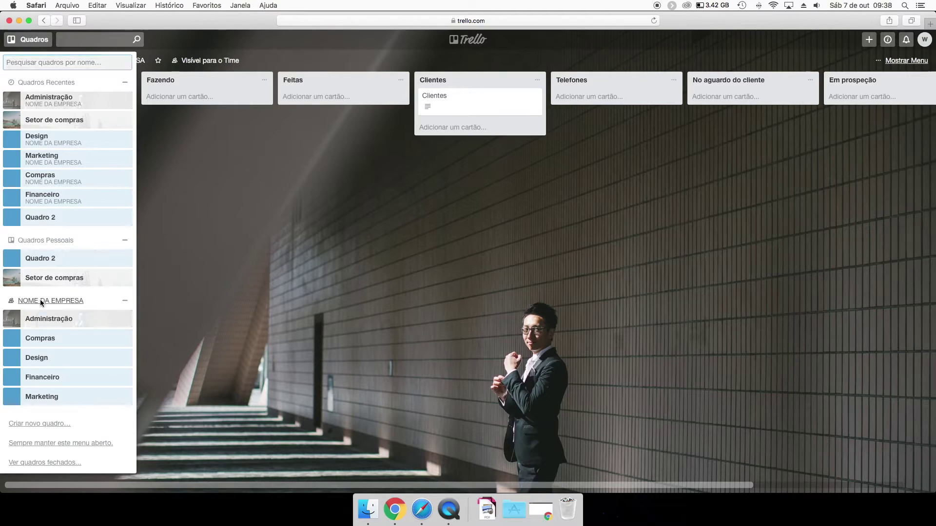
{"action": "left_click", "coordinate": [41, 301]}
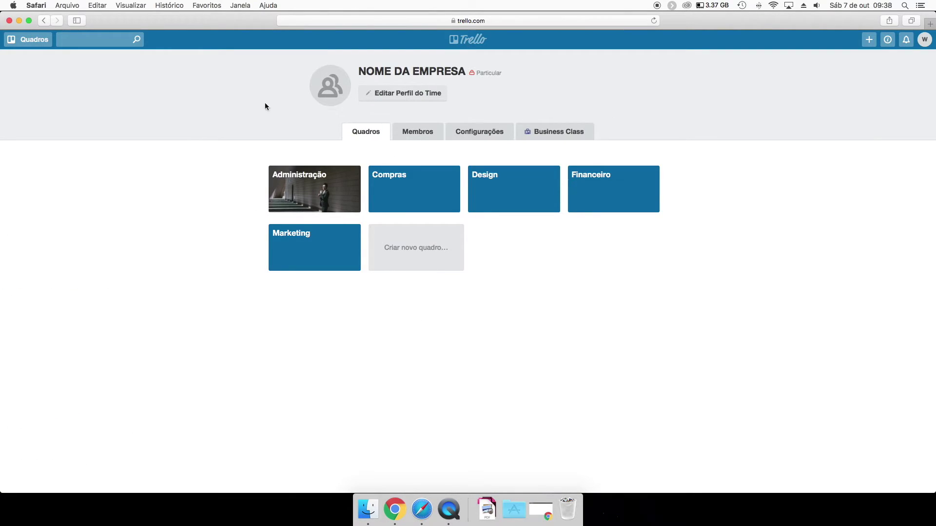
{"action": "left_click", "coordinate": [304, 195]}
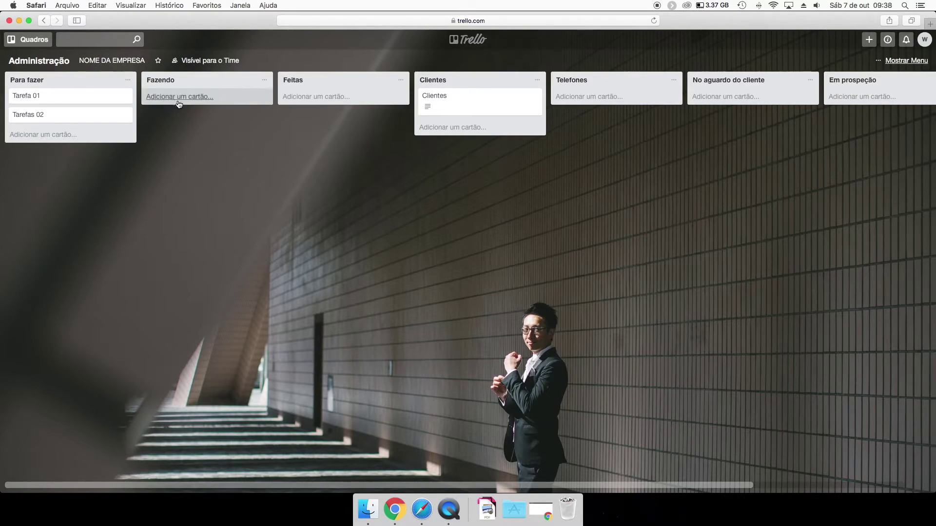
{"action": "left_click_drag", "start_coordinate": [57, 98], "coordinate": [312, 96]}
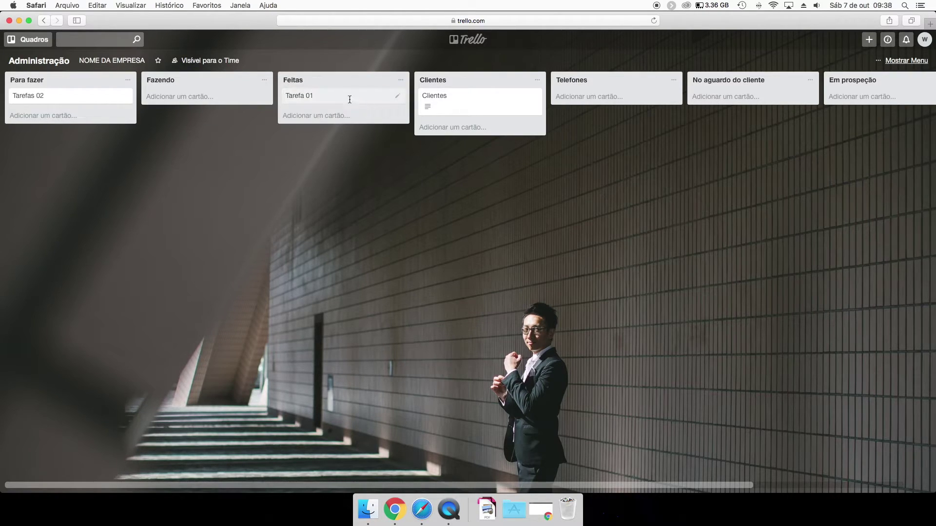
Add a checklist to Tarefa 01 with items 0, 1 and 2.
{"action": "left_click", "coordinate": [350, 98]}
{"action": "left_click", "coordinate": [598, 152]}
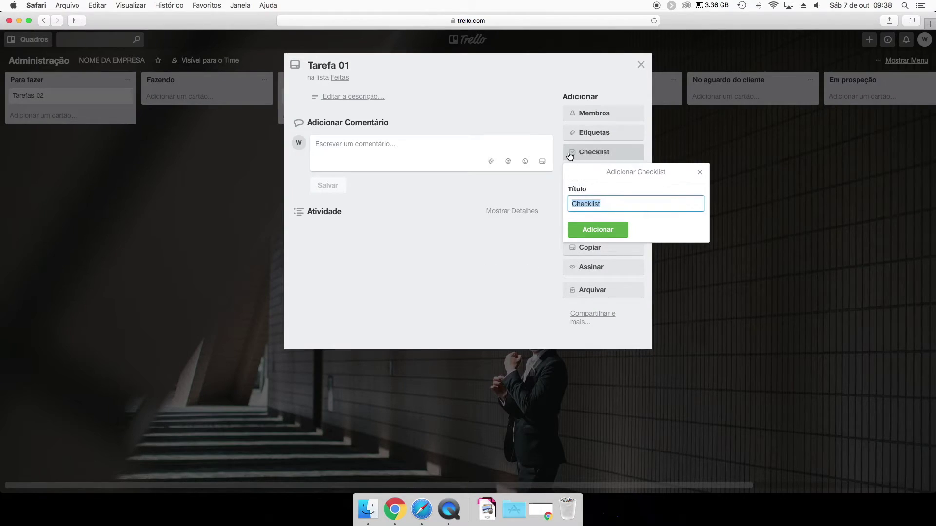
{"action": "key", "text": "Return"}
{"action": "type", "text": "0"}
{"action": "key", "text": "Return"}
{"action": "type", "text": "1"}
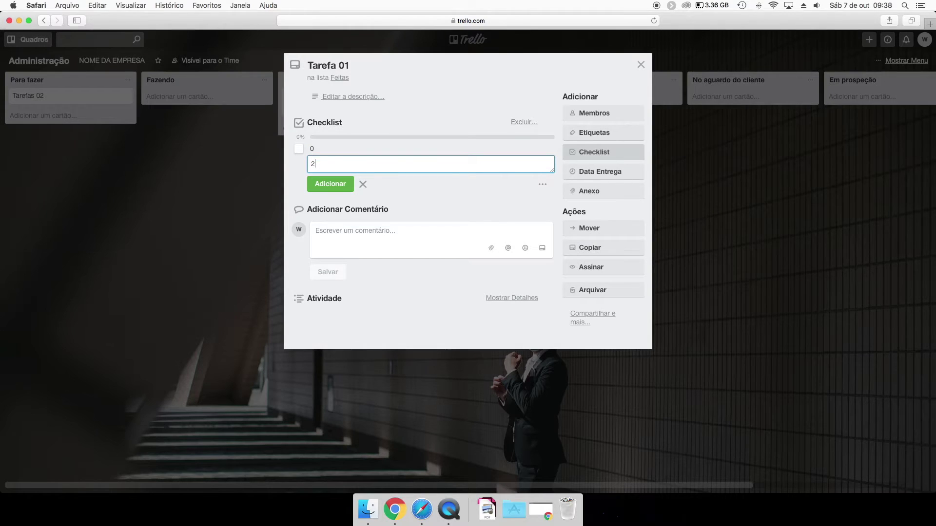
{"action": "key", "text": "Return"}
{"action": "type", "text": "2"}
{"action": "key", "text": "Return"}
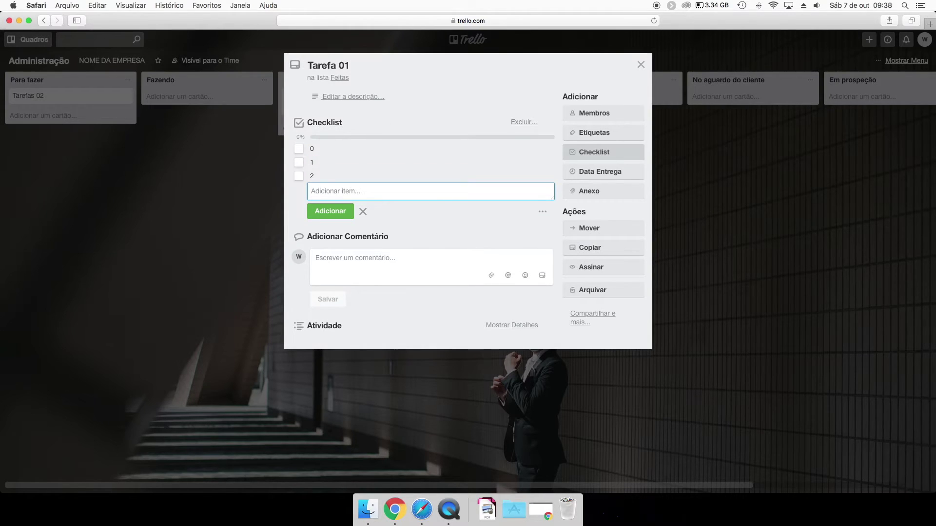
Tick all three checklist items as done and close the card.
{"action": "left_click", "coordinate": [298, 176]}
{"action": "left_click", "coordinate": [300, 149]}
{"action": "left_click", "coordinate": [301, 165]}
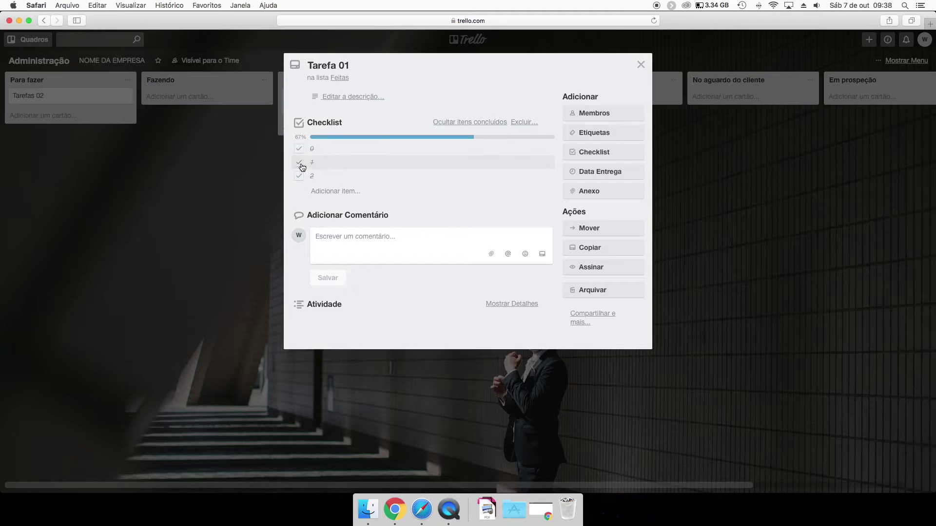
{"action": "left_click", "coordinate": [237, 140]}
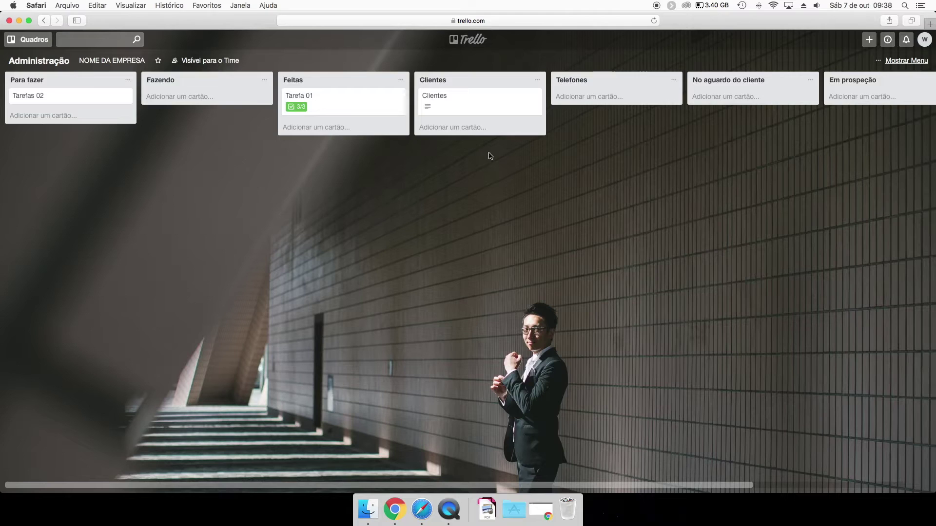
Open the Compras board and set the purple fog hillside photo as its background.
{"action": "left_click", "coordinate": [32, 41]}
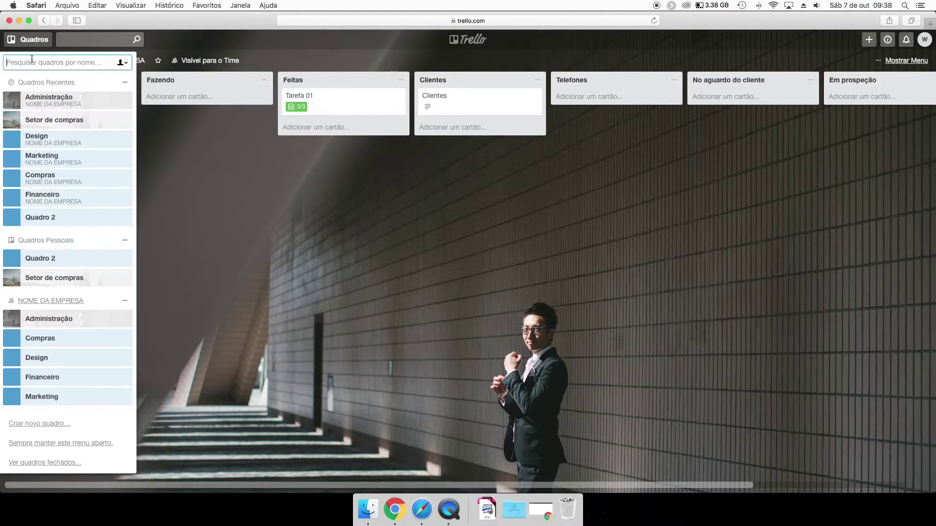
{"action": "left_click", "coordinate": [43, 341]}
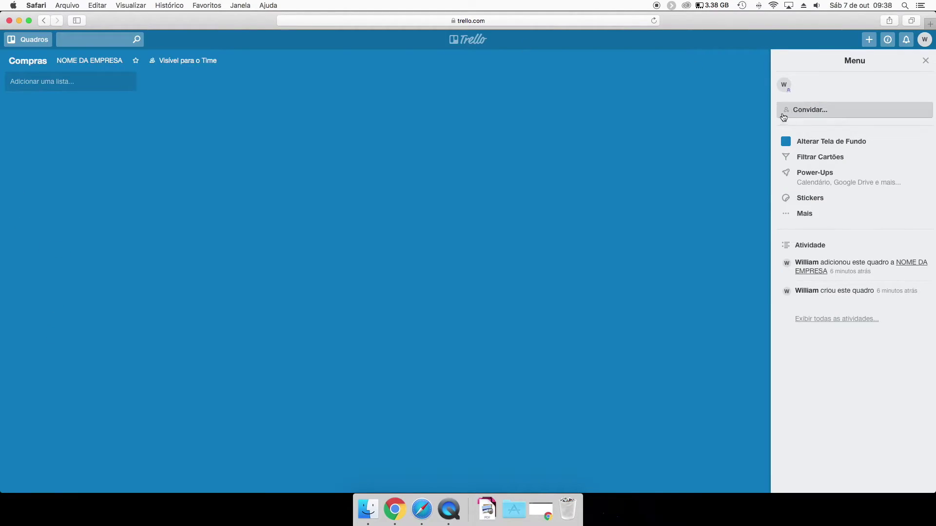
{"action": "left_click", "coordinate": [812, 141]}
{"action": "left_click", "coordinate": [887, 115]}
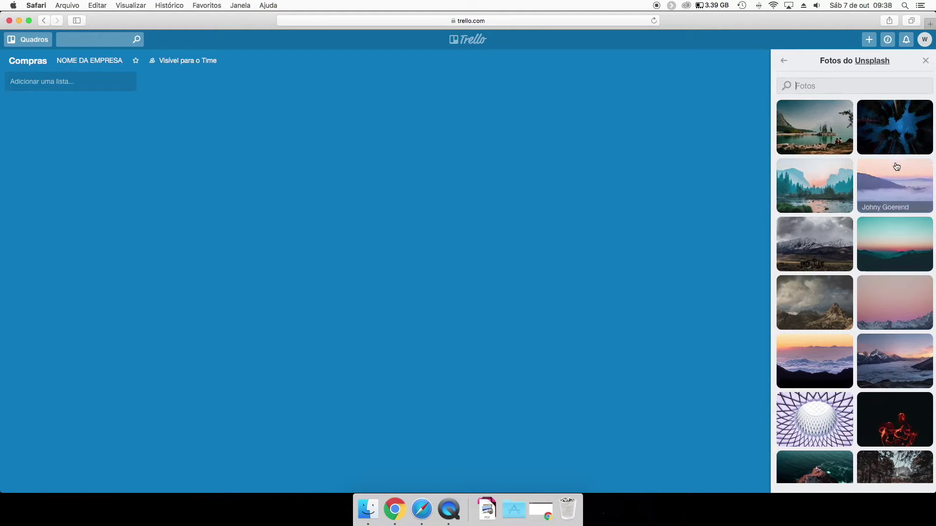
{"action": "left_click", "coordinate": [895, 135]}
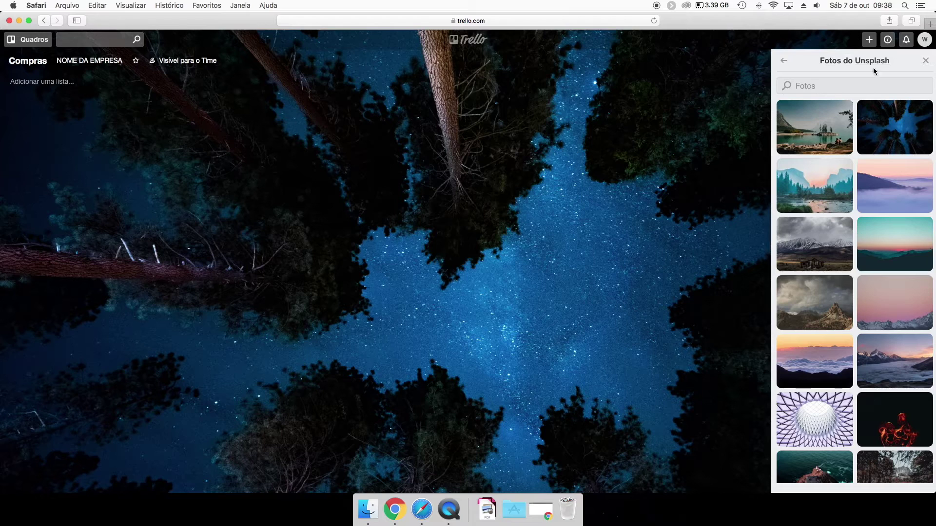
{"action": "left_click", "coordinate": [925, 61]}
{"action": "left_click", "coordinate": [905, 59]}
{"action": "left_click", "coordinate": [881, 197]}
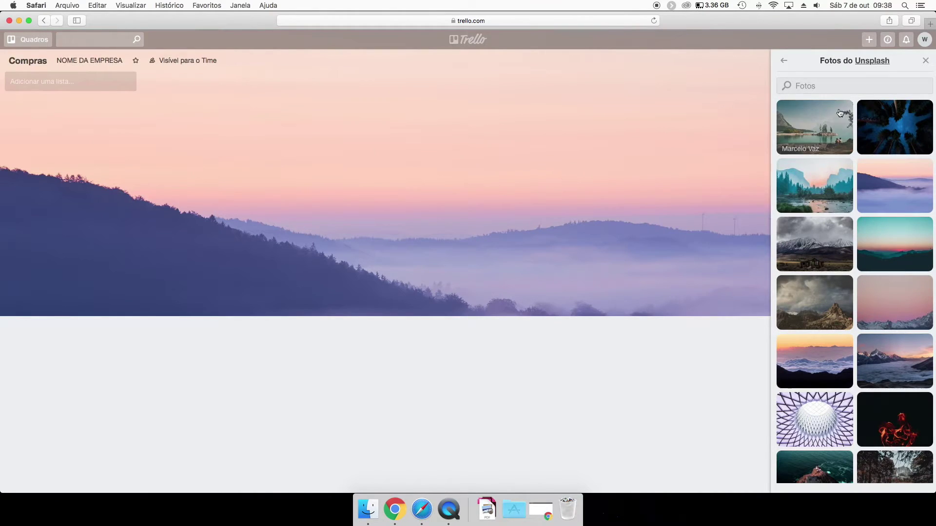
{"action": "left_click", "coordinate": [924, 61]}
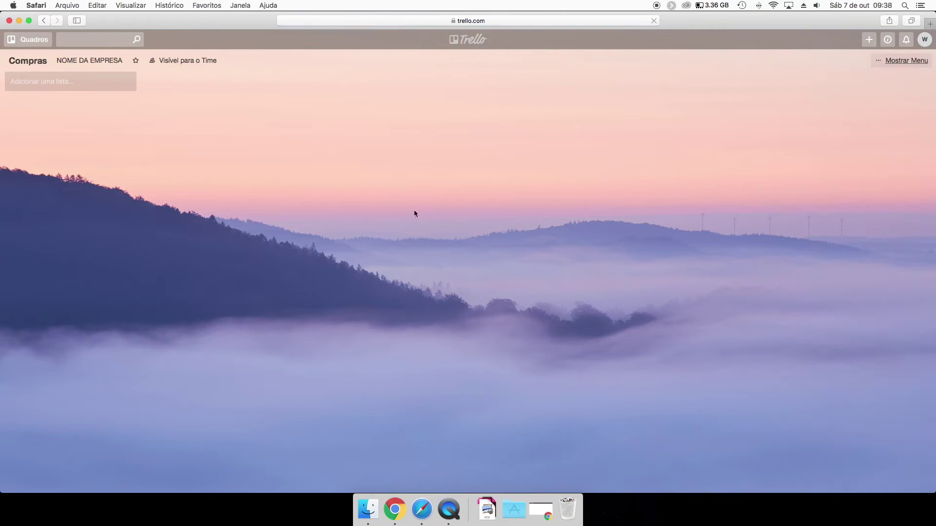
Add a new list named listas to the Compras board.
{"action": "left_click", "coordinate": [65, 83]}
{"action": "type", "text": "l"}
{"action": "key", "text": "BackSpace"}
{"action": "type", "text": "listas"}
{"action": "key", "text": "Return"}
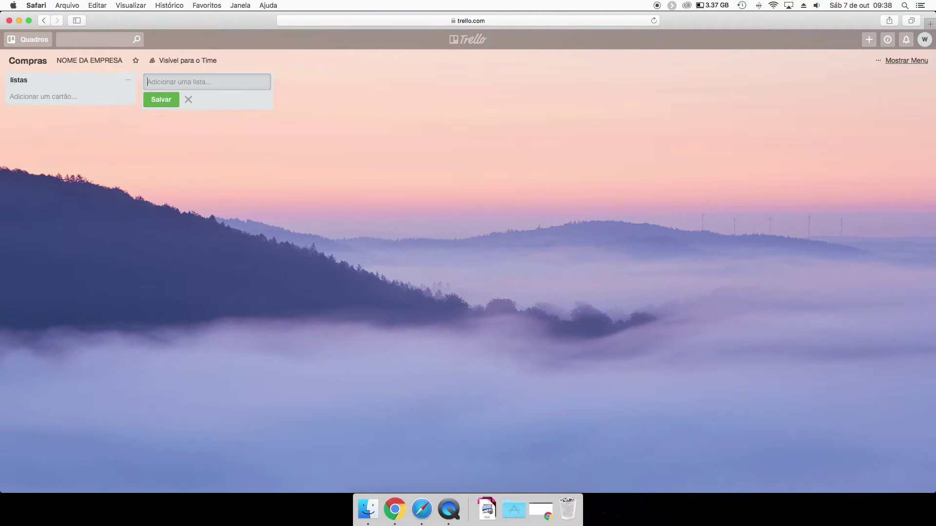
Add a card named cartões to the listas list.
{"action": "left_click", "coordinate": [90, 99]}
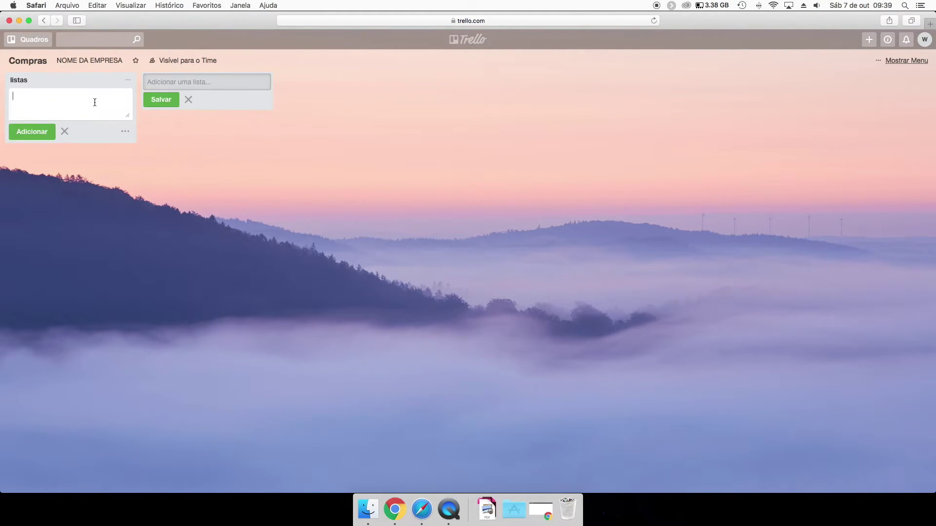
{"action": "type", "text": "cartões"}
{"action": "key", "text": "Return"}
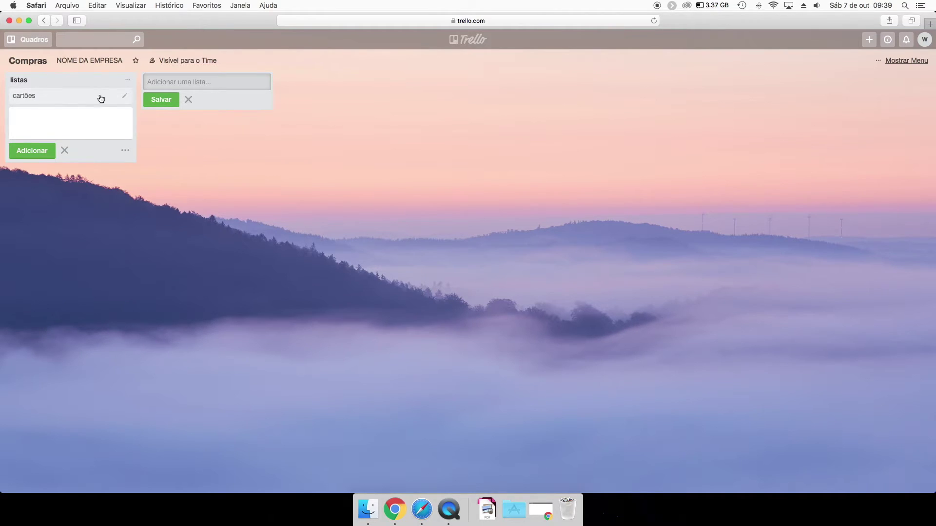
{"action": "mouse_move", "coordinate": [58, 97]}
{"action": "left_mouse_down"}
{"action": "mouse_move", "coordinate": [142, 86]}
{"action": "mouse_move", "coordinate": [59, 94]}
{"action": "left_mouse_up"}
{"action": "left_click", "coordinate": [371, 111]}
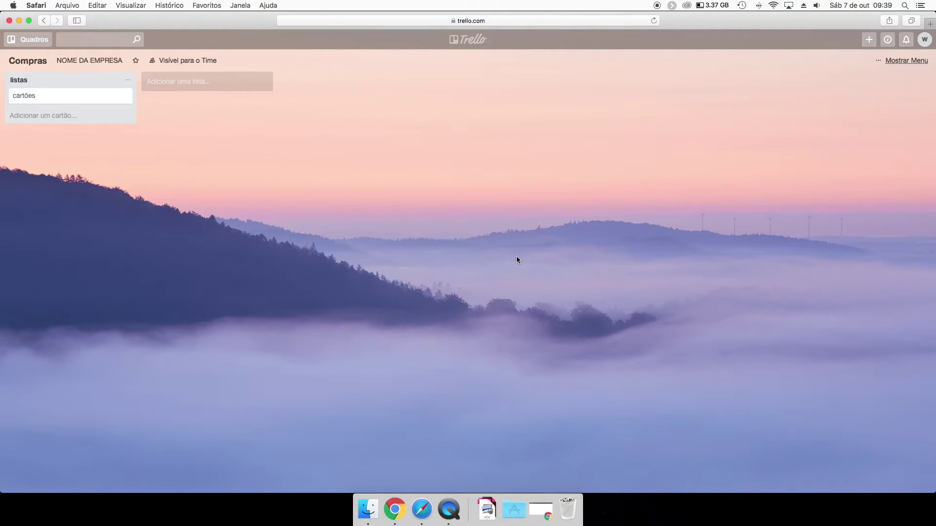
{"action": "left_click", "coordinate": [34, 41]}
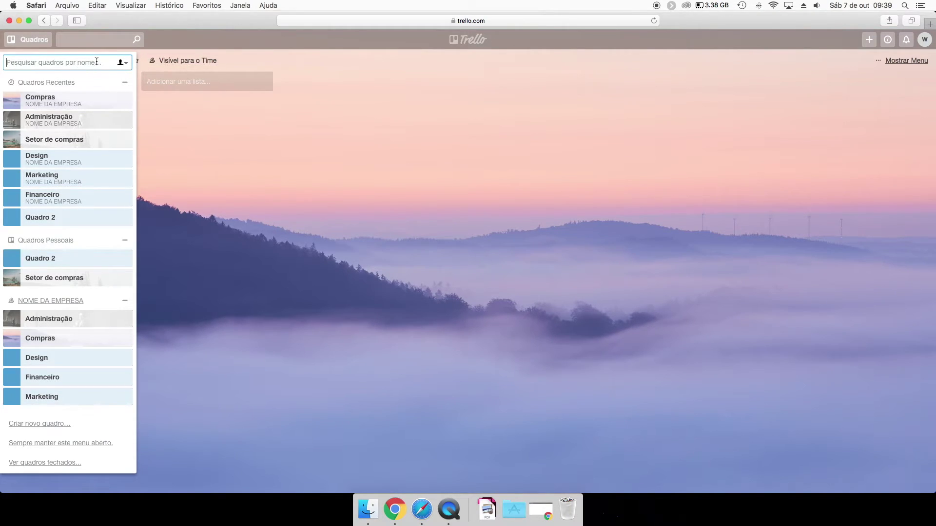
Open the Design board from the NOME DA EMPRESA team page and browse its menu.
{"action": "left_click", "coordinate": [53, 299]}
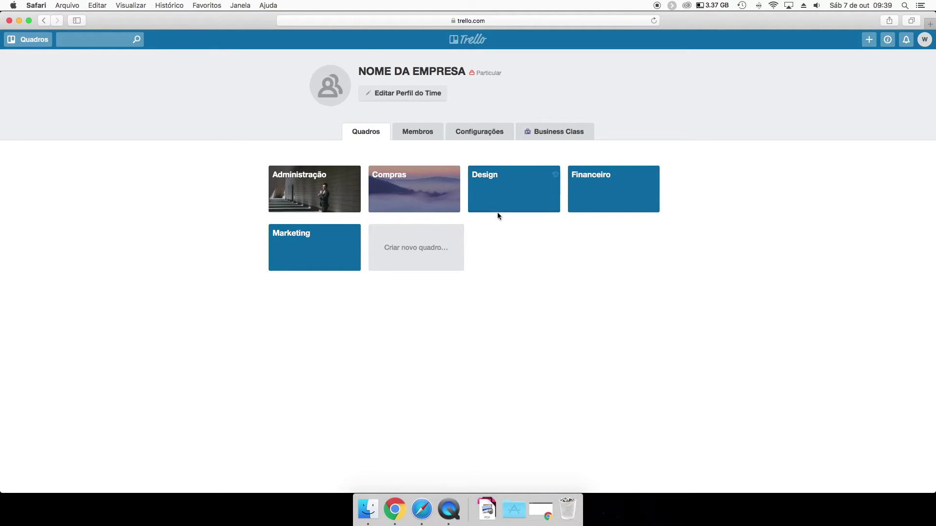
{"action": "left_click", "coordinate": [512, 191]}
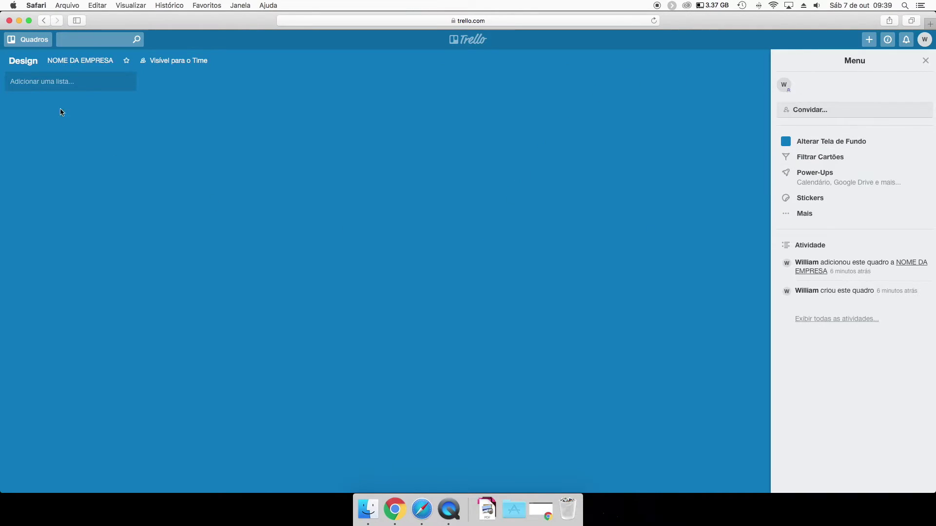
{"action": "left_click", "coordinate": [798, 217]}
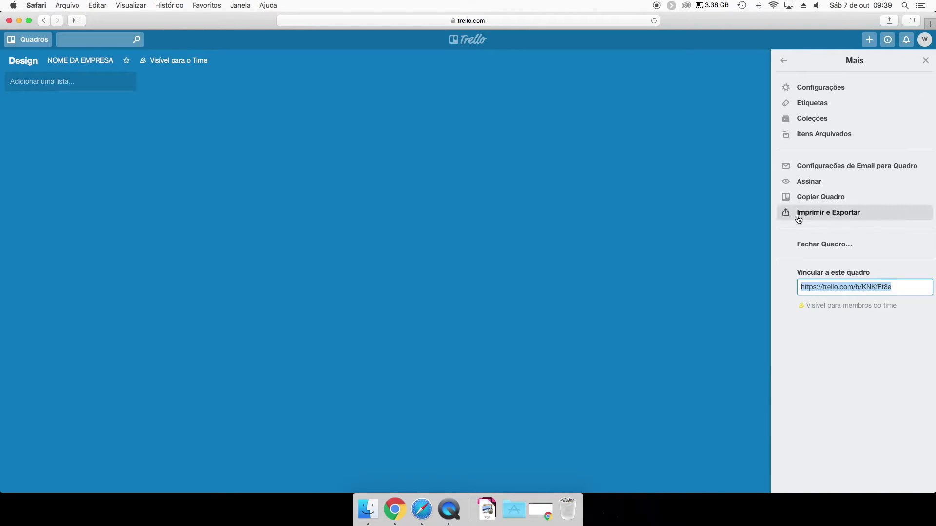
{"action": "left_click", "coordinate": [785, 61]}
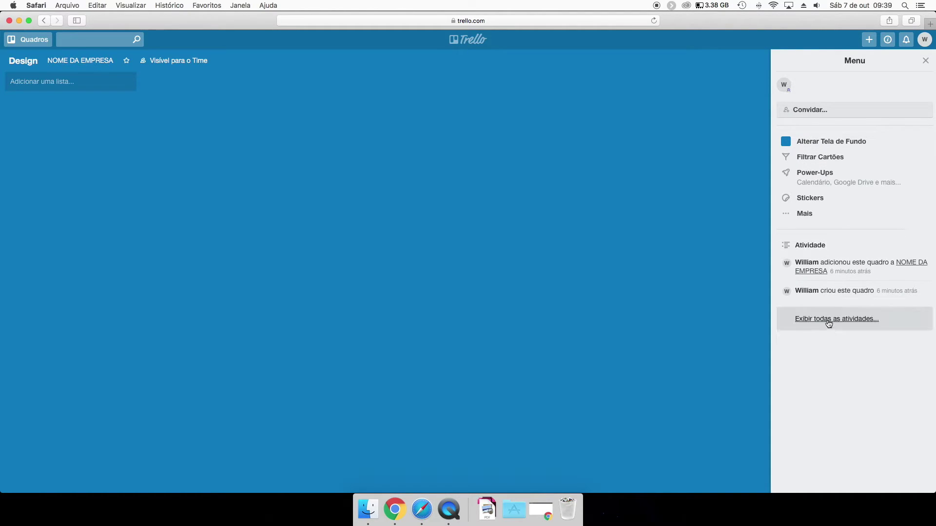
{"action": "left_click", "coordinate": [925, 61]}
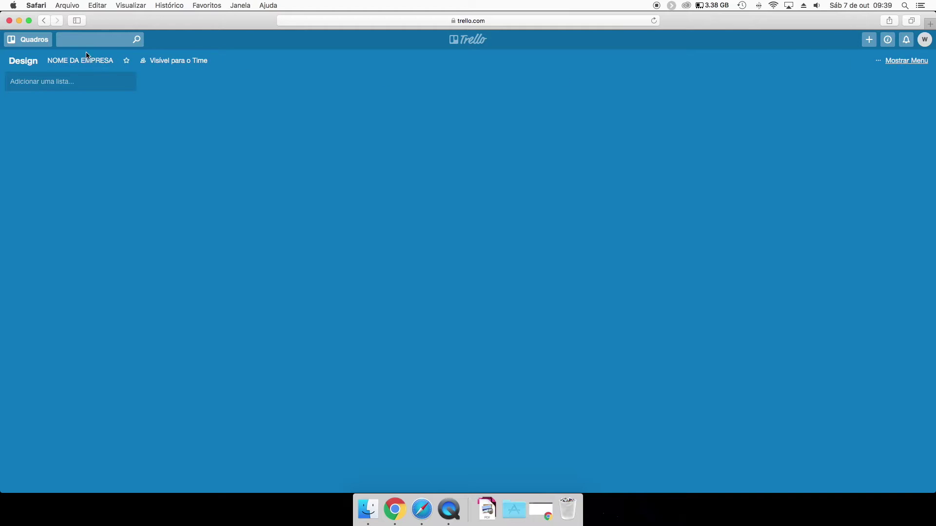
Look at Design's title and team options without changes, then reopen Administração.
{"action": "left_click", "coordinate": [31, 63]}
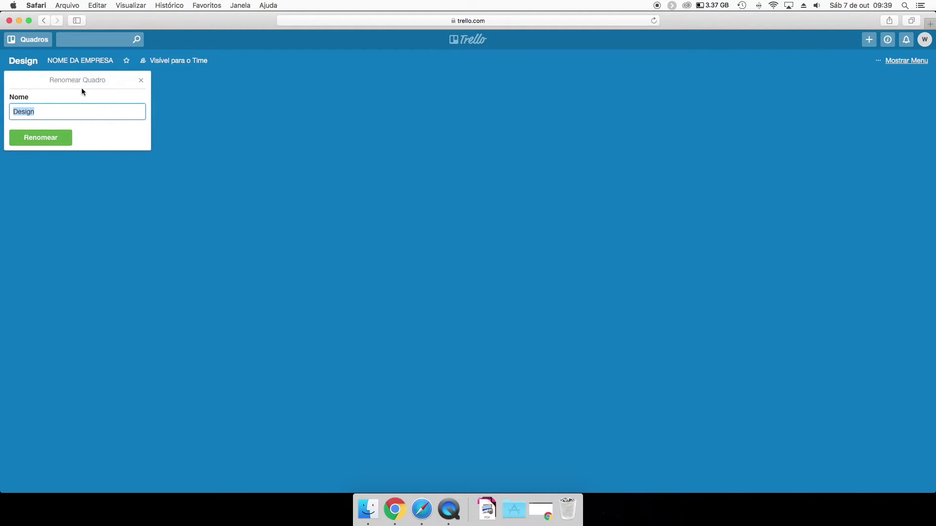
{"action": "left_click", "coordinate": [170, 80]}
{"action": "left_click", "coordinate": [98, 63]}
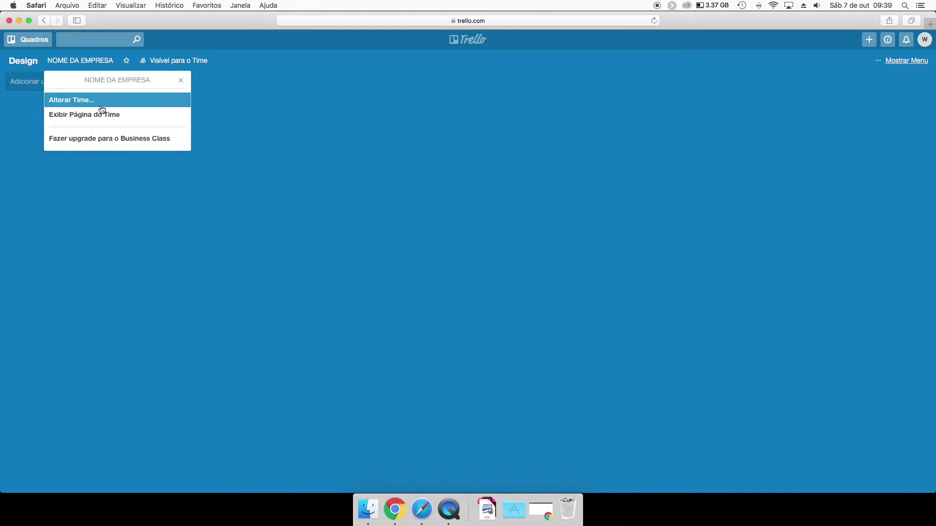
{"action": "left_click", "coordinate": [180, 80]}
{"action": "left_click", "coordinate": [23, 60]}
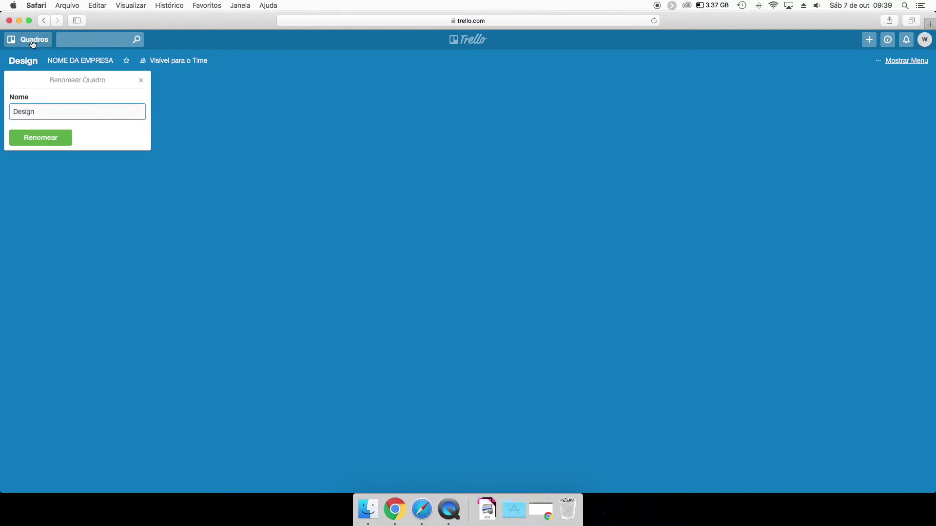
{"action": "left_click", "coordinate": [28, 39]}
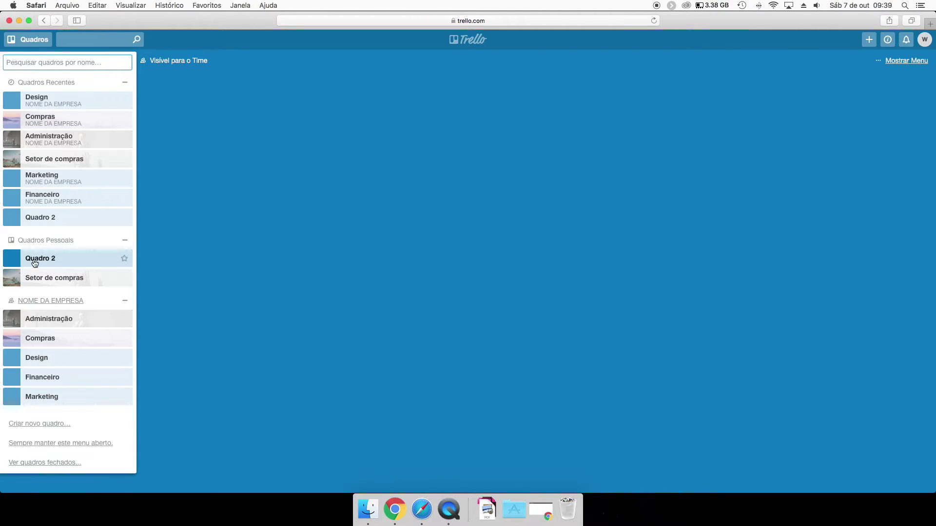
{"action": "left_click", "coordinate": [117, 323]}
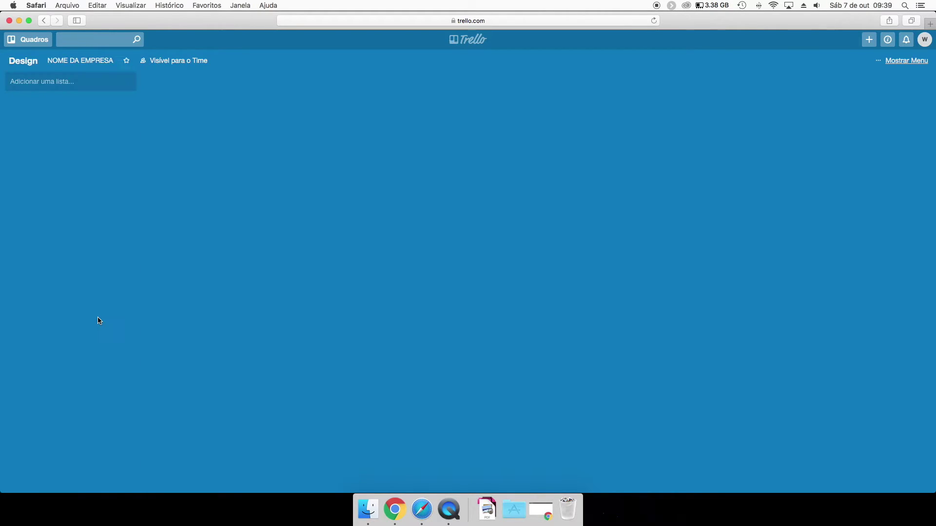
Open the Marketing board and close it via Menu > Mais > Fechar Quadro, confirming Fechar.
{"action": "left_click", "coordinate": [906, 60]}
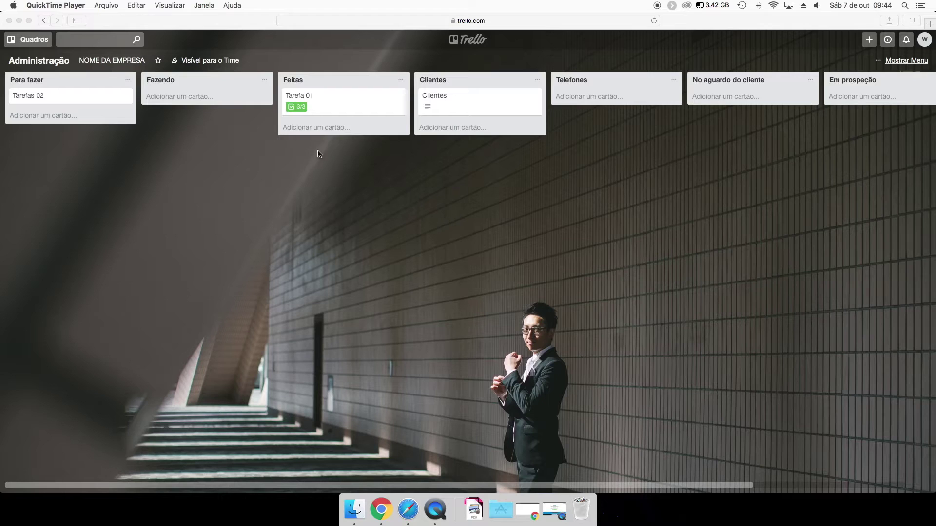
{"action": "left_click", "coordinate": [16, 55]}
{"action": "left_click", "coordinate": [29, 39]}
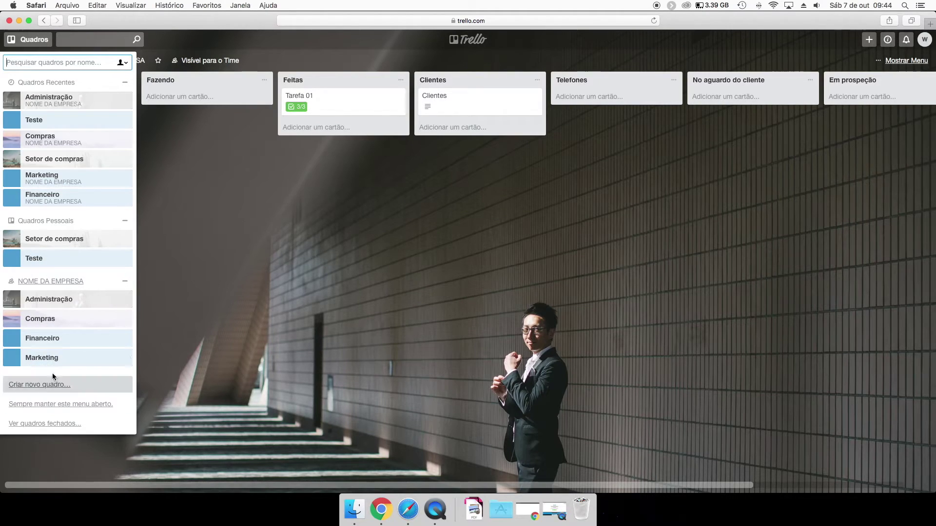
{"action": "left_click", "coordinate": [69, 360]}
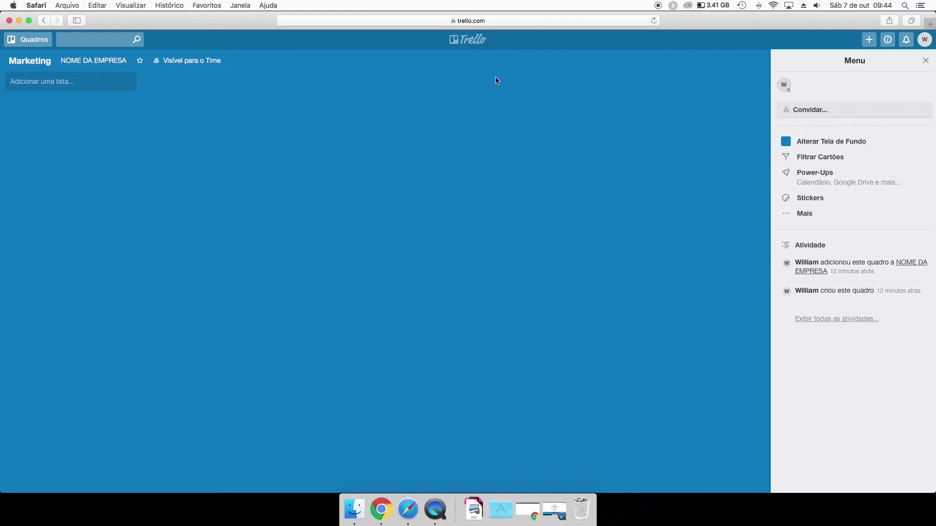
{"action": "left_click", "coordinate": [808, 214]}
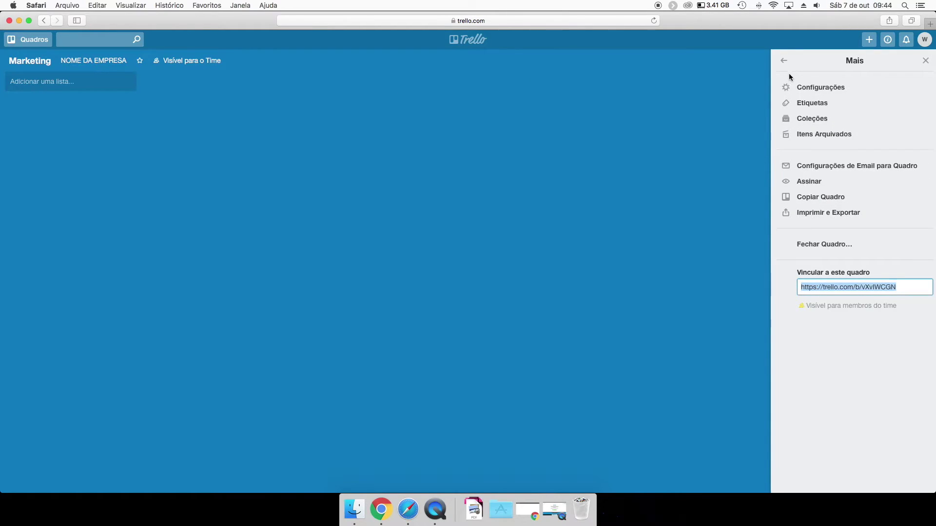
{"action": "left_click", "coordinate": [784, 60]}
{"action": "left_click", "coordinate": [925, 61]}
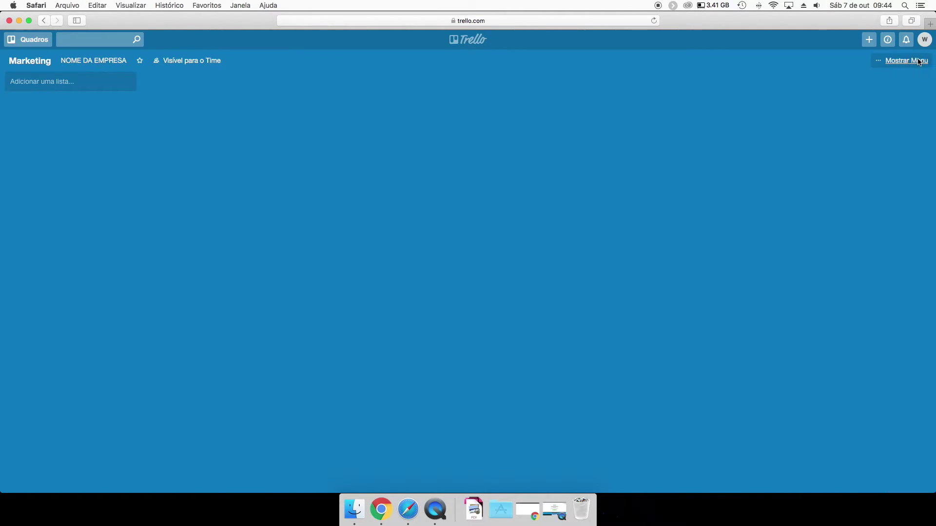
{"action": "left_click", "coordinate": [918, 61]}
{"action": "left_click", "coordinate": [804, 214]}
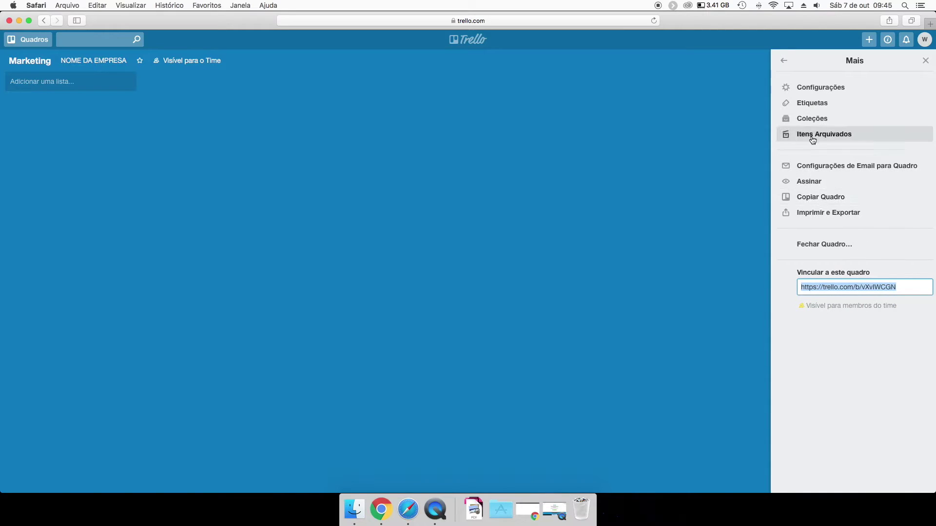
{"action": "left_click", "coordinate": [820, 245]}
{"action": "left_click", "coordinate": [824, 329]}
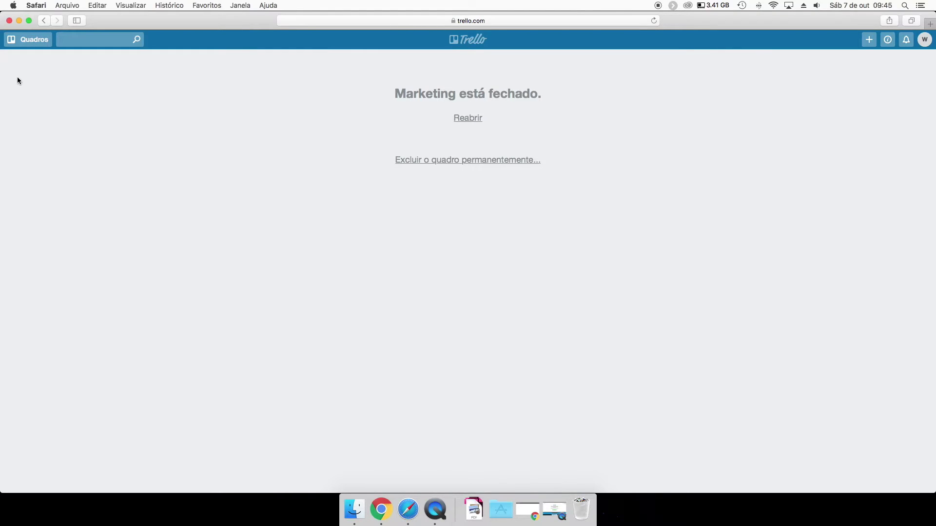
Permanently delete the Marketing board from the closed boards list.
{"action": "left_click", "coordinate": [37, 42]}
{"action": "left_click", "coordinate": [32, 44]}
{"action": "left_click", "coordinate": [38, 40]}
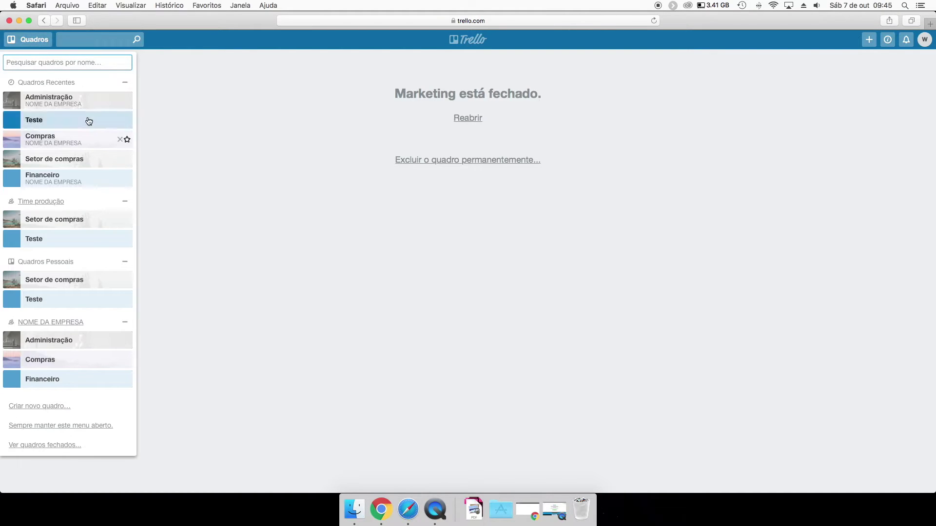
{"action": "left_click", "coordinate": [204, 169]}
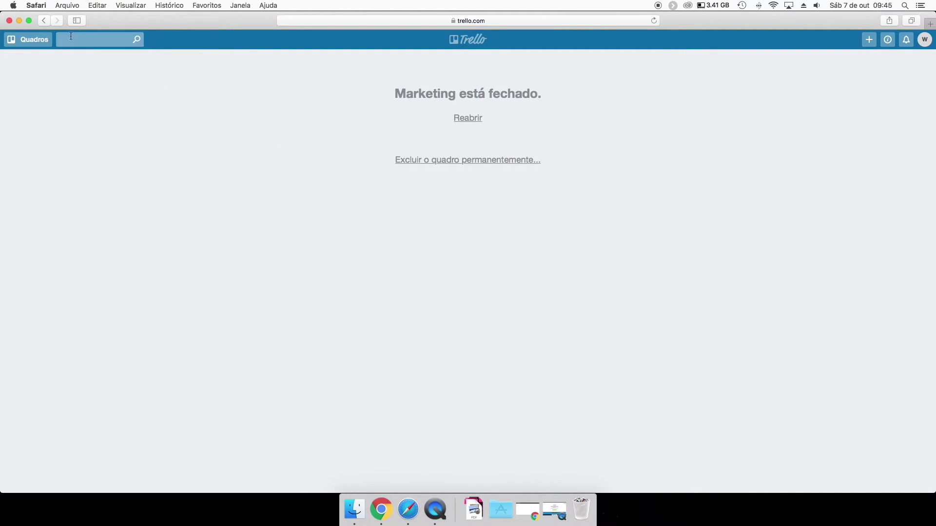
{"action": "left_click", "coordinate": [35, 41]}
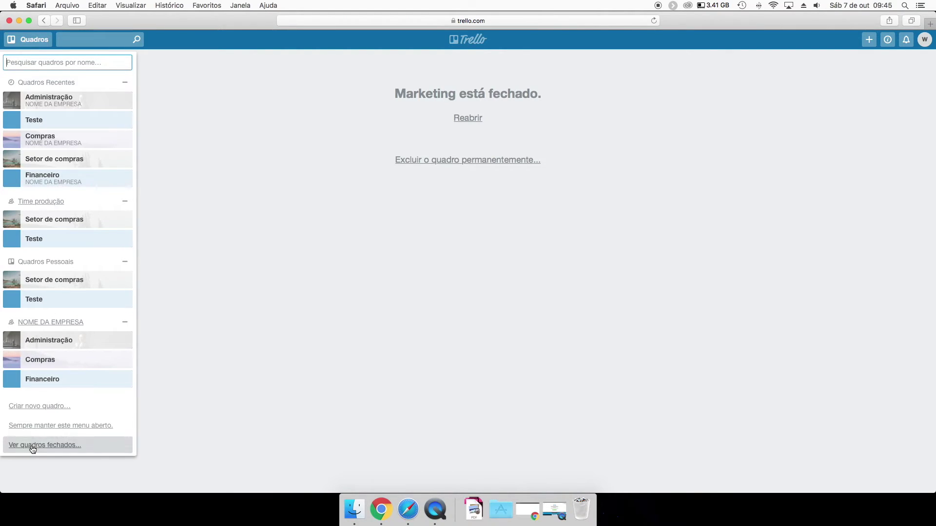
{"action": "left_click", "coordinate": [35, 446]}
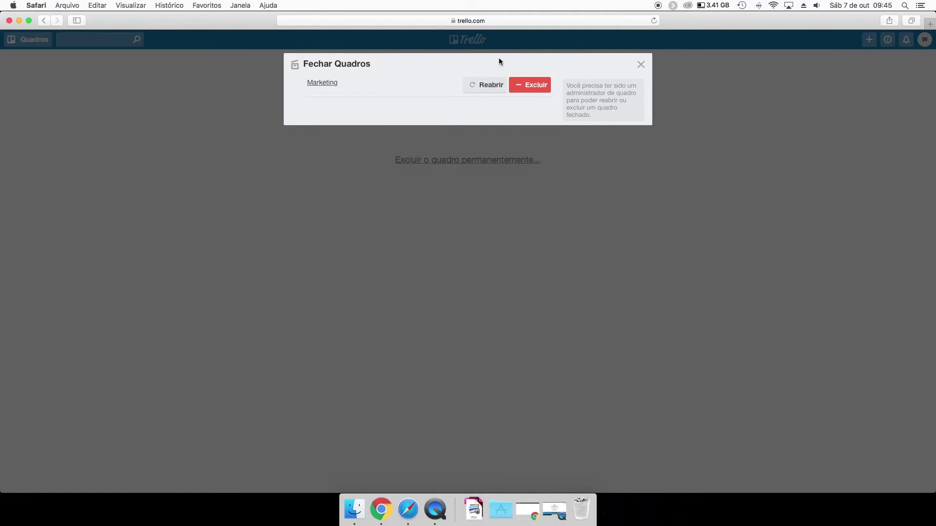
{"action": "left_click", "coordinate": [520, 87]}
{"action": "left_click", "coordinate": [575, 161]}
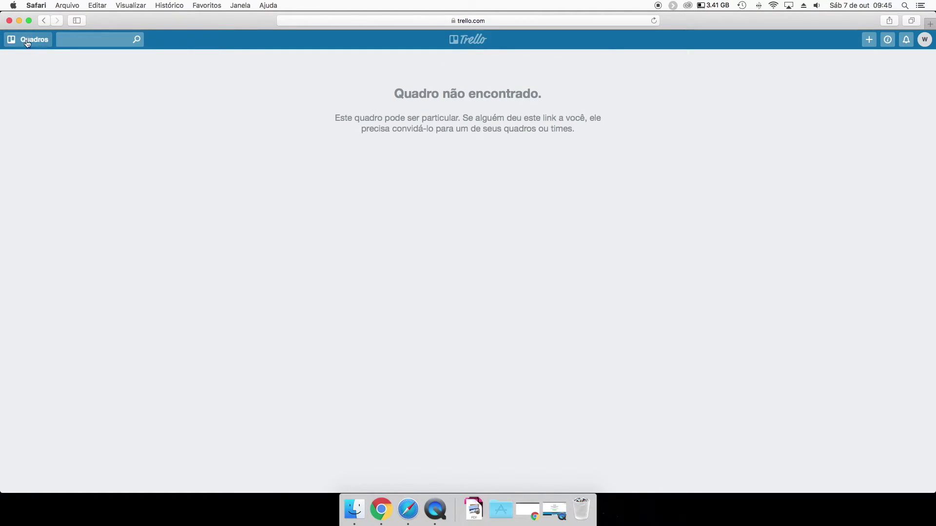
{"action": "left_click", "coordinate": [30, 39]}
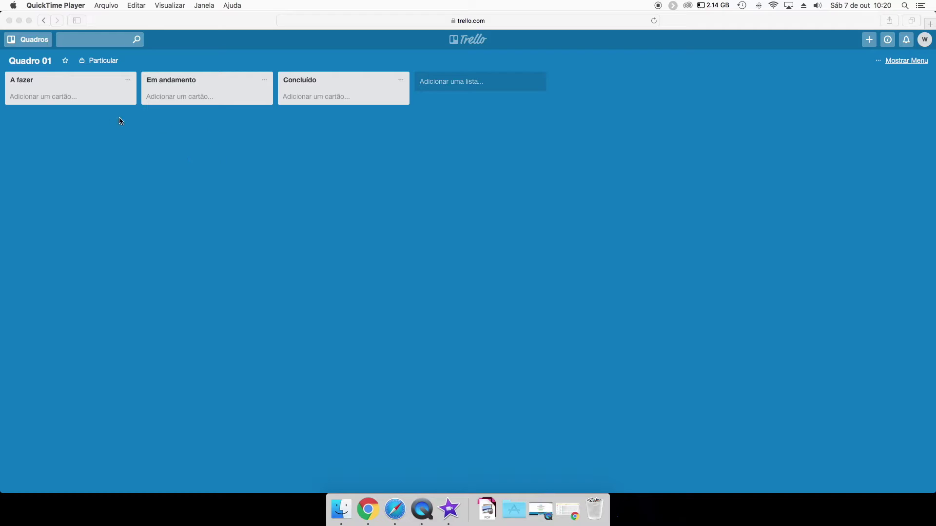
Create a team named Empresa with a new board named Finanças.
{"action": "left_click", "coordinate": [29, 45]}
{"action": "left_click", "coordinate": [30, 41]}
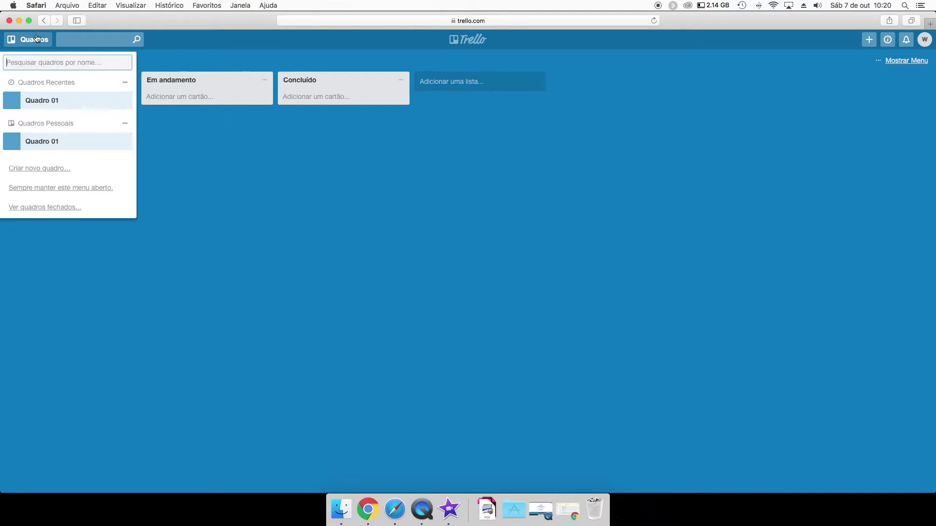
{"action": "left_click", "coordinate": [821, 95]}
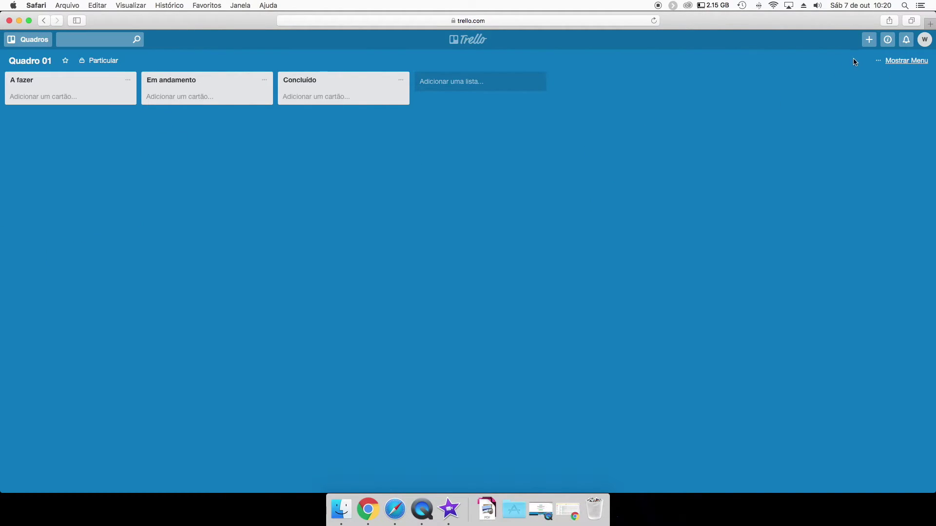
{"action": "left_click", "coordinate": [869, 39]}
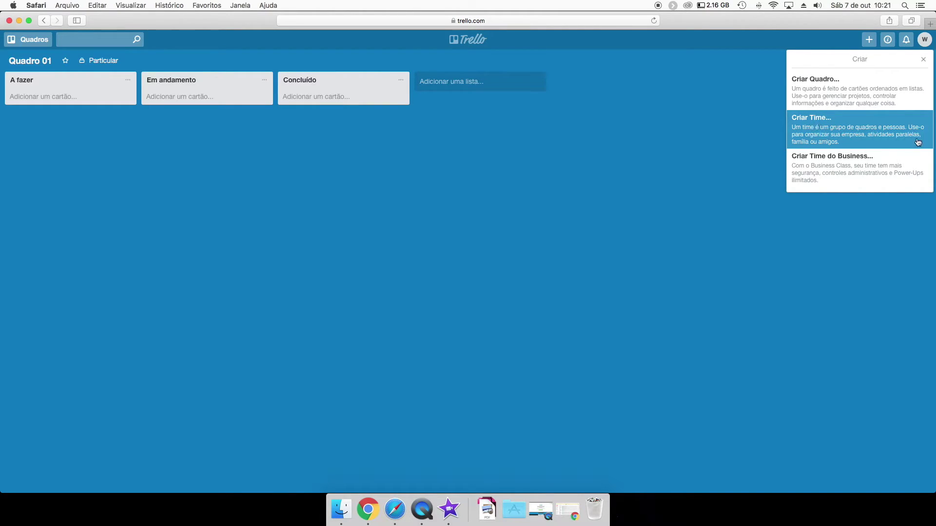
{"action": "left_click", "coordinate": [837, 127]}
{"action": "type", "text": "E"}
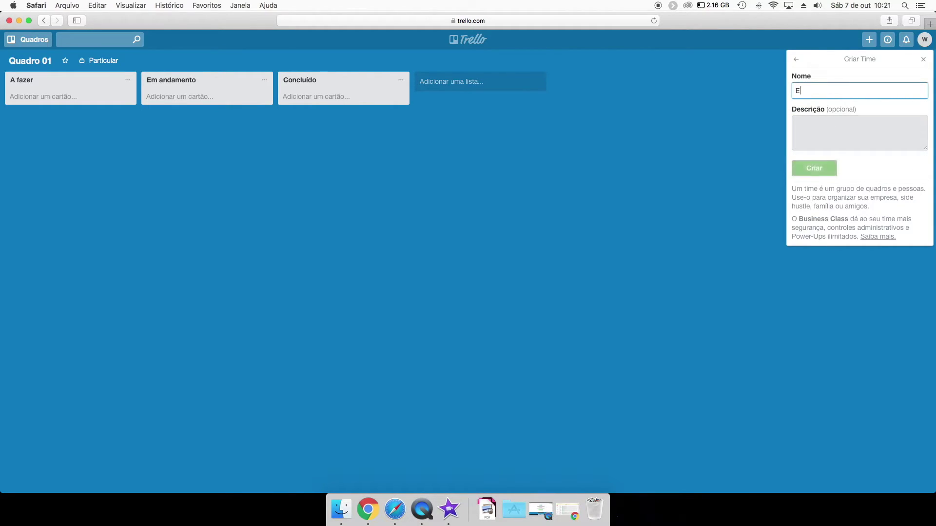
{"action": "type", "text": "mpresa"}
{"action": "key", "text": "Return"}
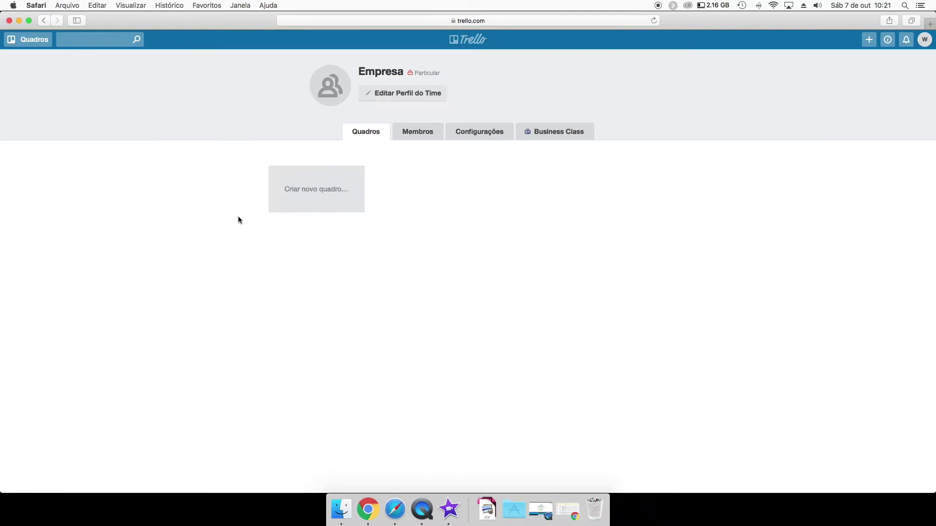
{"action": "left_click", "coordinate": [321, 194]}
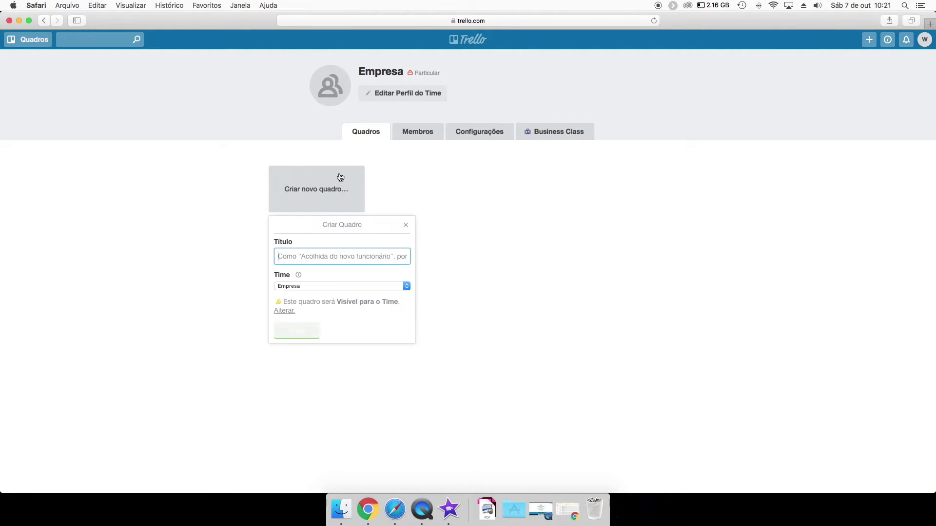
{"action": "type", "text": "Fi"}
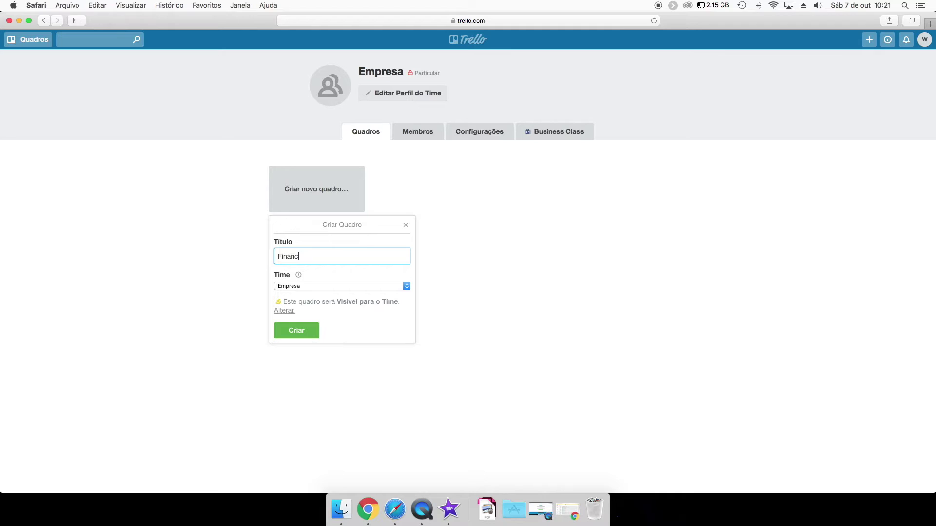
{"action": "type", "text": "nanças"}
{"action": "key", "text": "Return"}
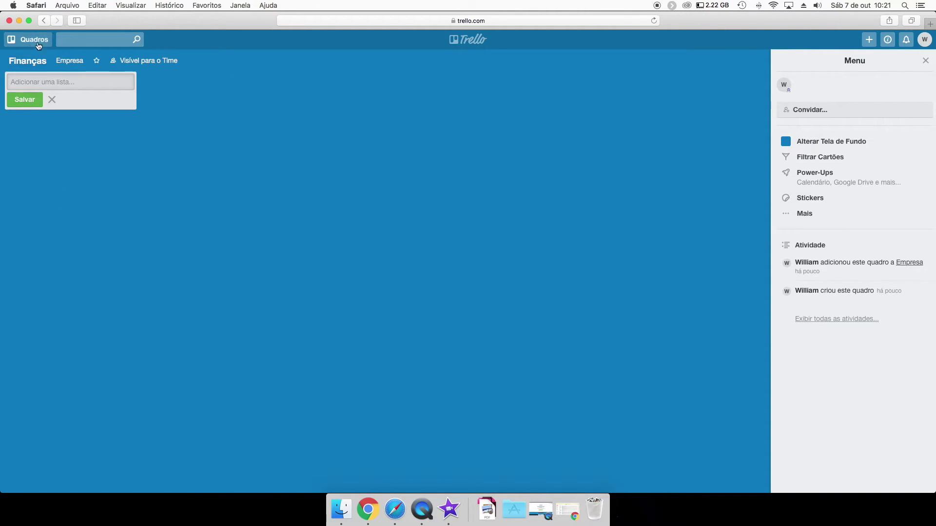
Create a second Empresa board named Marketing.
{"action": "left_click", "coordinate": [29, 39]}
{"action": "left_click", "coordinate": [33, 185]}
{"action": "left_click", "coordinate": [404, 192]}
{"action": "type", "text": "Marketing"}
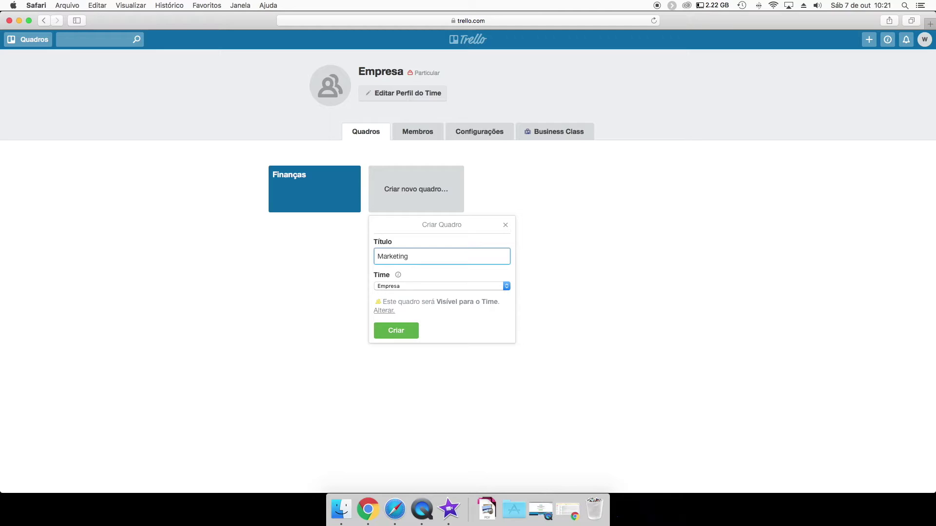
{"action": "left_click", "coordinate": [393, 331]}
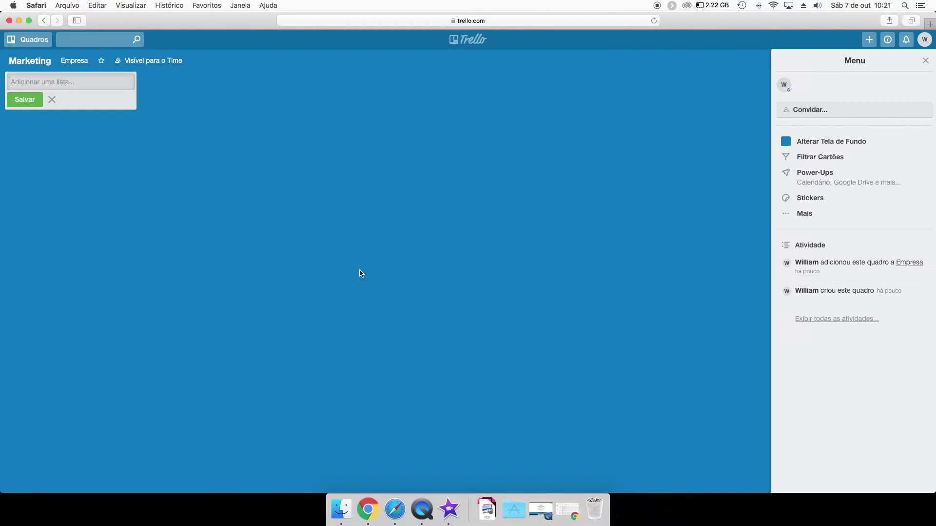
Check the boards list showing Empresa's Finanças and Marketing boards.
{"action": "left_click", "coordinate": [16, 40]}
{"action": "left_click", "coordinate": [708, 131]}
{"action": "left_click", "coordinate": [926, 58]}
{"action": "left_click", "coordinate": [28, 40]}
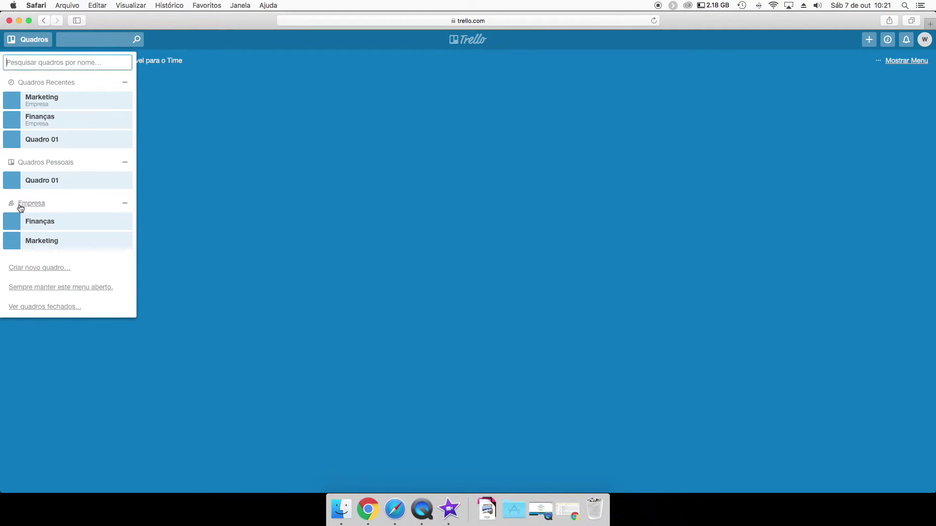
{"action": "left_click", "coordinate": [868, 40]}
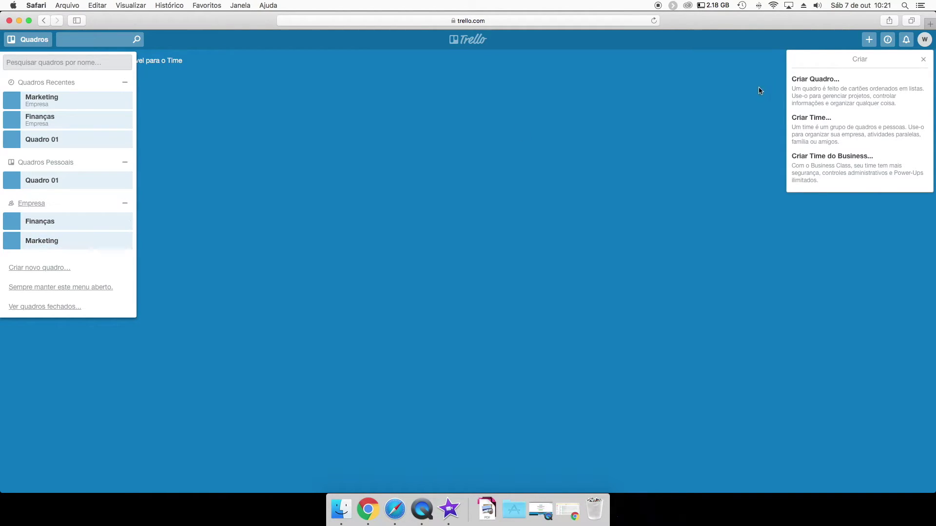
Create a new team named Setor de marketing.
{"action": "left_click", "coordinate": [821, 125]}
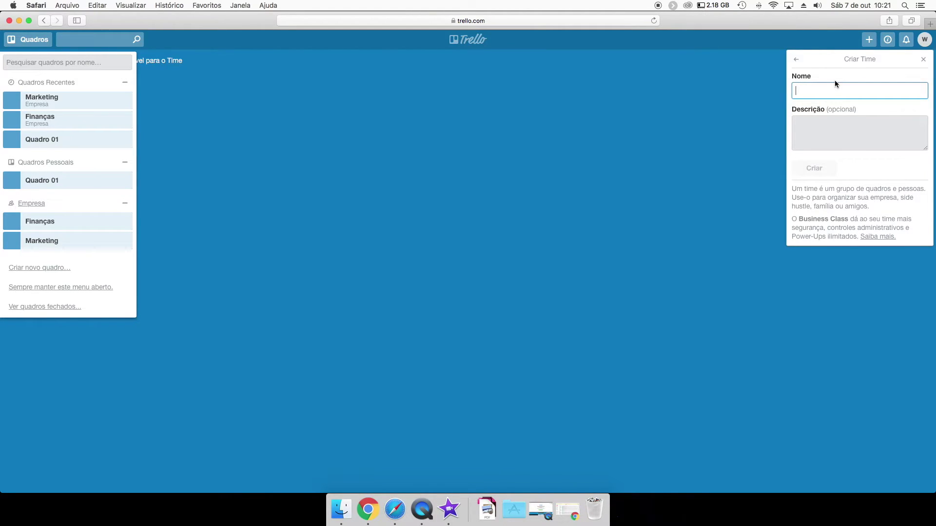
{"action": "type", "text": "Setor de marketing"}
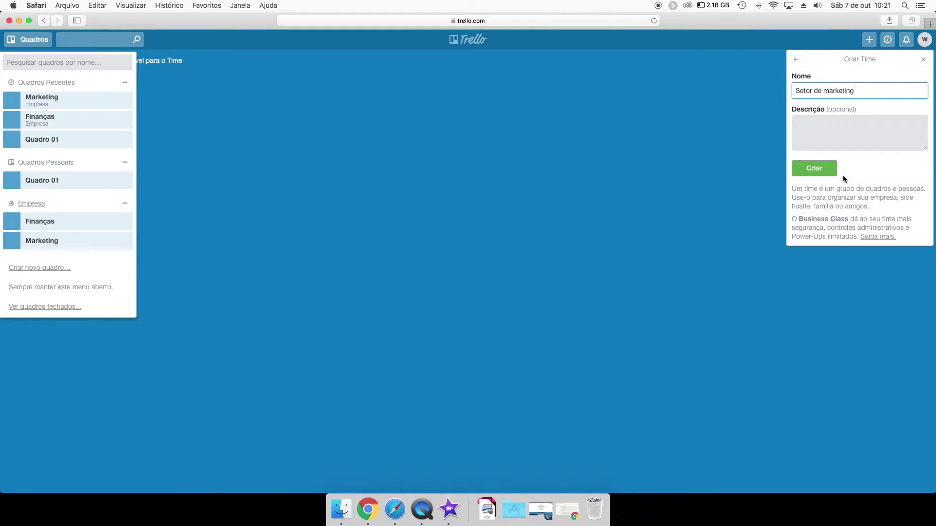
{"action": "left_click", "coordinate": [809, 165]}
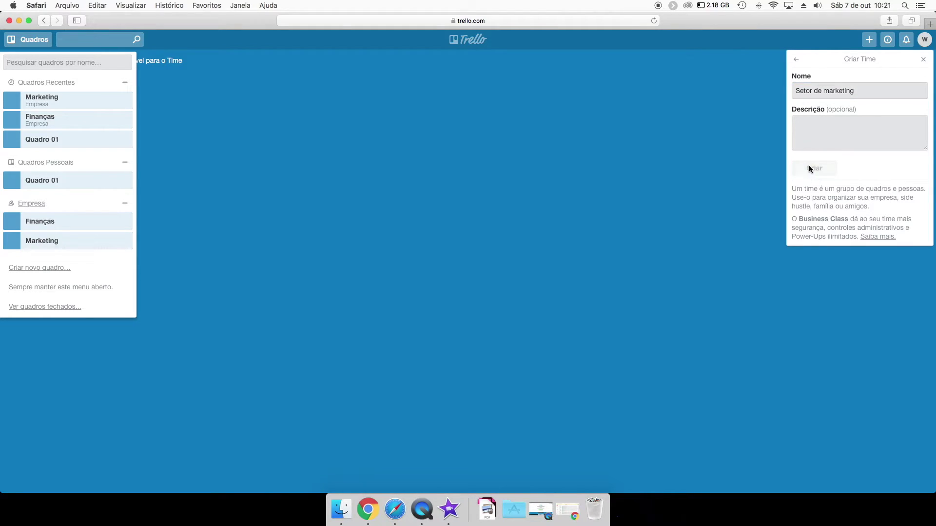
{"action": "left_click", "coordinate": [28, 39]}
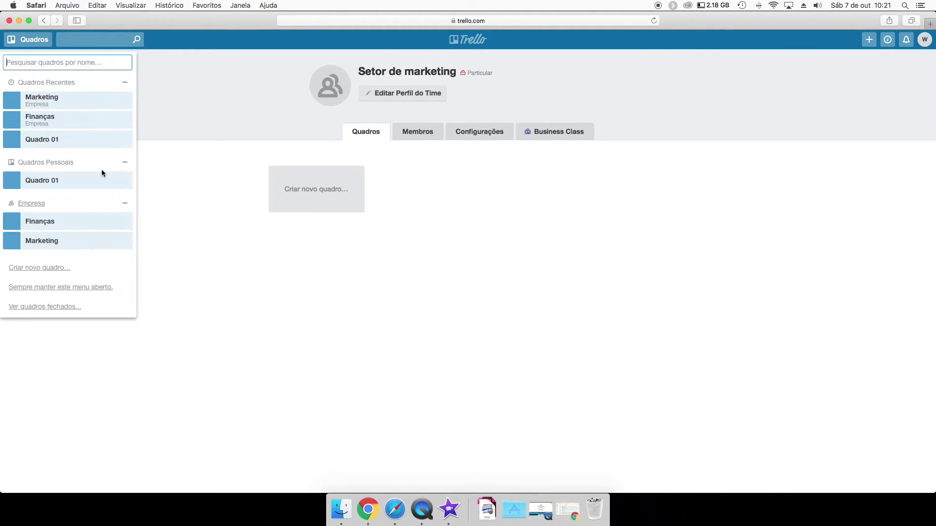
{"action": "left_click", "coordinate": [273, 268]}
Create a board named Quadro 01 in the Setor de marketing team.
{"action": "left_click", "coordinate": [317, 190]}
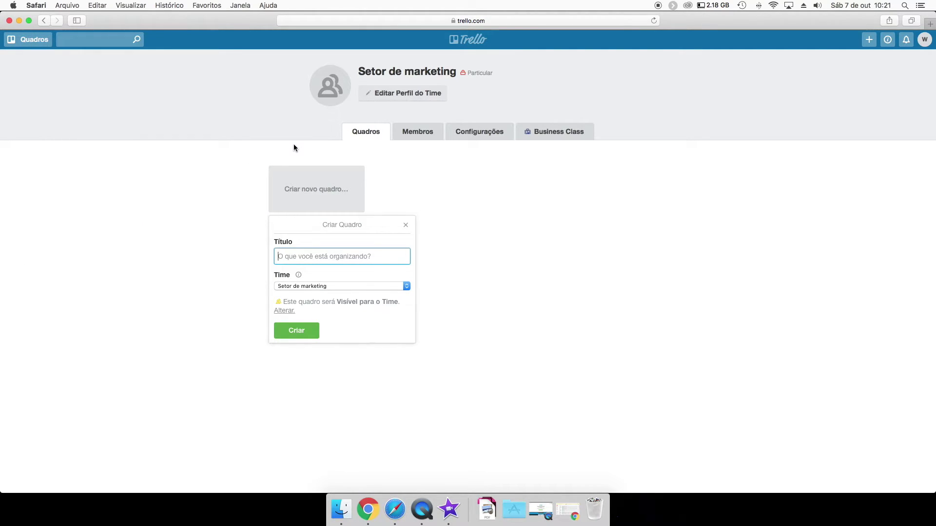
{"action": "type", "text": "Quadro 01"}
{"action": "key", "text": "Return"}
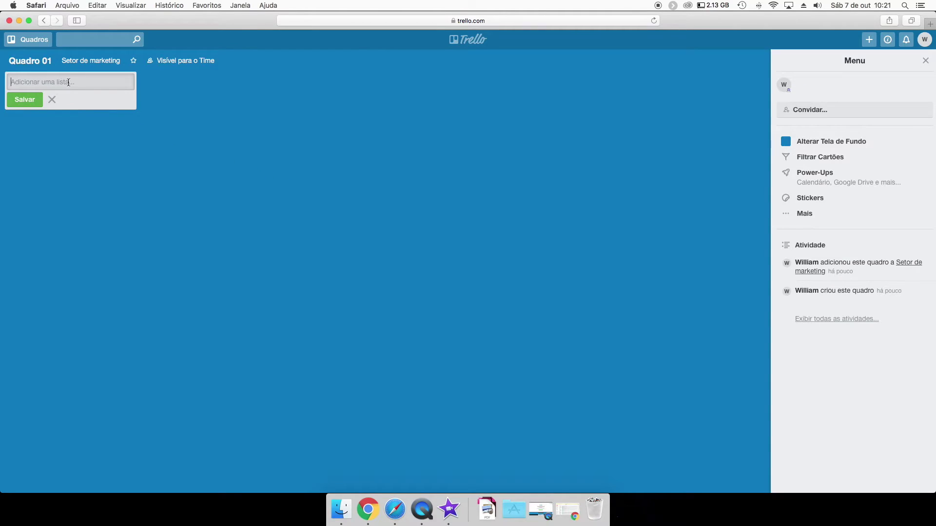
{"action": "left_click", "coordinate": [27, 40]}
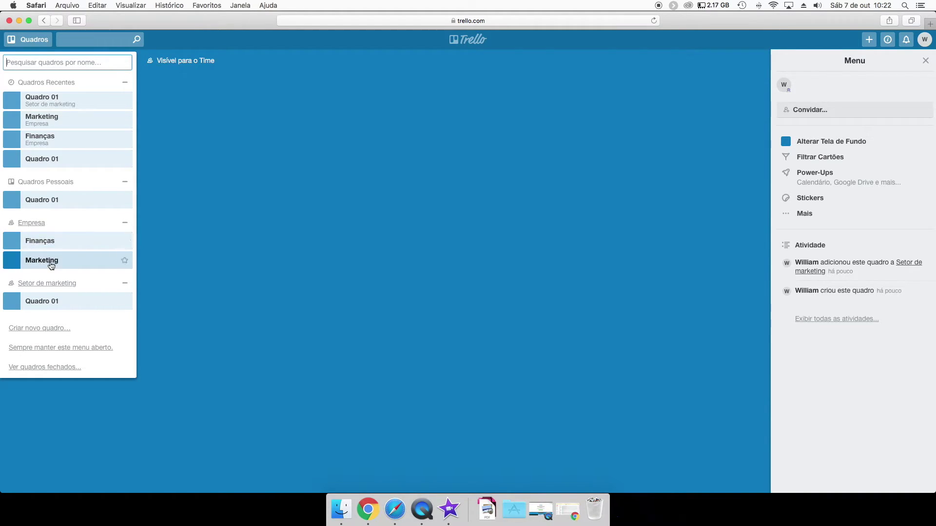
{"action": "left_click", "coordinate": [125, 223]}
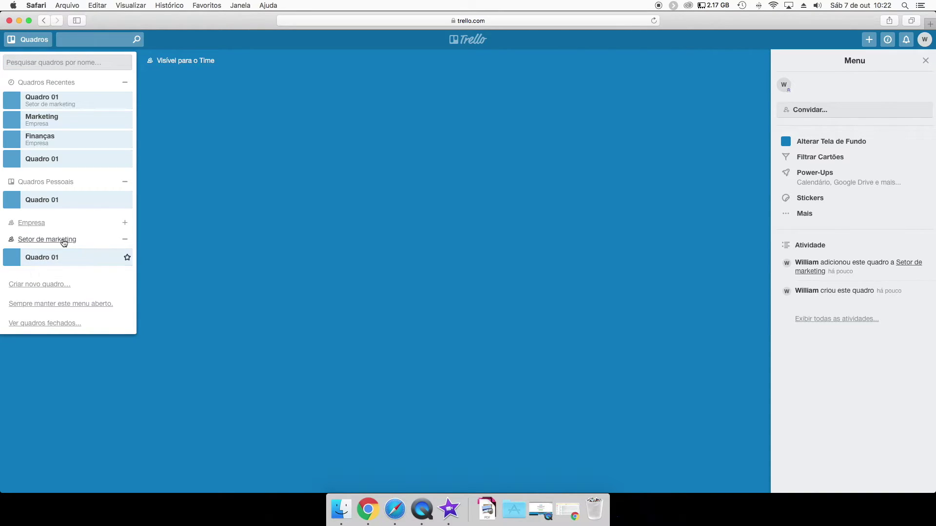
Create a team named Setor de vendas with its own Quadro 01 board.
{"action": "left_click", "coordinate": [869, 39]}
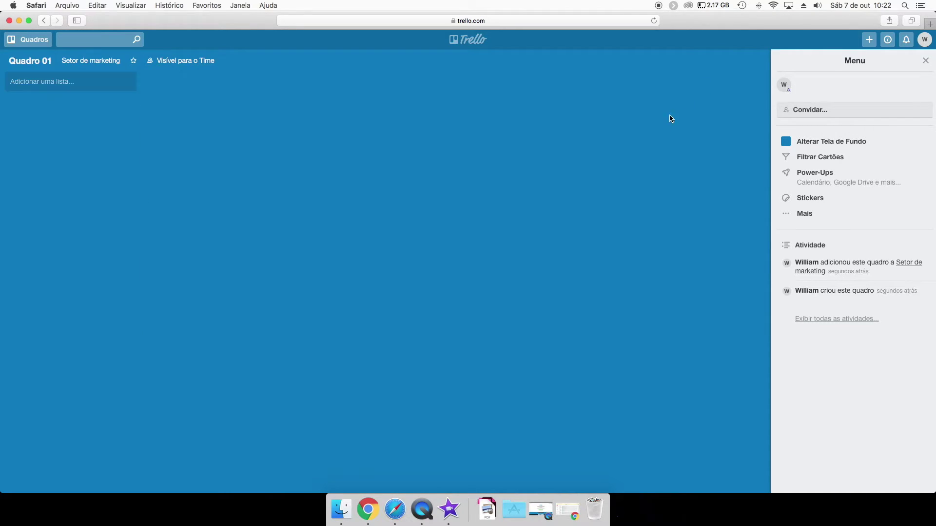
{"action": "left_click", "coordinate": [827, 122]}
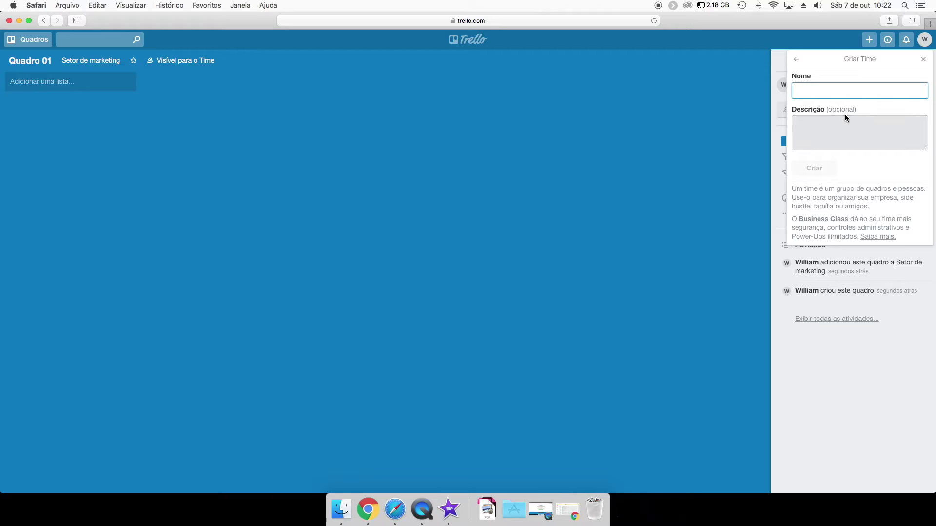
{"action": "type", "text": "Setor de vendas"}
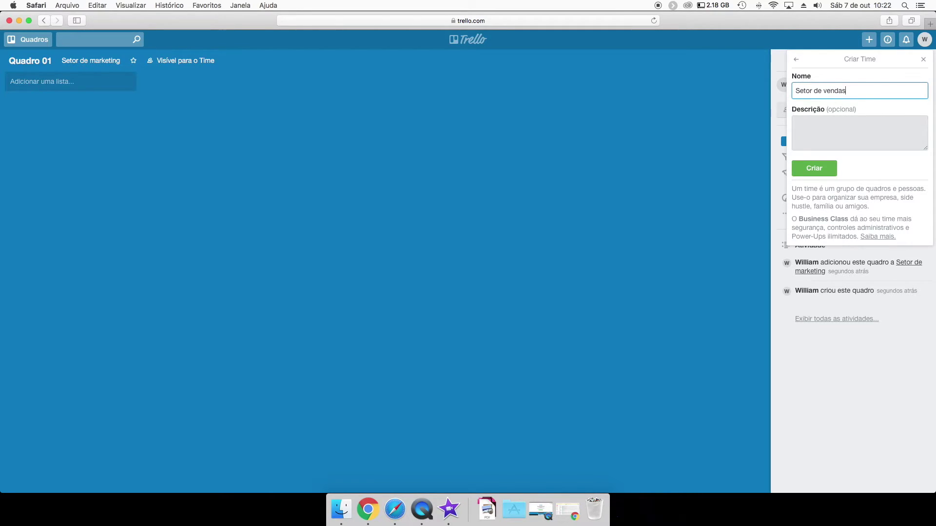
{"action": "key", "text": "Return"}
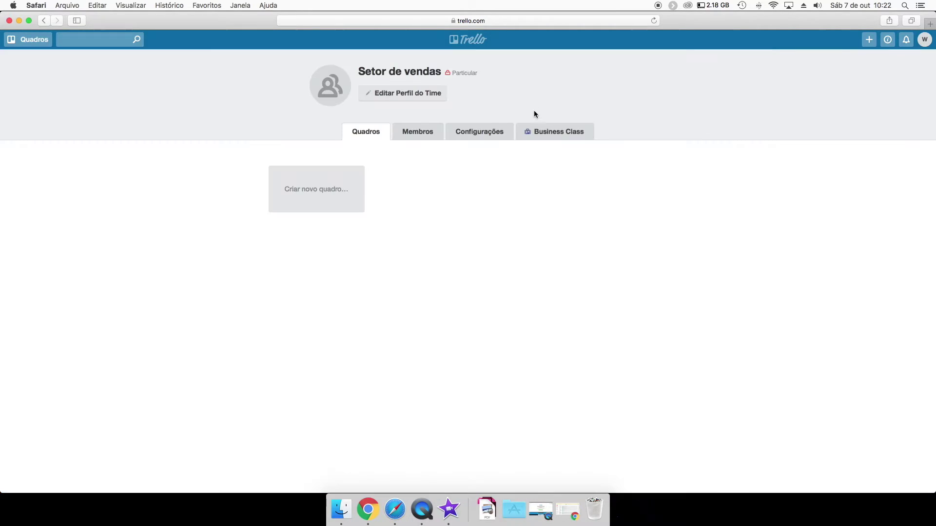
{"action": "left_click", "coordinate": [309, 180]}
{"action": "type", "text": "qau"}
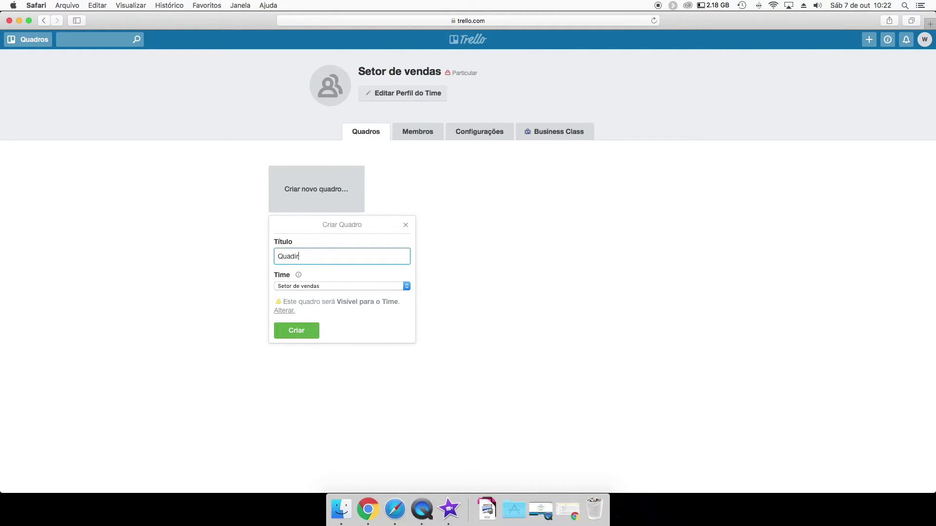
{"action": "type", "text": "dro 01"}
{"action": "key", "text": "Return"}
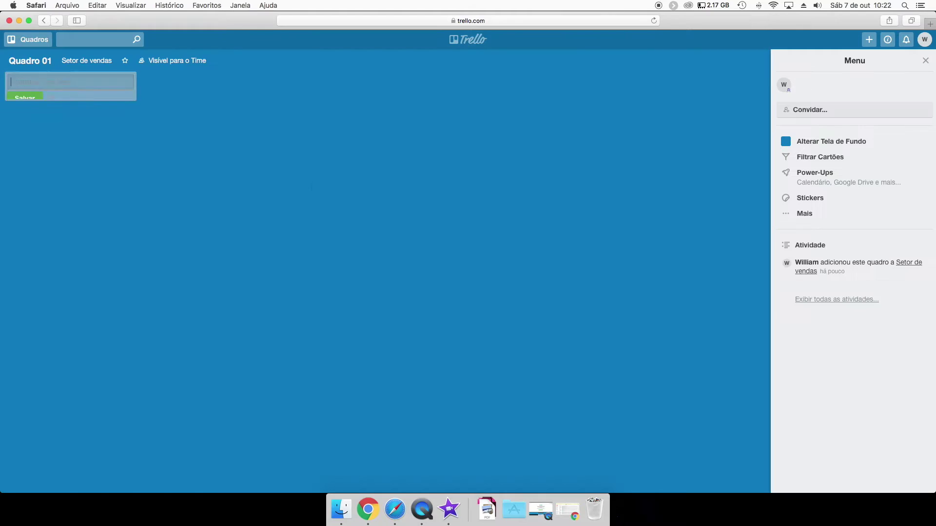
Expand and collapse the team groups in the boards list to review every team's boards.
{"action": "left_click", "coordinate": [21, 42]}
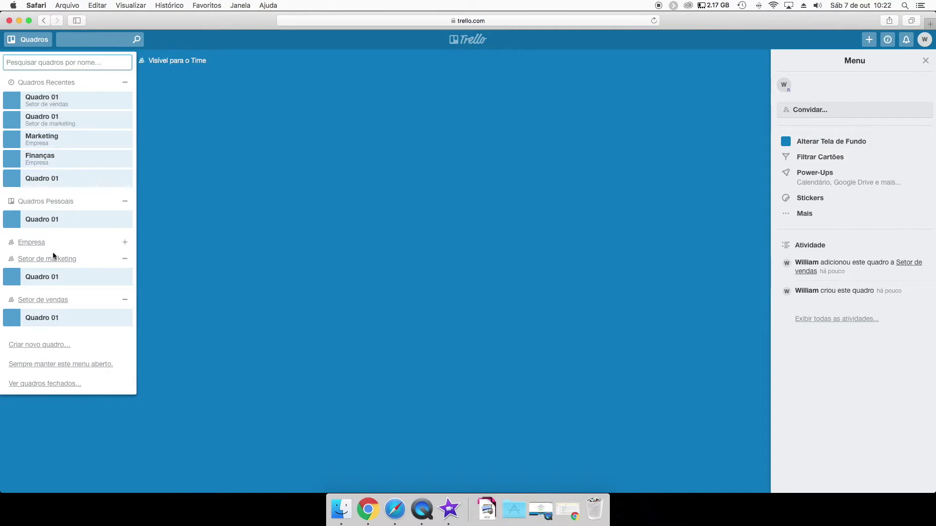
{"action": "left_click", "coordinate": [125, 259]}
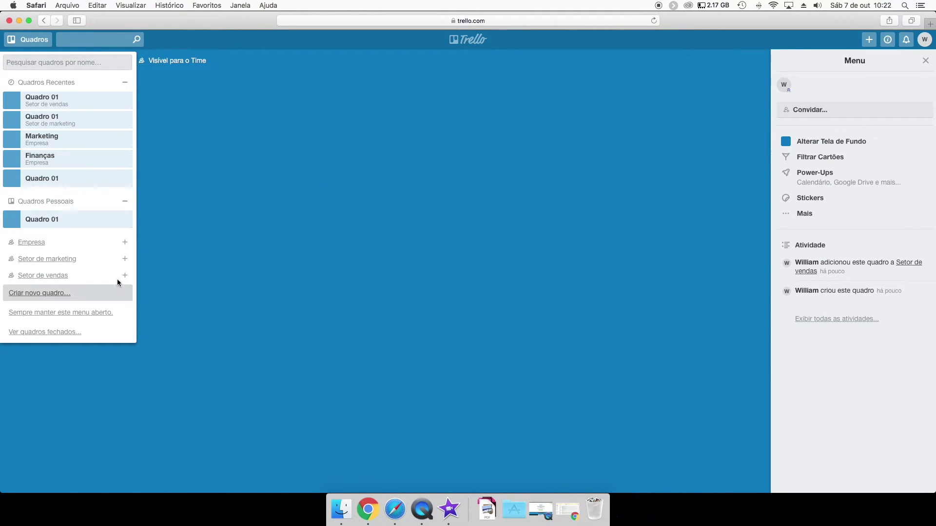
{"action": "left_click", "coordinate": [125, 260]}
{"action": "left_click", "coordinate": [125, 242]}
{"action": "left_click", "coordinate": [124, 243]}
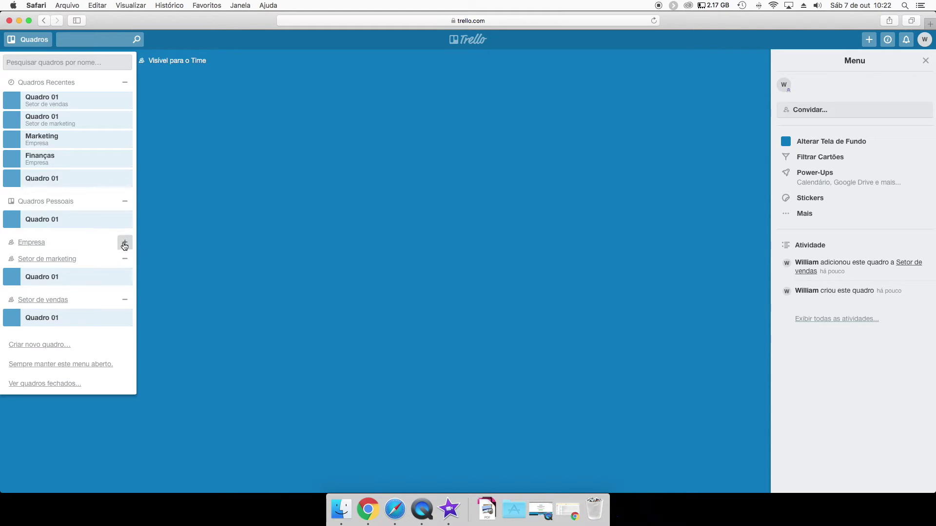
{"action": "left_click", "coordinate": [125, 262]}
{"action": "left_click", "coordinate": [125, 201]}
{"action": "left_click", "coordinate": [125, 83]}
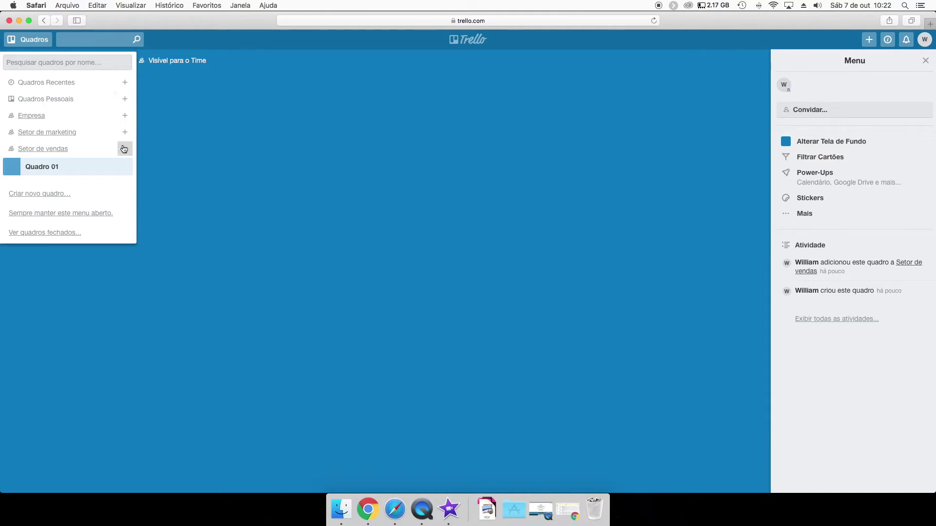
{"action": "left_click", "coordinate": [124, 148]}
{"action": "left_click", "coordinate": [125, 149]}
{"action": "left_click", "coordinate": [125, 132]}
{"action": "left_click", "coordinate": [125, 116]}
{"action": "left_click", "coordinate": [167, 128]}
{"action": "left_click", "coordinate": [28, 39]}
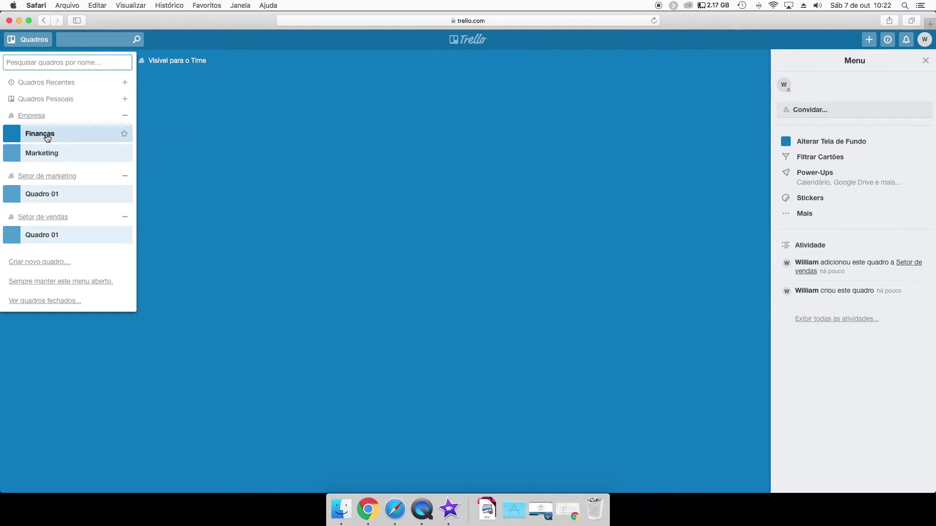
Open the Finanças board from the Empresa team page.
{"action": "left_click", "coordinate": [47, 138]}
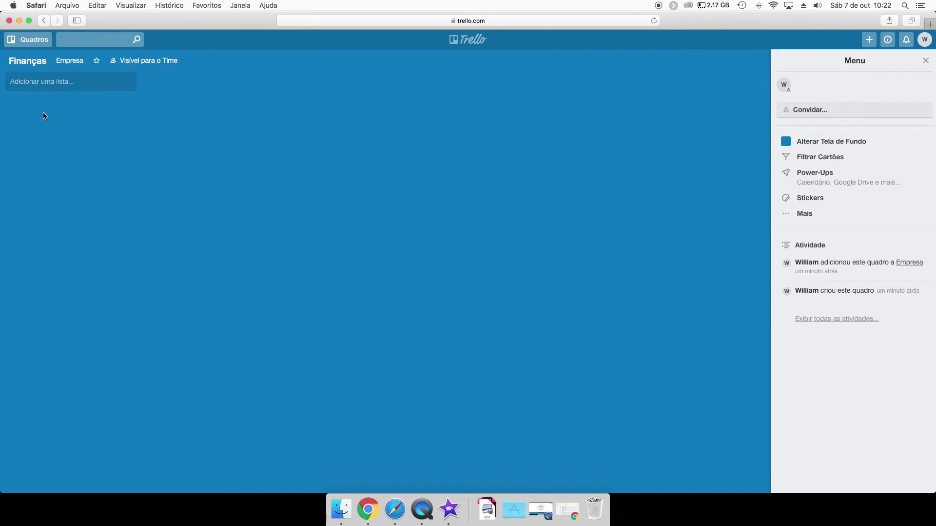
{"action": "left_click", "coordinate": [29, 34]}
{"action": "left_click", "coordinate": [33, 116]}
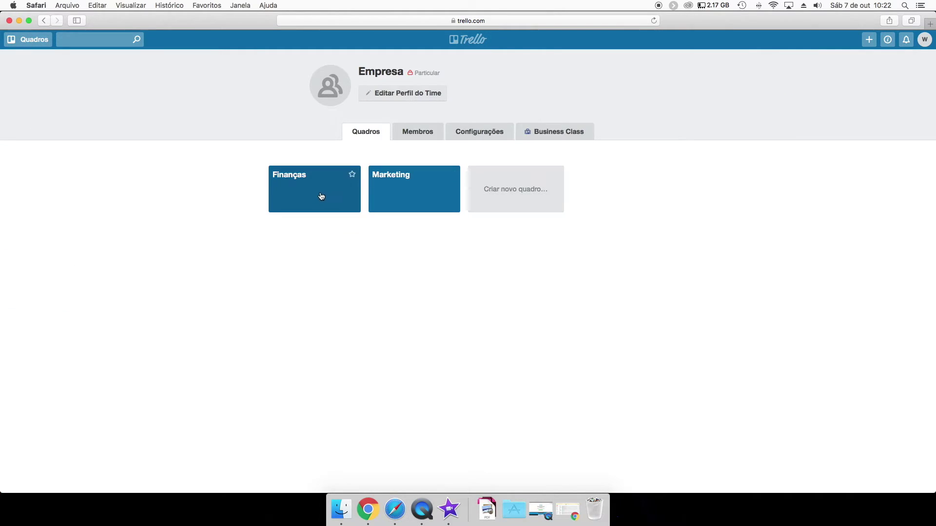
{"action": "left_click", "coordinate": [306, 204]}
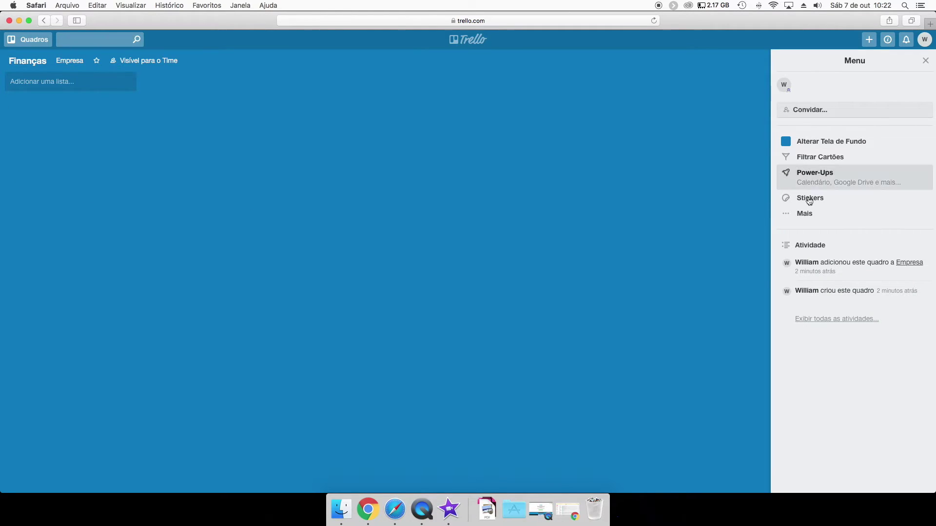
{"action": "left_click", "coordinate": [925, 60]}
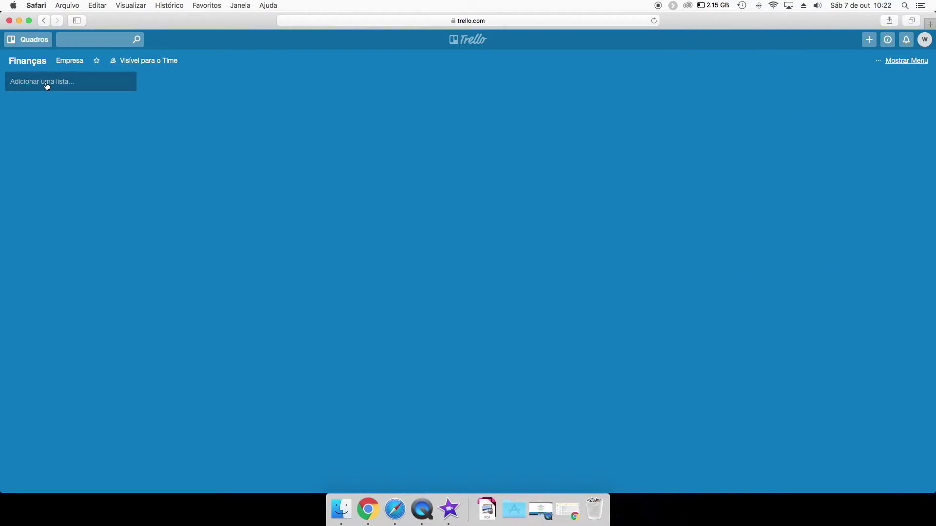
Add a list named listas to the Finanças board.
{"action": "left_click", "coordinate": [61, 86]}
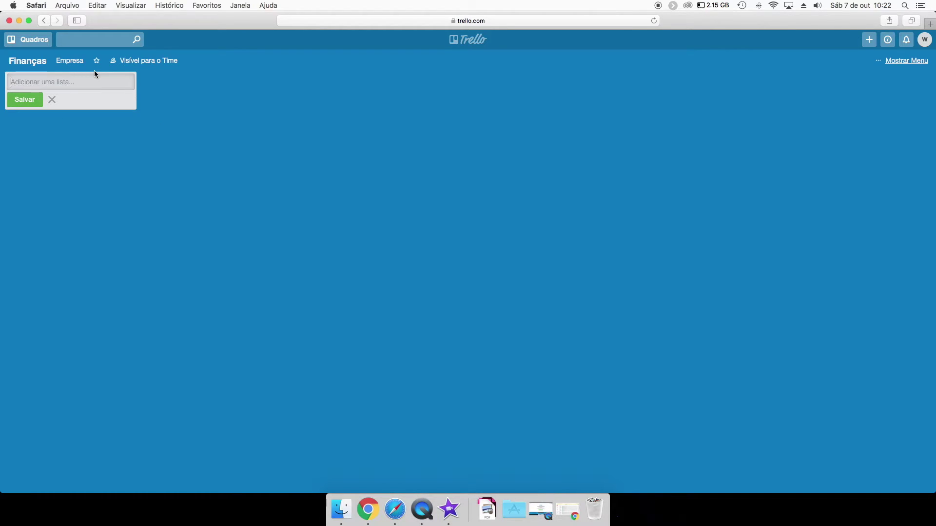
{"action": "type", "text": "listas"}
{"action": "key", "text": "Return"}
{"action": "type", "text": "listas"}
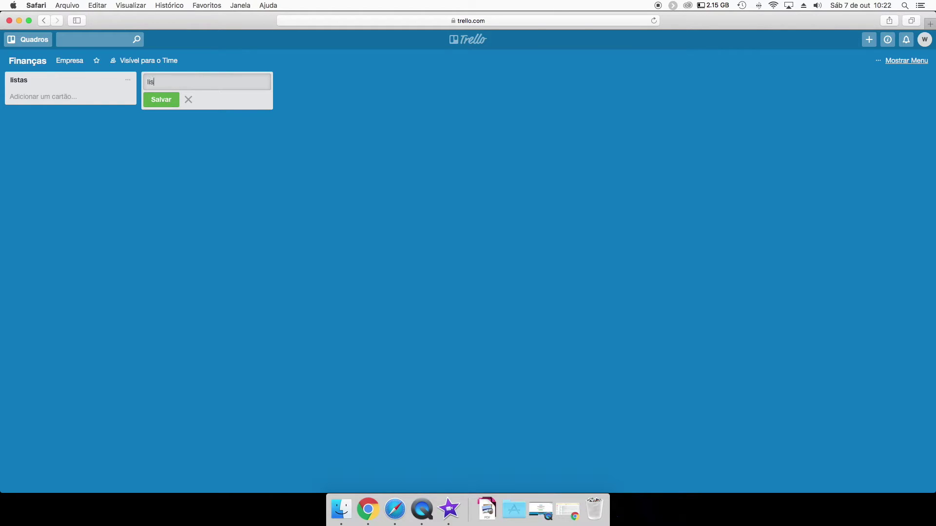
{"action": "key", "text": "Return"}
{"action": "left_click", "coordinate": [28, 39]}
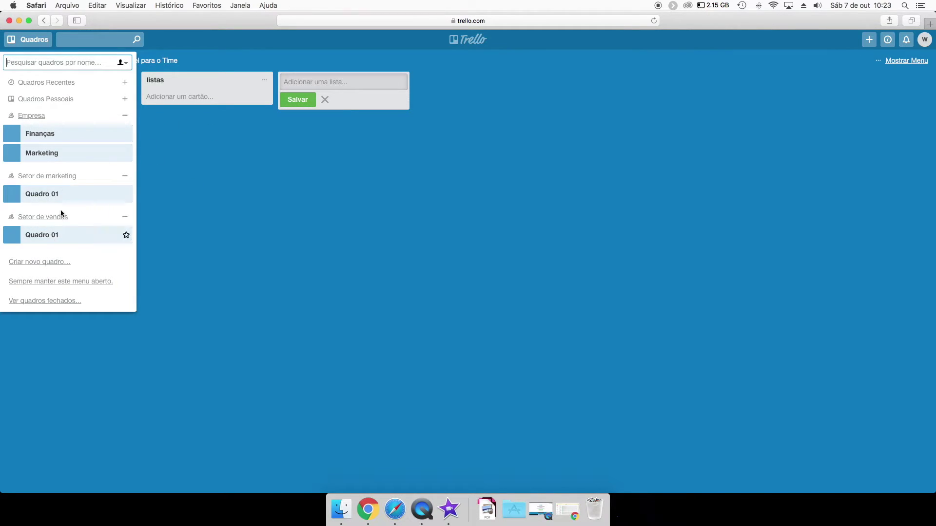
Rename the Setor de marketing team's Quadro 01 board to 'Pesquisa'.
{"action": "left_click", "coordinate": [44, 176]}
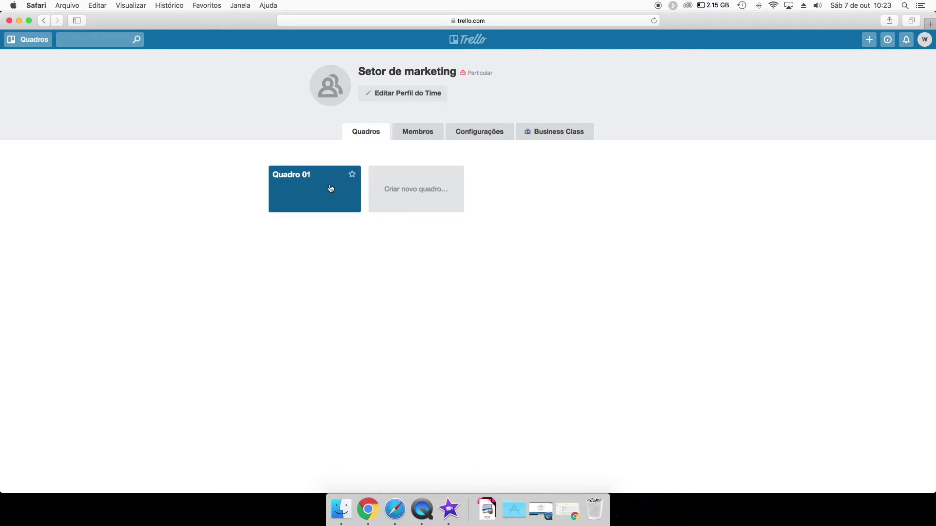
{"action": "left_click", "coordinate": [312, 199]}
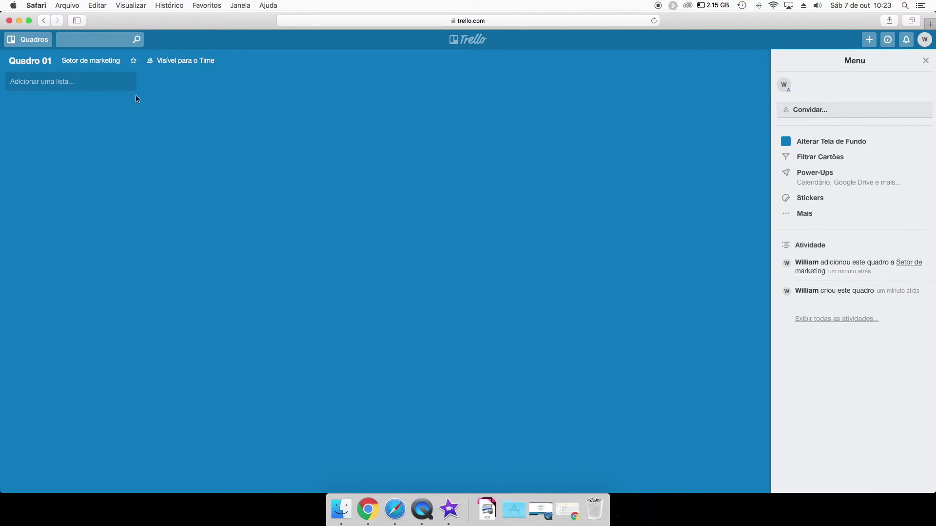
{"action": "left_click", "coordinate": [30, 61]}
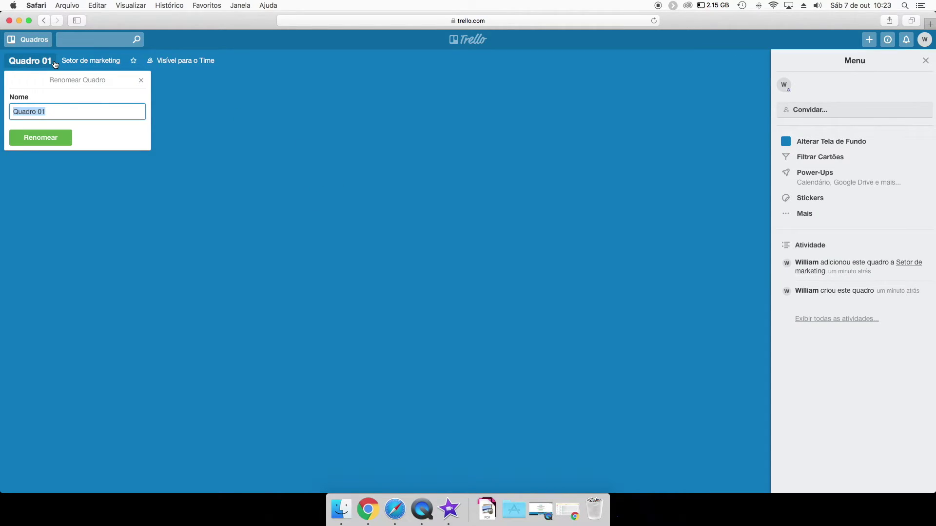
{"action": "type", "text": "Pesquisa"}
{"action": "key", "text": "Return"}
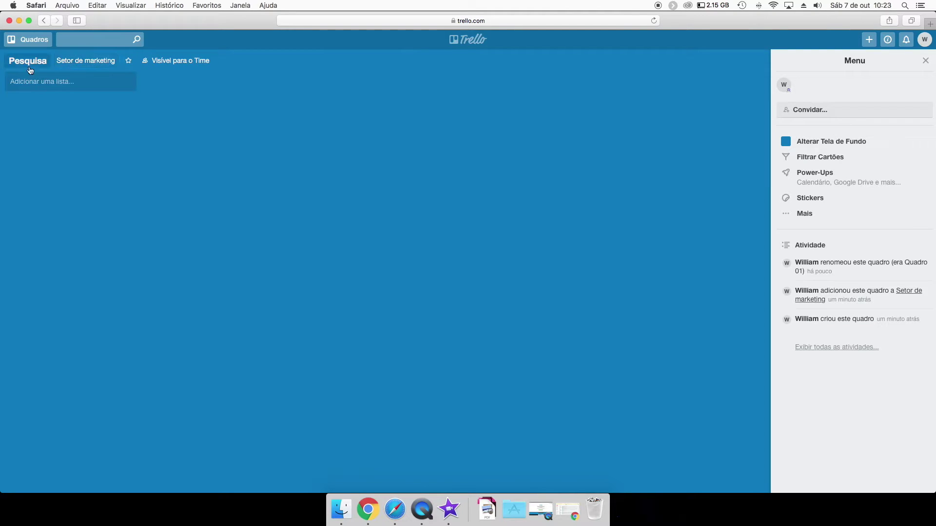
Create a new 'Desenvolvimento' board in the Setor de marketing team.
{"action": "left_click", "coordinate": [37, 45]}
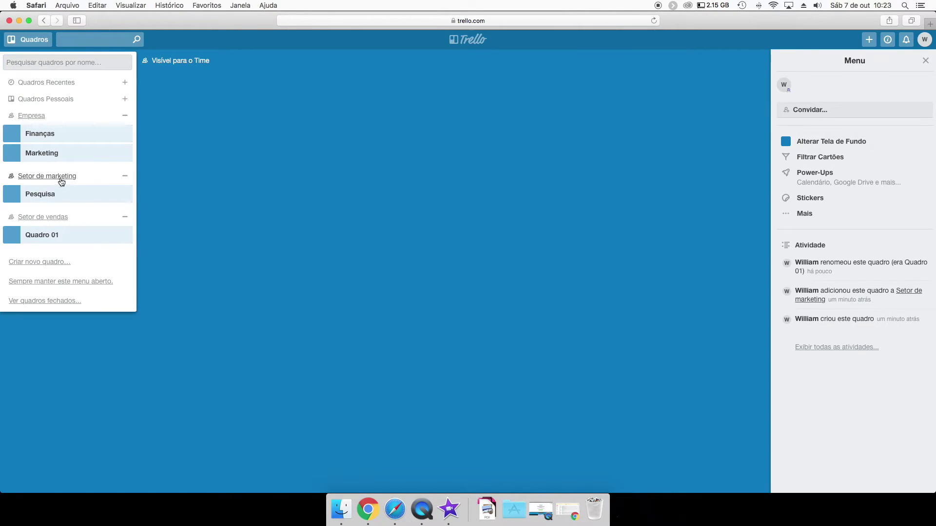
{"action": "left_click", "coordinate": [61, 178]}
{"action": "left_click", "coordinate": [429, 191]}
{"action": "type", "text": "Desenvolvimento"}
{"action": "key", "text": "Return"}
Create a 'Público-alvo / Persona' board in the Setor de marketing team.
{"action": "left_click", "coordinate": [29, 39]}
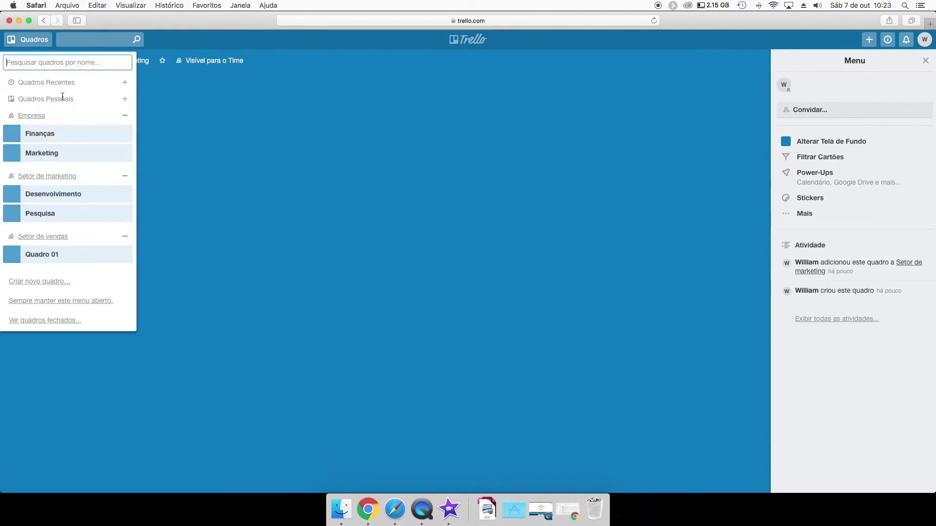
{"action": "left_click", "coordinate": [57, 180]}
{"action": "left_click", "coordinate": [513, 190]}
{"action": "type", "text": "Público"}
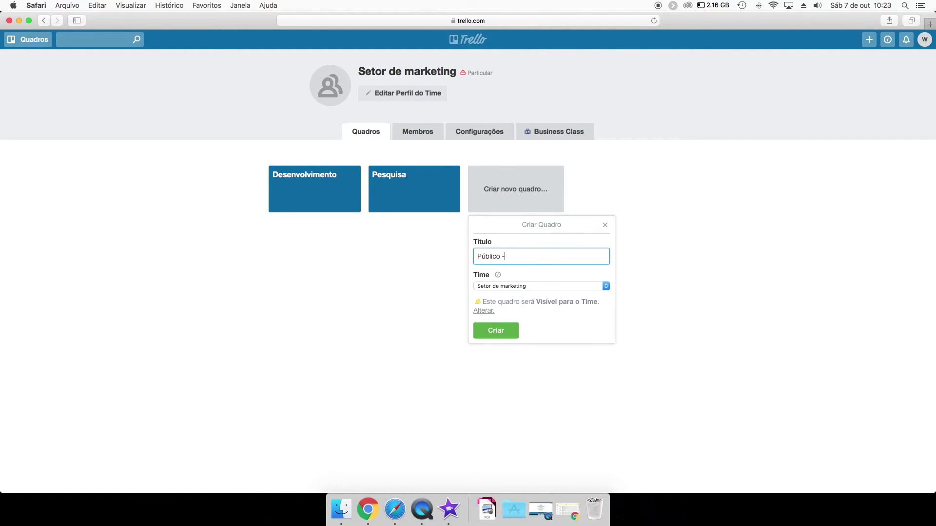
{"action": "type", "text": "-alco"}
{"action": "key", "text": "BackSpace"}
{"action": "key", "text": "BackSpace"}
{"action": "type", "text": "vo-/ Persona"}
{"action": "key", "text": "Return"}
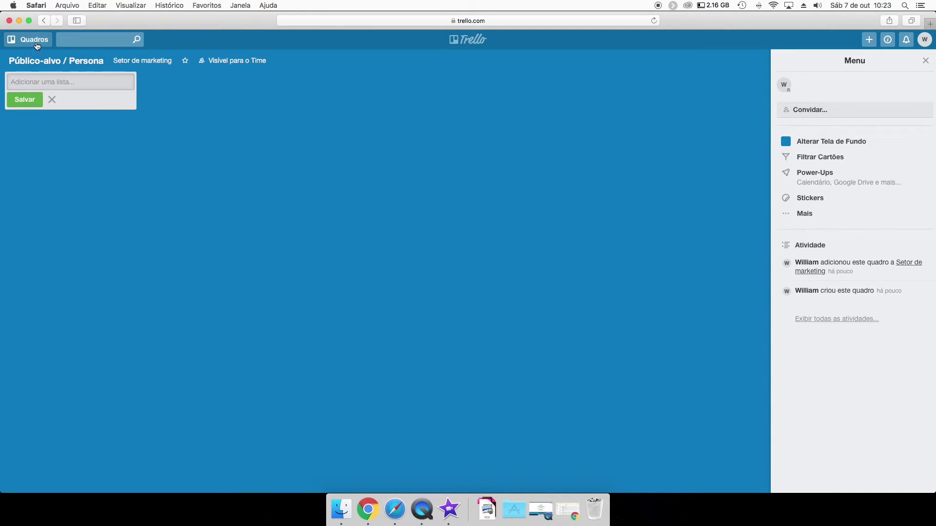
Switch back and forth between the Empresa and Setor de marketing team pages.
{"action": "left_click", "coordinate": [37, 46]}
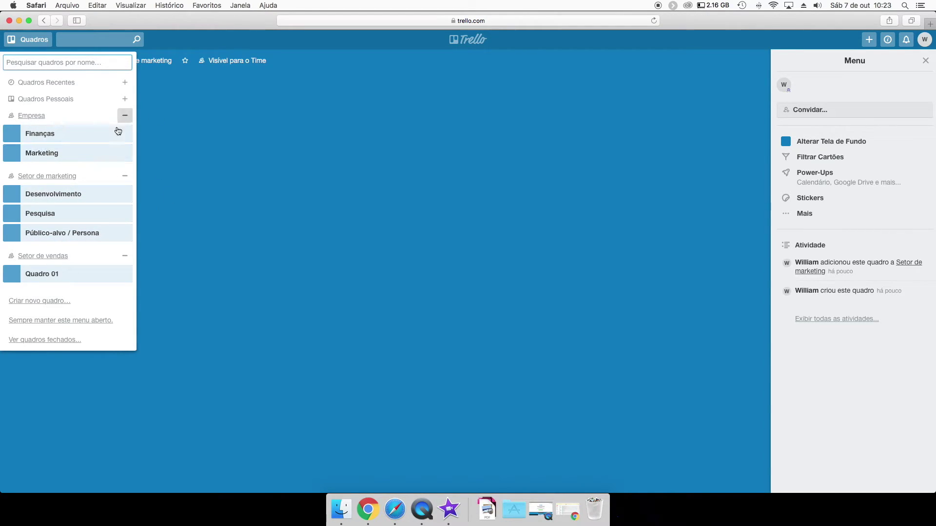
{"action": "left_click", "coordinate": [31, 116]}
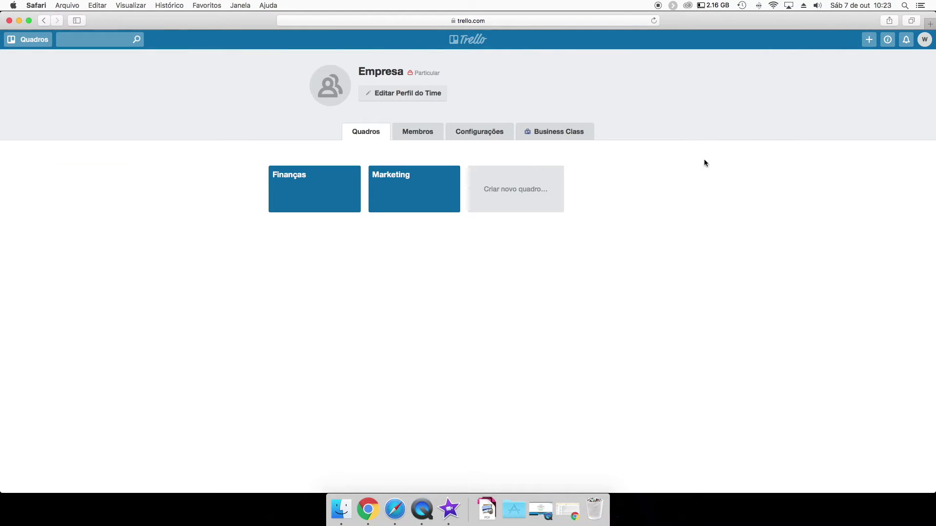
{"action": "left_click", "coordinate": [27, 39]}
{"action": "left_click", "coordinate": [52, 176]}
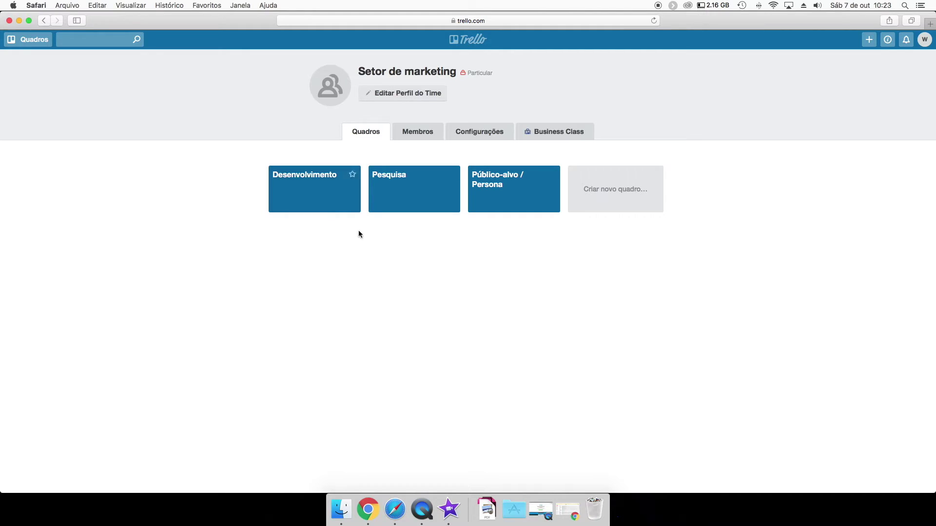
{"action": "left_click", "coordinate": [28, 39]}
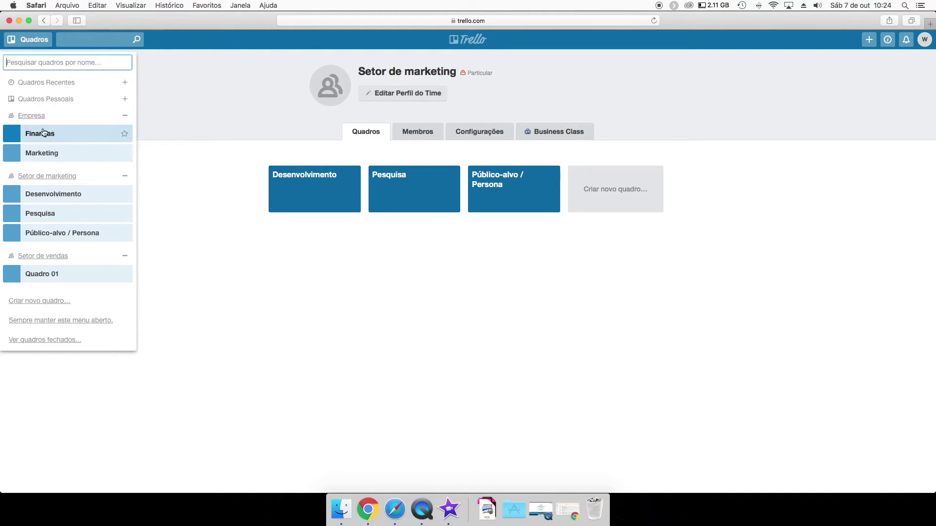
{"action": "left_click", "coordinate": [32, 116]}
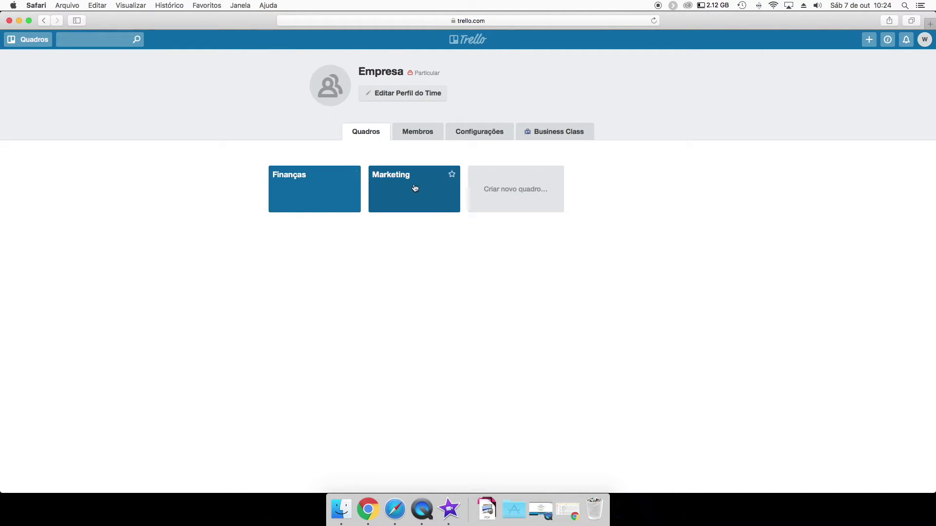
Open the Finanças board, then return to the Setor de marketing team page.
{"action": "left_click", "coordinate": [327, 195]}
{"action": "left_click", "coordinate": [29, 40]}
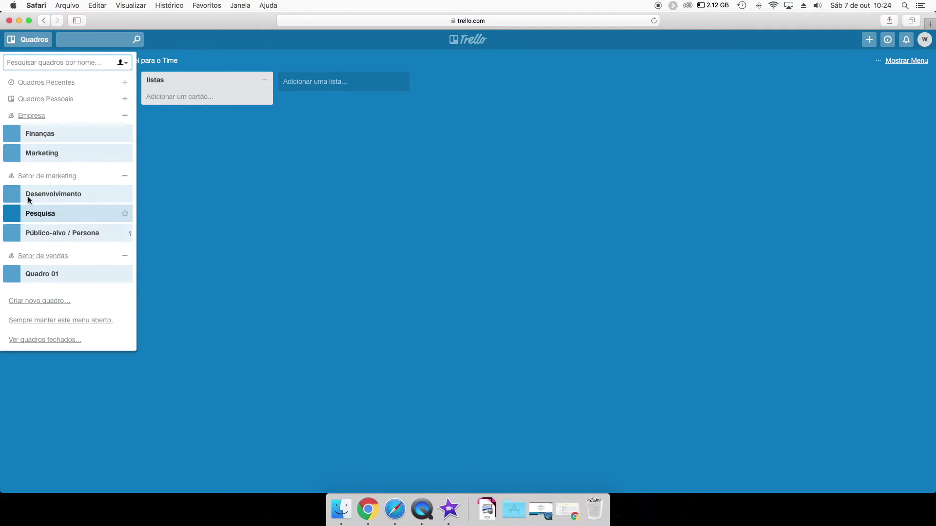
{"action": "left_click", "coordinate": [45, 178]}
{"action": "left_click", "coordinate": [30, 40]}
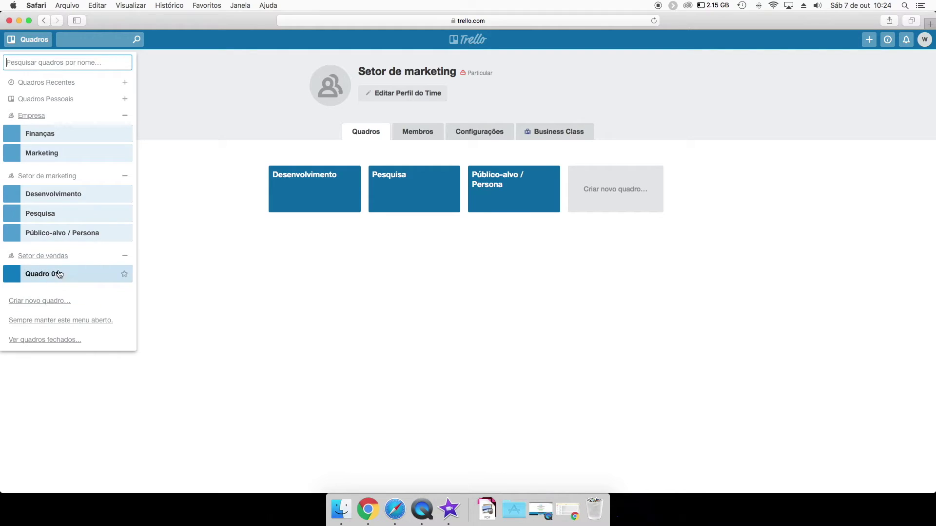
{"action": "left_click", "coordinate": [211, 119]}
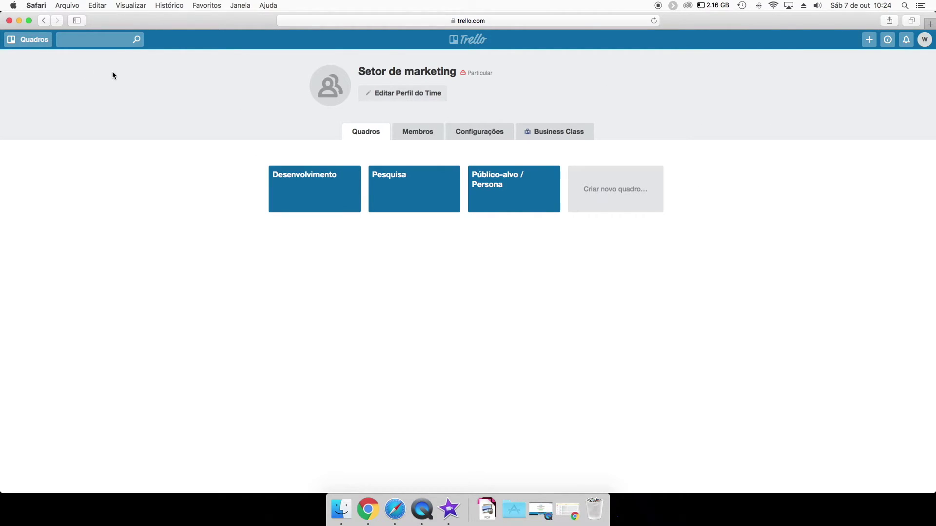
{"action": "left_click", "coordinate": [31, 39]}
Open the Marketing board, begin adding a list, then go to the Empresa team page.
{"action": "left_click", "coordinate": [55, 154]}
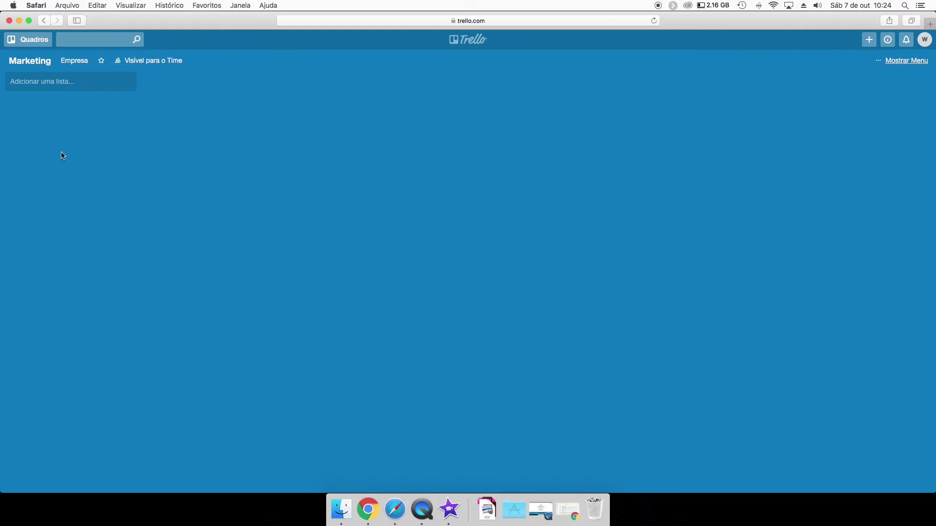
{"action": "left_click", "coordinate": [45, 82]}
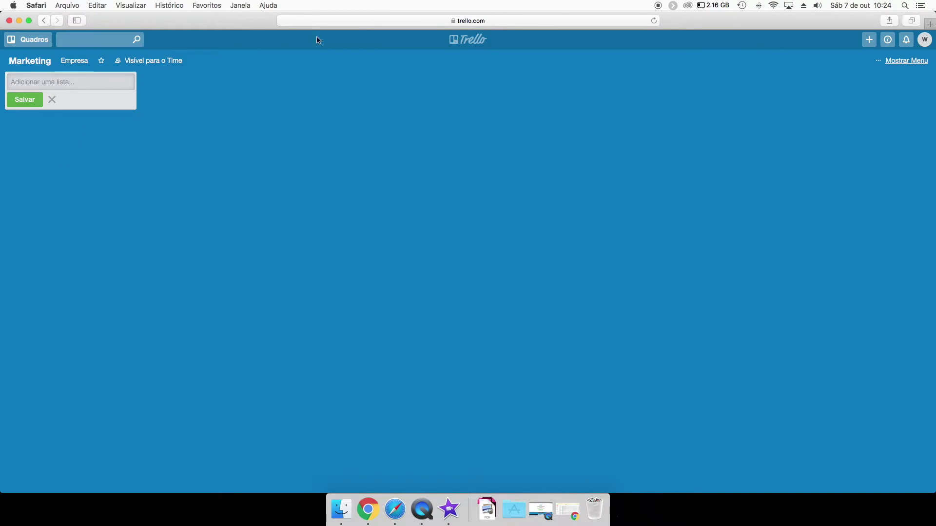
{"action": "left_click", "coordinate": [28, 40]}
{"action": "left_click", "coordinate": [33, 118]}
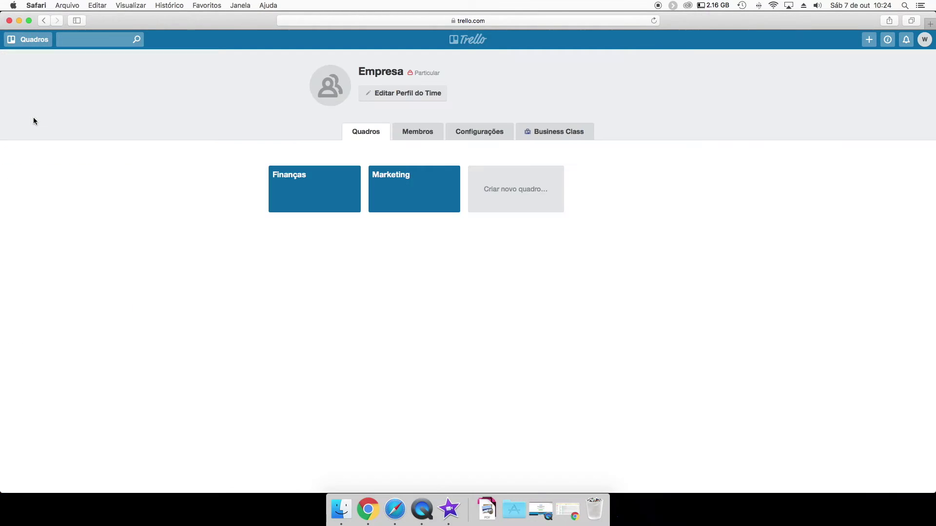
Reopen Marketing, cancel adding a list, and go to the Setor de marketing team page.
{"action": "left_click", "coordinate": [400, 194]}
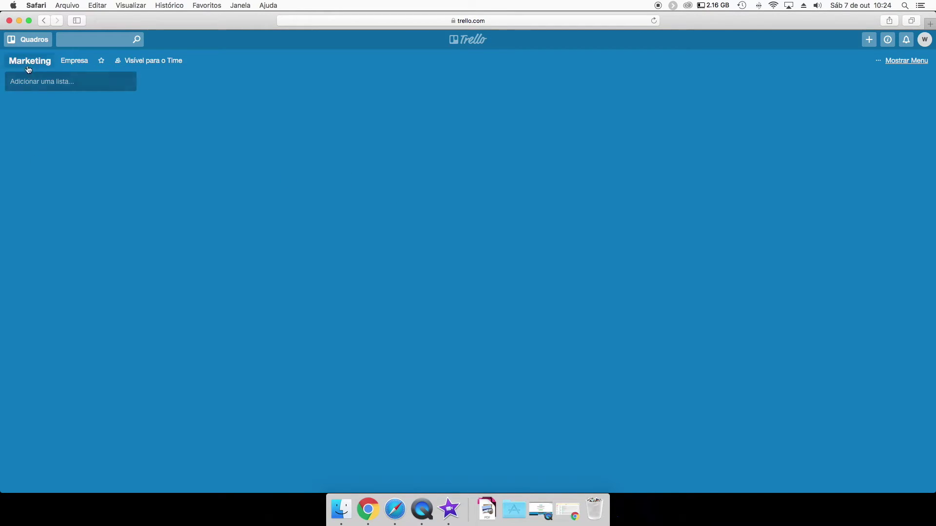
{"action": "left_click", "coordinate": [77, 90]}
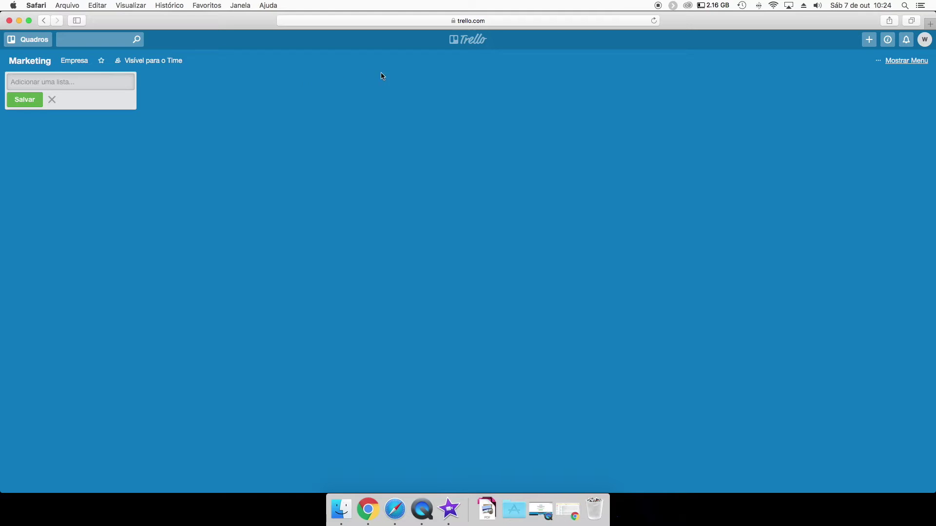
{"action": "left_click", "coordinate": [497, 208]}
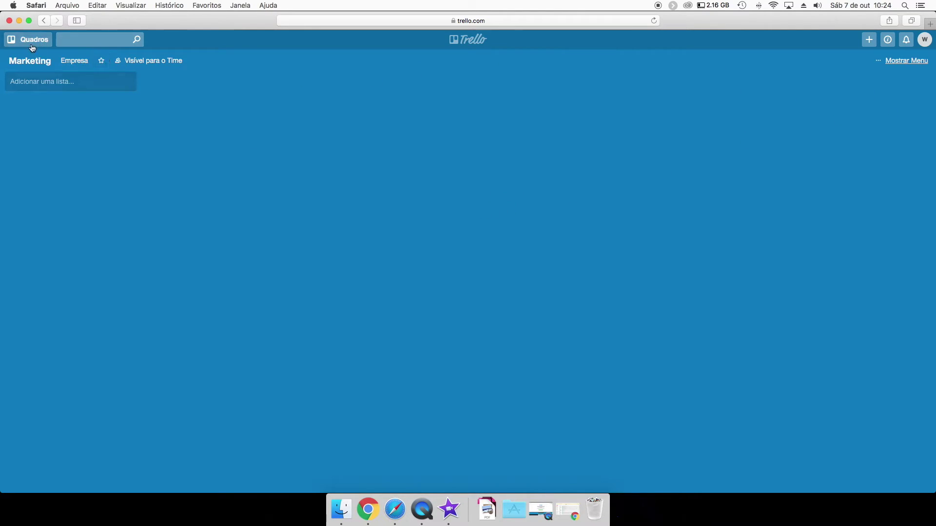
{"action": "left_click", "coordinate": [34, 40]}
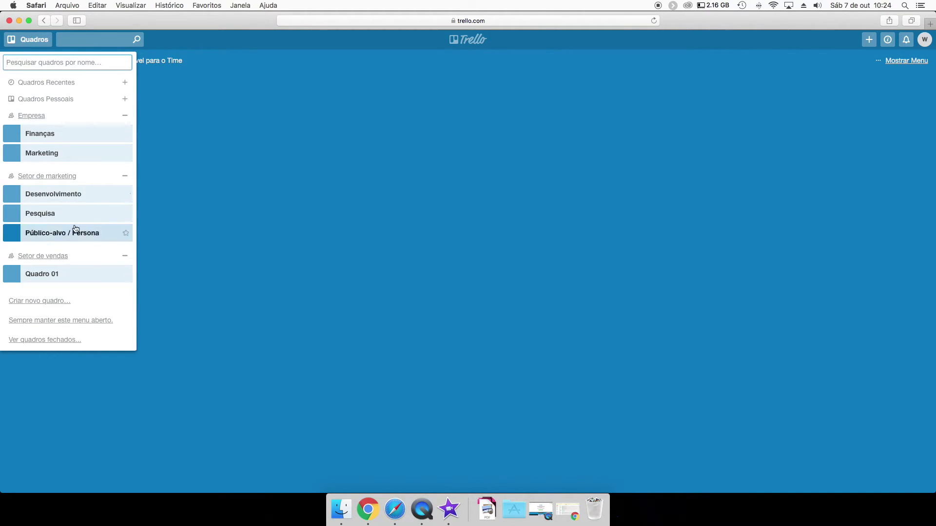
{"action": "left_click", "coordinate": [49, 175]}
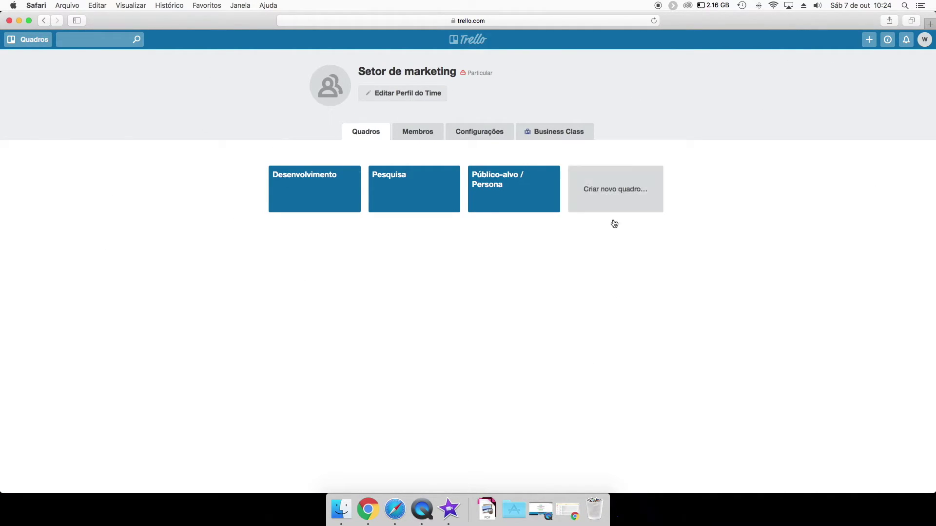
{"action": "left_click", "coordinate": [27, 40]}
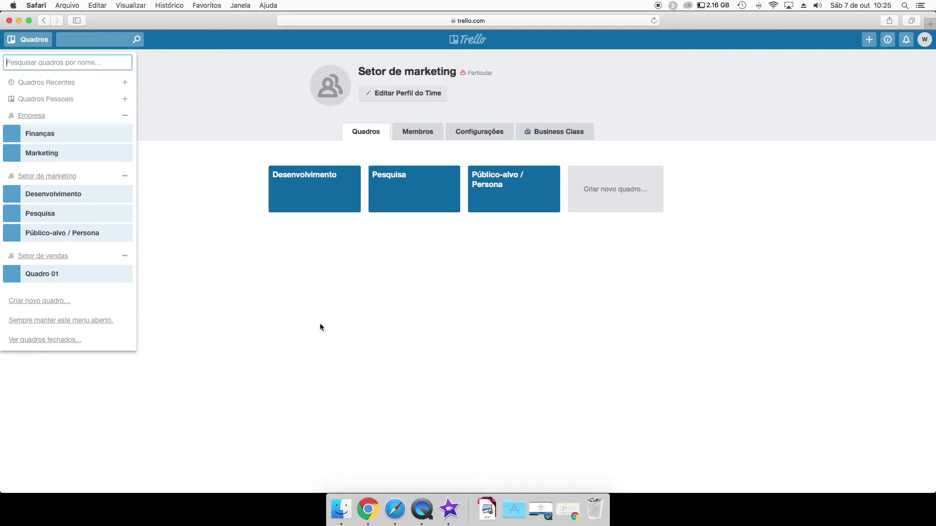
{"action": "left_click", "coordinate": [197, 254]}
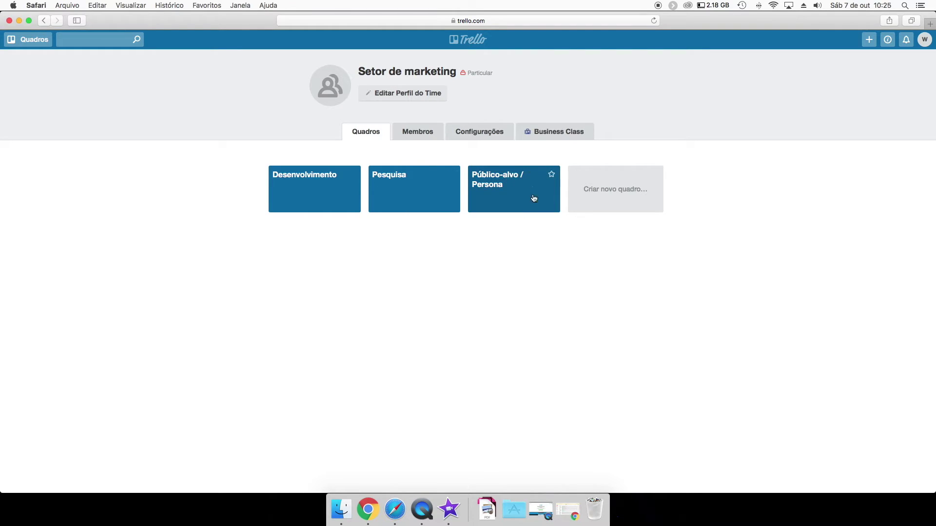
Check the + Criar options, then go to the Empresa team page.
{"action": "left_click", "coordinate": [869, 39]}
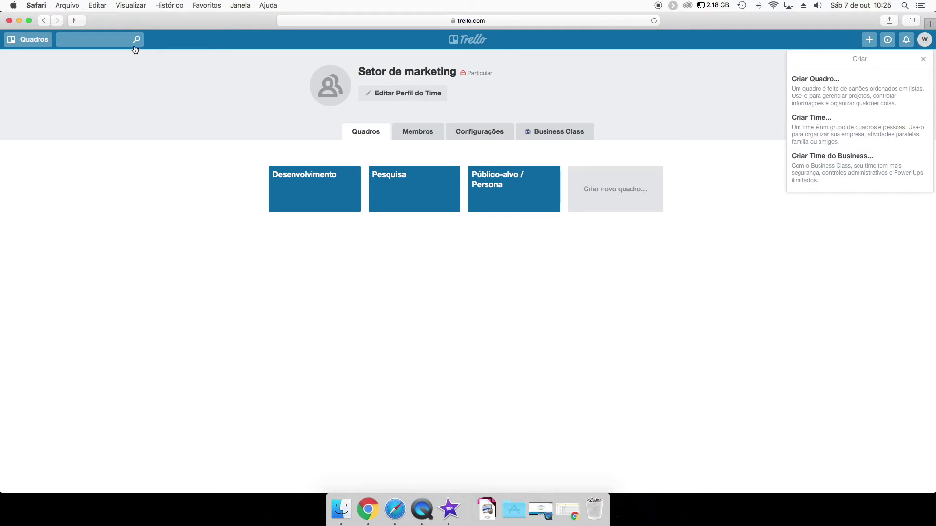
{"action": "left_click", "coordinate": [44, 42]}
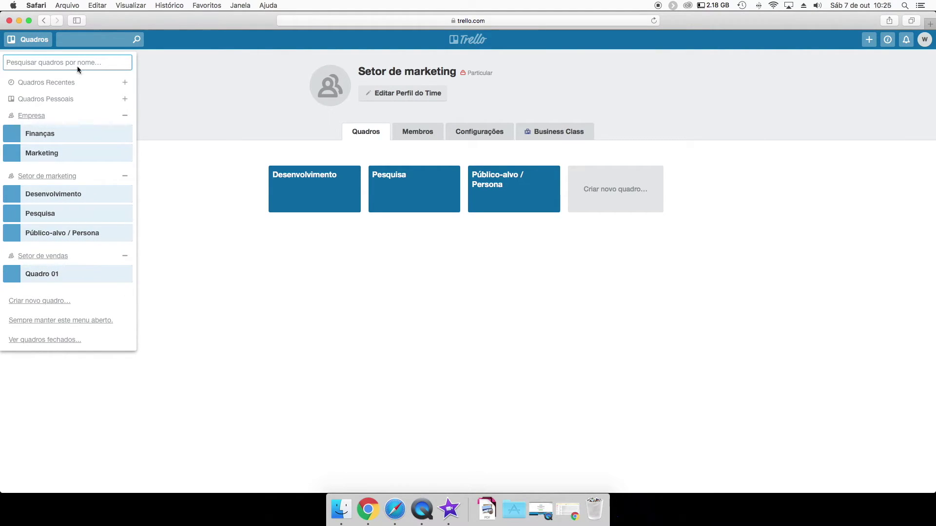
{"action": "left_click", "coordinate": [869, 39]}
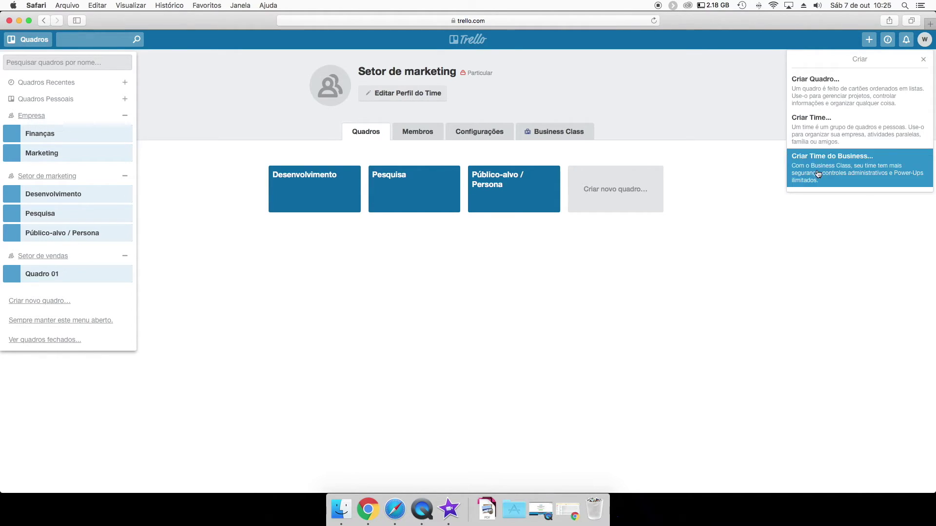
{"action": "left_click", "coordinate": [25, 115]}
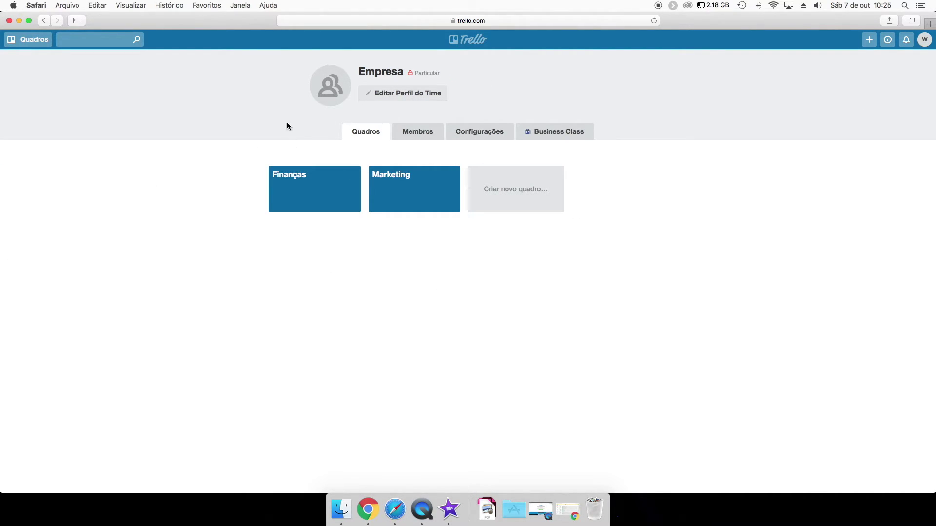
Open the Finanças board, then move through the Empresa and Setor de marketing team pages.
{"action": "left_click", "coordinate": [317, 200]}
{"action": "left_click", "coordinate": [38, 39]}
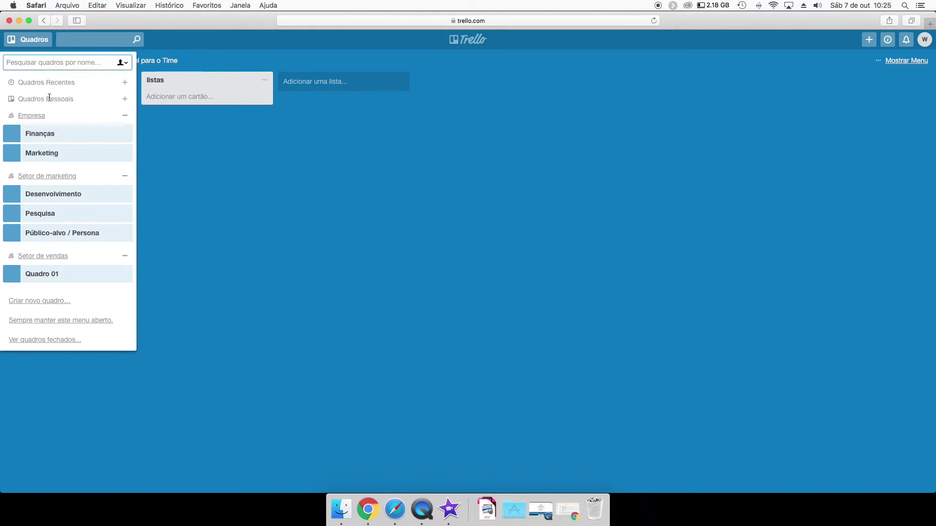
{"action": "left_click", "coordinate": [38, 117]}
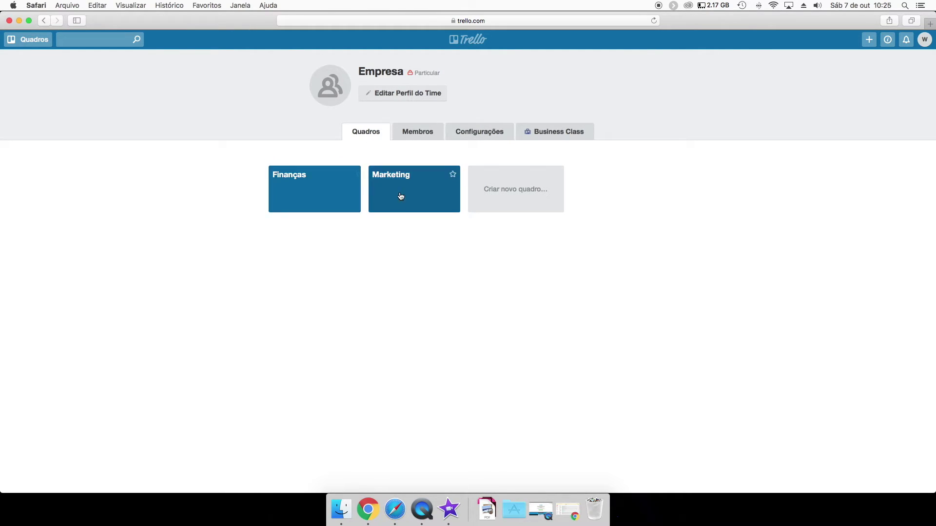
{"action": "left_click", "coordinate": [33, 40]}
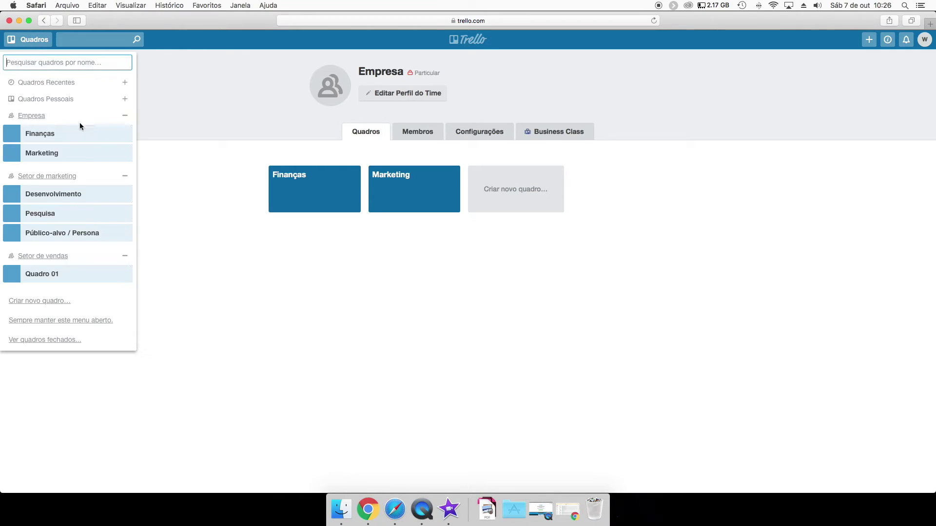
{"action": "left_click", "coordinate": [51, 176]}
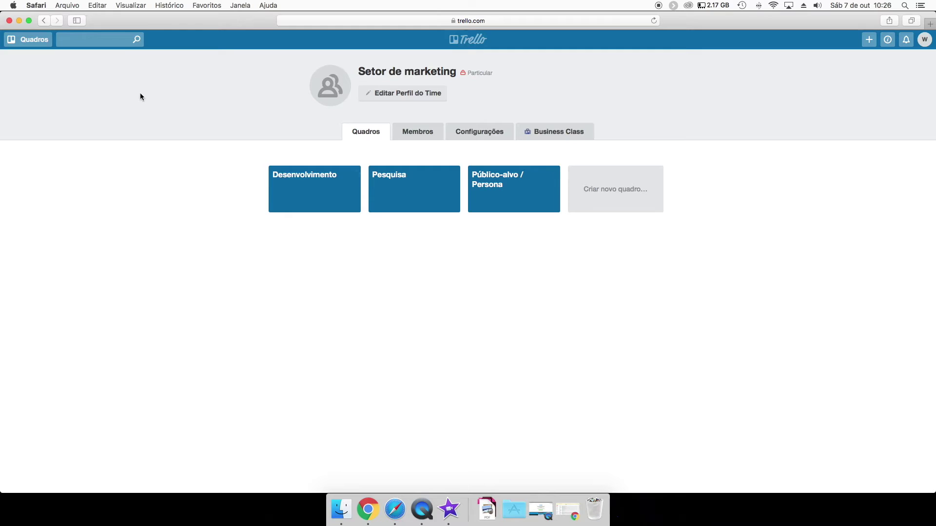
{"action": "left_click", "coordinate": [30, 39]}
On the Setor de vendas team page, collapse the board sections and show the team's members.
{"action": "left_click", "coordinate": [53, 256]}
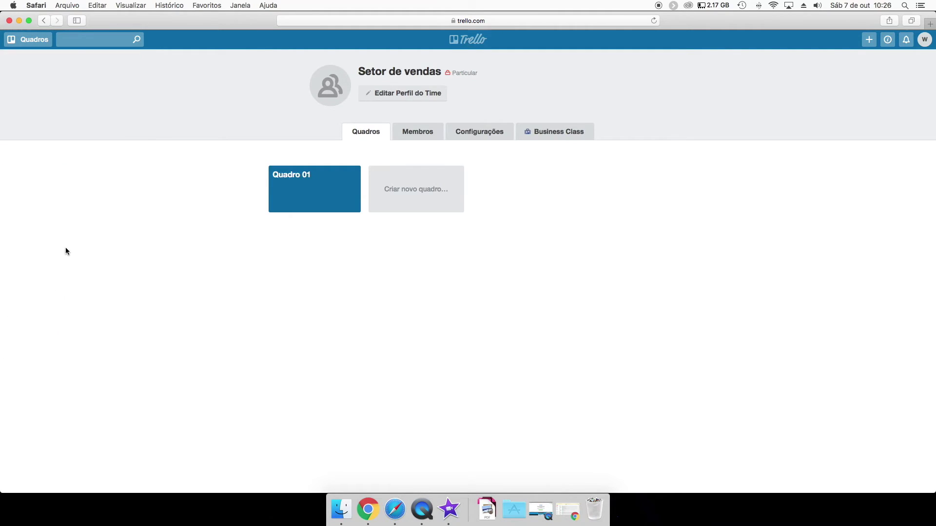
{"action": "left_click", "coordinate": [29, 40]}
{"action": "left_click", "coordinate": [125, 115]}
{"action": "left_click", "coordinate": [125, 132]}
{"action": "left_click", "coordinate": [125, 149]}
{"action": "left_click", "coordinate": [125, 149]}
{"action": "left_click", "coordinate": [124, 149]}
{"action": "left_click", "coordinate": [309, 136]}
{"action": "left_click", "coordinate": [424, 133]}
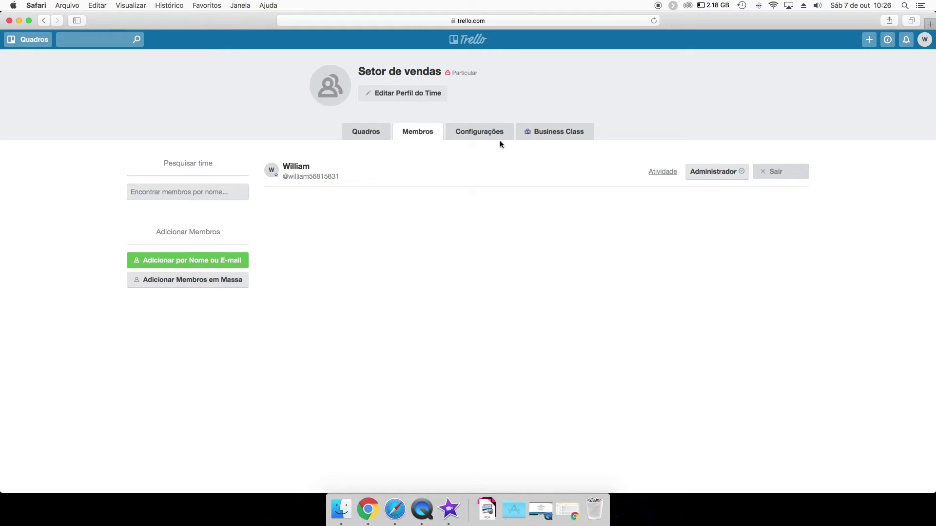
Go to the account profile page and open, then cancel, profile editing.
{"action": "left_click", "coordinate": [917, 46]}
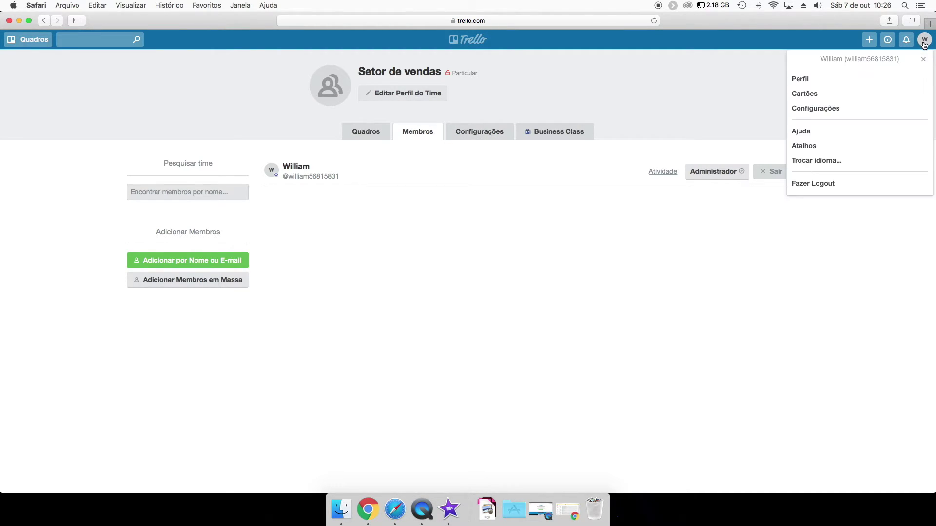
{"action": "left_click", "coordinate": [833, 79]}
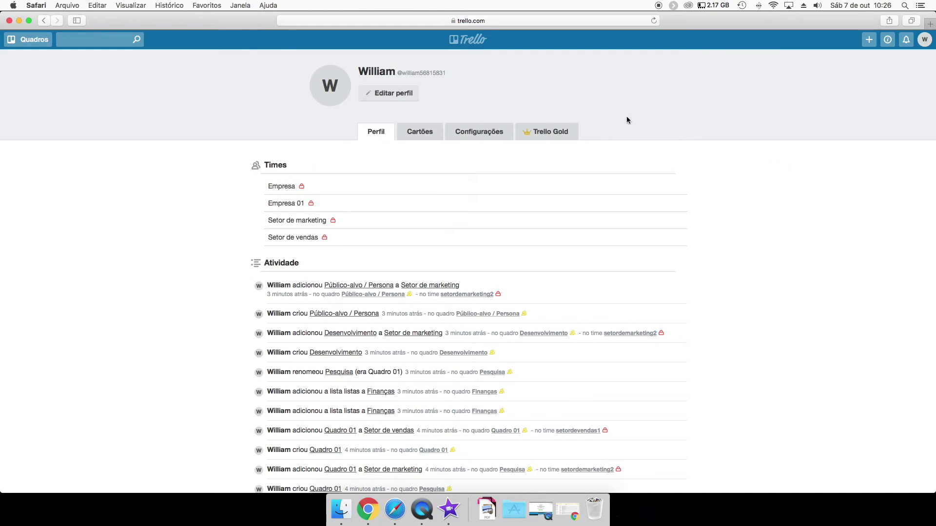
{"action": "left_click", "coordinate": [384, 97]}
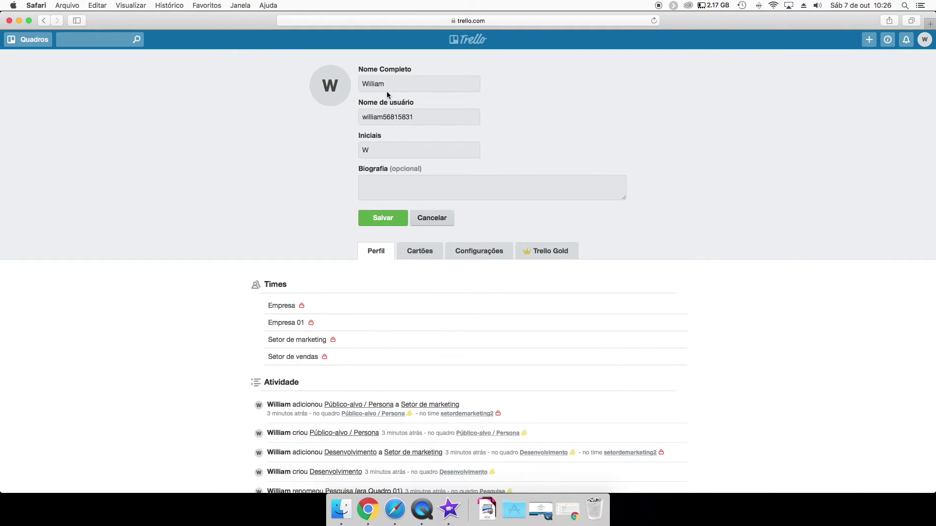
{"action": "left_click", "coordinate": [429, 218]}
Set the avatar to the uploaded image and scroll through the profile page.
{"action": "left_click", "coordinate": [332, 90]}
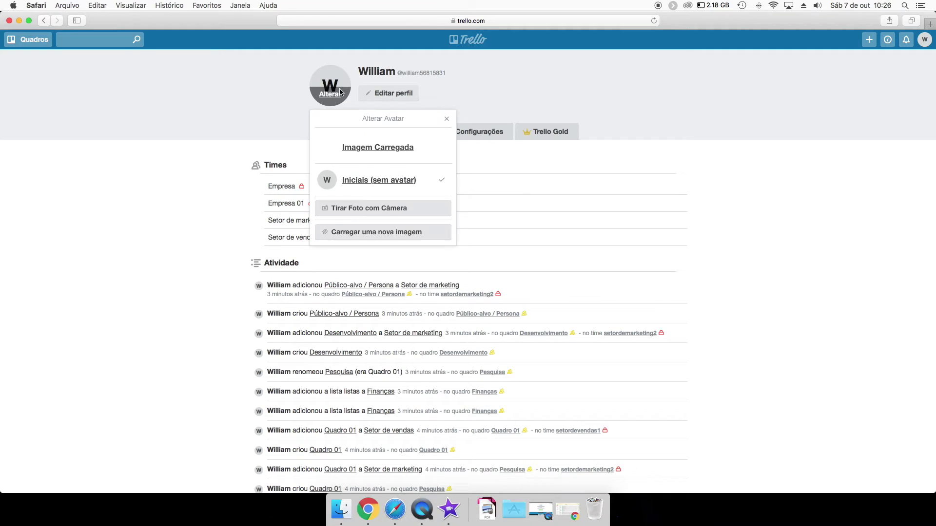
{"action": "left_click", "coordinate": [356, 151]}
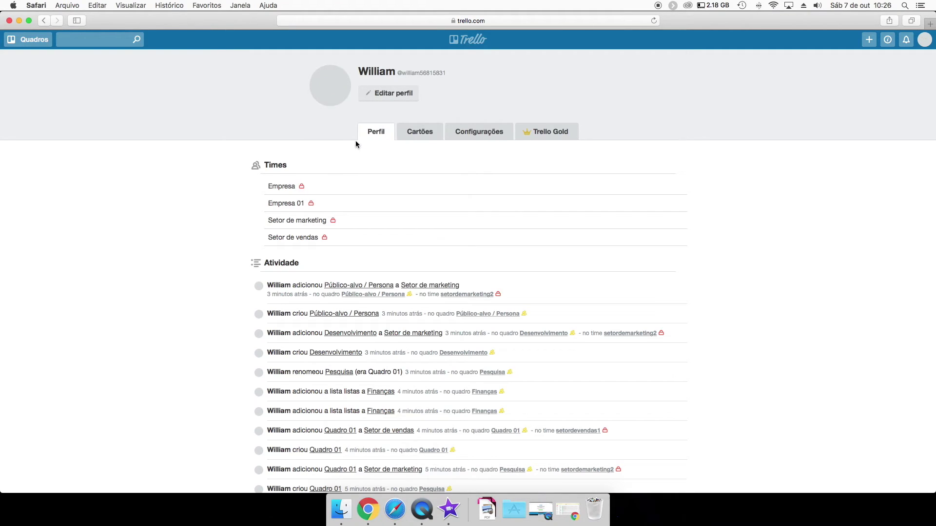
{"action": "left_click", "coordinate": [340, 100]}
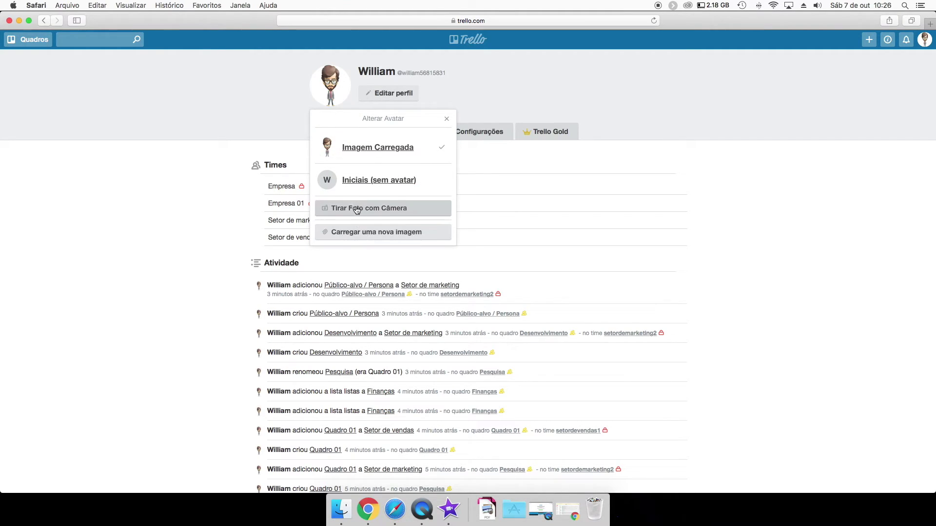
{"action": "left_click", "coordinate": [446, 118]}
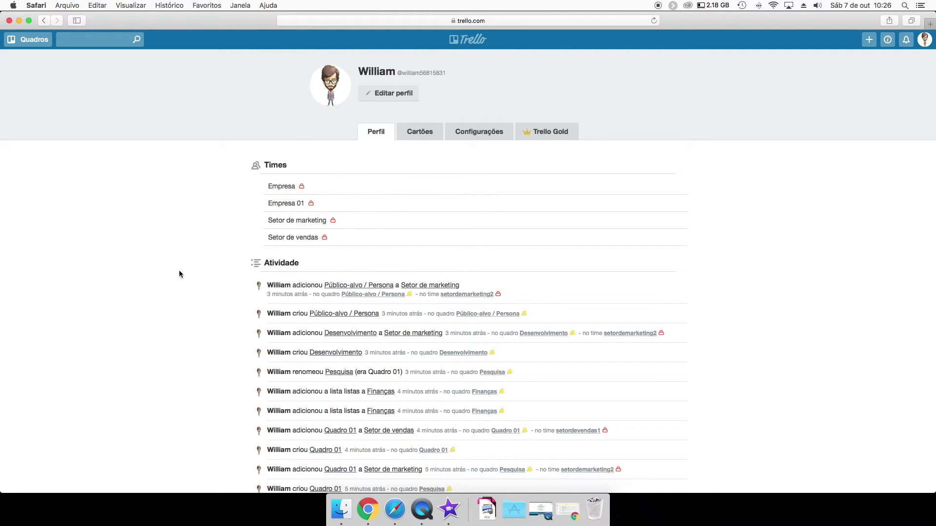
{"action": "scroll", "coordinate": [179, 270], "scroll_direction": "down", "scroll_amount": 5}
{"action": "scroll", "coordinate": [197, 176], "scroll_direction": "up", "scroll_amount": 5}
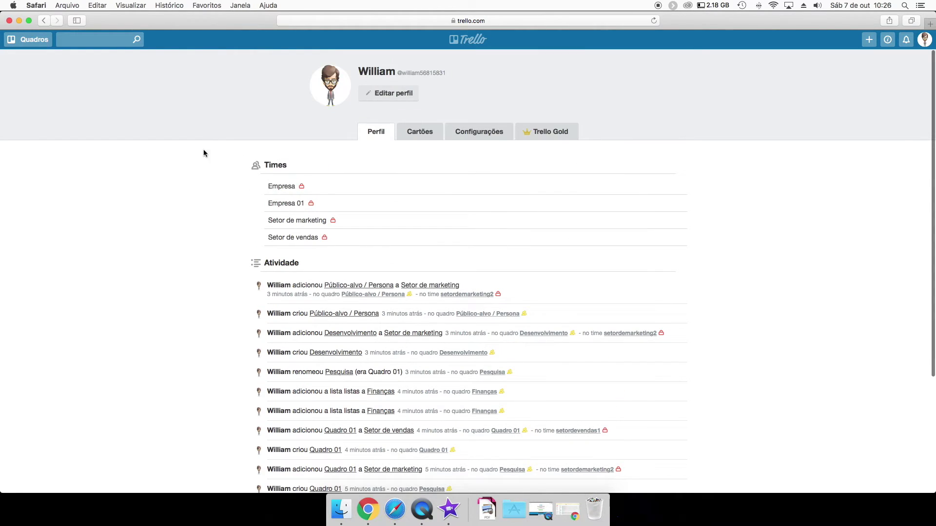
{"action": "scroll", "coordinate": [197, 292], "scroll_direction": "down", "scroll_amount": 3}
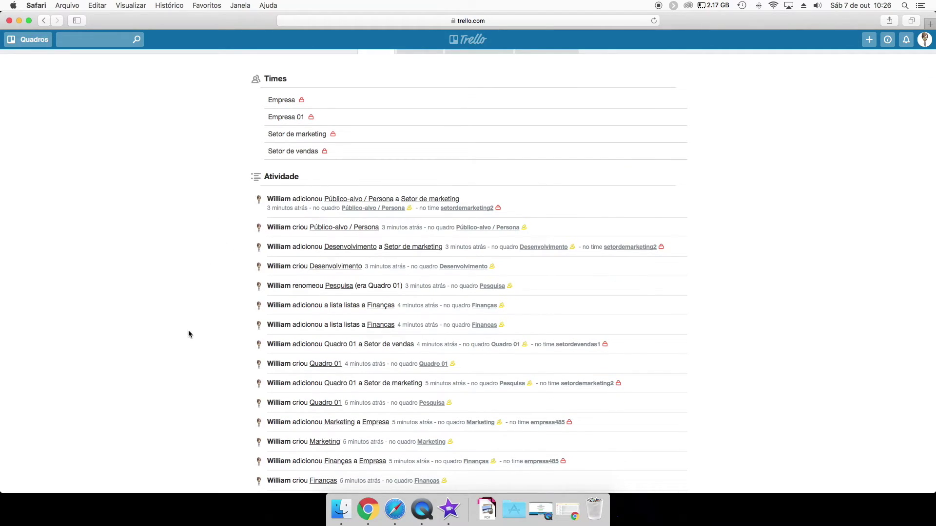
{"action": "scroll", "coordinate": [169, 267], "scroll_direction": "down", "scroll_amount": 3}
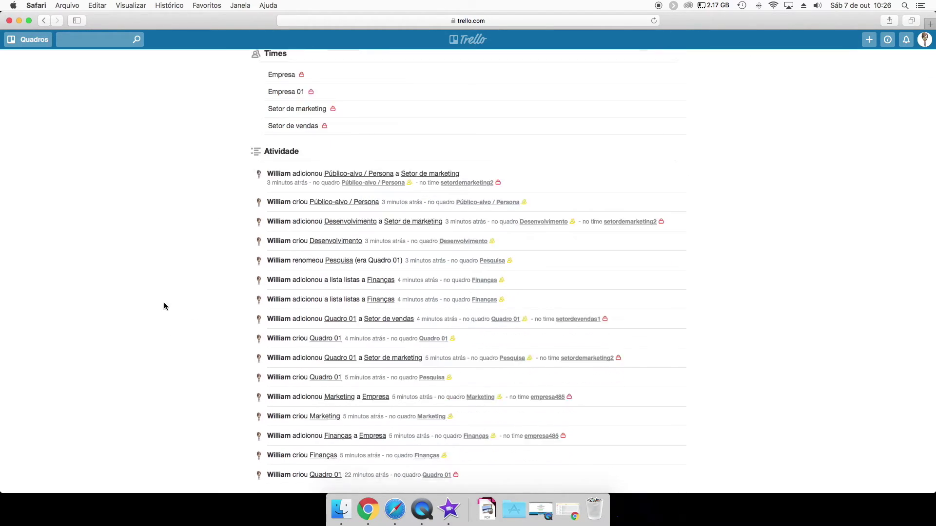
{"action": "scroll", "coordinate": [176, 110], "scroll_direction": "up", "scroll_amount": 5}
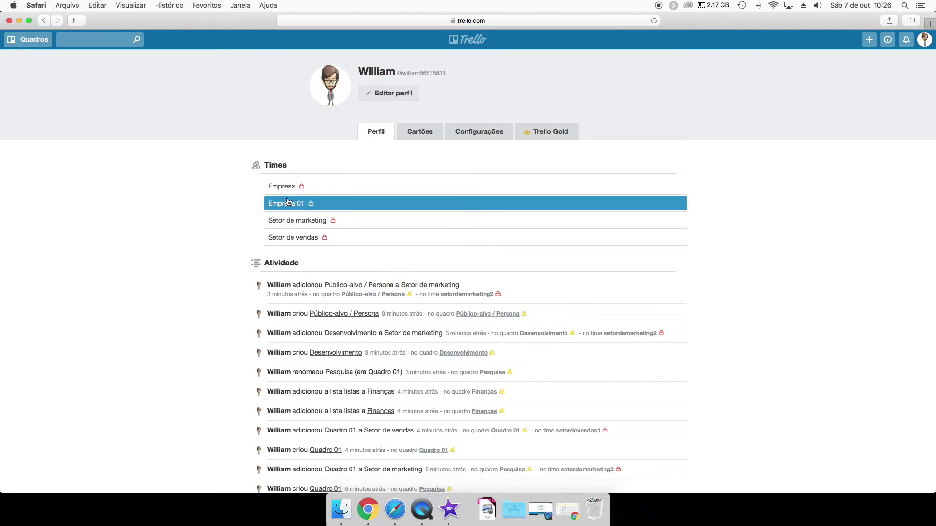
Expand the personal, Empresa, Setor de marketing and Setor de vendas board sections, then view Cartões.
{"action": "left_click", "coordinate": [29, 40]}
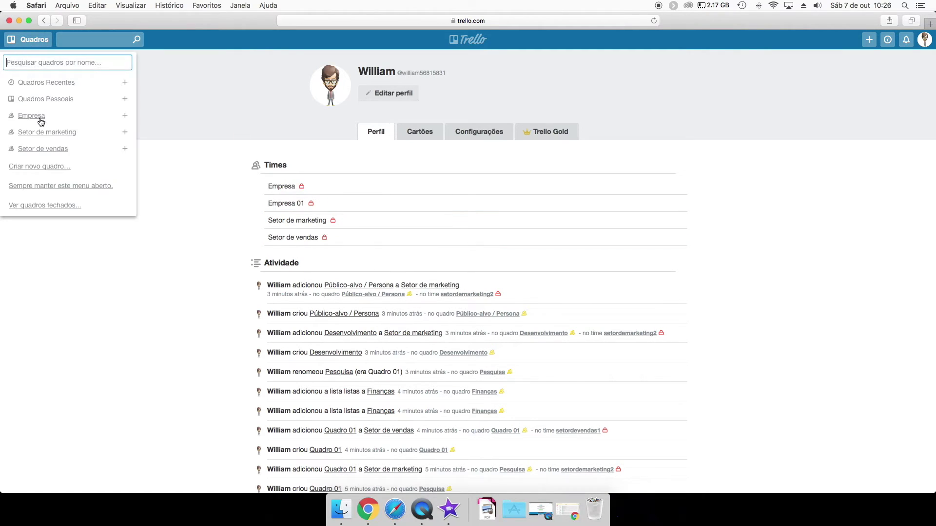
{"action": "left_click", "coordinate": [125, 99]}
{"action": "left_click", "coordinate": [125, 140]}
{"action": "left_click", "coordinate": [125, 200]}
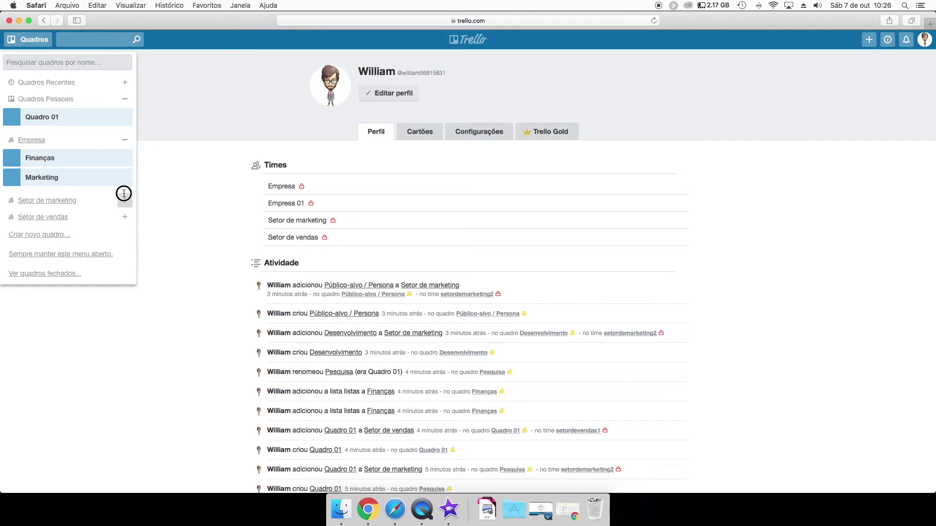
{"action": "left_click", "coordinate": [125, 280]}
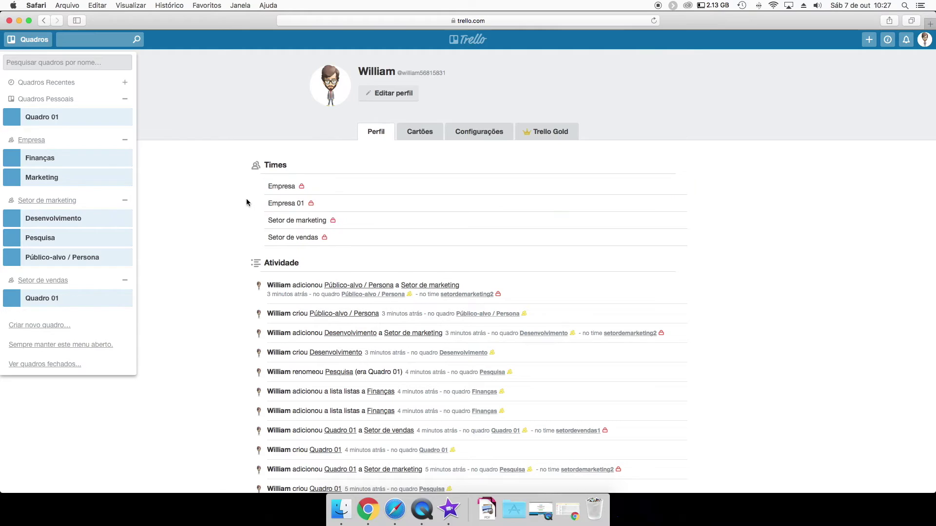
{"action": "left_click", "coordinate": [256, 228]}
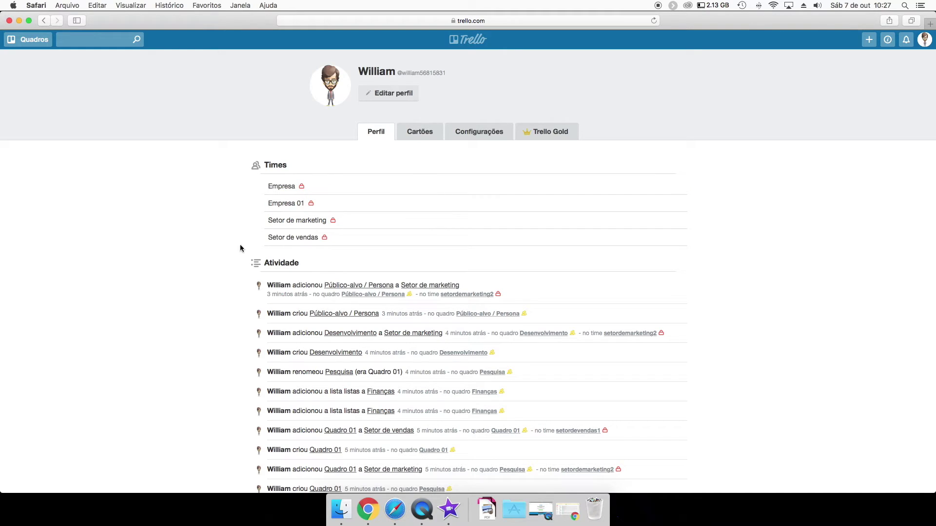
{"action": "left_click", "coordinate": [420, 132]}
{"action": "left_click", "coordinate": [376, 132]}
Show the Setor de marketing team's members list.
{"action": "left_click", "coordinate": [32, 41]}
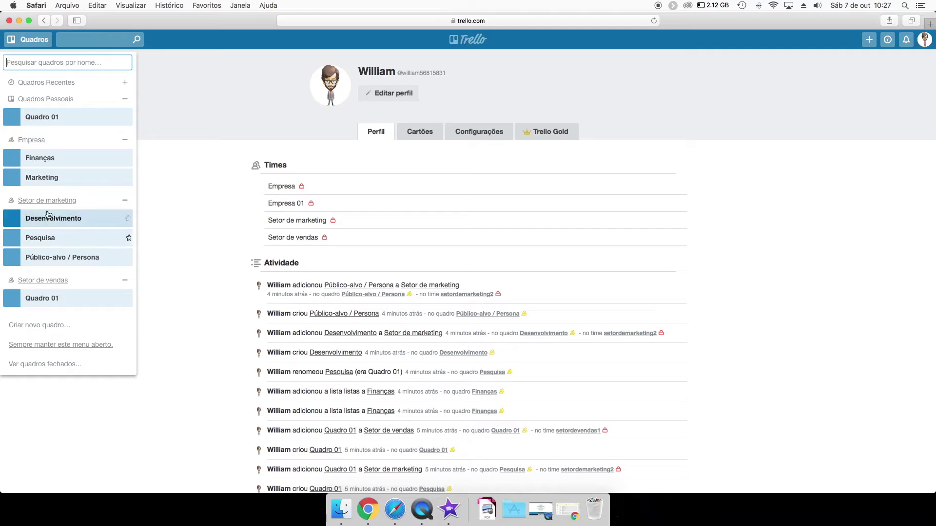
{"action": "left_click", "coordinate": [48, 203]}
{"action": "left_click", "coordinate": [420, 134]}
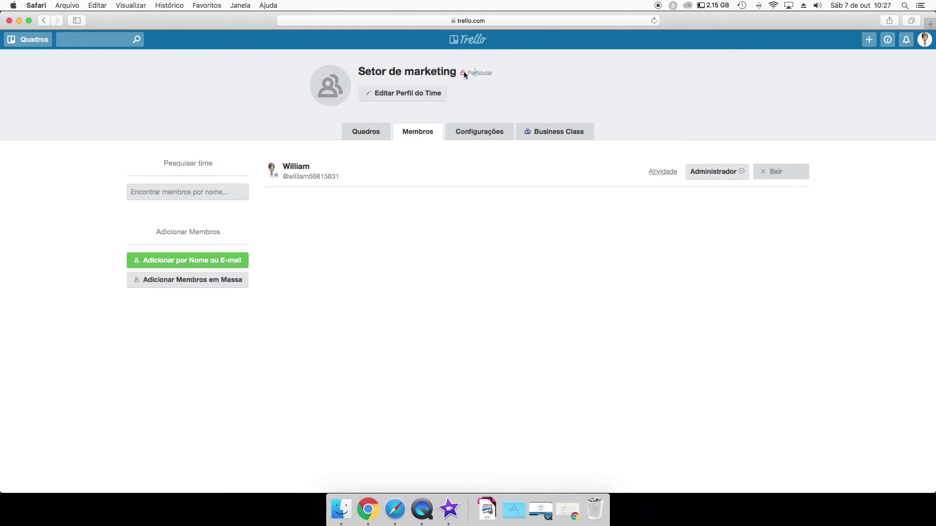
Open and cancel the team profile editor, view the team settings, then return to the account profile.
{"action": "left_click", "coordinate": [422, 96]}
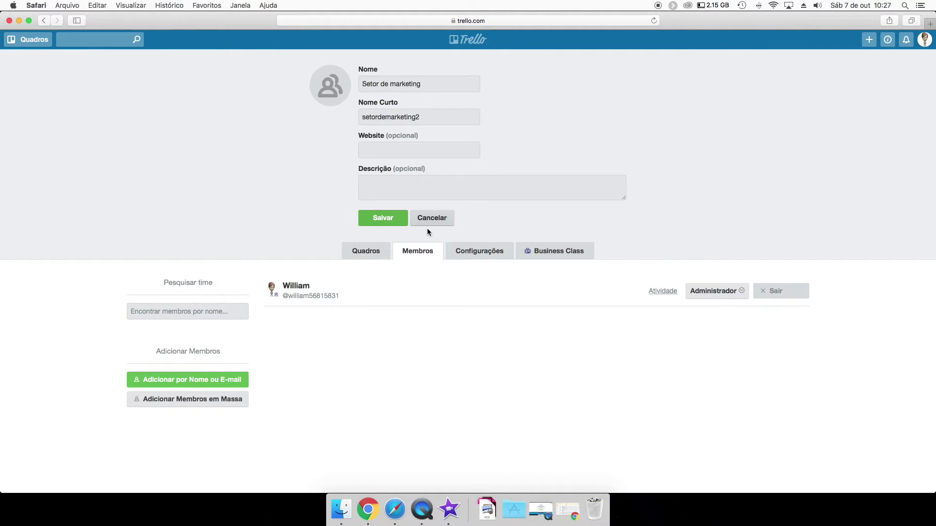
{"action": "left_click", "coordinate": [431, 219]}
{"action": "left_click", "coordinate": [479, 132]}
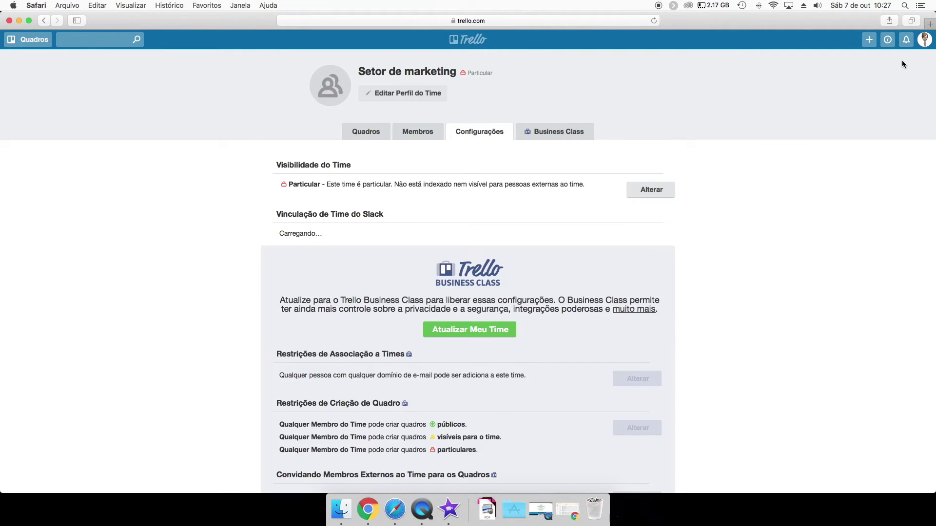
{"action": "left_click", "coordinate": [925, 39]}
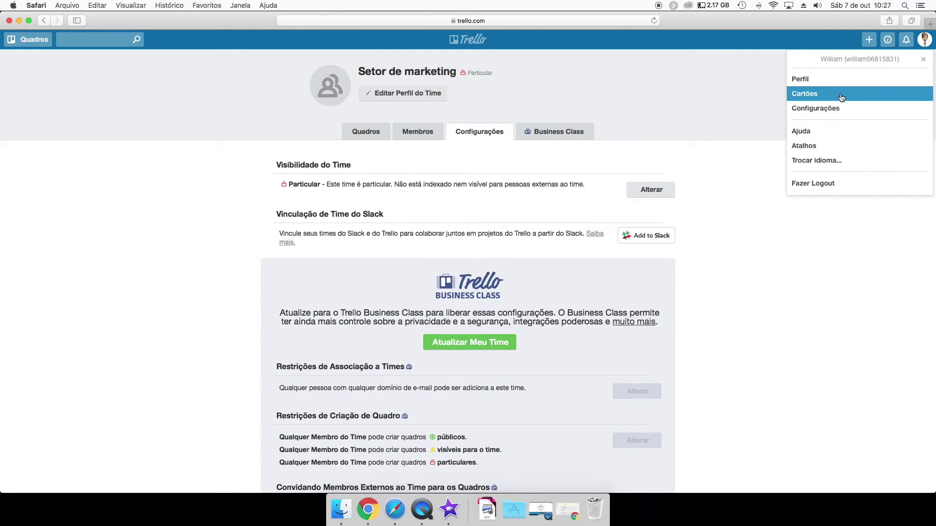
{"action": "left_click", "coordinate": [825, 80]}
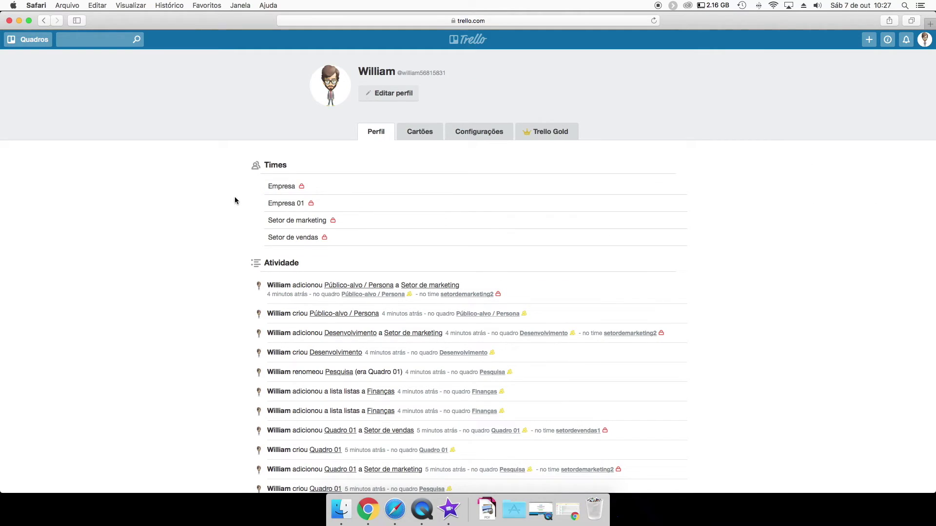
Open account settings, close the change-e-mail dialog unchanged, and scroll through the settings.
{"action": "left_click", "coordinate": [415, 137]}
{"action": "left_click", "coordinate": [461, 135]}
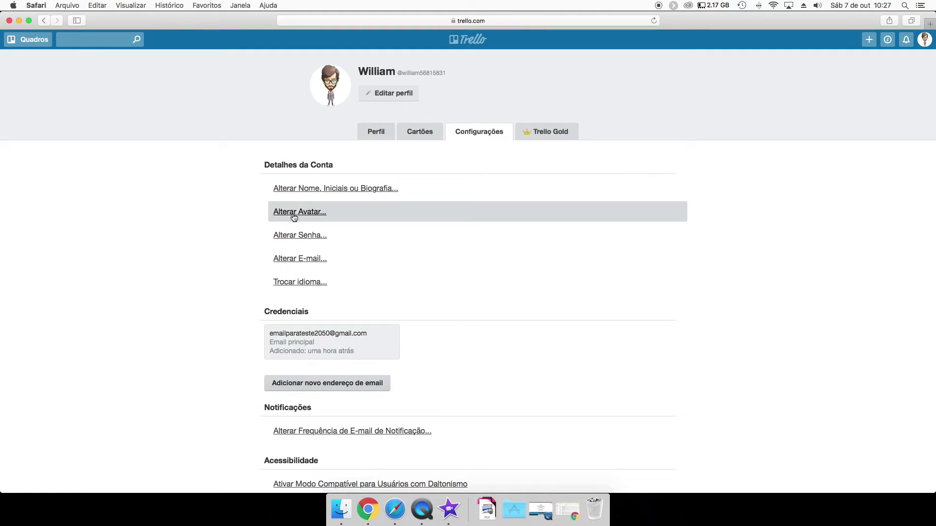
{"action": "left_click", "coordinate": [296, 259]}
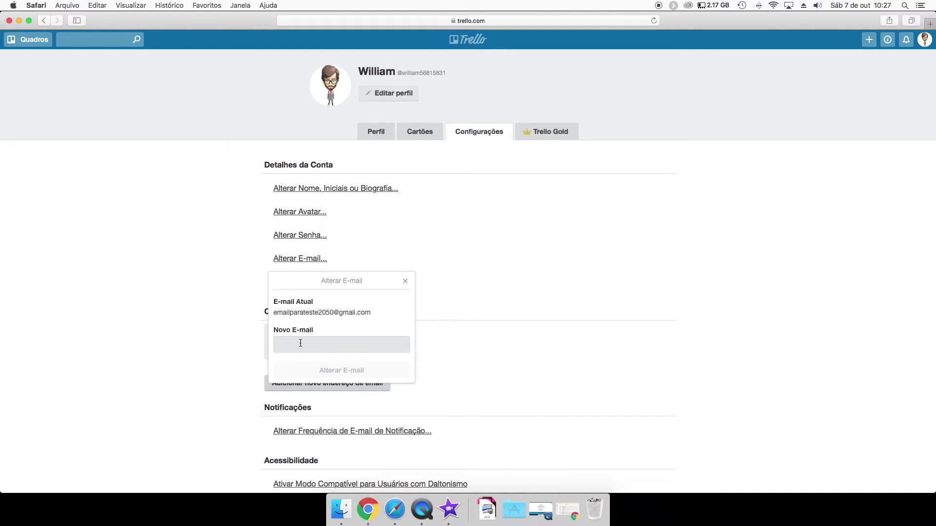
{"action": "left_click", "coordinate": [405, 282]}
{"action": "scroll", "coordinate": [302, 280], "scroll_direction": "down", "scroll_amount": 5}
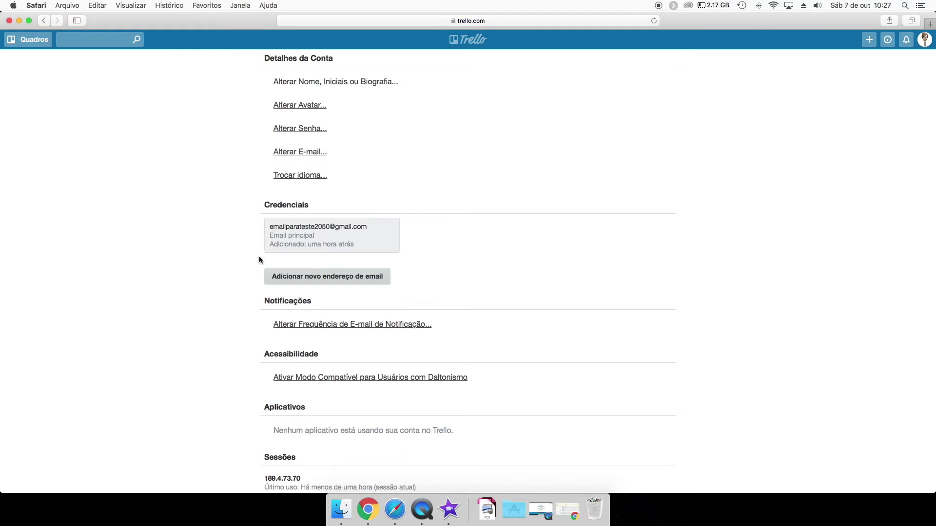
{"action": "scroll", "coordinate": [253, 251], "scroll_direction": "up", "scroll_amount": 5}
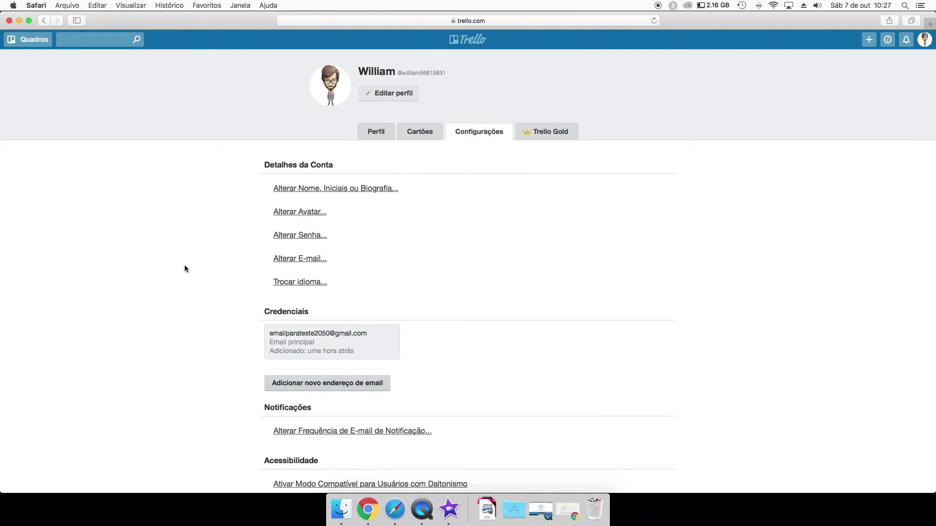
{"action": "scroll", "coordinate": [185, 269], "scroll_direction": "down", "scroll_amount": 6}
{"action": "scroll", "coordinate": [188, 229], "scroll_direction": "up", "scroll_amount": 5}
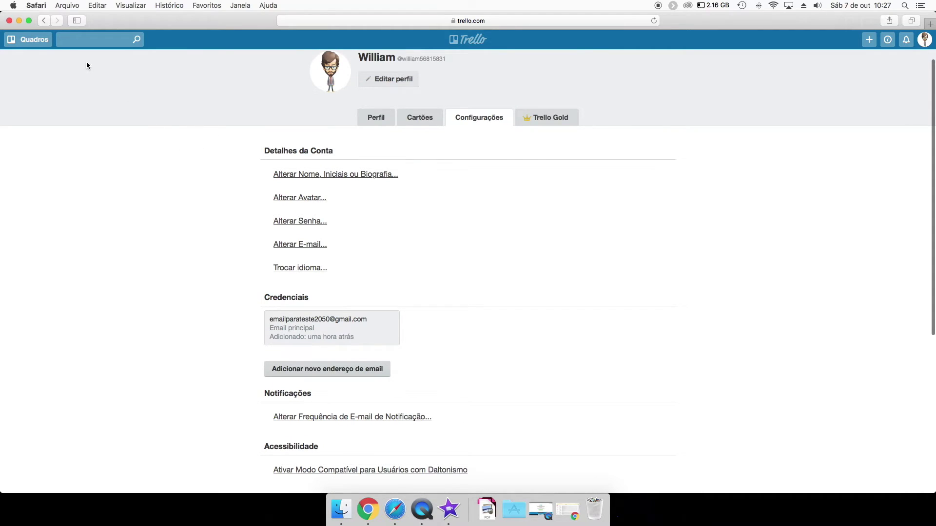
{"action": "left_click", "coordinate": [27, 39]}
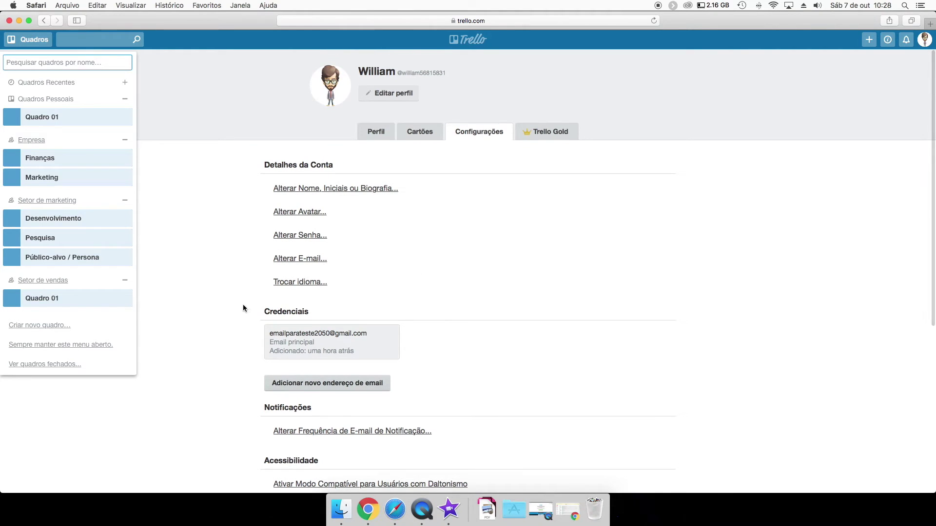
{"action": "scroll", "coordinate": [246, 273], "scroll_direction": "down", "scroll_amount": 5}
{"action": "left_click", "coordinate": [235, 249]}
{"action": "scroll", "coordinate": [229, 219], "scroll_direction": "up", "scroll_amount": 5}
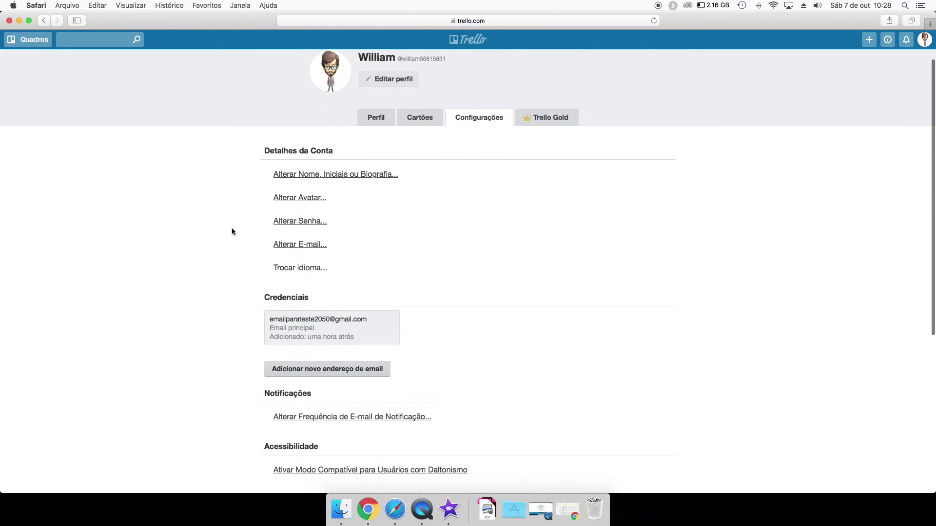
{"action": "scroll", "coordinate": [229, 208], "scroll_direction": "up", "scroll_amount": 1}
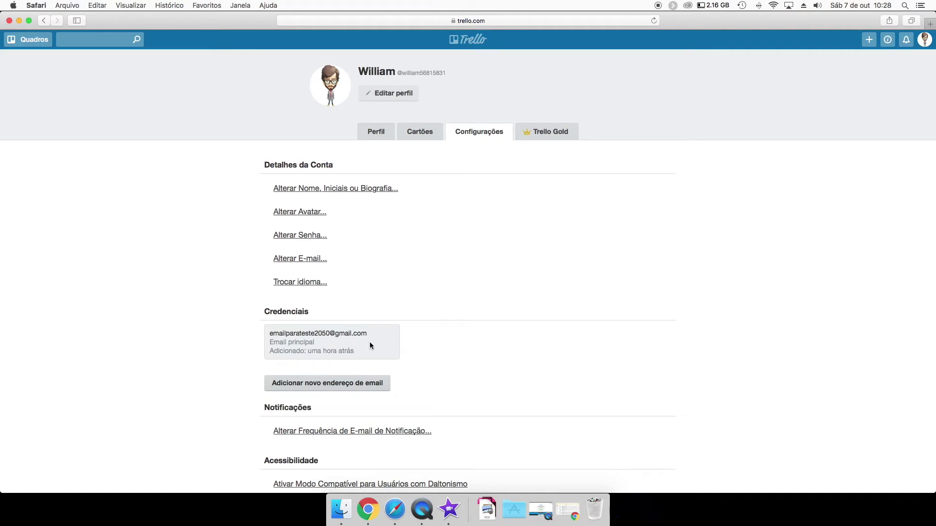
{"action": "scroll", "coordinate": [231, 263], "scroll_direction": "down", "scroll_amount": 8}
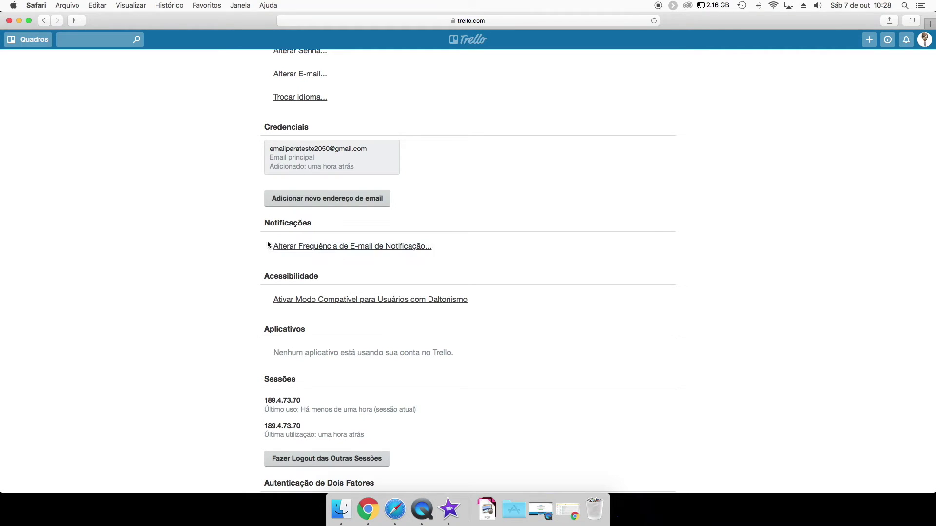
{"action": "left_click", "coordinate": [335, 246]}
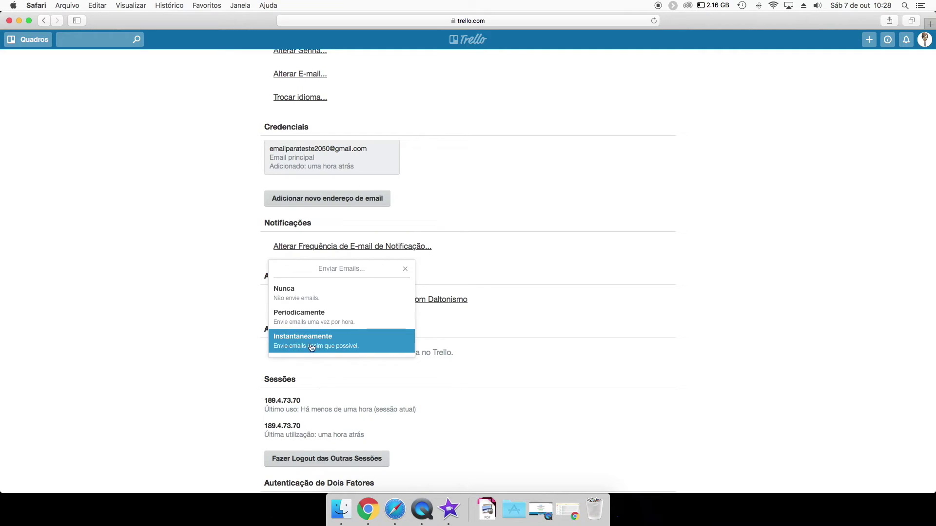
{"action": "left_click", "coordinate": [403, 268]}
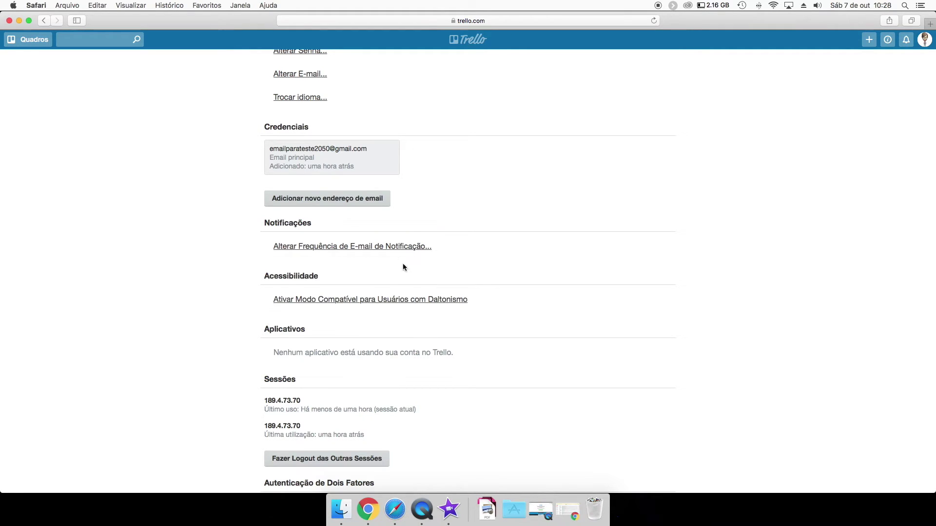
{"action": "scroll", "coordinate": [222, 225], "scroll_direction": "up", "scroll_amount": 1}
{"action": "scroll", "coordinate": [215, 217], "scroll_direction": "down", "scroll_amount": 4}
{"action": "scroll", "coordinate": [213, 195], "scroll_direction": "up", "scroll_amount": 10}
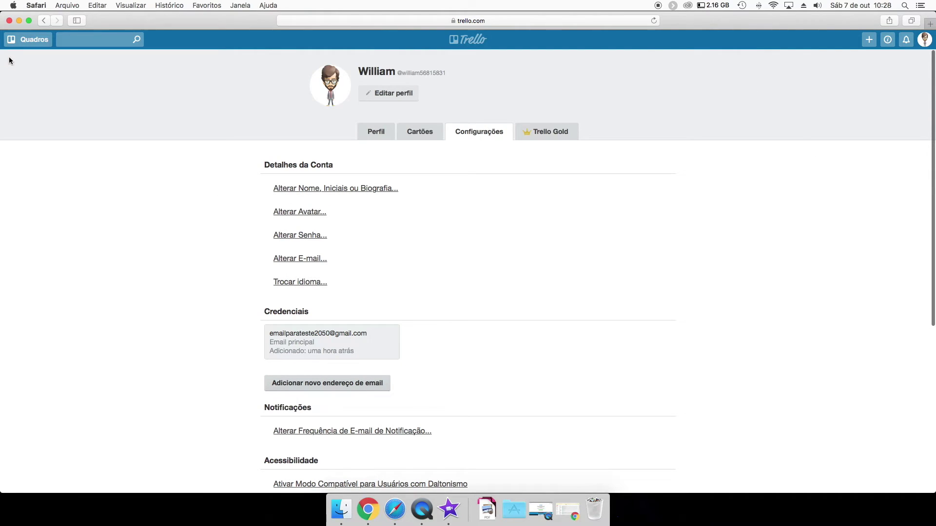
Open the Empresa team page from the Quadros drawer to see its Finanças and Marketing boards.
{"action": "left_click", "coordinate": [39, 40]}
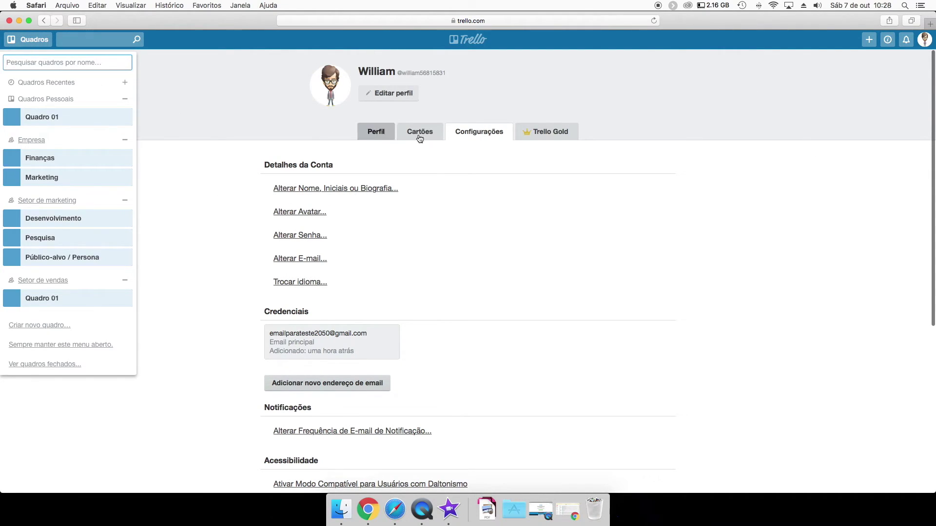
{"action": "left_click", "coordinate": [924, 39]}
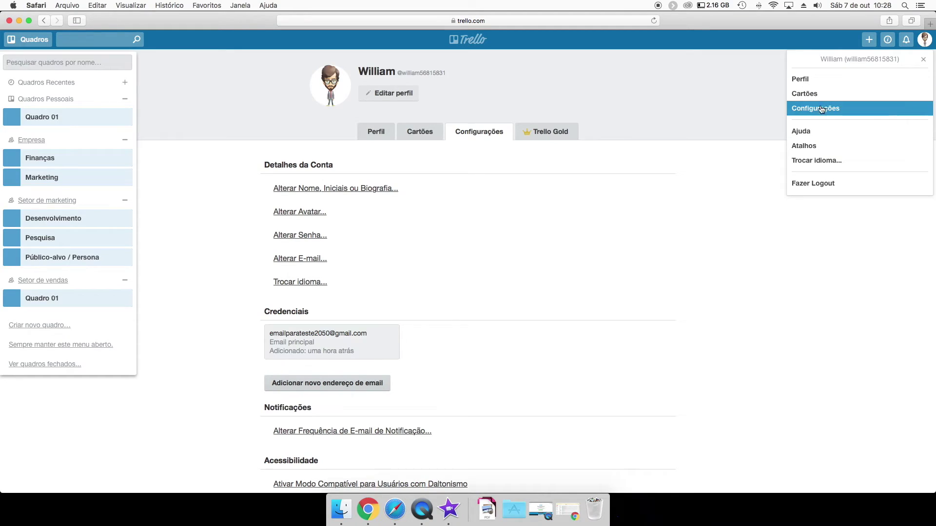
{"action": "left_click", "coordinate": [755, 182]}
{"action": "left_click", "coordinate": [31, 45]}
{"action": "left_click", "coordinate": [30, 45]}
{"action": "left_click", "coordinate": [34, 141]}
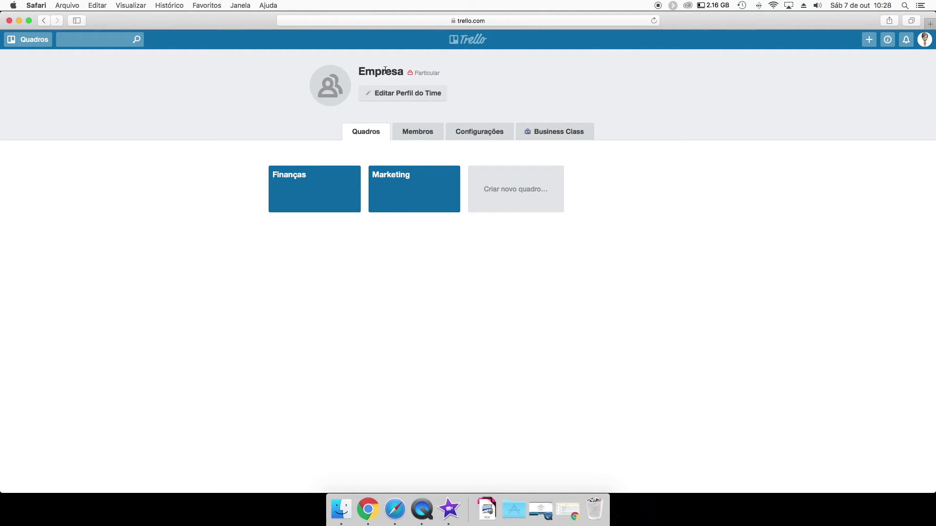
Rename the team to NOME EMPRESA and prefix its short name with 'nome' (nomeempresa485).
{"action": "left_click", "coordinate": [392, 95]}
{"action": "double_click", "coordinate": [373, 78]}
{"action": "type", "text": "NOME EMPRESA"}
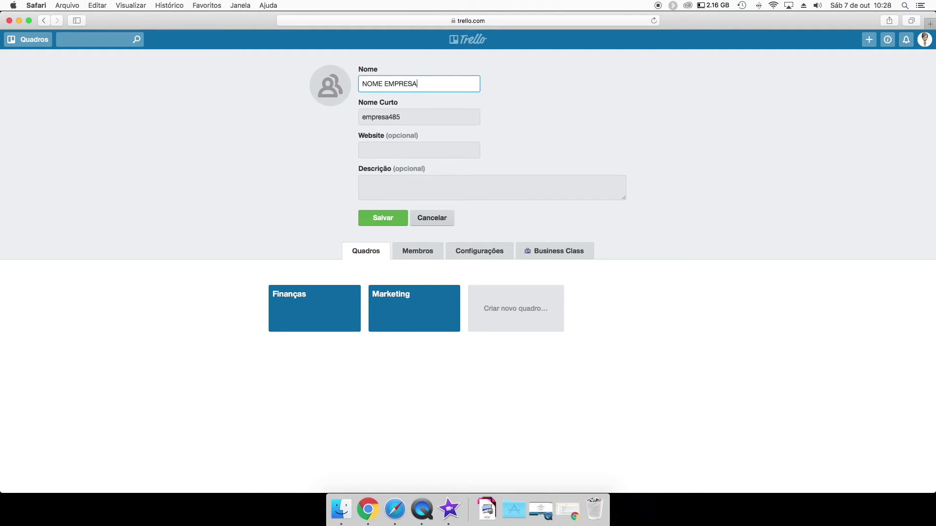
{"action": "key", "text": "Tab"}
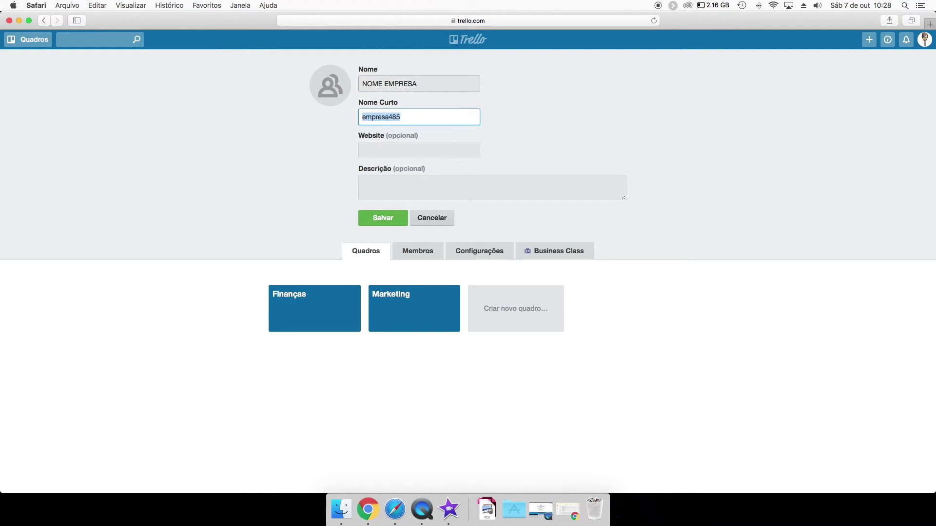
{"action": "key", "text": "Left"}
{"action": "type", "text": "nome"}
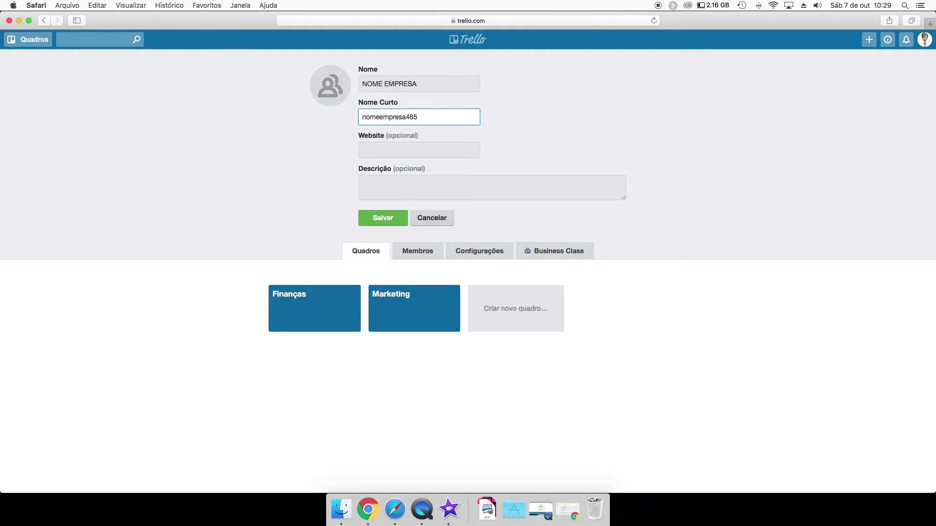
Inspect the team page's web address, then return focus to the edit form.
{"action": "left_click", "coordinate": [420, 22]}
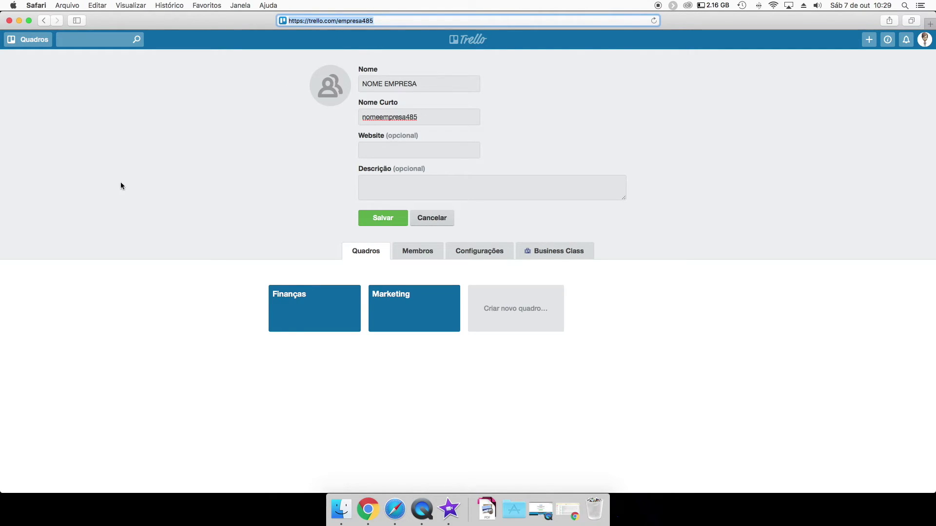
{"action": "left_click", "coordinate": [373, 21]}
{"action": "left_click_drag", "start_coordinate": [373, 20], "coordinate": [287, 23]}
{"action": "left_click", "coordinate": [246, 116]}
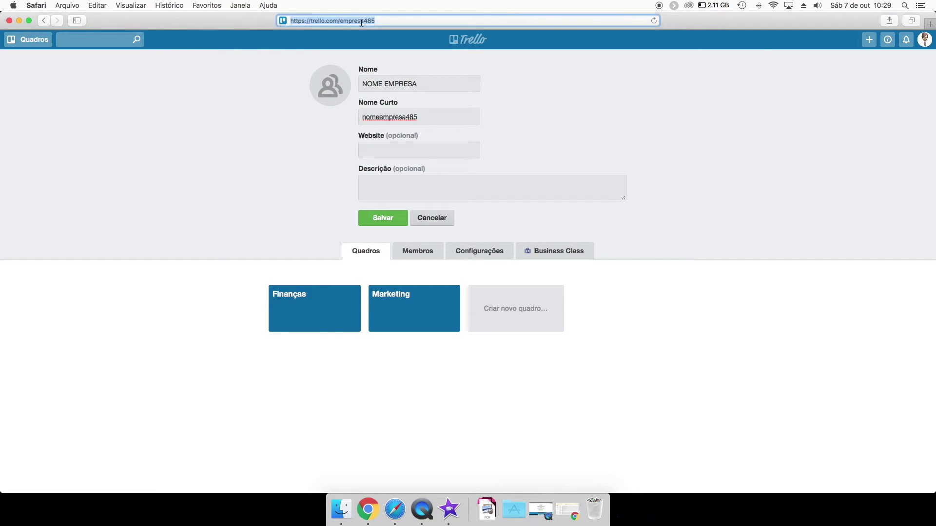
{"action": "mouse_move", "coordinate": [335, 80]}
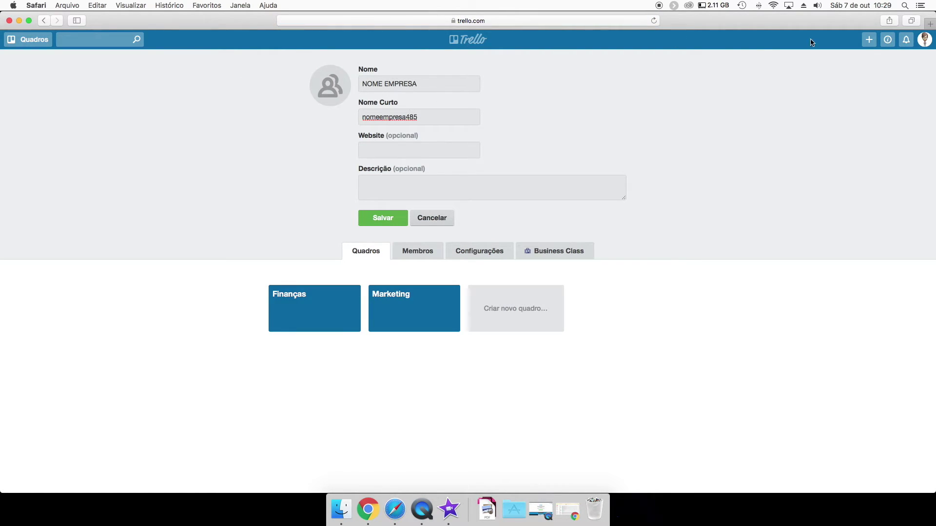
Save the NOME EMPRESA team name and open the Finanças board.
{"action": "left_click", "coordinate": [384, 221]}
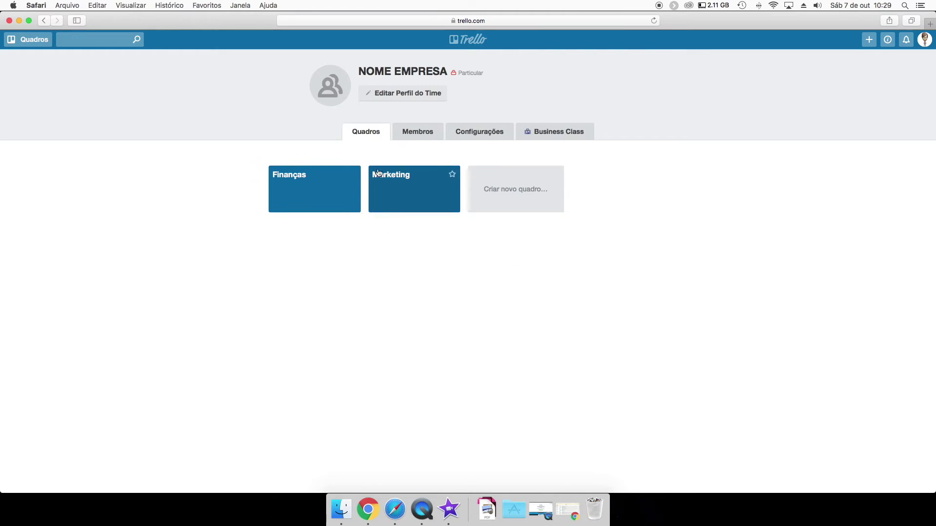
{"action": "left_click", "coordinate": [31, 43]}
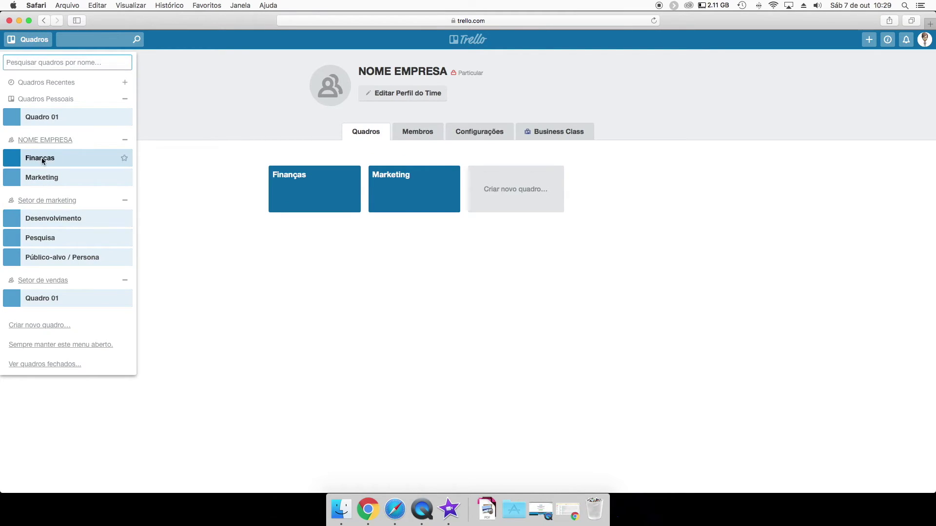
{"action": "left_click", "coordinate": [42, 157]}
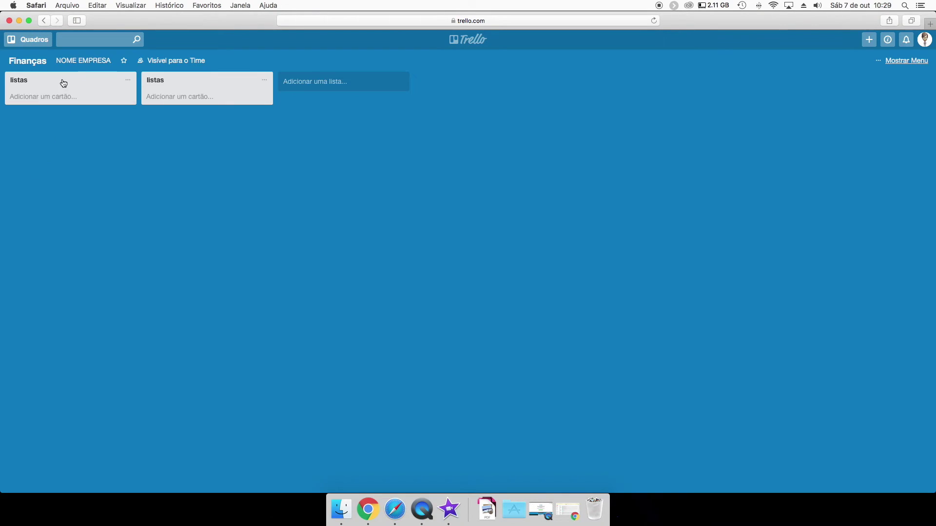
Rename the Finanças board to VENDAS.
{"action": "left_click", "coordinate": [27, 60]}
{"action": "left_click", "coordinate": [30, 40]}
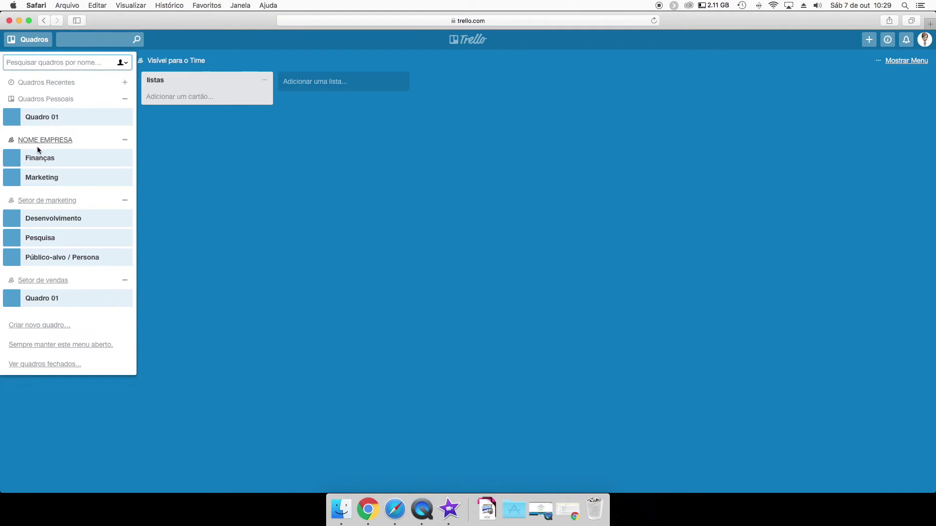
{"action": "left_click", "coordinate": [42, 157]}
{"action": "left_click", "coordinate": [29, 61]}
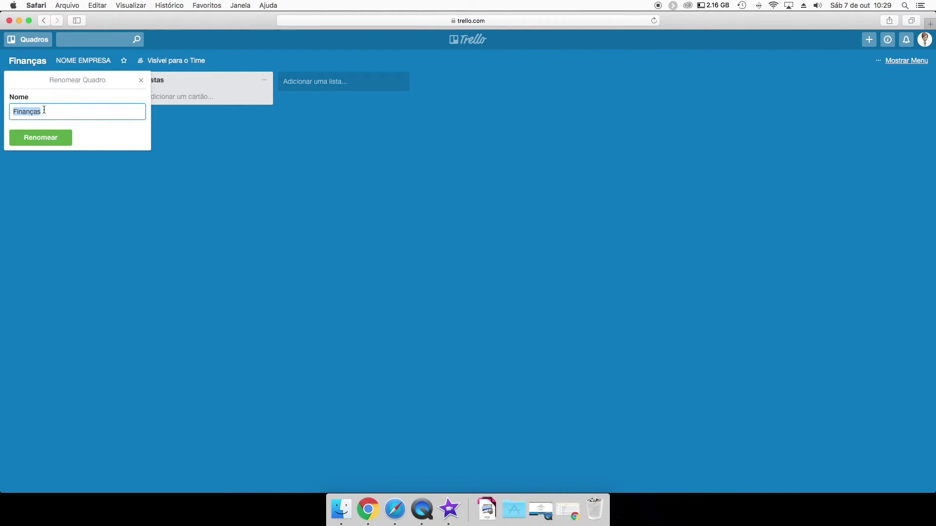
{"action": "type", "text": "VENDAS"}
{"action": "left_click", "coordinate": [29, 137]}
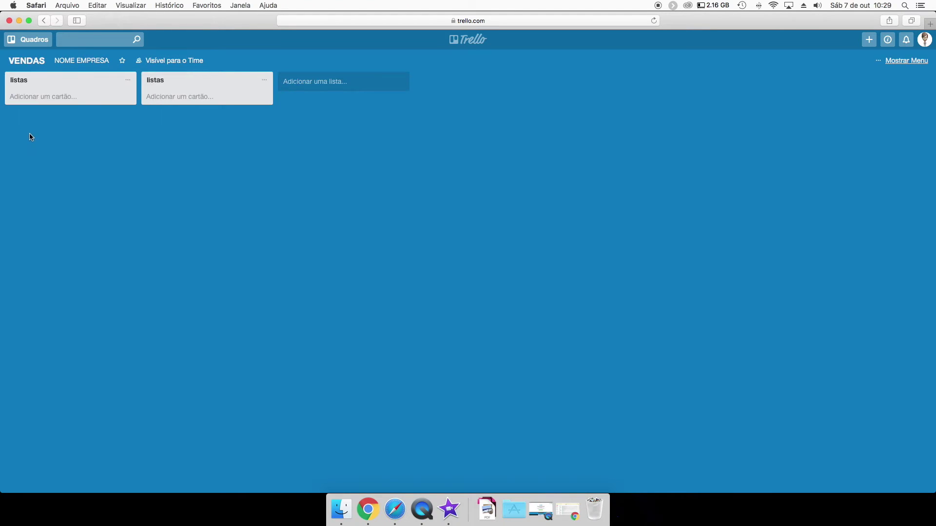
{"action": "left_click", "coordinate": [28, 38]}
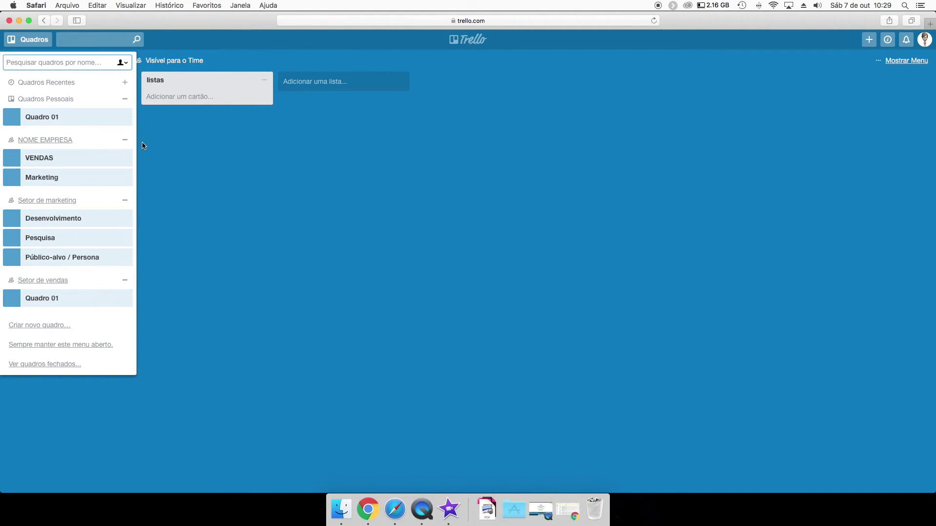
Star the Marketing board in the Quadros drawer.
{"action": "left_click", "coordinate": [125, 177]}
{"action": "left_click", "coordinate": [181, 146]}
{"action": "left_click", "coordinate": [24, 60]}
{"action": "left_click", "coordinate": [29, 39]}
{"action": "left_click", "coordinate": [22, 82]}
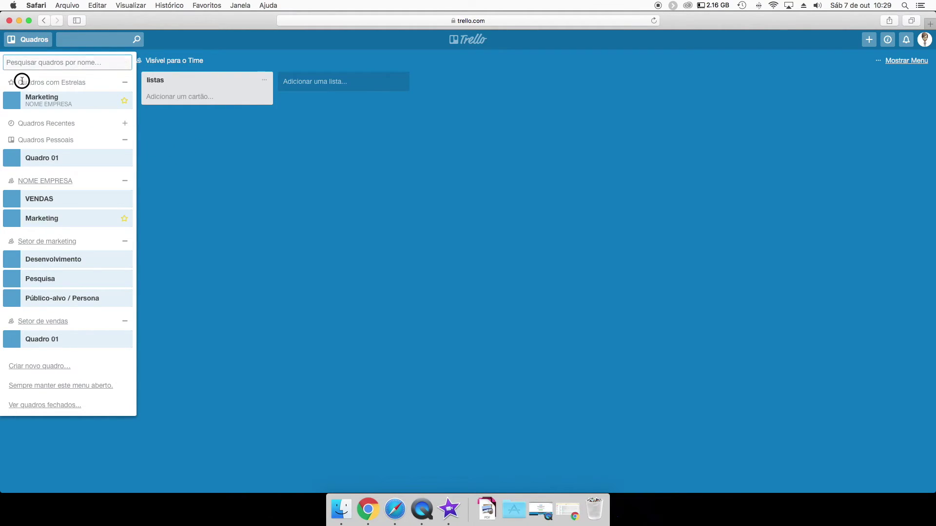
Collapse the personal, NOME EMPRESA, Setor de marketing and Setor de vendas drawer sections.
{"action": "left_click", "coordinate": [124, 140]}
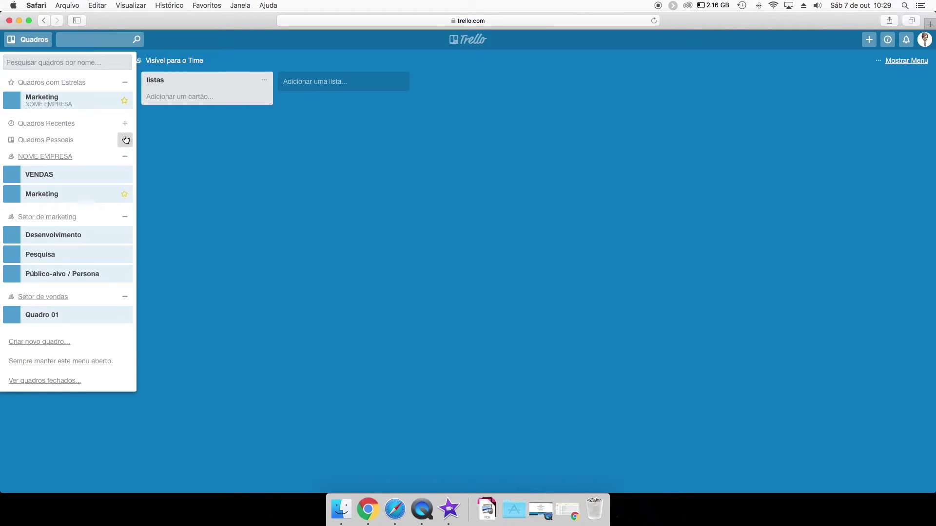
{"action": "left_click", "coordinate": [125, 217]}
{"action": "left_click", "coordinate": [127, 158]}
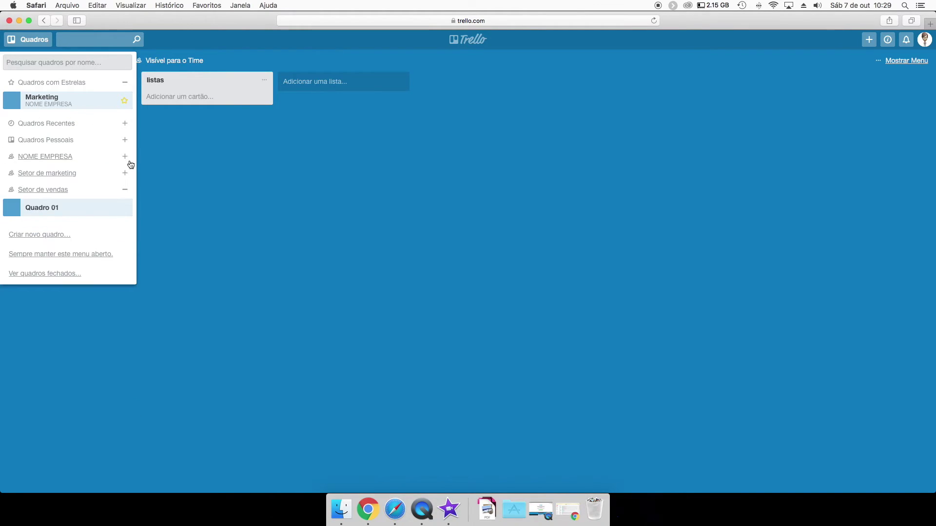
{"action": "left_click", "coordinate": [124, 189]}
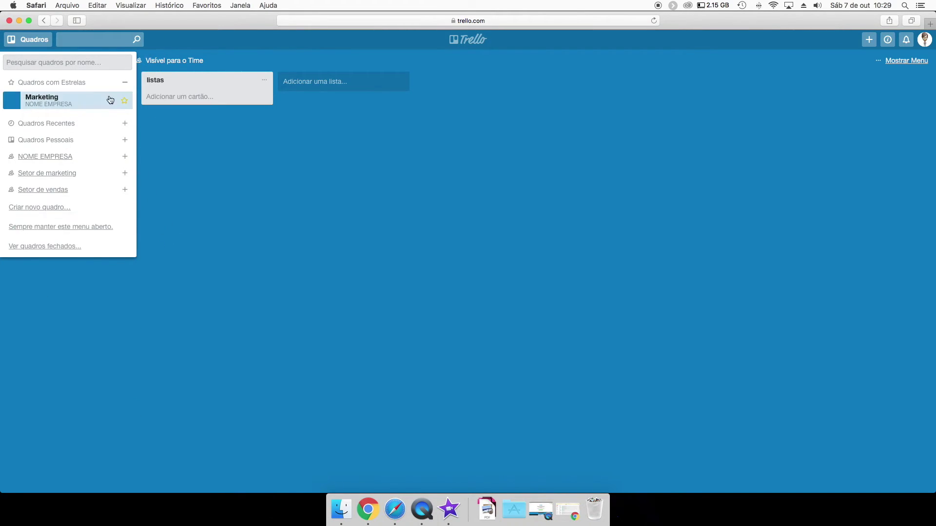
{"action": "double_click", "coordinate": [125, 81]}
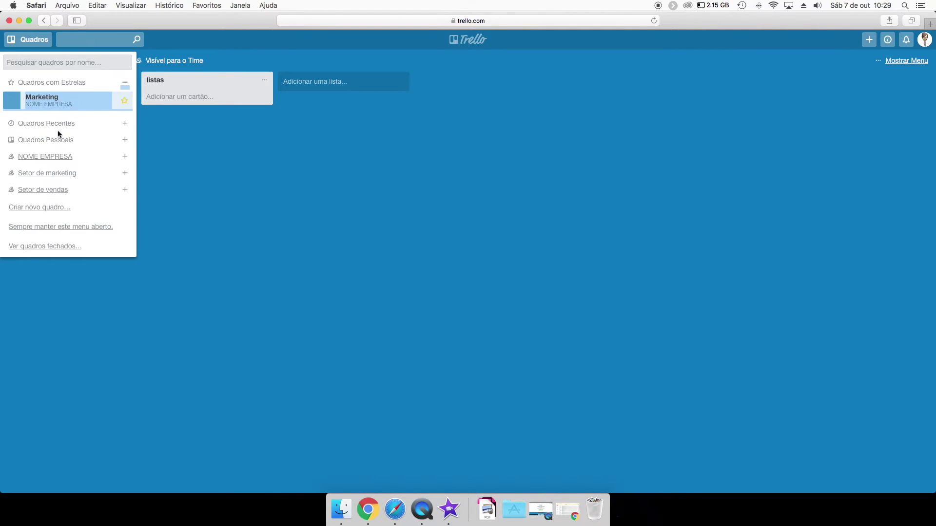
{"action": "left_click", "coordinate": [161, 151]}
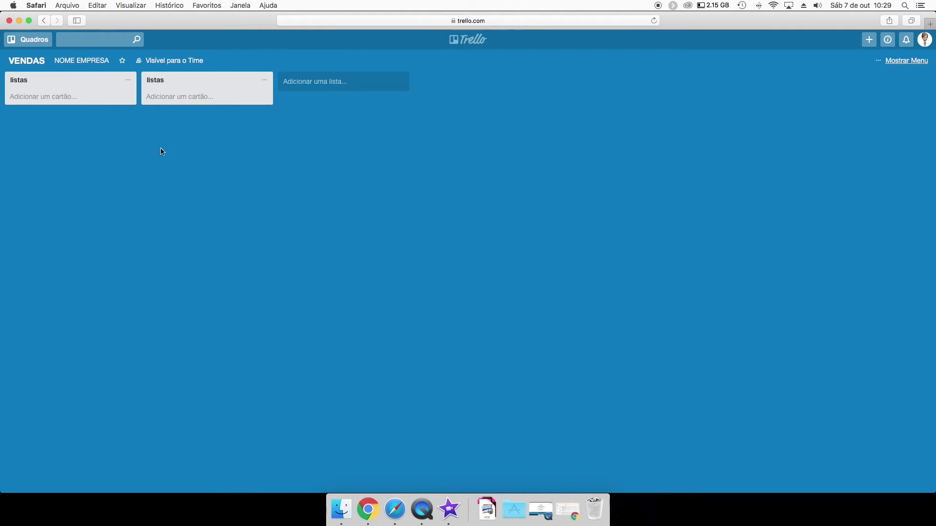
Expand the personal boards section and star the Quadro 01 board.
{"action": "left_click", "coordinate": [24, 38]}
{"action": "left_click", "coordinate": [124, 159]}
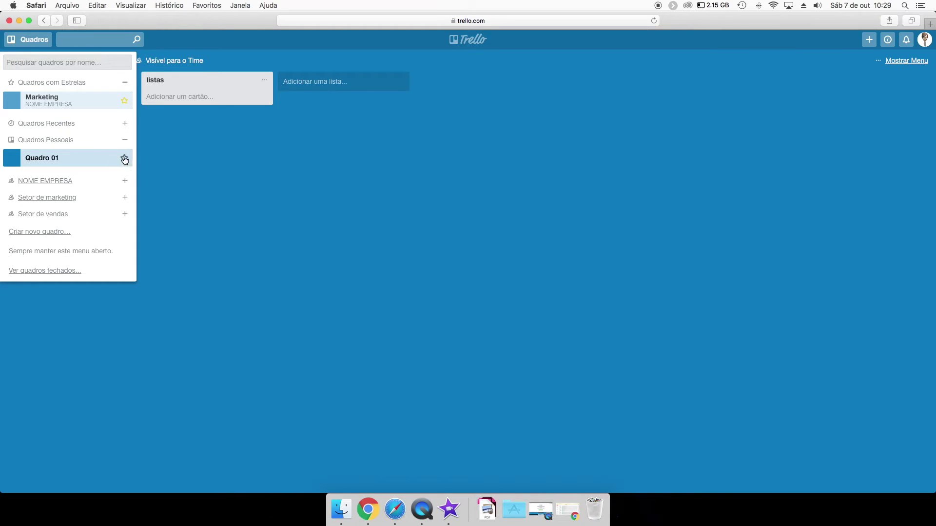
{"action": "left_click", "coordinate": [122, 159]}
{"action": "left_click", "coordinate": [166, 166]}
Dismiss the new-list form on VENDAS and restore the minimized Chrome window.
{"action": "double_click", "coordinate": [166, 166]}
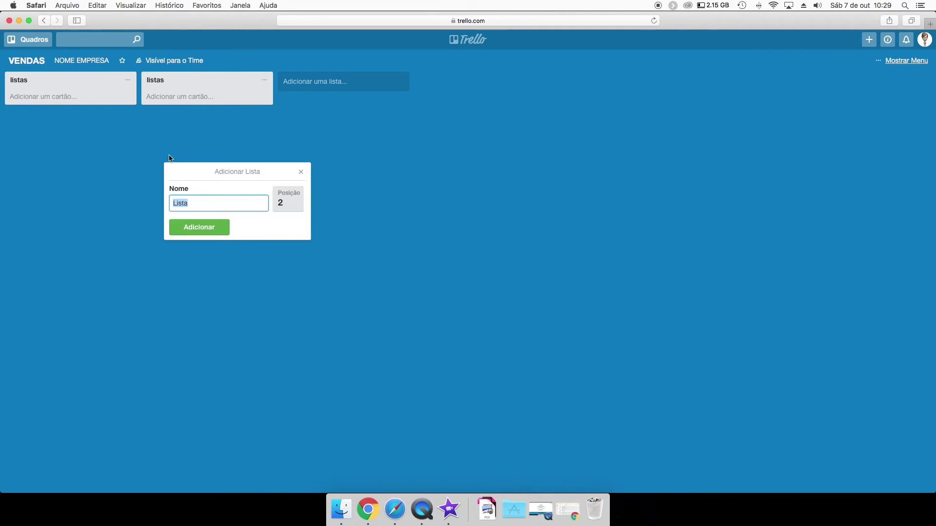
{"action": "left_click", "coordinate": [301, 172]}
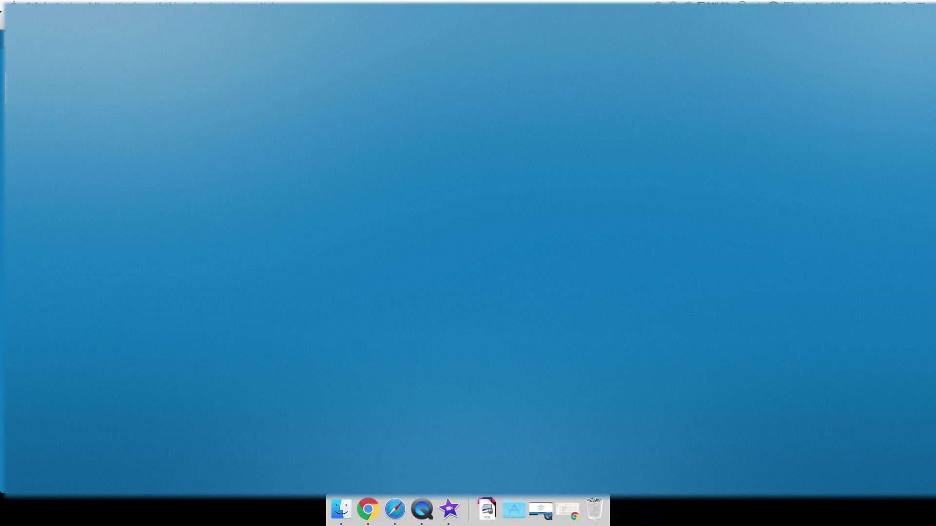
{"action": "left_click", "coordinate": [366, 512]}
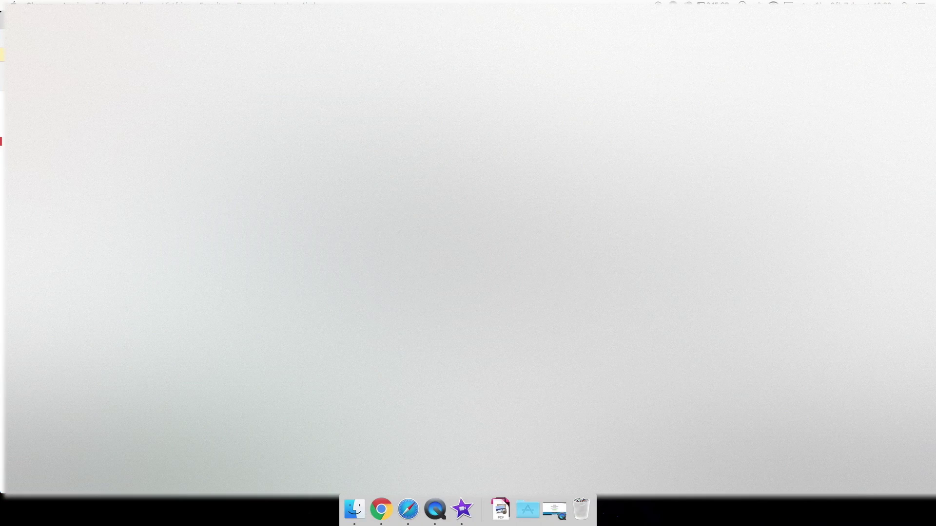
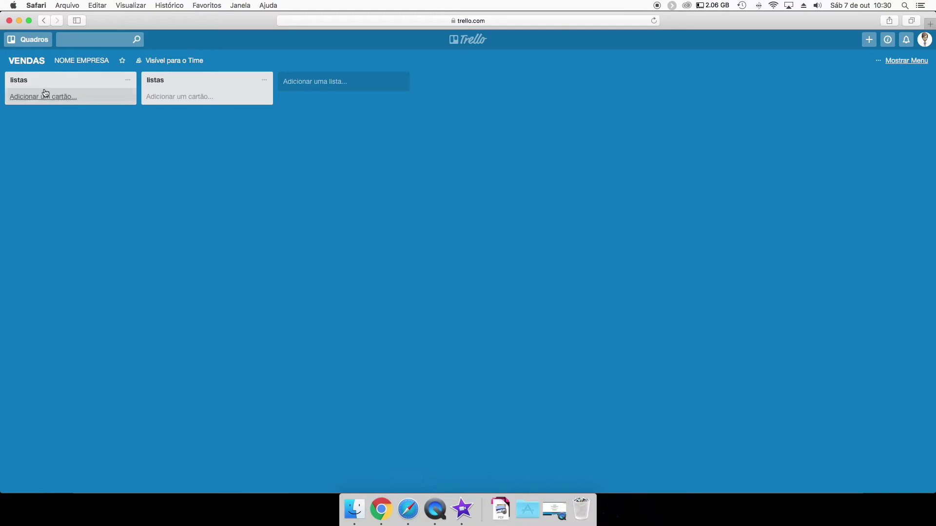
Paste the repeated tarefa 01–03 lines into a new card in the first listas list.
{"action": "left_click", "coordinate": [40, 95]}
{"action": "type", "text": "tarefa 01 tarefa 02 tarefa 03 tarefa 01 tarefa 02 tarefa 03 tarefa 01 tarefa 02 tarefa 03"}
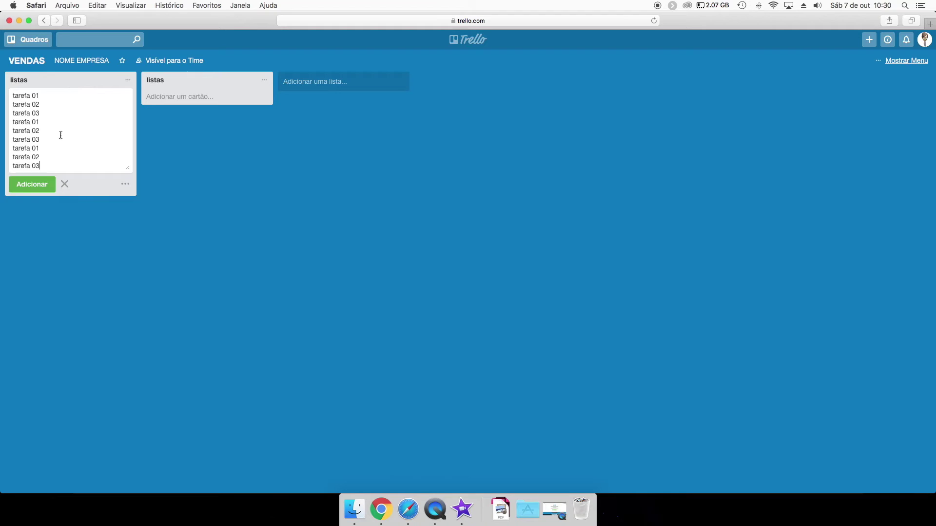
Turn the pasted lines into 15 separate tarefa cards in the first listas list.
{"action": "left_click", "coordinate": [126, 184]}
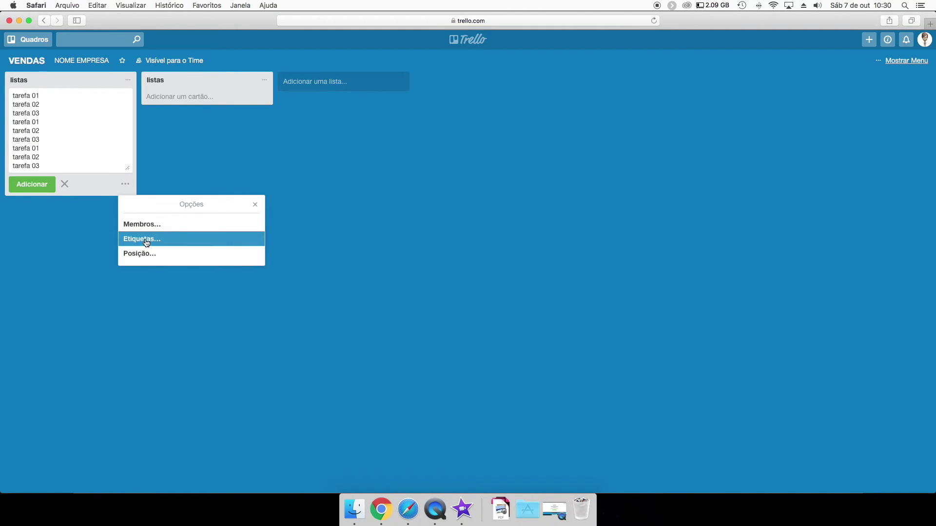
{"action": "left_click", "coordinate": [43, 185]}
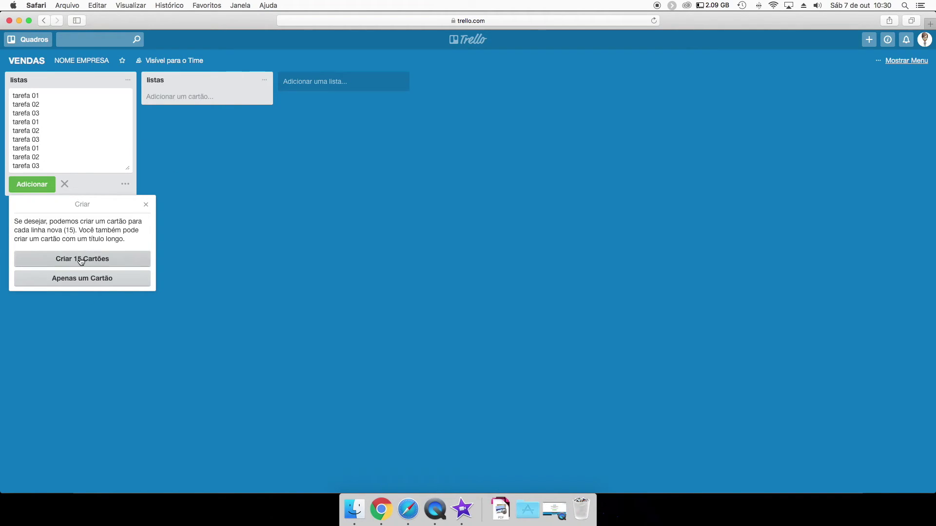
{"action": "left_click", "coordinate": [85, 263]}
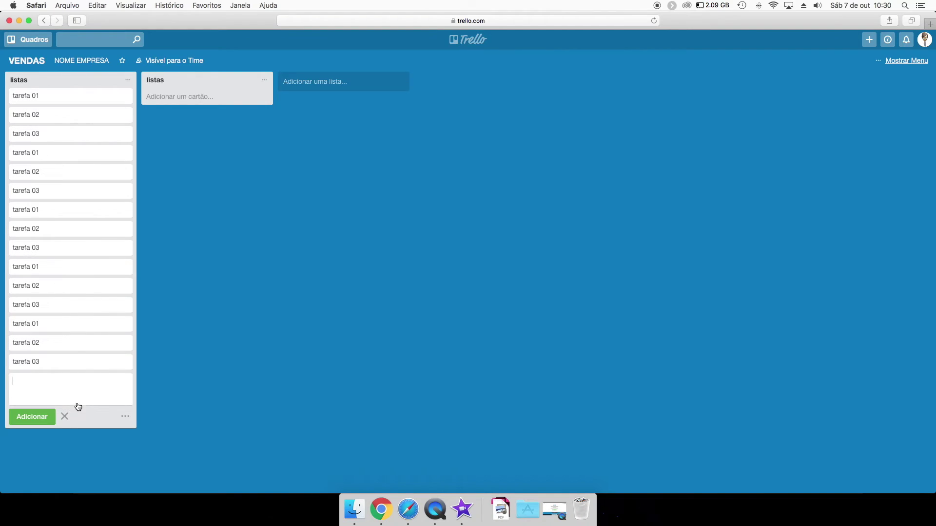
Add the same lines to the second listas list as one combined card, then review its title.
{"action": "left_click", "coordinate": [172, 97]}
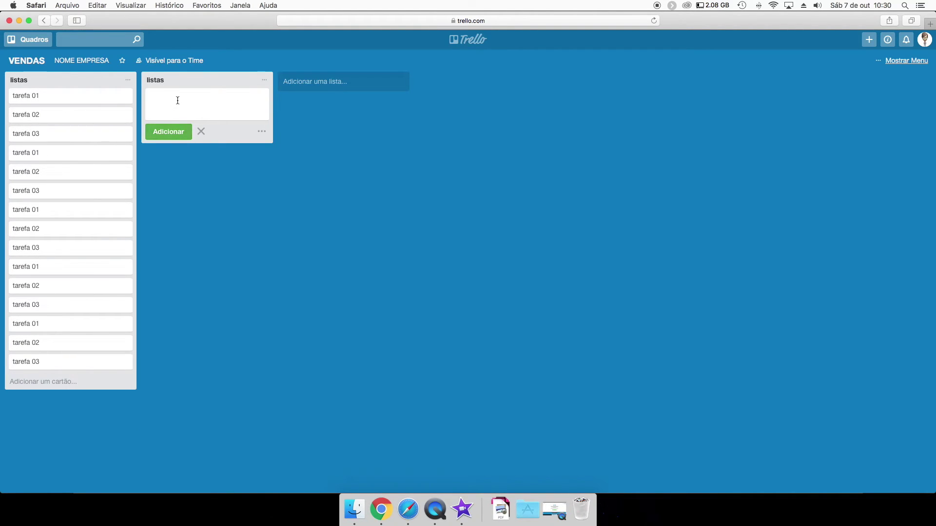
{"action": "type", "text": "tarefa 01 tarefa 02 tarefa 03 tarefa 01 tarefa 02 tarefa 03 tarefa 01 tarefa 02 tarefa 03 tarefa 01 tarefa 02 tarefa 03 tarefa 01 tarefa 02 tarefa 03"}
{"action": "left_click", "coordinate": [172, 186]}
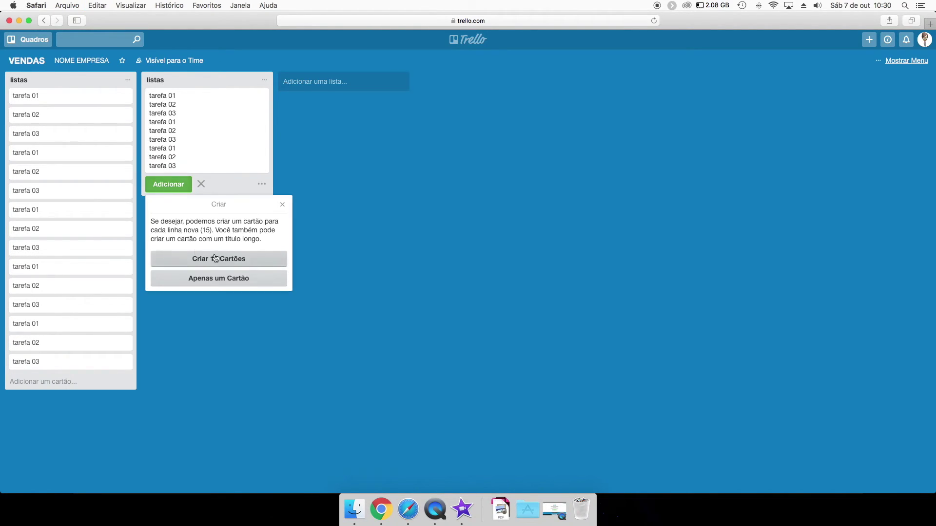
{"action": "left_click", "coordinate": [220, 281]}
{"action": "left_click", "coordinate": [211, 99]}
{"action": "left_click", "coordinate": [353, 88]}
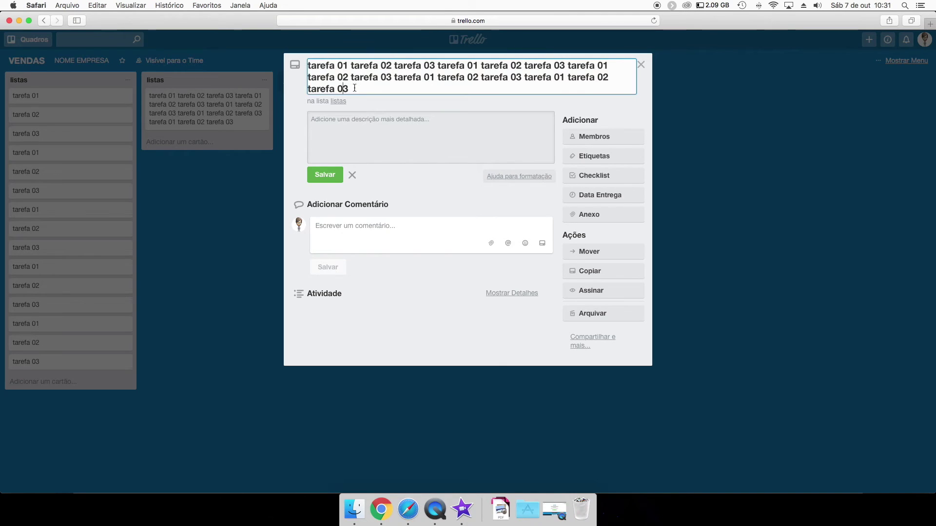
{"action": "left_click", "coordinate": [239, 204]}
{"action": "left_click", "coordinate": [220, 207]}
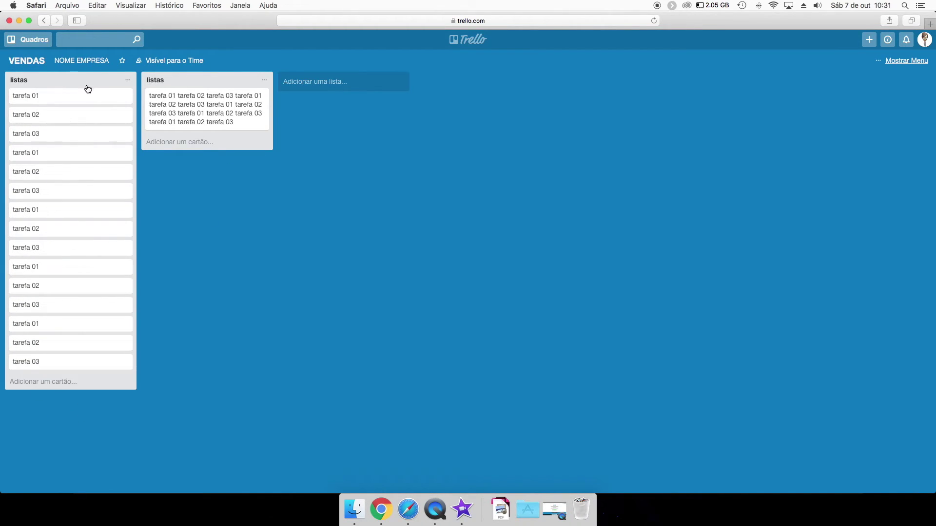
Reopen the combined card, then paste the lines into another new card in the second list and discard it.
{"action": "left_click", "coordinate": [177, 99]}
{"action": "left_click", "coordinate": [203, 214]}
{"action": "left_click", "coordinate": [185, 145]}
{"action": "left_click", "coordinate": [185, 142]}
{"action": "type", "text": "tarefa 01 tarefa 02 tarefa 03 tarefa 01 tarefa 02 tarefa 03 tarefa 01 tarefa 02 tarefa 03 tarefa 01 tarefa 02 tarefa 03 tarefa 01 tarefa 02 tarefa 03"}
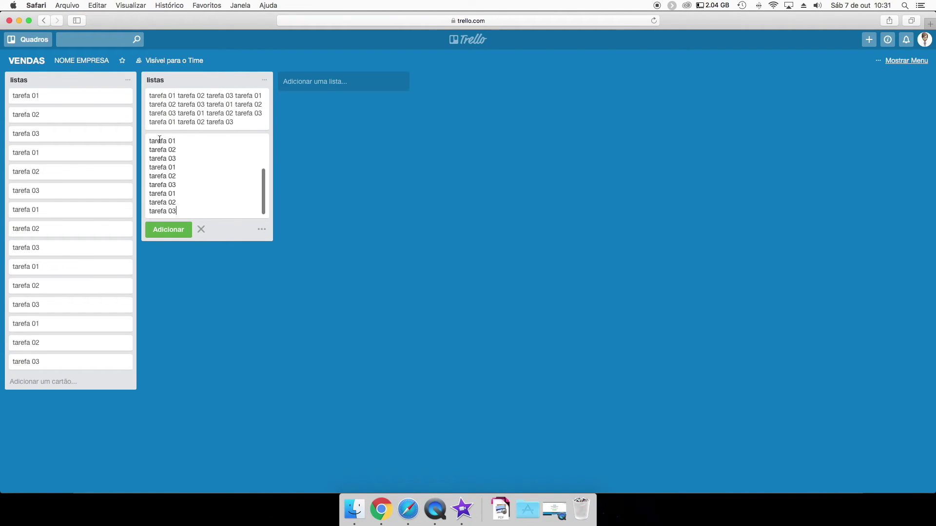
{"action": "left_click", "coordinate": [173, 141]}
{"action": "left_click", "coordinate": [202, 229]}
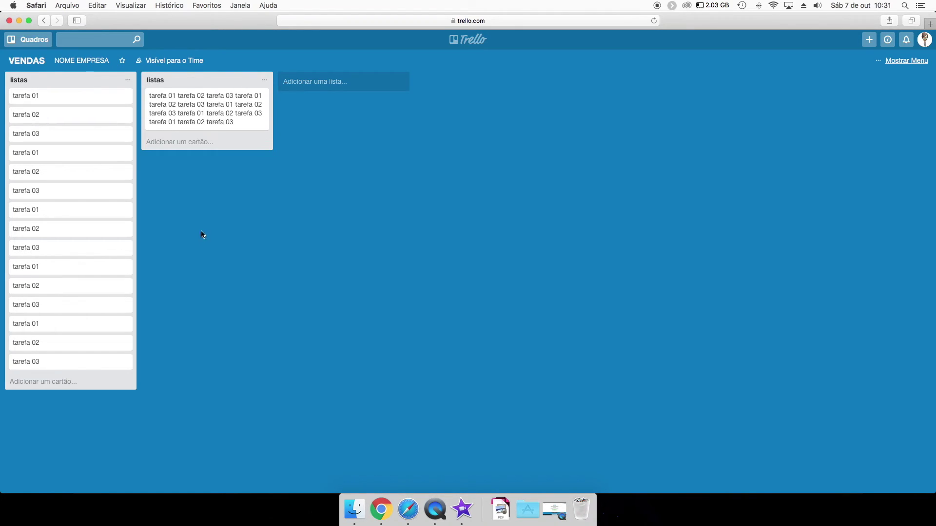
Give the tarefa 01 card a 15-item checklist from the pasted lines, ticking tarefa 01 and tarefa 02.
{"action": "left_click", "coordinate": [74, 100]}
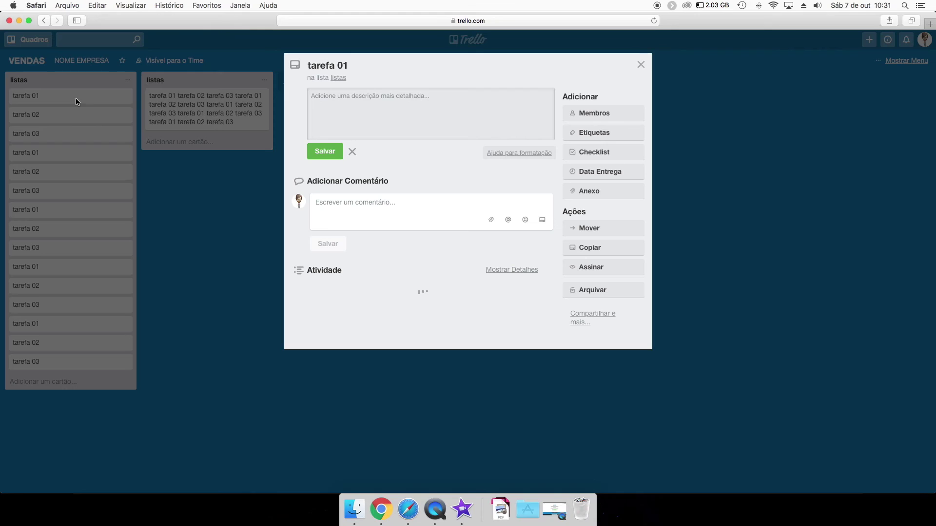
{"action": "left_click", "coordinate": [595, 152]}
{"action": "left_click", "coordinate": [584, 226]}
{"action": "type", "text": "tarefa 01 tarefa 02 tarefa 03 tarefa 01 tarefa 02 tarefa 03 tarefa 01 tarefa 02 tarefa 03 tarefa 01 tarefa 02 tarefa 03 tarefa 01 tarefa 02 tarefa 03"}
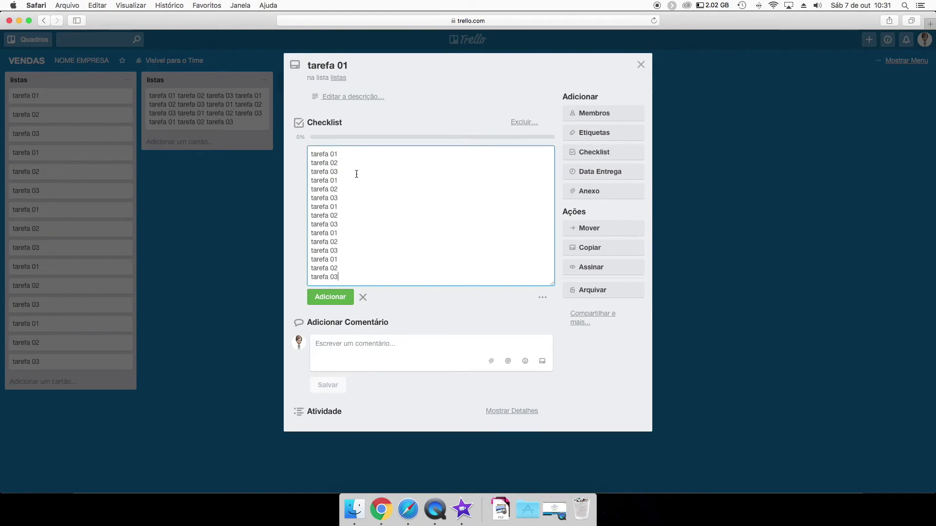
{"action": "left_click", "coordinate": [331, 297]}
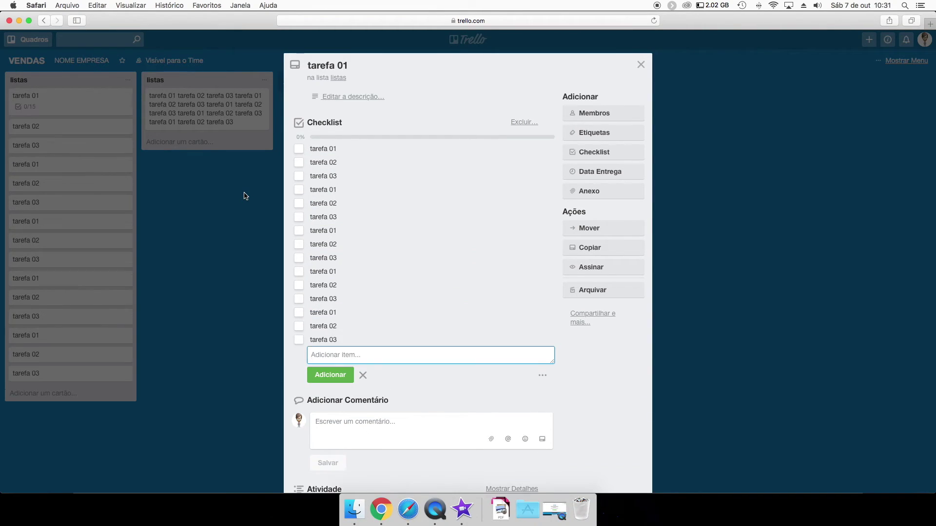
{"action": "left_click", "coordinate": [299, 149]}
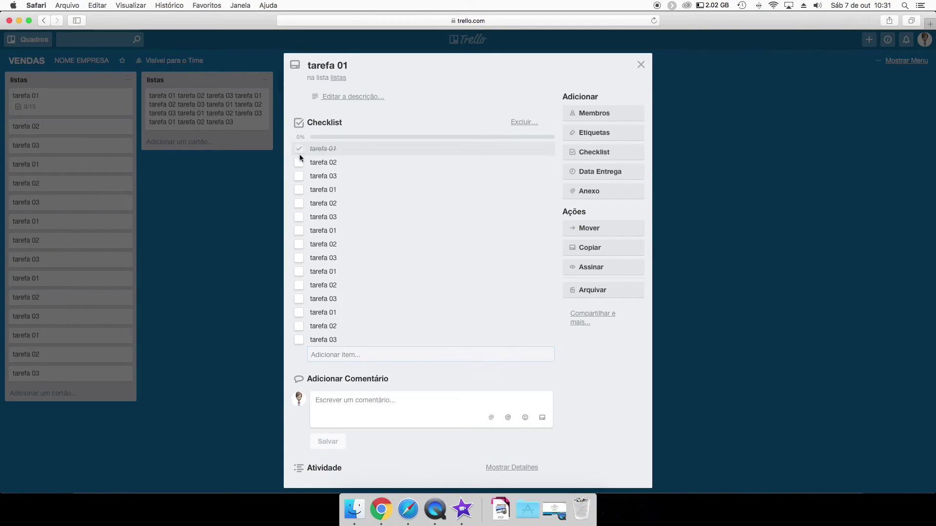
{"action": "left_click", "coordinate": [299, 163]}
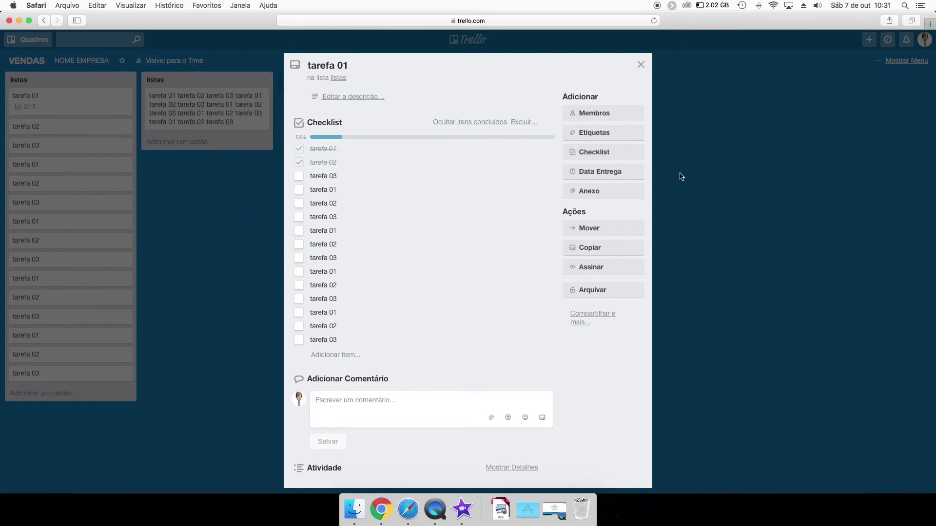
{"action": "left_click", "coordinate": [679, 175]}
{"action": "left_click", "coordinate": [29, 40]}
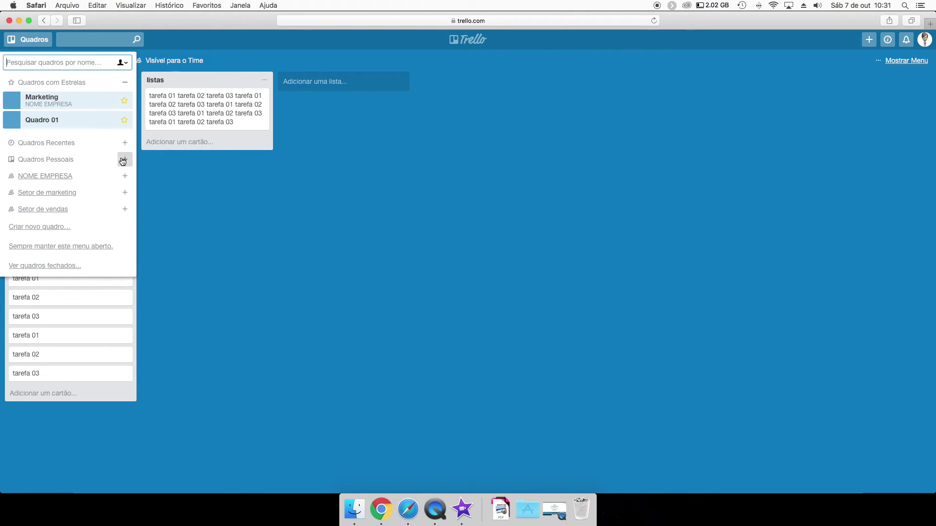
Open the Pesquisa board and add a list named TAREFA 01.
{"action": "left_click", "coordinate": [125, 159]}
{"action": "left_click", "coordinate": [125, 143]}
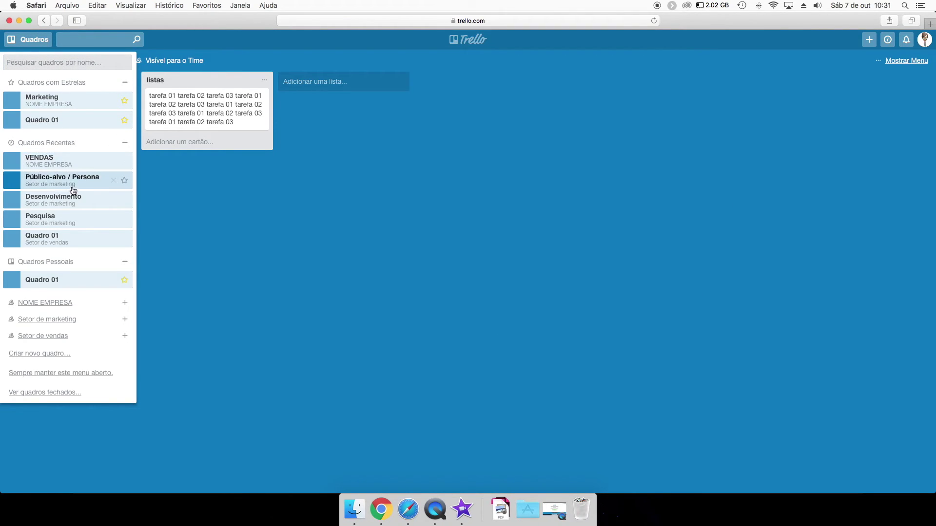
{"action": "left_click", "coordinate": [73, 158]}
{"action": "left_click", "coordinate": [29, 40]}
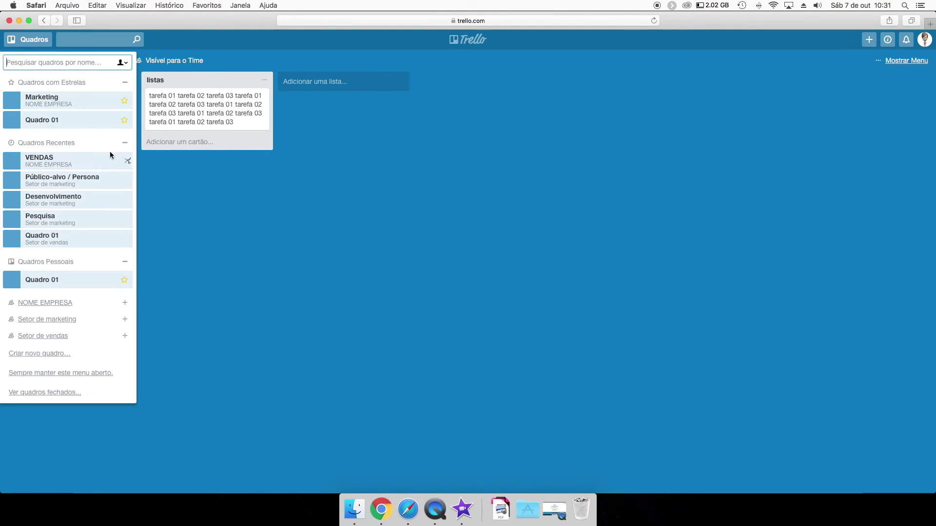
{"action": "left_click", "coordinate": [82, 221]}
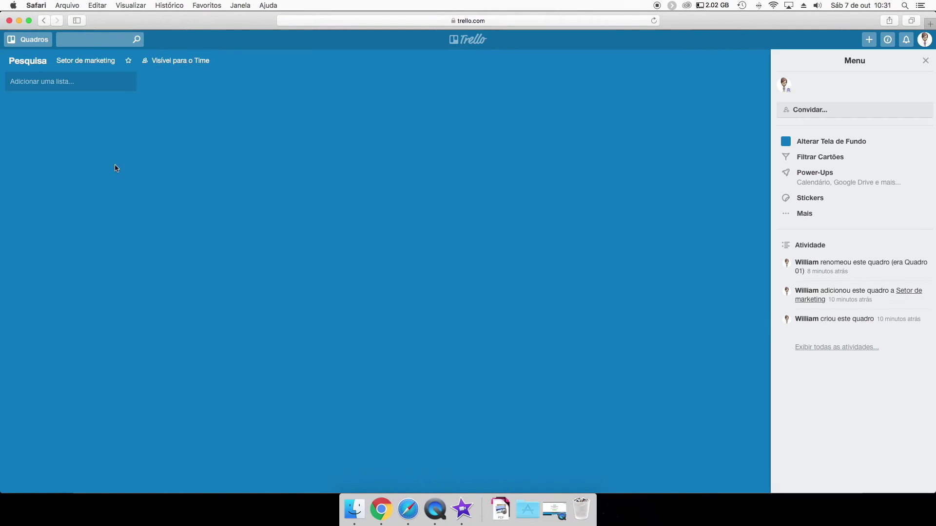
{"action": "left_click", "coordinate": [70, 82]}
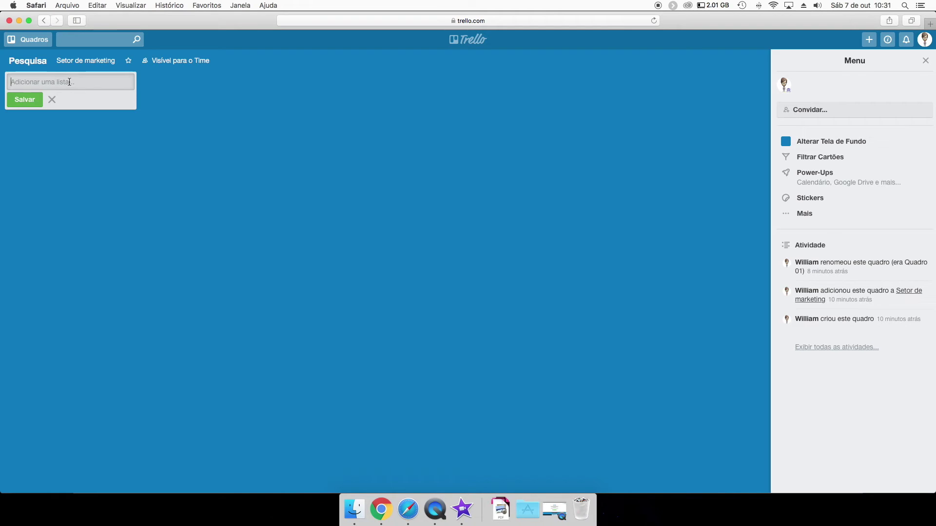
{"action": "type", "text": "TAREFA 01"}
{"action": "key", "text": "Return"}
Add the cards Prospecção, Contrato, Cobrança and Produção to TAREFA 01.
{"action": "left_click", "coordinate": [39, 97]}
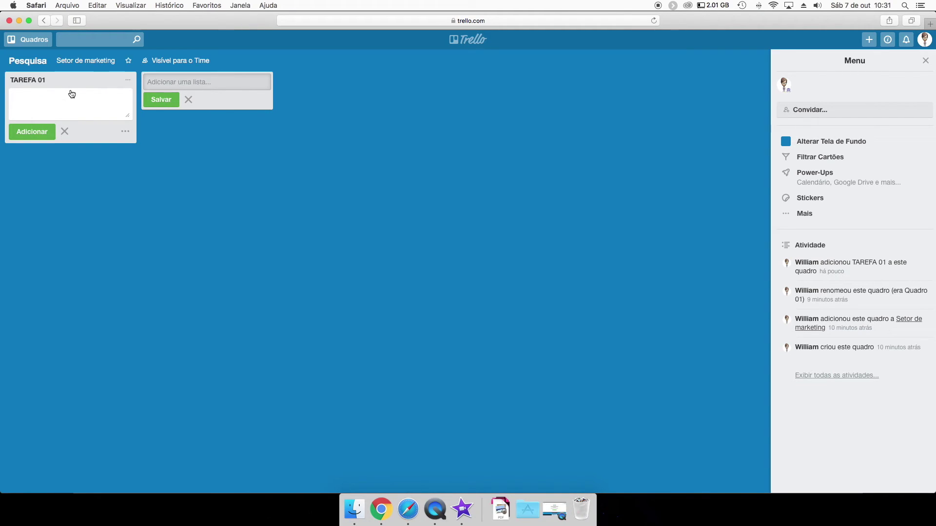
{"action": "type", "text": "Props"}
{"action": "type", "text": "ecção"}
{"action": "key", "text": "Return"}
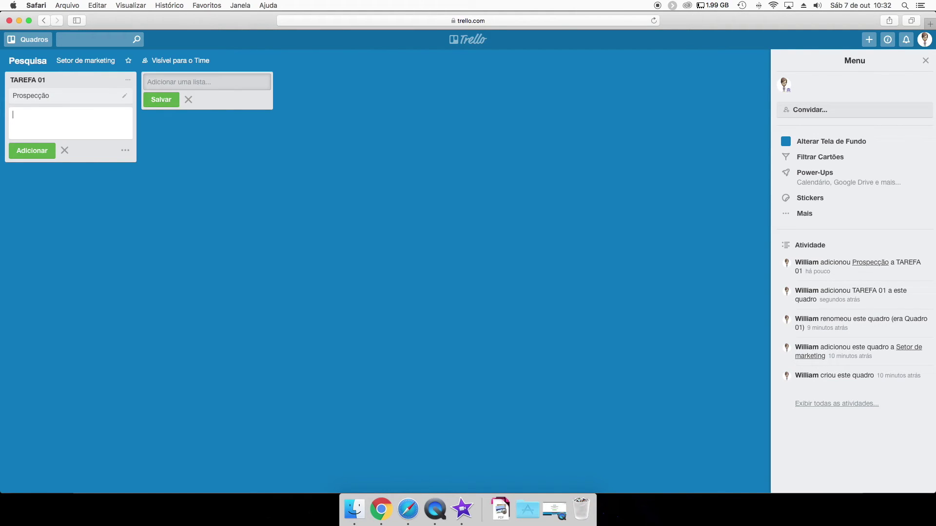
{"action": "type", "text": "Contrato"}
{"action": "key", "text": "Return"}
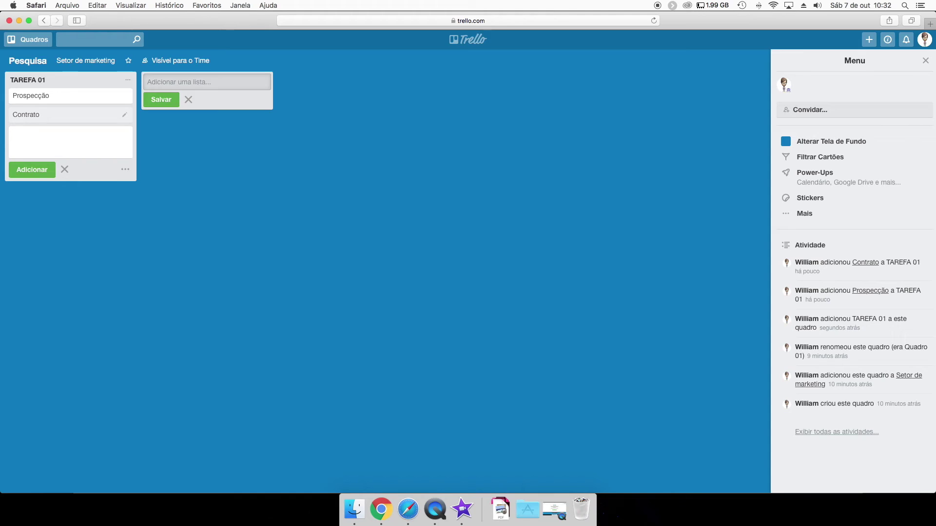
{"action": "type", "text": "Cobrança"}
{"action": "key", "text": "Return"}
{"action": "type", "text": "T"}
{"action": "key", "text": "BackSpace"}
{"action": "key", "text": "BackSpace"}
{"action": "type", "text": "Produção"}
{"action": "key", "text": "Return"}
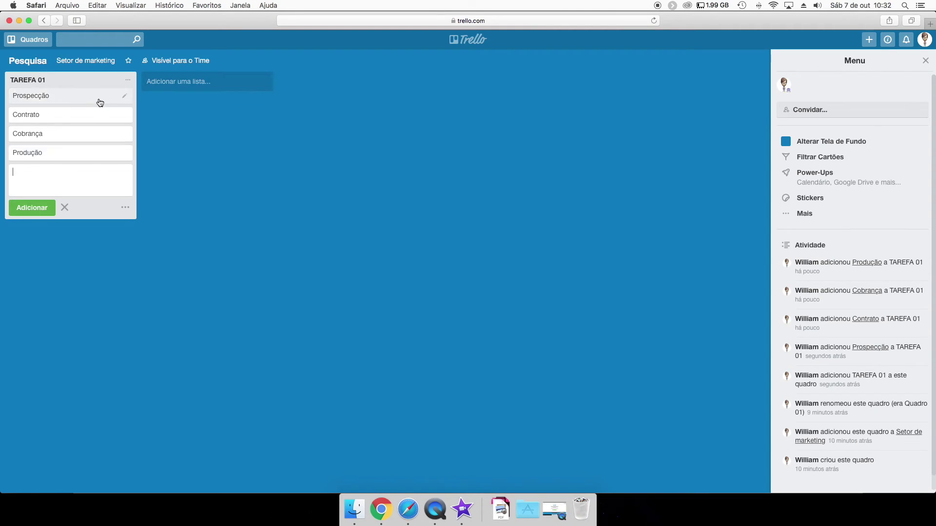
Add a checklist to Prospecção with items Ligar para cliente and Mandar email.
{"action": "left_click", "coordinate": [122, 202]}
{"action": "left_click", "coordinate": [163, 161]}
{"action": "left_click", "coordinate": [81, 98]}
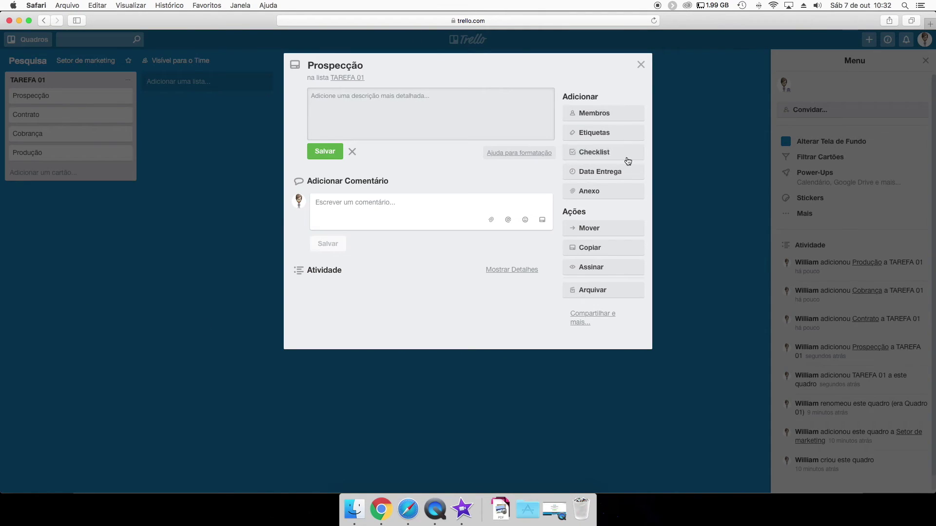
{"action": "left_click", "coordinate": [626, 155]}
{"action": "left_click", "coordinate": [593, 231]}
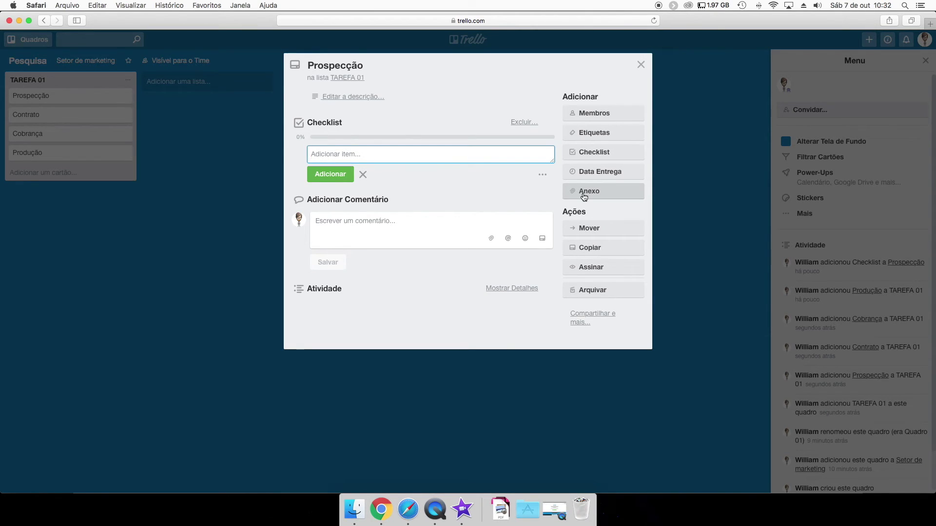
{"action": "type", "text": "Ligar para cliente"}
{"action": "key", "text": "Return"}
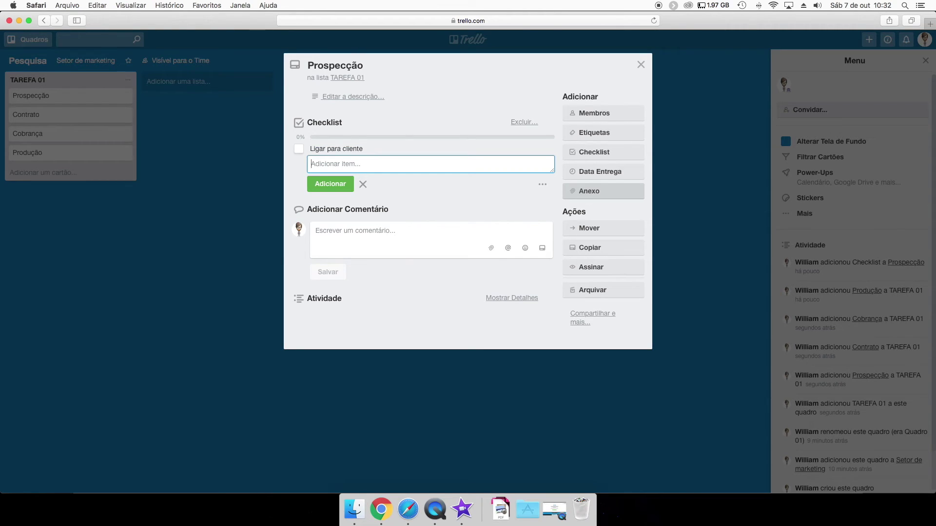
{"action": "type", "text": "Mandar email"}
{"action": "key", "text": "Return"}
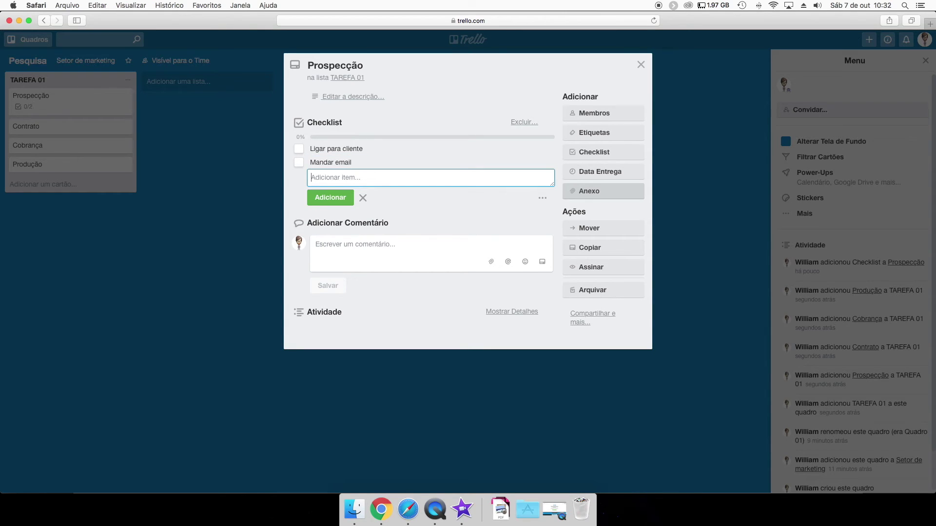
{"action": "key", "text": "Escape"}
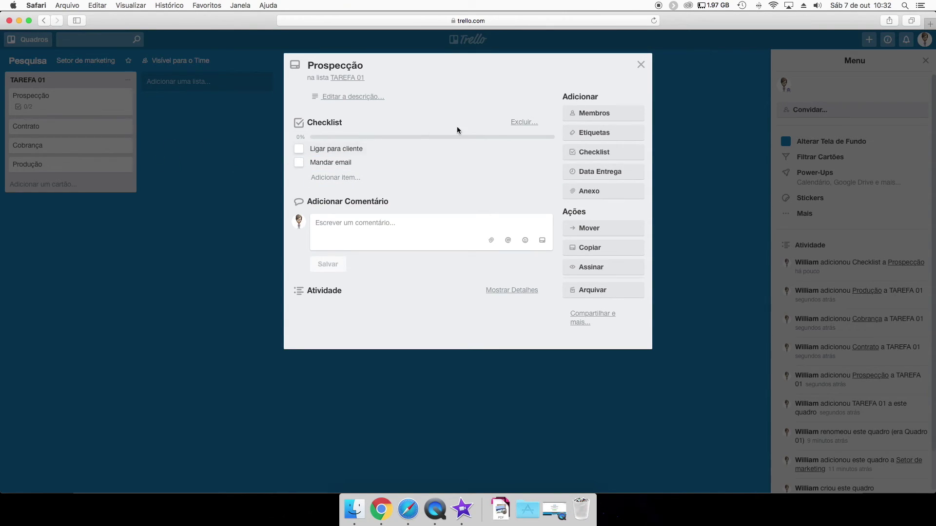
{"action": "left_click", "coordinate": [231, 249]}
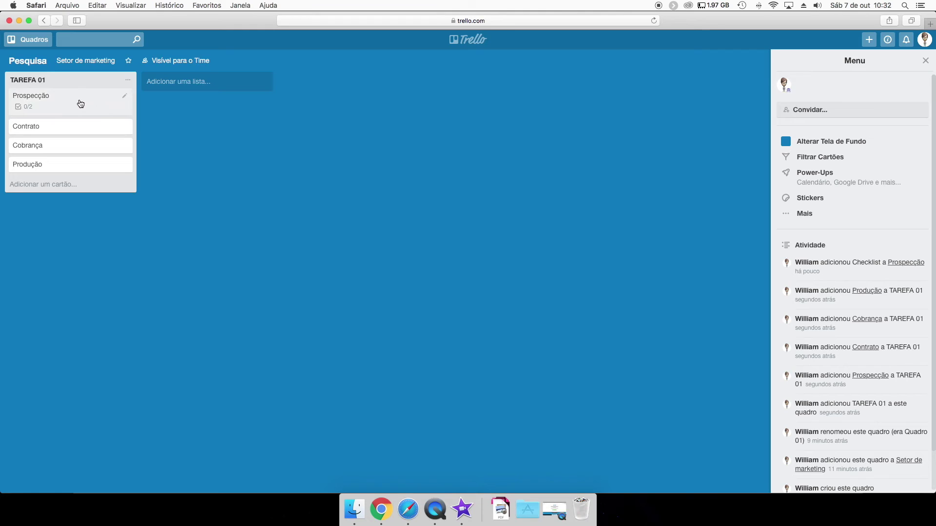
Copy the Prospecção card into TAREFA 01 on the Pesquisa board, keeping its checklist.
{"action": "left_click", "coordinate": [82, 101]}
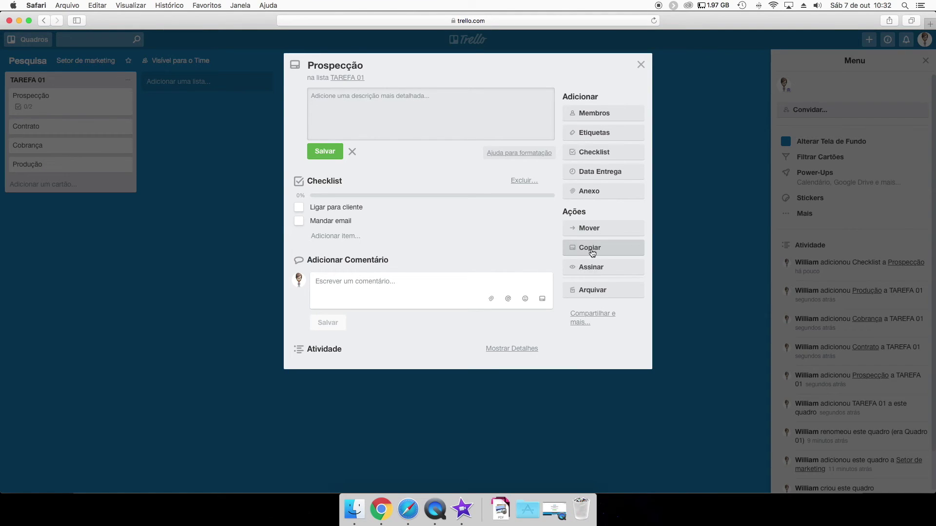
{"action": "left_click", "coordinate": [594, 248]}
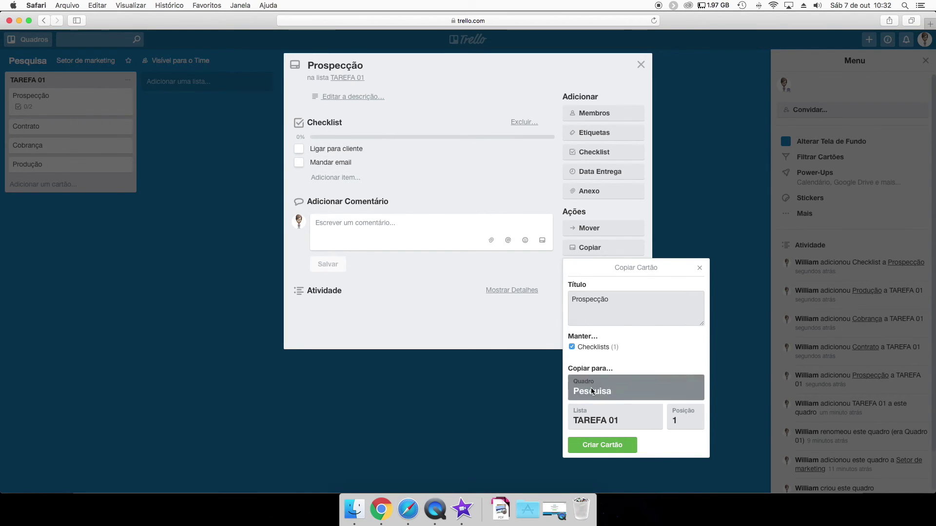
{"action": "left_click", "coordinate": [591, 389]}
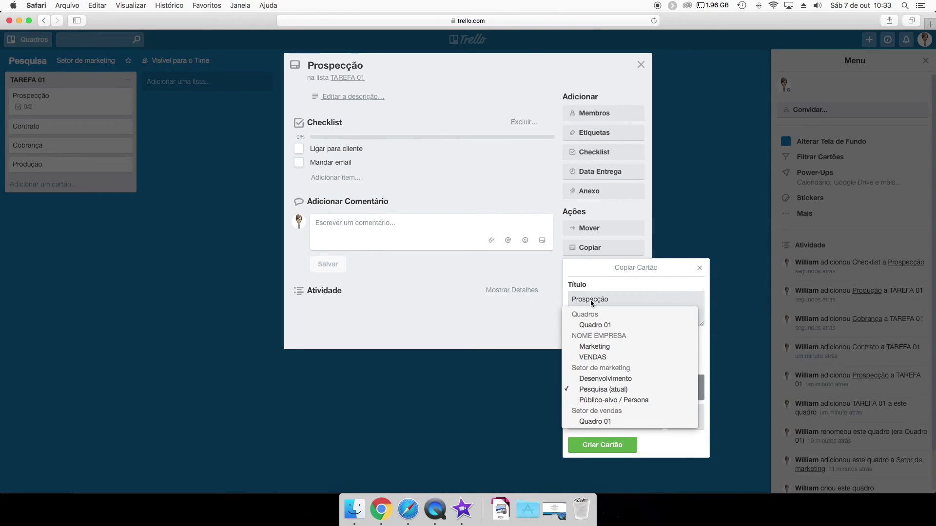
{"action": "left_click", "coordinate": [602, 389]}
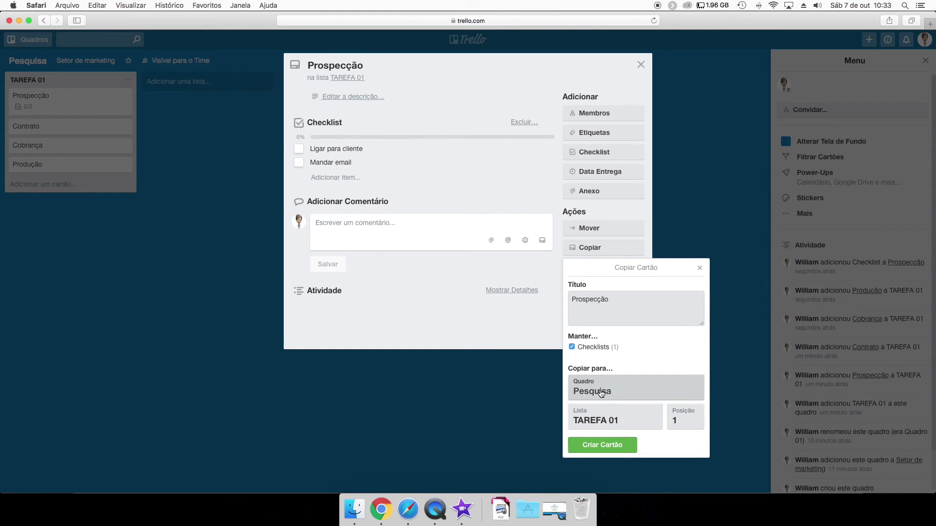
{"action": "left_click", "coordinate": [601, 409]}
{"action": "left_click", "coordinate": [607, 412]}
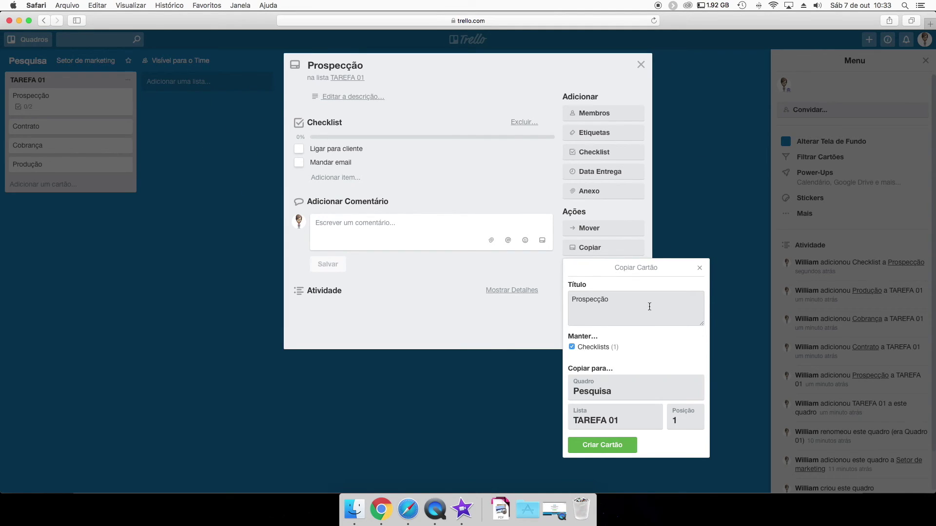
{"action": "left_click", "coordinate": [601, 446]}
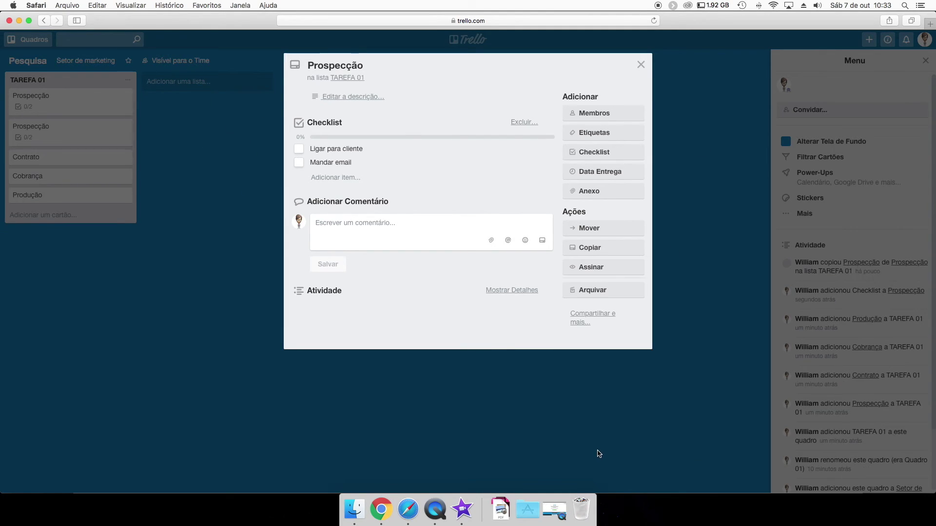
{"action": "left_click", "coordinate": [213, 222]}
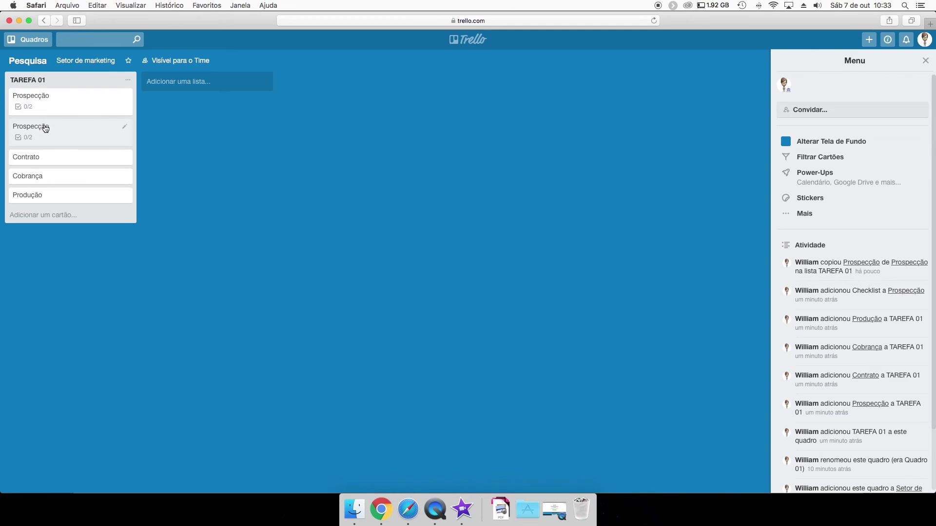
Add a new list named TAREFA 02.
{"action": "left_click", "coordinate": [180, 82]}
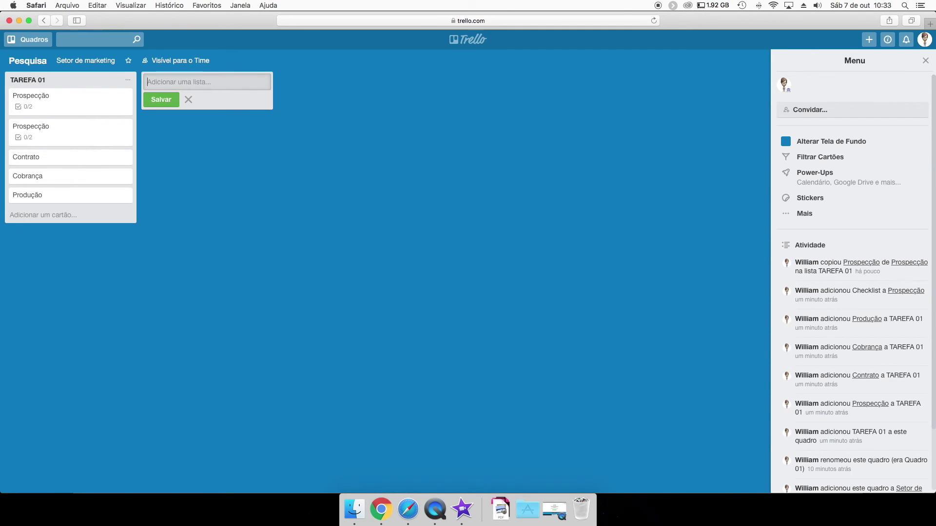
{"action": "type", "text": "TAREFA 02"}
{"action": "key", "text": "Return"}
Copy Prospecção into TAREFA 02 under the title TITULO NOVO, then check the new card.
{"action": "left_click", "coordinate": [82, 106]}
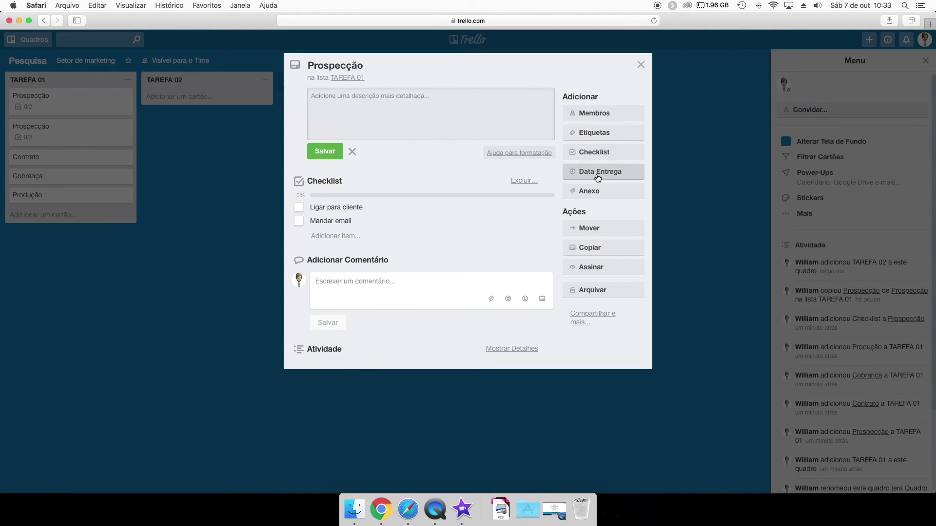
{"action": "left_click", "coordinate": [590, 248]}
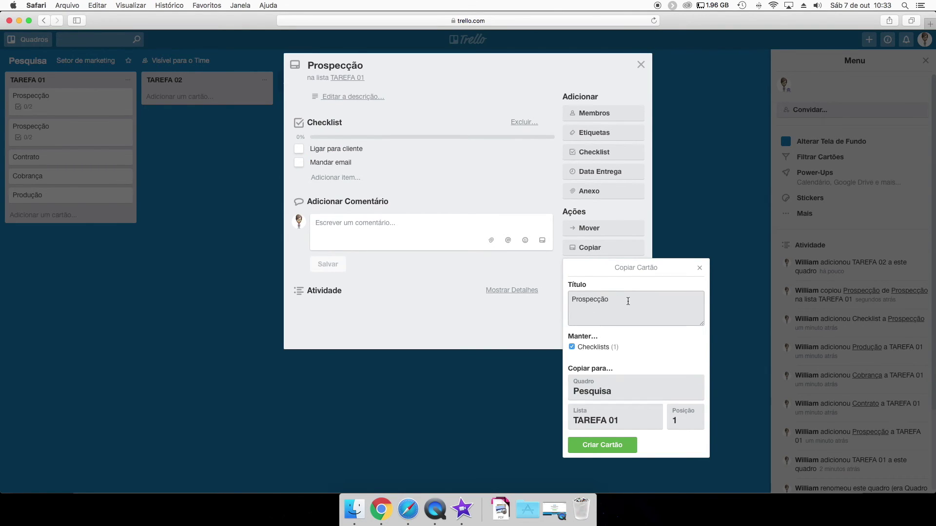
{"action": "double_click", "coordinate": [578, 298]}
{"action": "type", "text": "TITULO NOVO"}
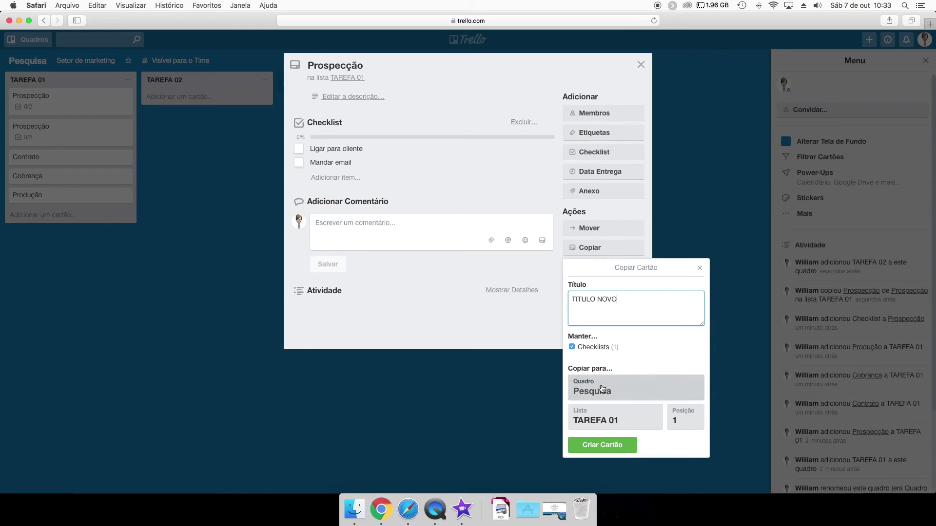
{"action": "left_click", "coordinate": [599, 419]}
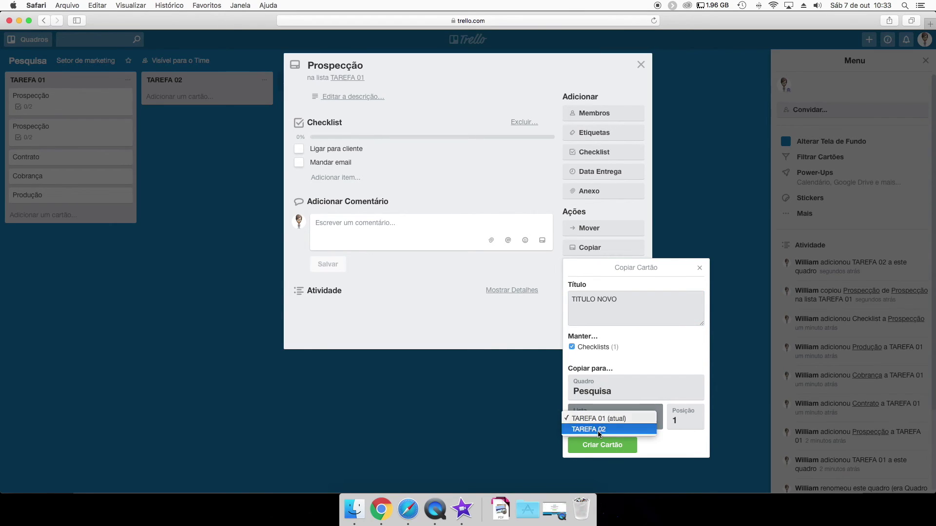
{"action": "left_click", "coordinate": [600, 430]}
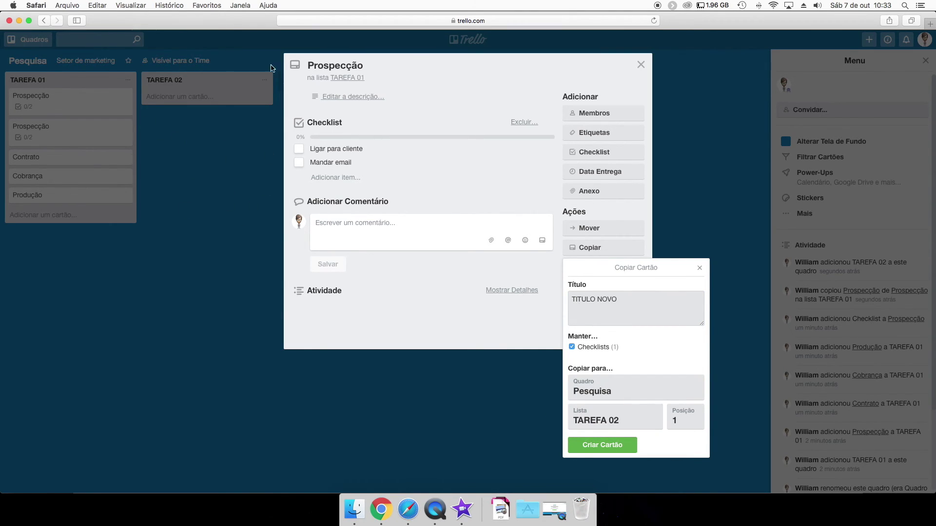
{"action": "left_click", "coordinate": [587, 449]}
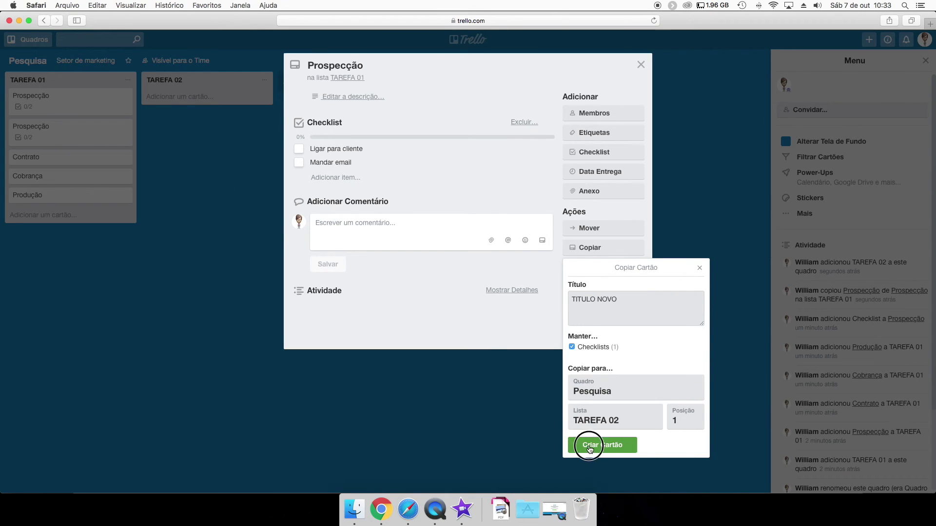
{"action": "left_click", "coordinate": [206, 272]}
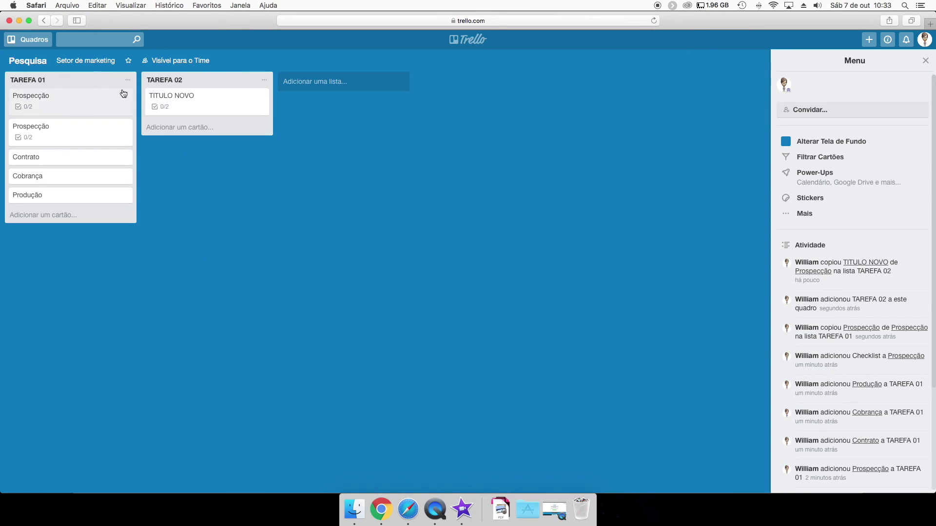
{"action": "left_click", "coordinate": [197, 106]}
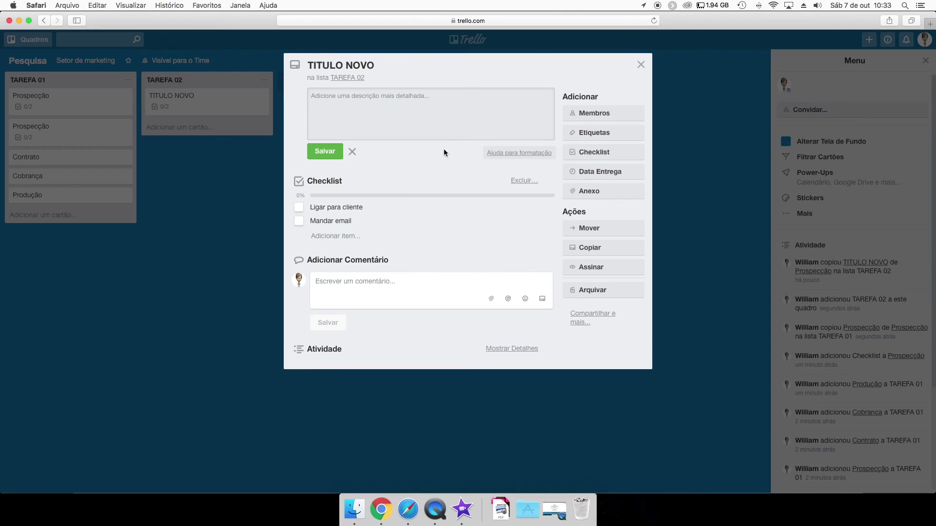
{"action": "left_click", "coordinate": [248, 215]}
{"action": "left_click", "coordinate": [249, 140]}
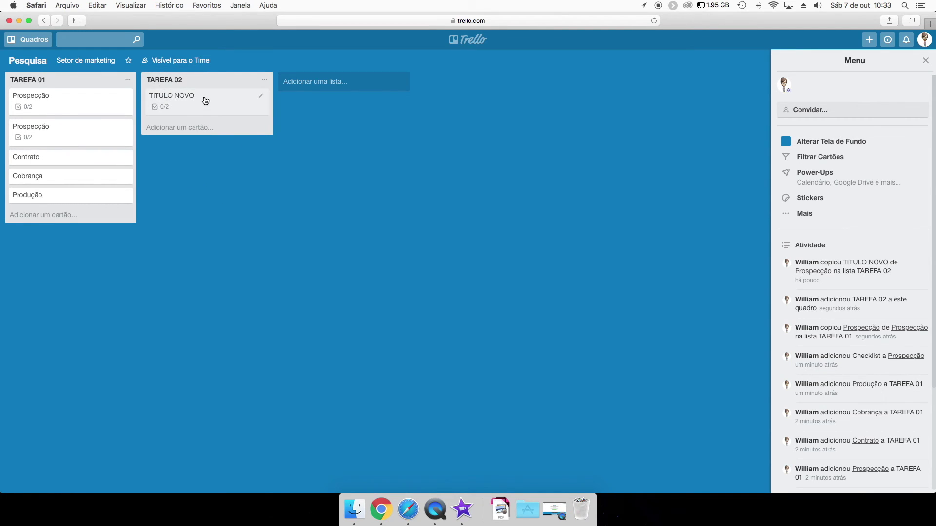
Add a new list named PADRÕES to the Pesquisa board.
{"action": "left_click", "coordinate": [319, 78]}
{"action": "type", "text": "PADRÕES"}
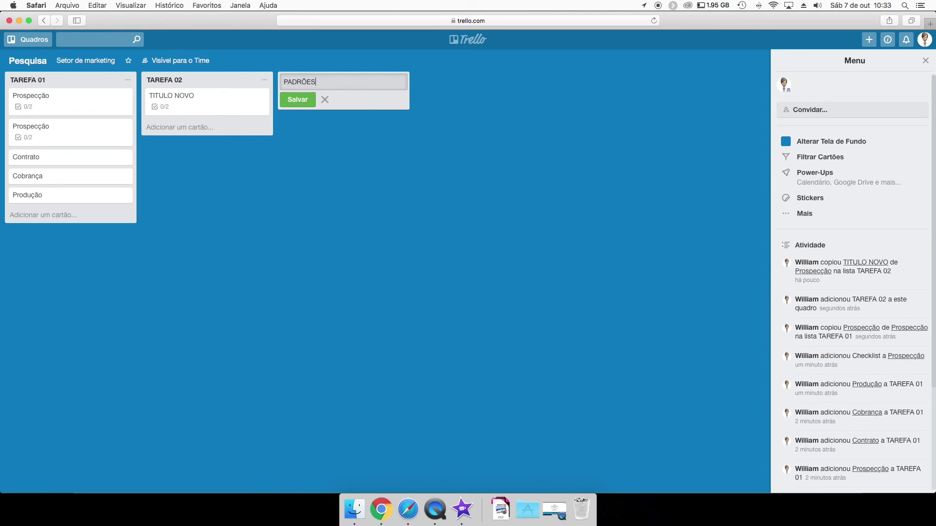
{"action": "key", "text": "Return"}
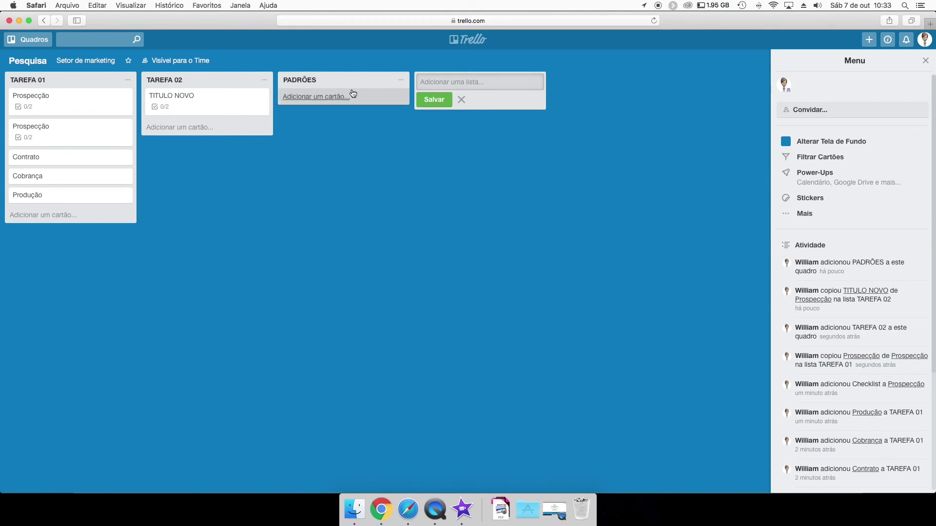
{"action": "left_click", "coordinate": [355, 165]}
{"action": "left_click", "coordinate": [330, 92]}
{"action": "left_click", "coordinate": [217, 113]}
Drag TITULO NOVO, the second Prospecção, Cobrança, Contrato and Produção into PADRÕES.
{"action": "left_click_drag", "start_coordinate": [218, 113], "coordinate": [324, 95]}
{"action": "left_click_drag", "start_coordinate": [63, 124], "coordinate": [302, 127]}
{"action": "left_click_drag", "start_coordinate": [14, 145], "coordinate": [325, 157]}
{"action": "left_click_drag", "start_coordinate": [63, 129], "coordinate": [325, 176]}
{"action": "left_click_drag", "start_coordinate": [117, 139], "coordinate": [345, 176]}
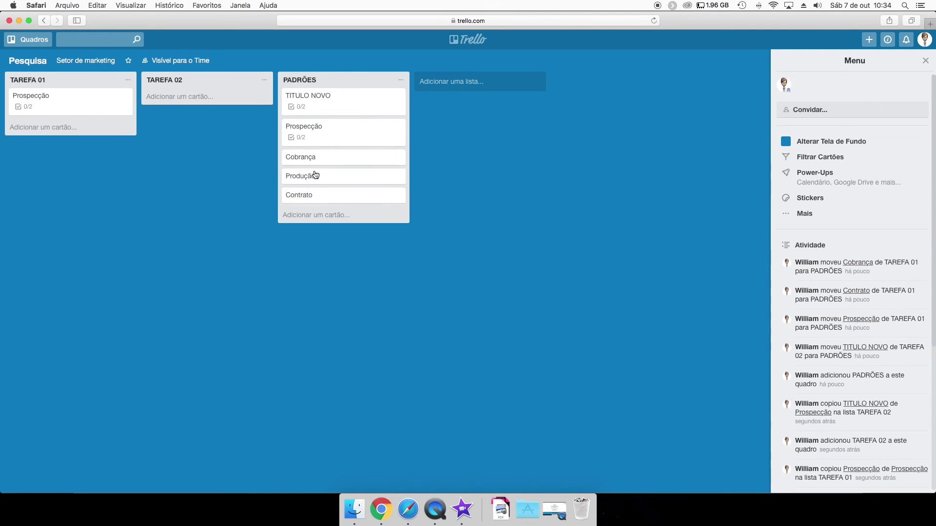
{"action": "left_click_drag", "start_coordinate": [336, 89], "coordinate": [366, 77]}
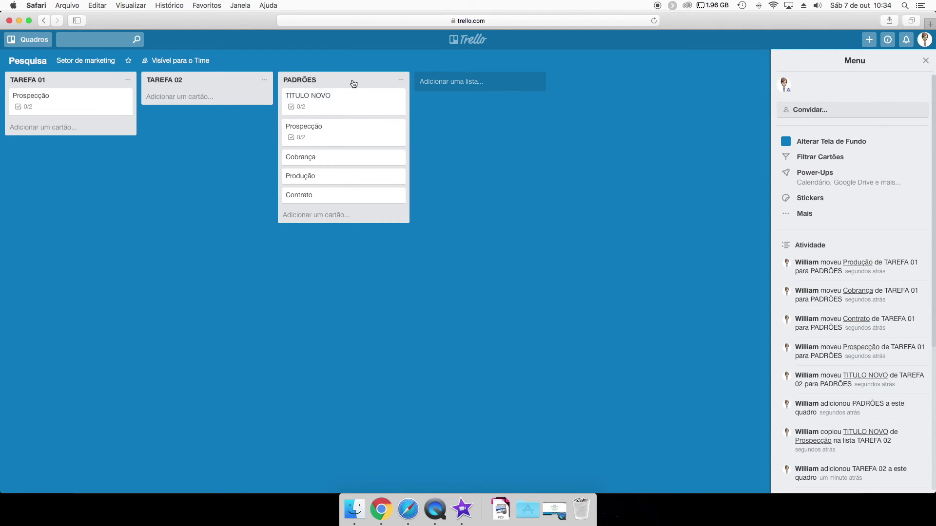
{"action": "left_click", "coordinate": [400, 80]}
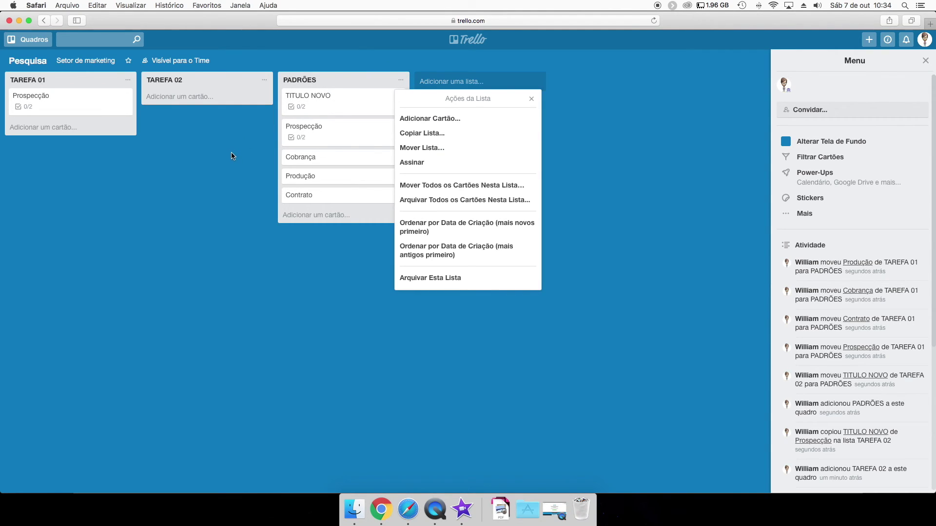
{"action": "left_click", "coordinate": [219, 157]}
{"action": "left_click", "coordinate": [343, 108]}
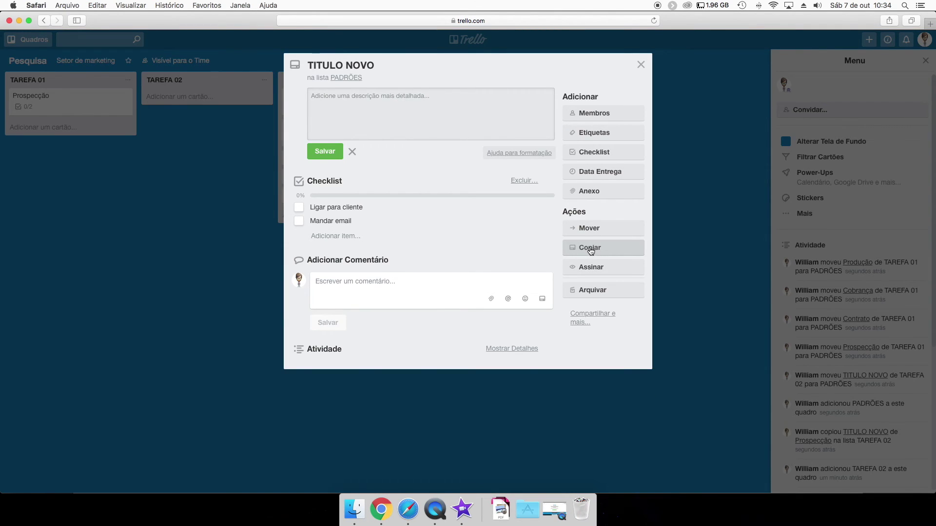
{"action": "left_click", "coordinate": [590, 251]}
{"action": "left_click", "coordinate": [602, 418]}
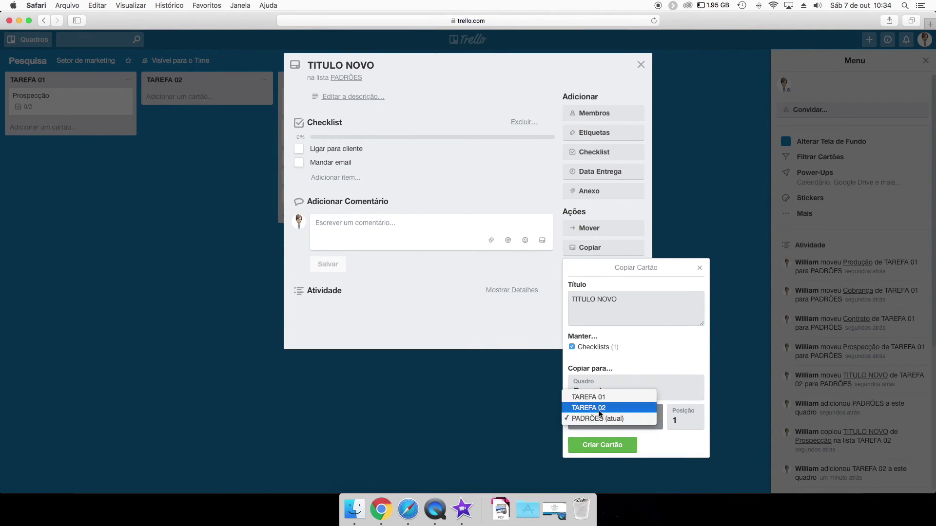
{"action": "left_click", "coordinate": [595, 397]}
{"action": "left_click", "coordinate": [600, 445]}
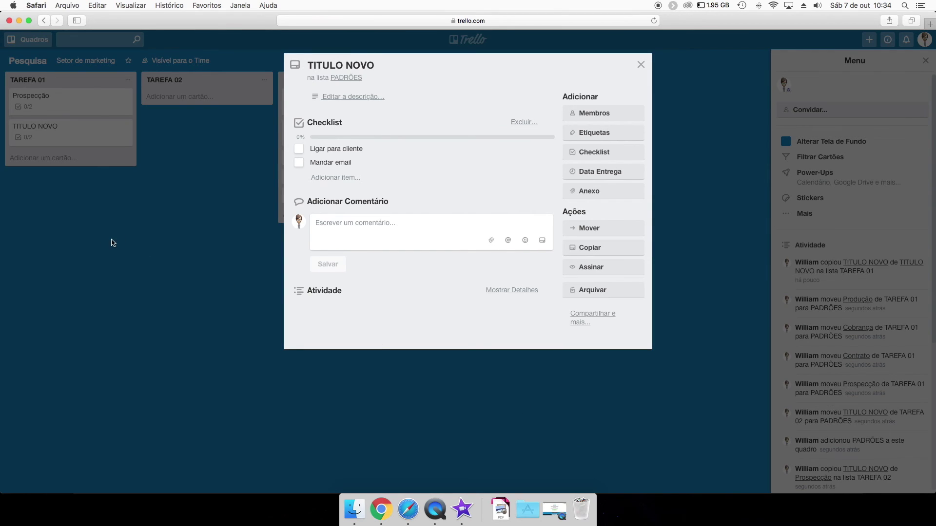
{"action": "left_click", "coordinate": [113, 242]}
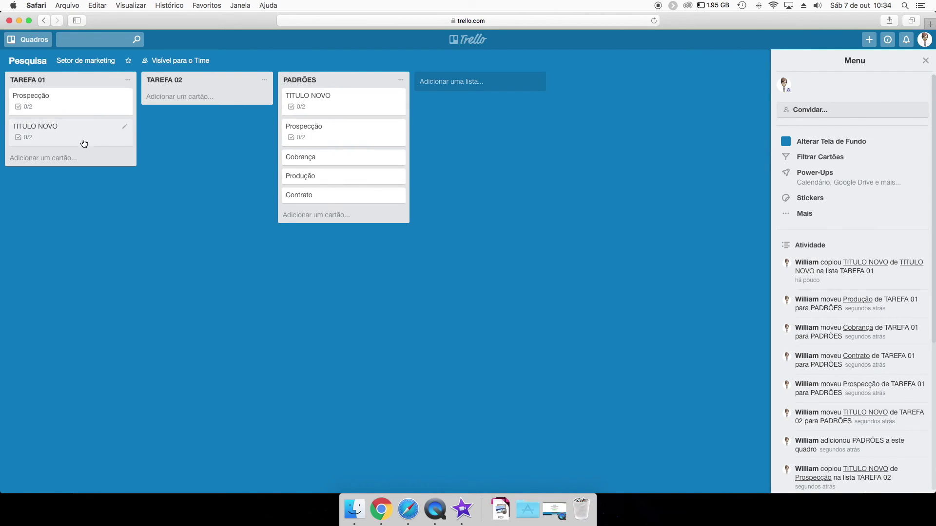
{"action": "left_click", "coordinate": [316, 104]}
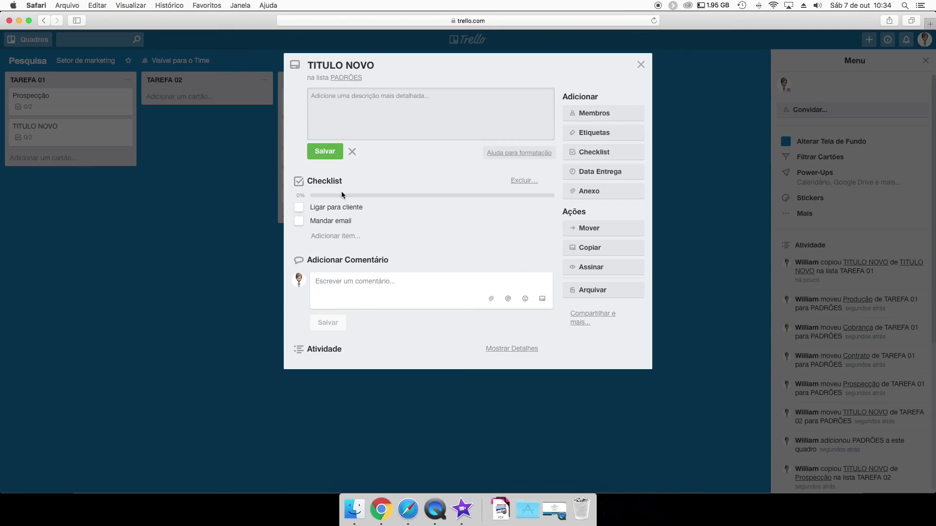
{"action": "left_click", "coordinate": [196, 244]}
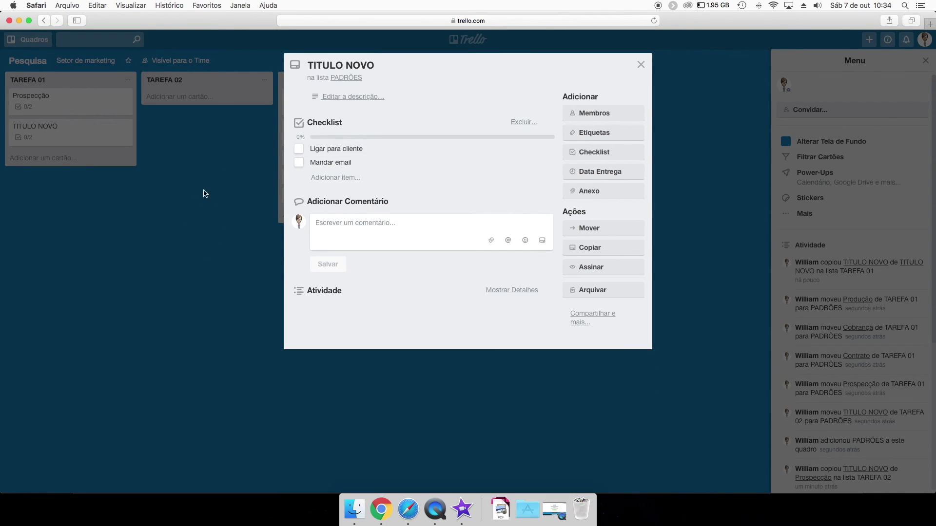
{"action": "left_click", "coordinate": [205, 192]}
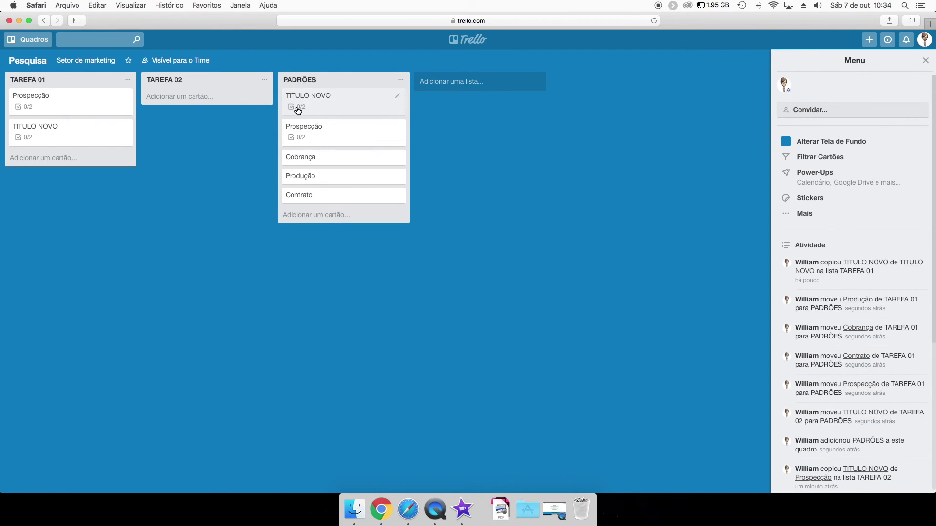
Assign the member to TITULO NOVO and set its due date to 9 October.
{"action": "left_click_drag", "start_coordinate": [784, 84], "coordinate": [390, 112]}
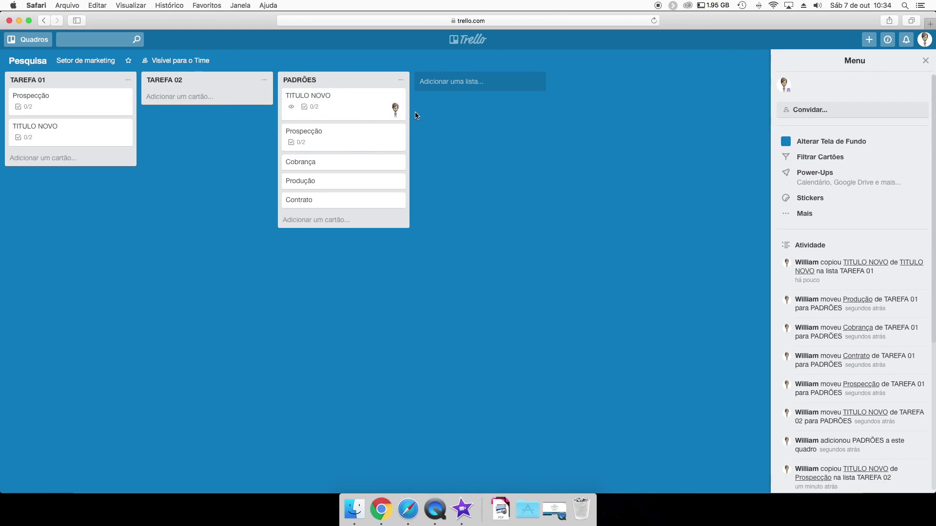
{"action": "left_click", "coordinate": [363, 105]}
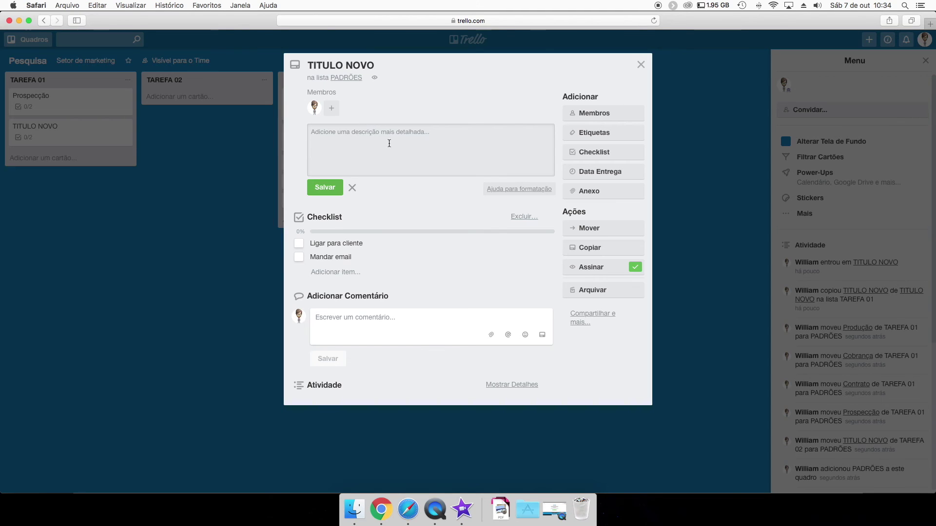
{"action": "left_click", "coordinate": [302, 243]}
{"action": "left_click", "coordinate": [299, 183]}
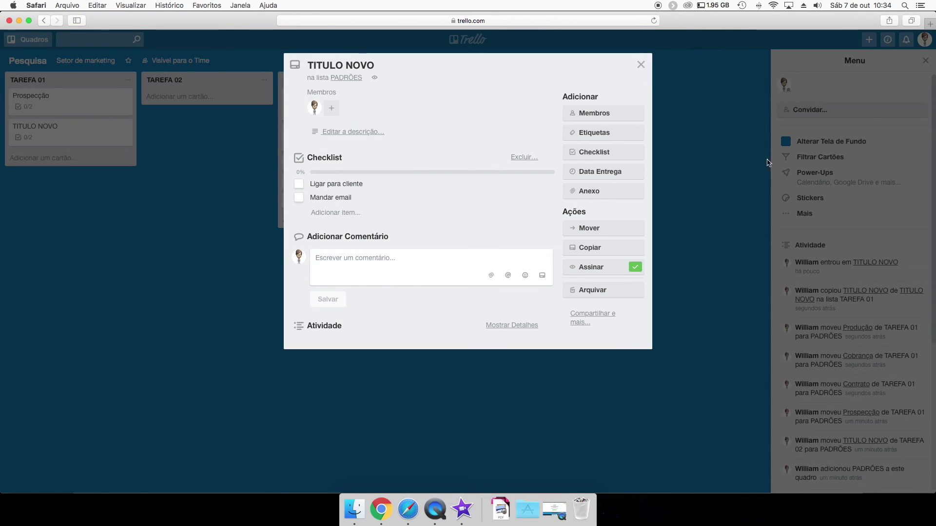
{"action": "left_click", "coordinate": [597, 175]}
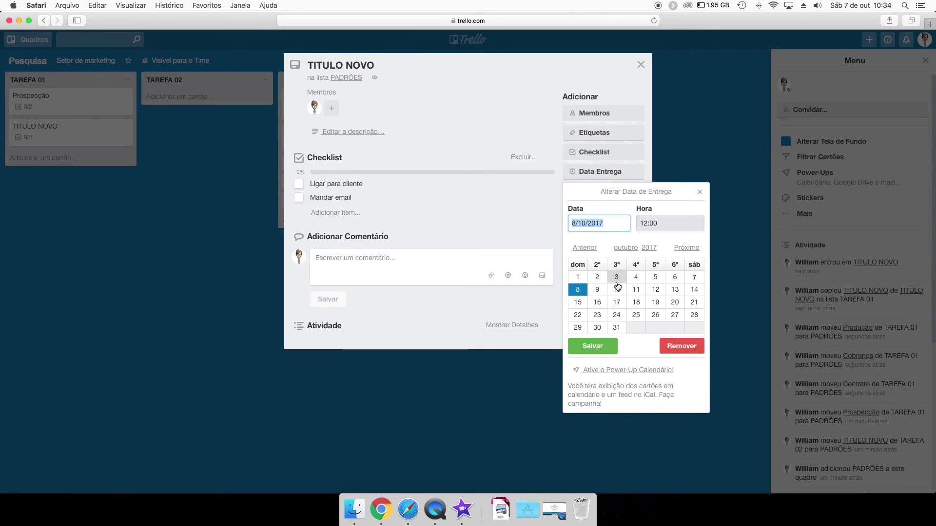
{"action": "left_click", "coordinate": [597, 291]}
{"action": "left_click", "coordinate": [594, 352]}
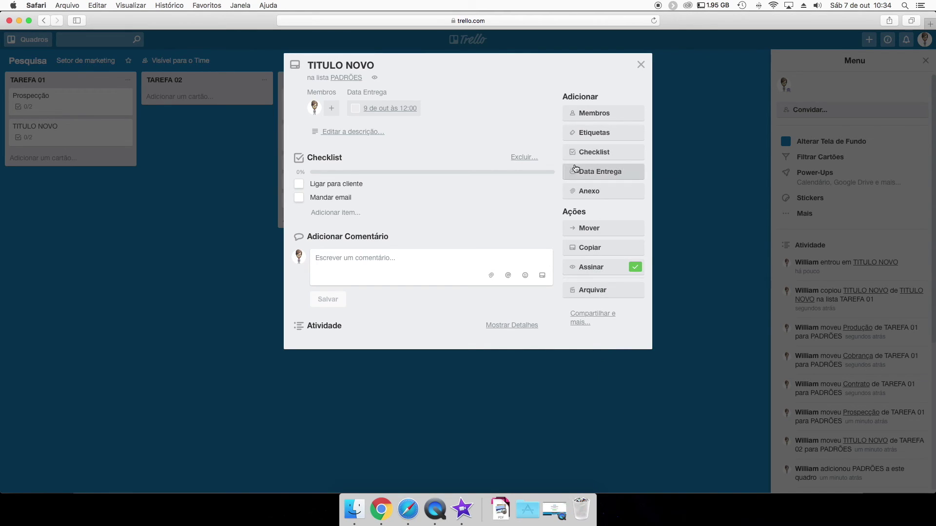
Post the comment 'comentário' on the TITULO NOVO card.
{"action": "left_click", "coordinate": [331, 268]}
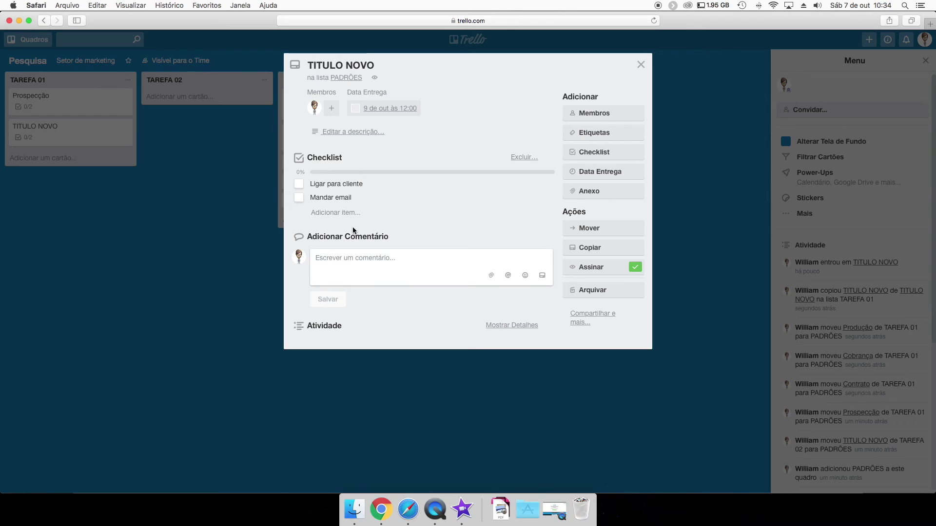
{"action": "type", "text": "comentário"}
{"action": "key", "text": "Return"}
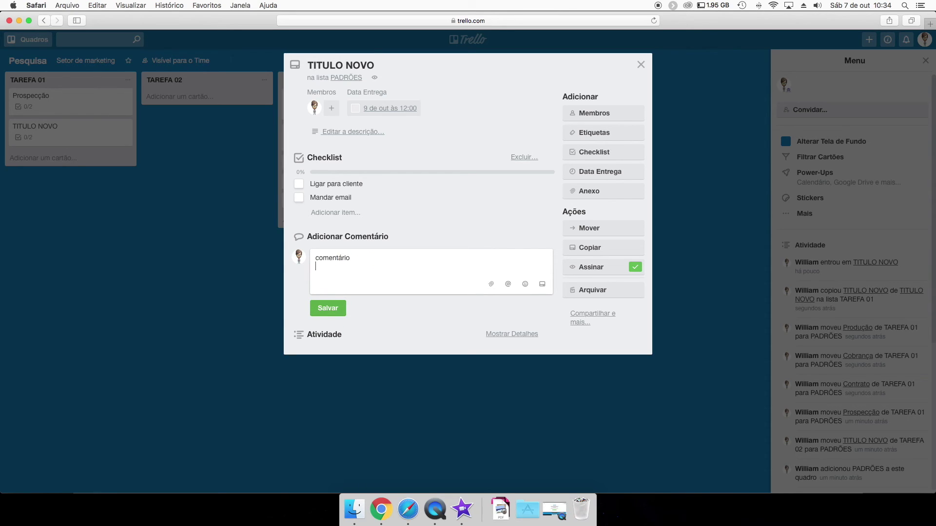
{"action": "left_click", "coordinate": [327, 308]}
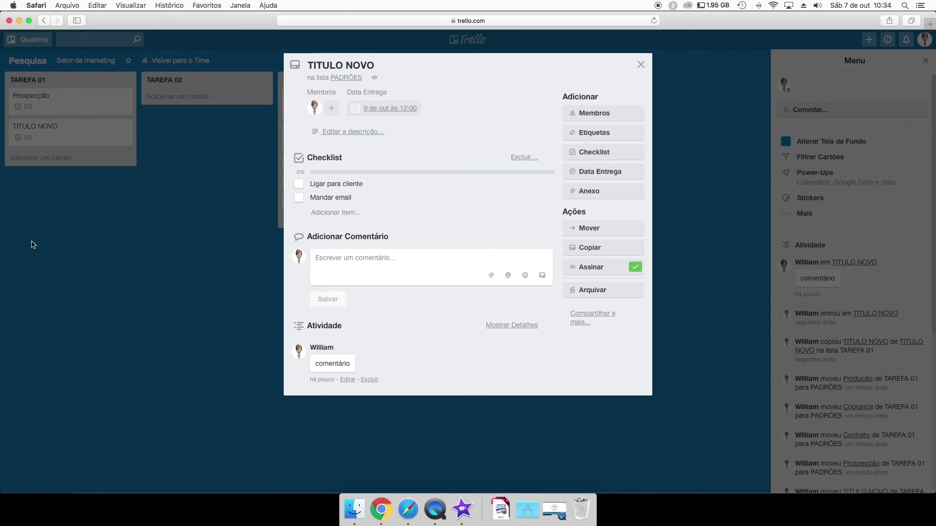
{"action": "left_click", "coordinate": [225, 221]}
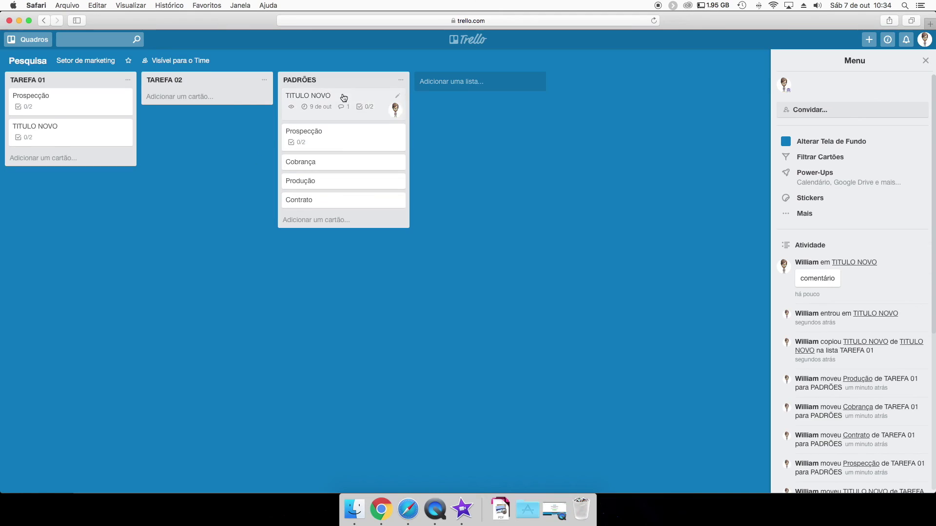
Recheck the TITULO NOVO card and toggle the board menu and account menu.
{"action": "left_click", "coordinate": [385, 112]}
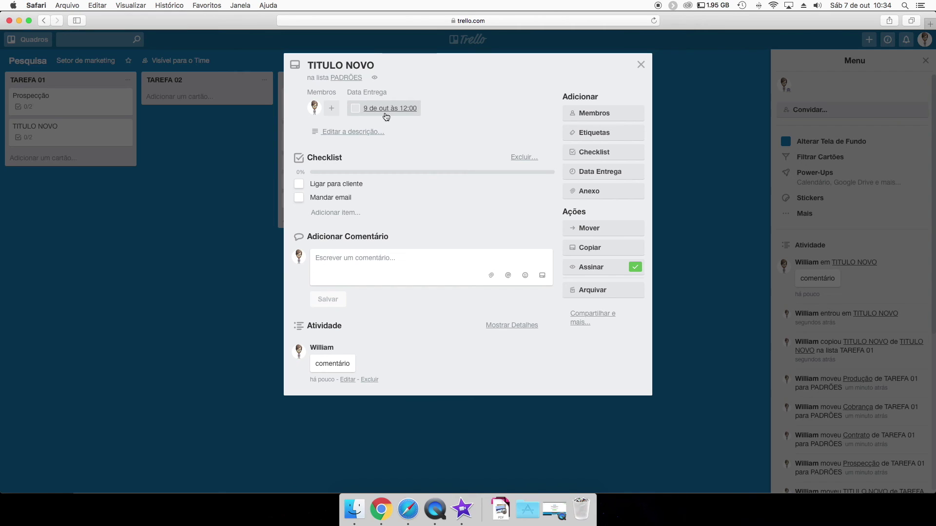
{"action": "left_click", "coordinate": [194, 139]}
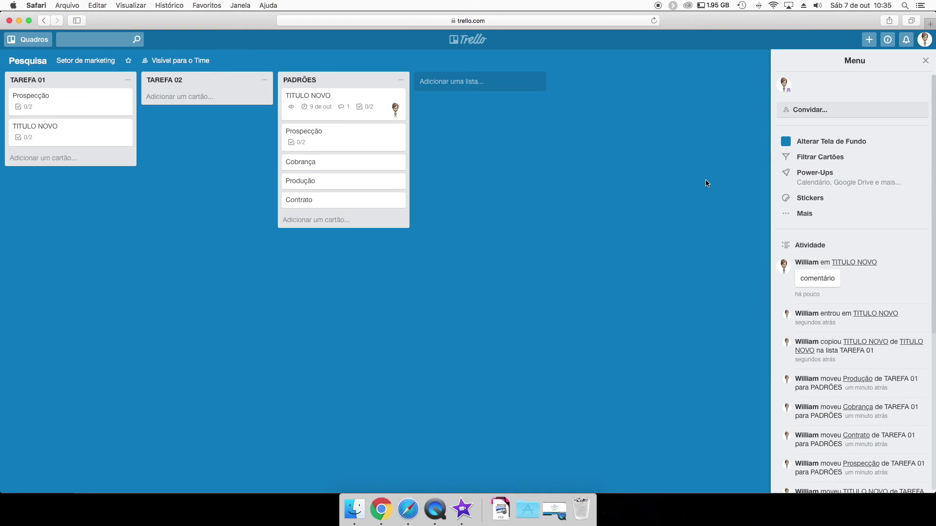
{"action": "left_click", "coordinate": [925, 61]}
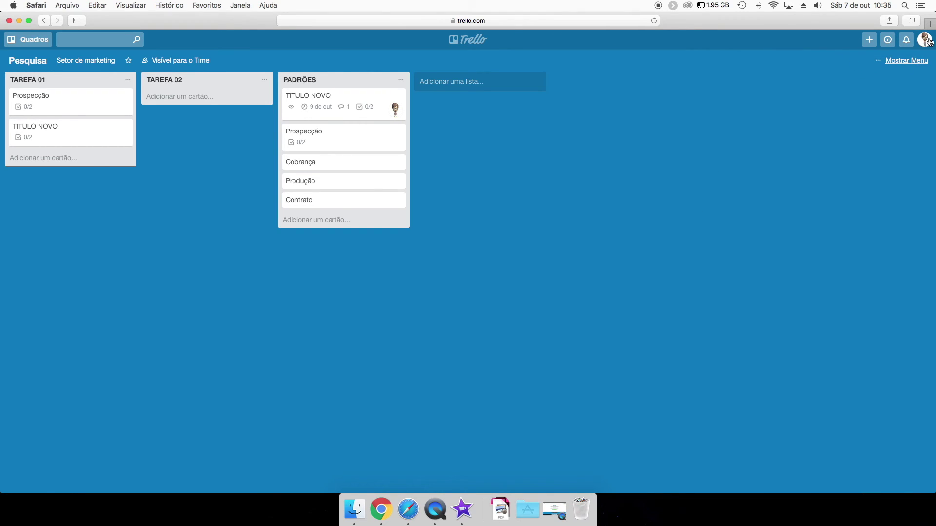
{"action": "left_click", "coordinate": [928, 42]}
{"action": "left_click", "coordinate": [923, 61]}
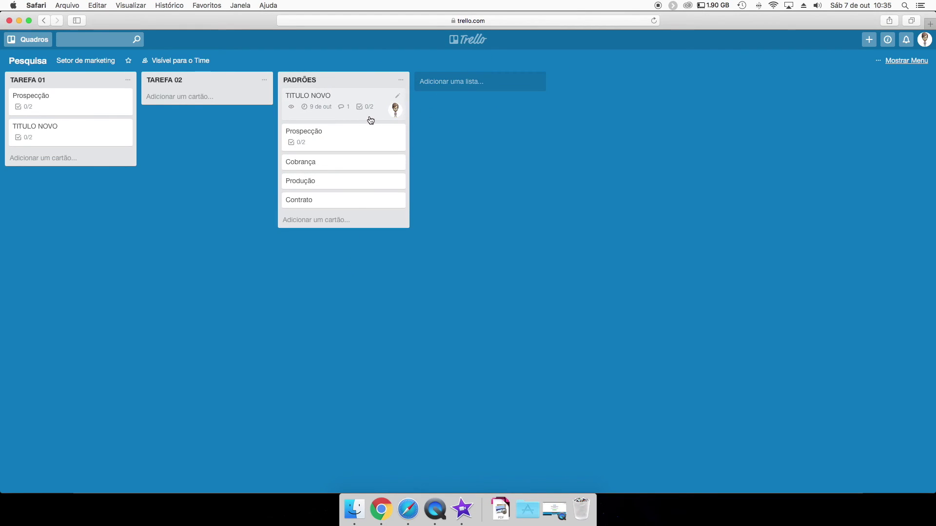
{"action": "left_click", "coordinate": [371, 119]}
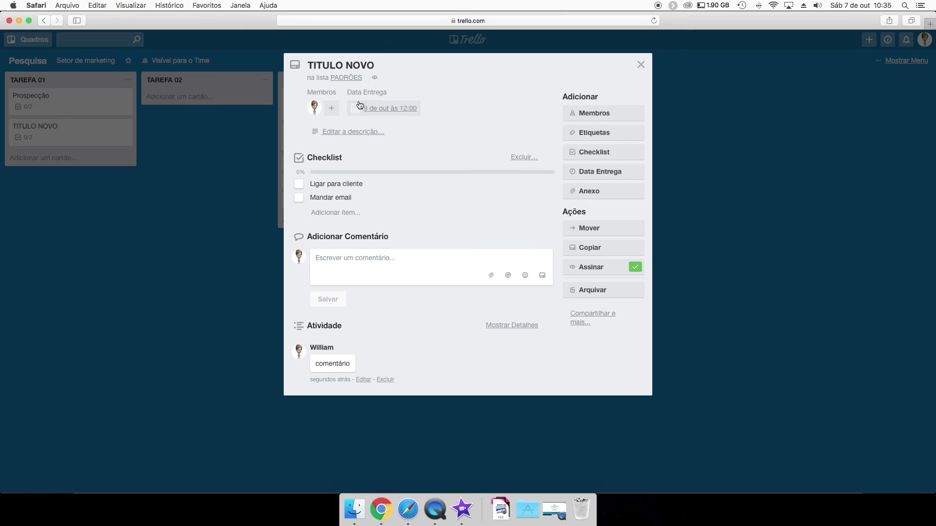
{"action": "left_click", "coordinate": [640, 66]}
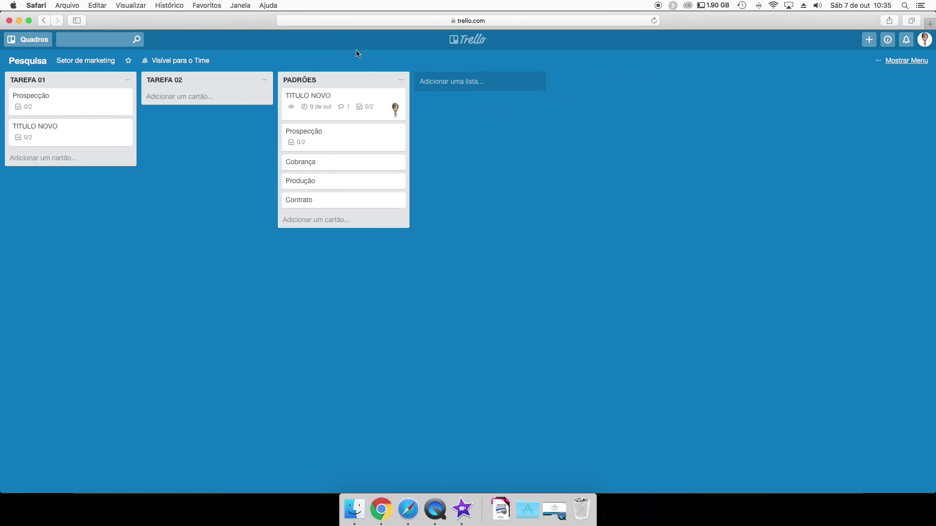
{"action": "left_click", "coordinate": [906, 60]}
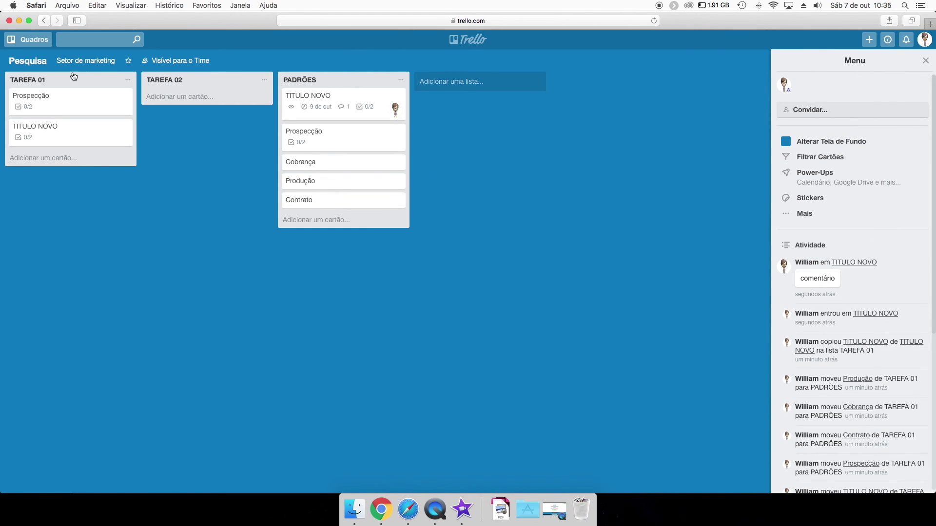
Watch both the TAREFA 01 and TAREFA 02 lists.
{"action": "left_click", "coordinate": [128, 80]}
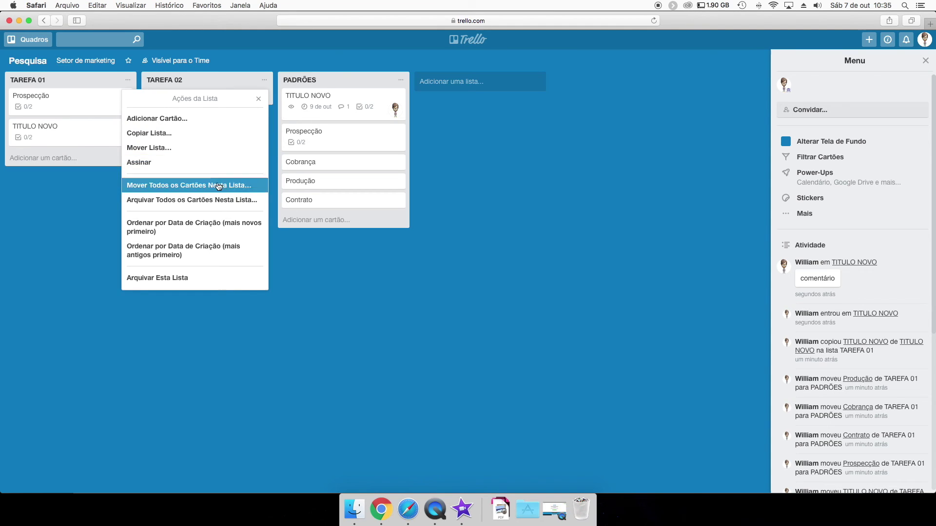
{"action": "left_click", "coordinate": [149, 169]}
{"action": "left_click", "coordinate": [86, 202]}
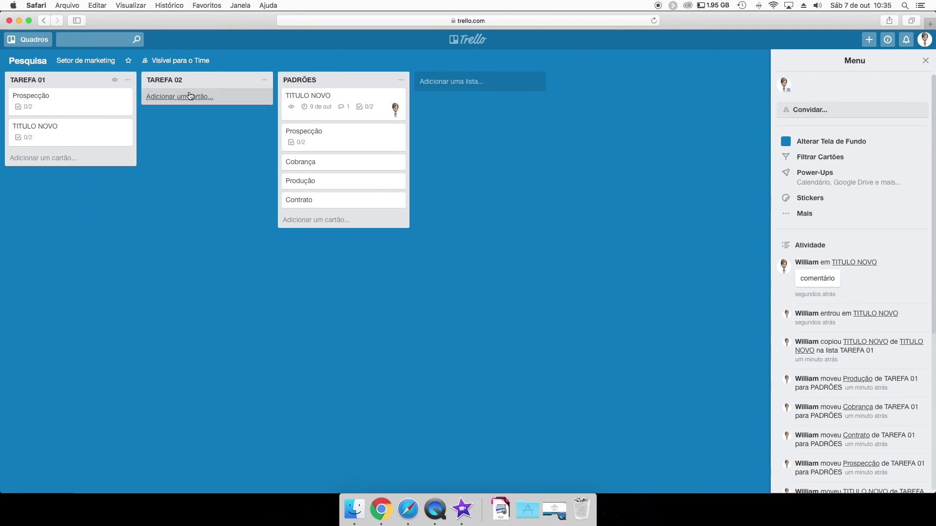
{"action": "left_click", "coordinate": [265, 80]}
{"action": "left_click", "coordinate": [273, 162]}
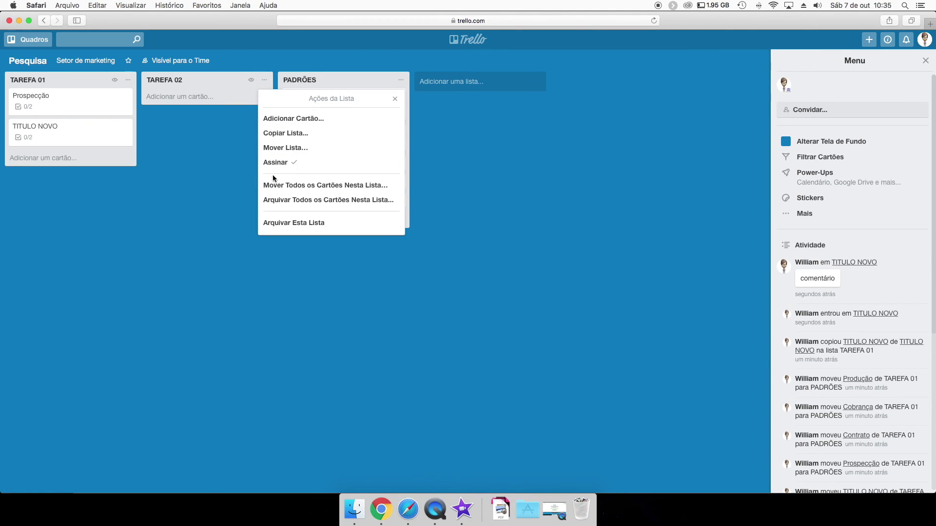
{"action": "left_click", "coordinate": [205, 194]}
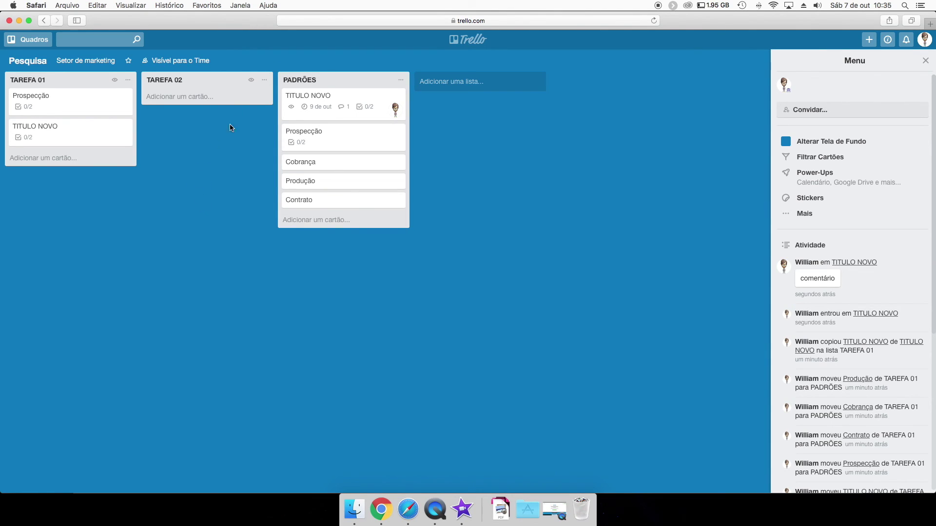
Close the board menu and move Prospecção below TITULO NOVO in TAREFA 01.
{"action": "left_click", "coordinate": [925, 60]}
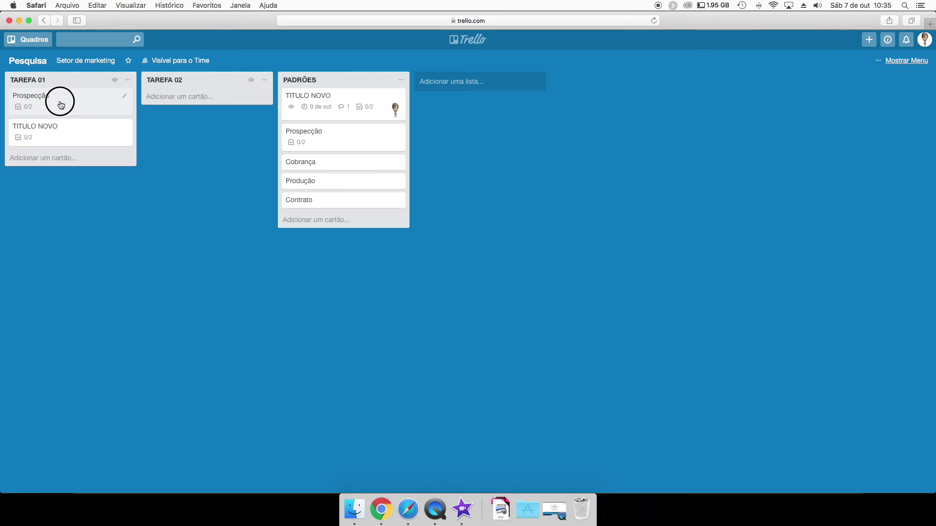
{"action": "left_click_drag", "start_coordinate": [58, 98], "coordinate": [102, 125]}
{"action": "left_click", "coordinate": [128, 80]}
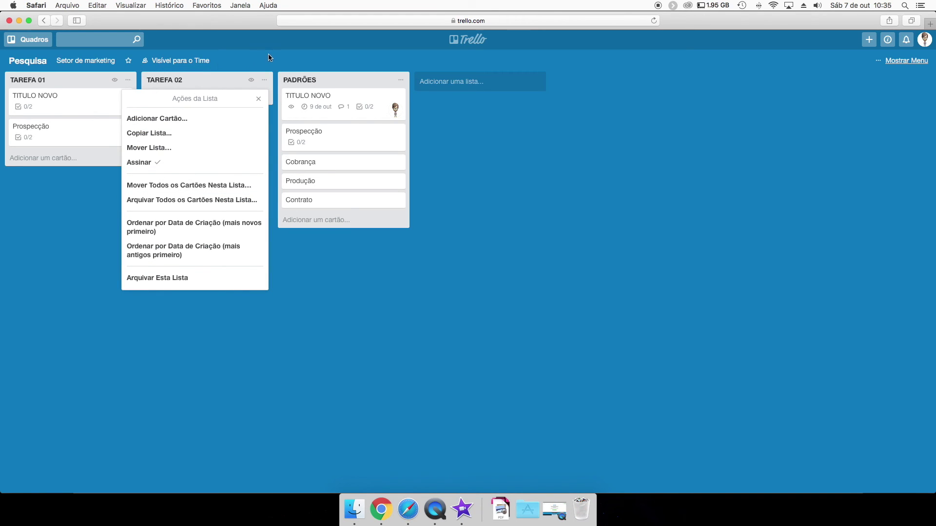
{"action": "left_click", "coordinate": [231, 63]}
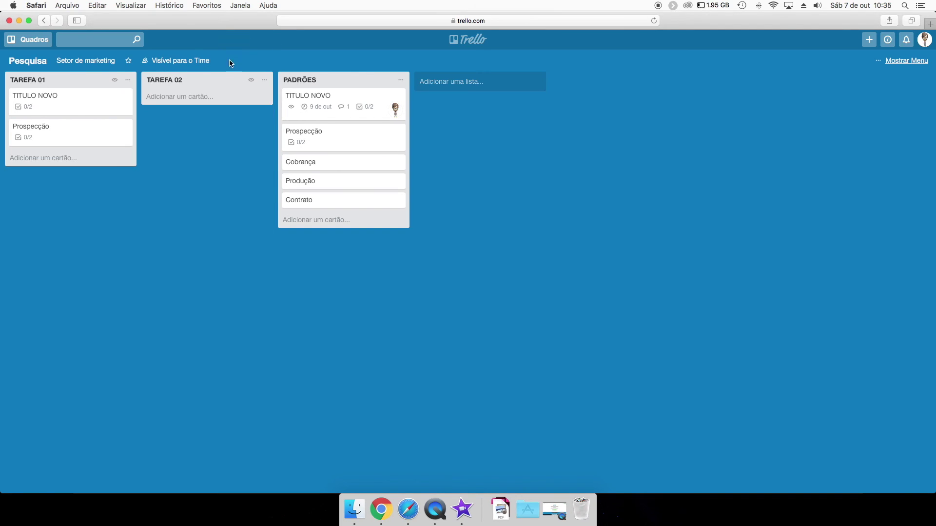
Copy the TAREFA 01 list, keeping its name.
{"action": "left_click", "coordinate": [128, 81]}
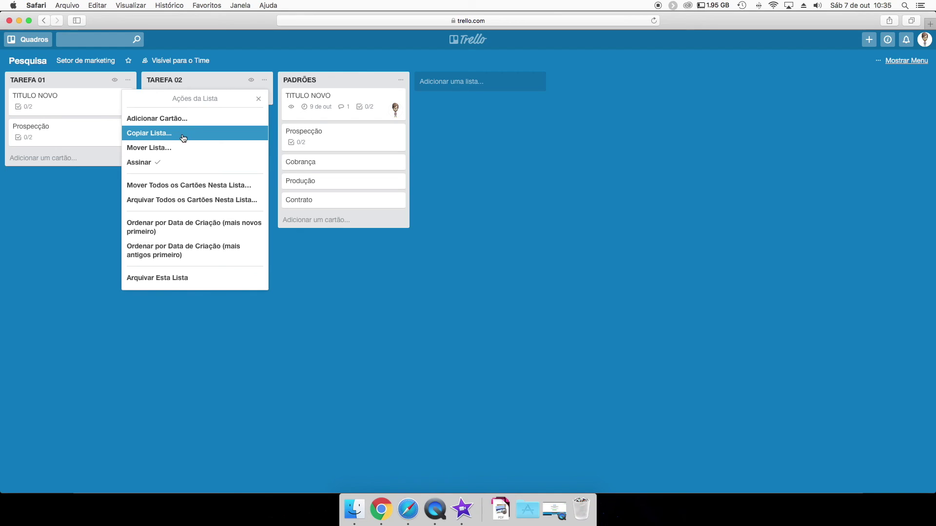
{"action": "left_click", "coordinate": [86, 204]}
{"action": "left_click", "coordinate": [127, 82]}
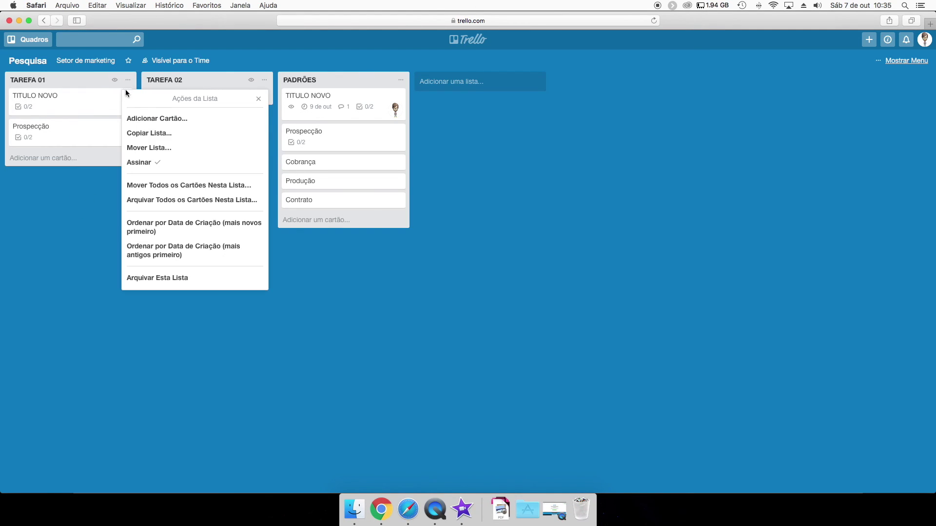
{"action": "left_click", "coordinate": [157, 132]}
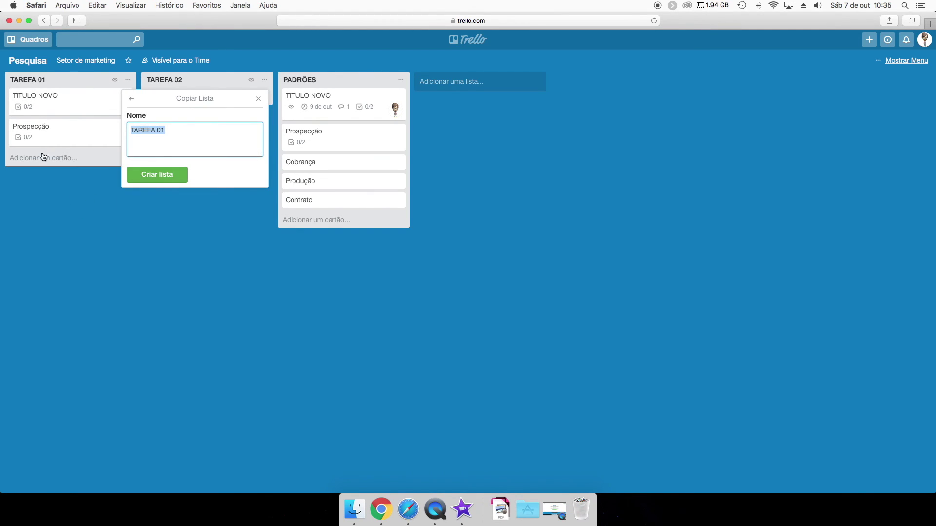
{"action": "left_click", "coordinate": [157, 175]}
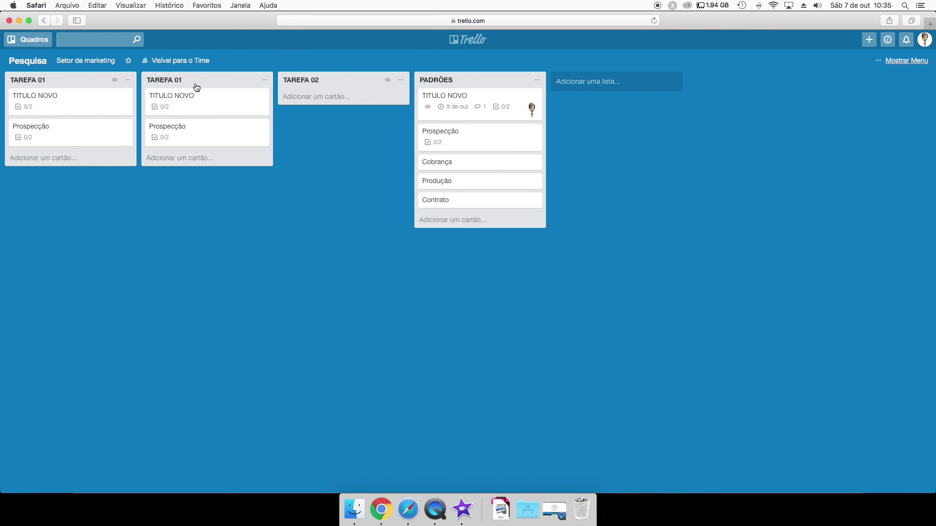
Copy the PADRÕES list, keeping its name, then check the copy's list actions.
{"action": "left_click", "coordinate": [537, 80]}
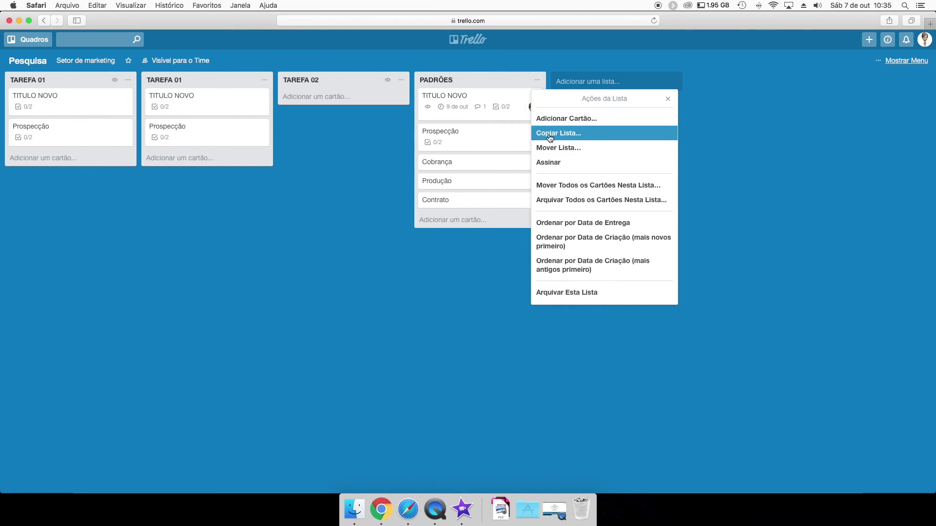
{"action": "left_click", "coordinate": [553, 134]}
{"action": "left_click", "coordinate": [566, 176]}
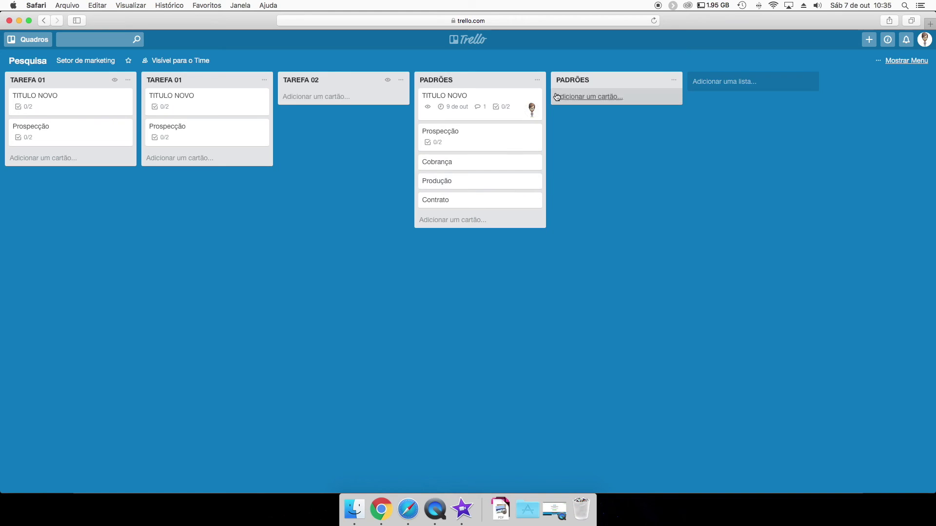
{"action": "left_click", "coordinate": [670, 82]}
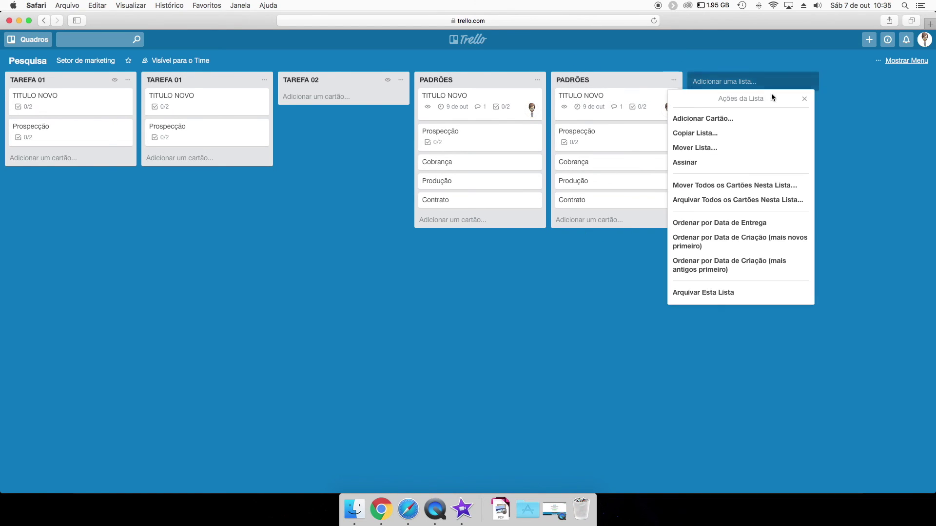
{"action": "left_click", "coordinate": [594, 255]}
{"action": "left_click", "coordinate": [673, 80]}
{"action": "left_click", "coordinate": [673, 79]}
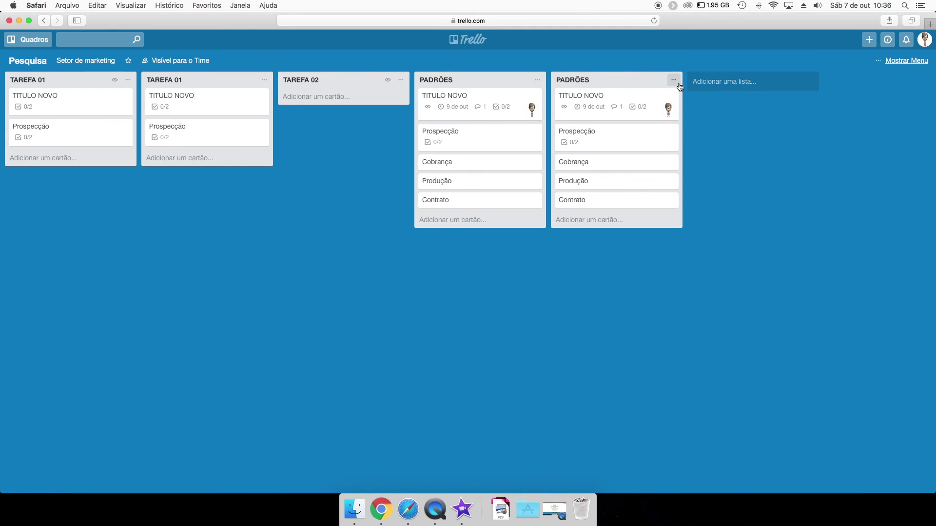
Inspect the TITULO NOVO card in the copied PADRÕES list.
{"action": "left_click", "coordinate": [651, 98]}
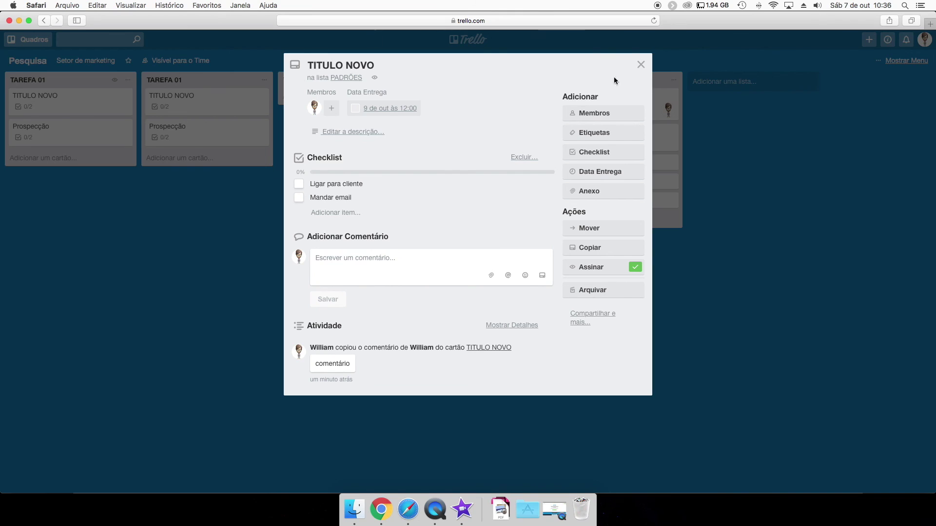
{"action": "left_click", "coordinate": [641, 65]}
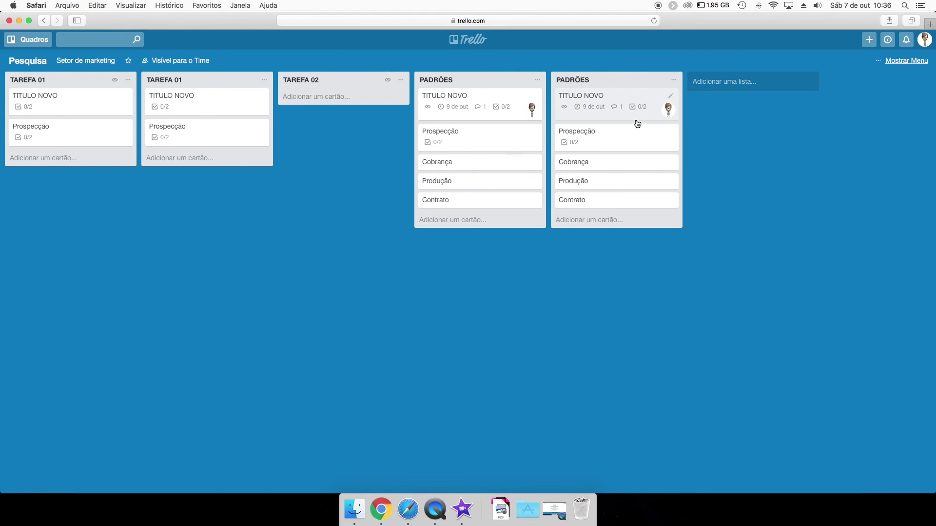
{"action": "left_click", "coordinate": [658, 96]}
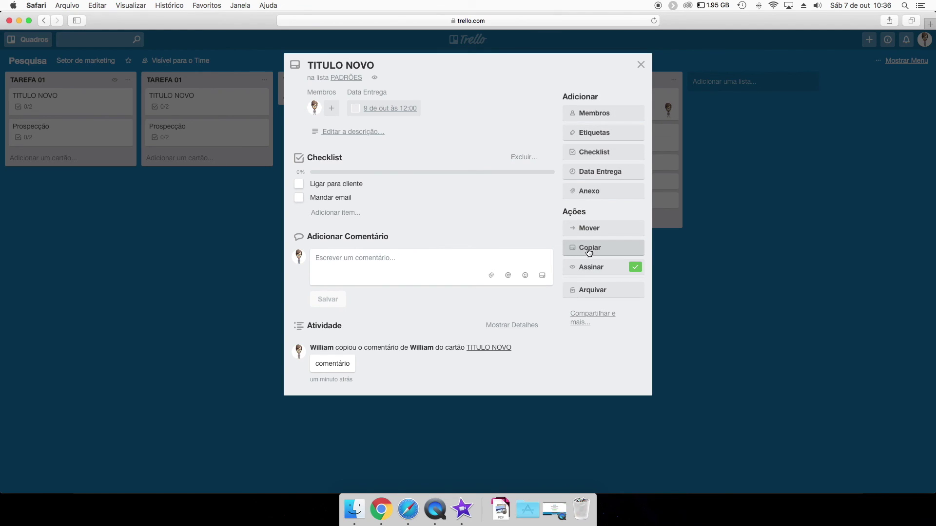
{"action": "left_click", "coordinate": [641, 65]}
{"action": "left_click", "coordinate": [674, 79]}
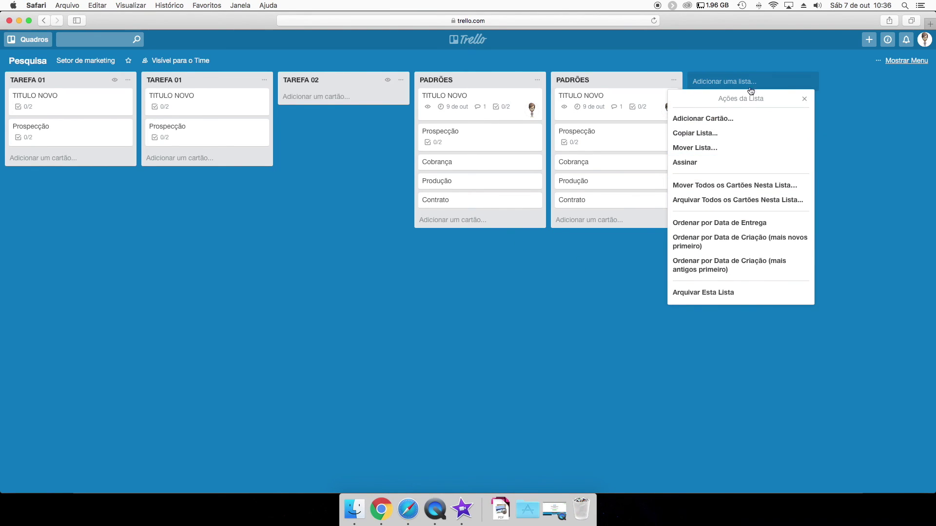
Look over the copied PADRÕES list's title and move options, then cancel without moving.
{"action": "left_click", "coordinate": [547, 206]}
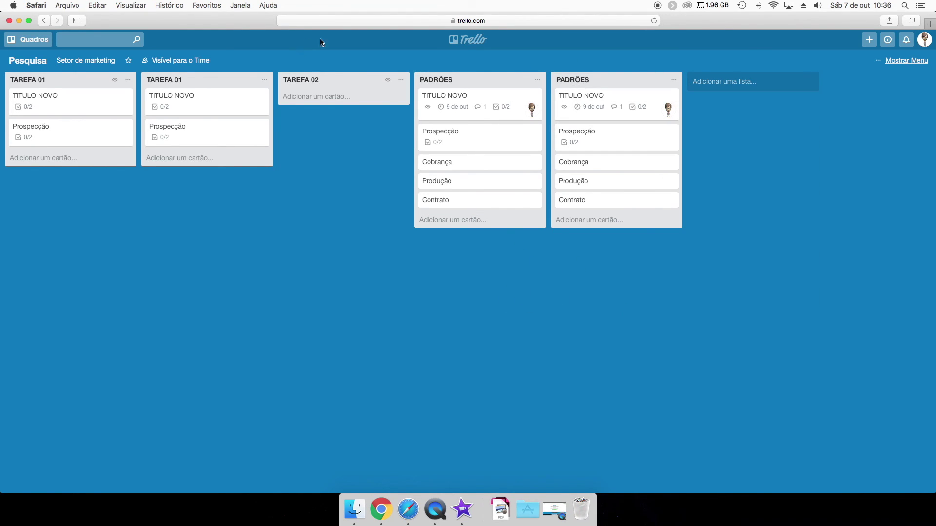
{"action": "left_click", "coordinate": [578, 81]}
{"action": "left_click", "coordinate": [704, 120]}
{"action": "left_click", "coordinate": [28, 40]}
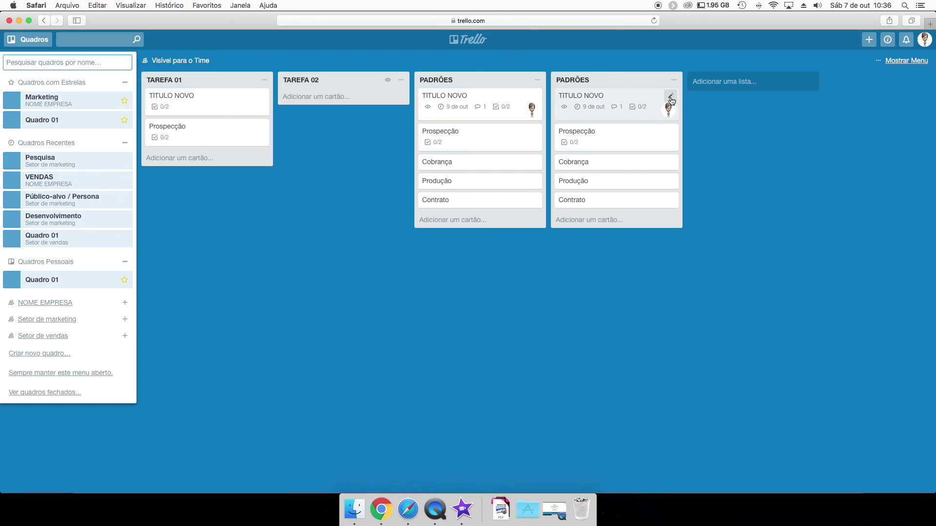
{"action": "left_click", "coordinate": [674, 80]}
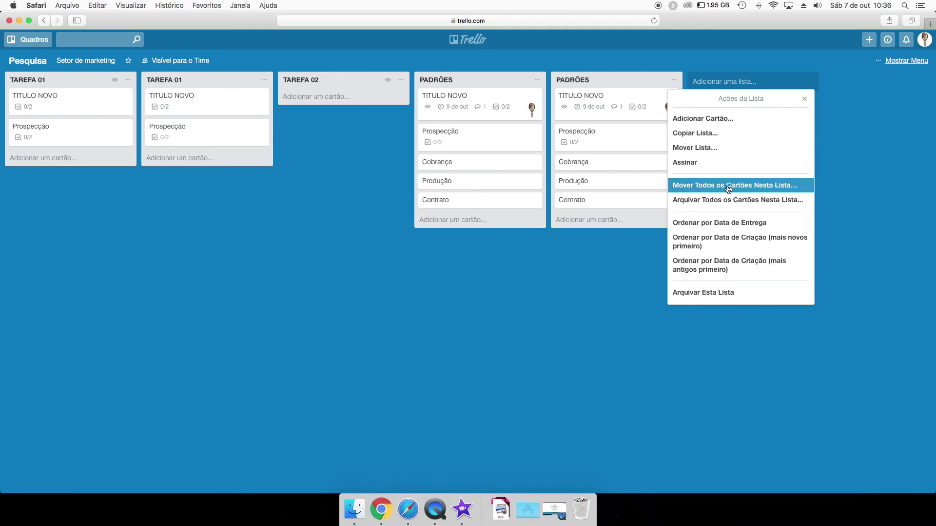
{"action": "left_click", "coordinate": [690, 155]}
{"action": "left_click", "coordinate": [698, 131]}
{"action": "left_click", "coordinate": [704, 126]}
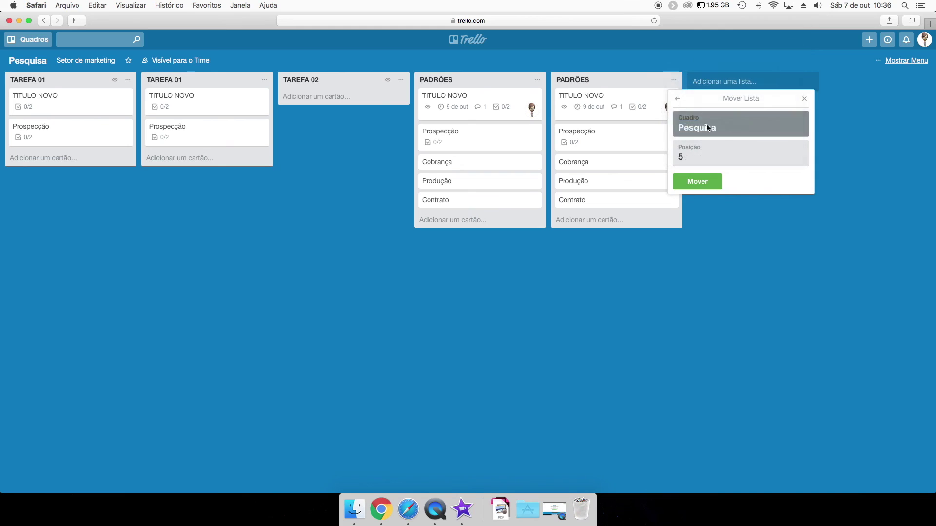
{"action": "left_click", "coordinate": [804, 99]}
Move the copied PADRÕES list to the VENDAS board at position 1.
{"action": "left_click", "coordinate": [674, 80]}
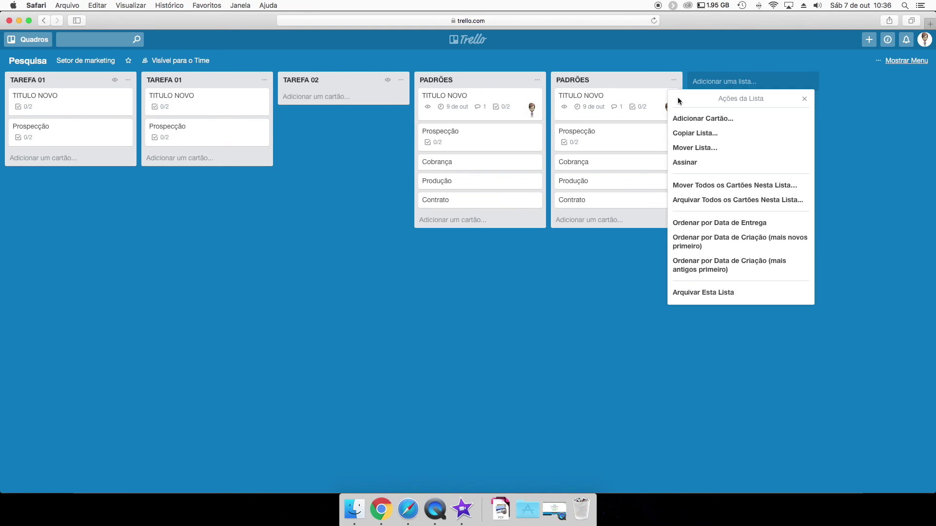
{"action": "left_click", "coordinate": [691, 151]}
{"action": "left_click", "coordinate": [699, 127]}
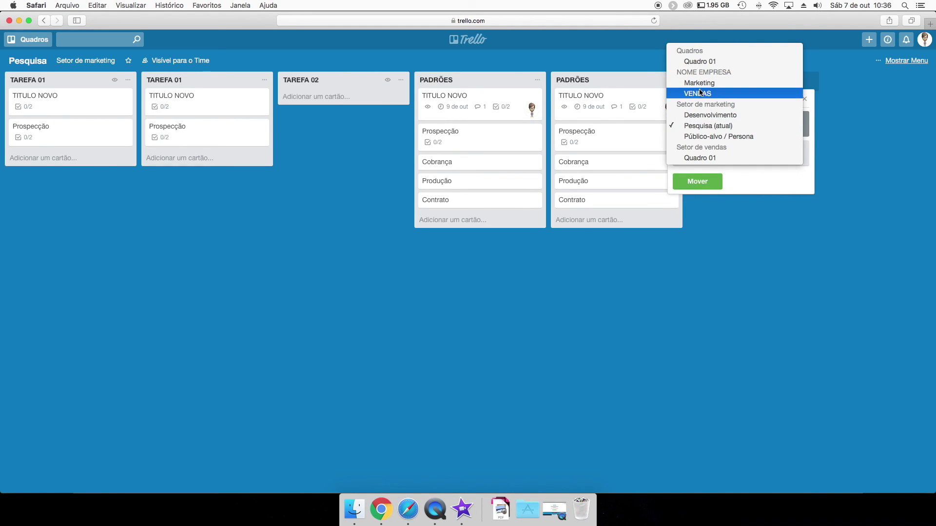
{"action": "left_click", "coordinate": [697, 94]}
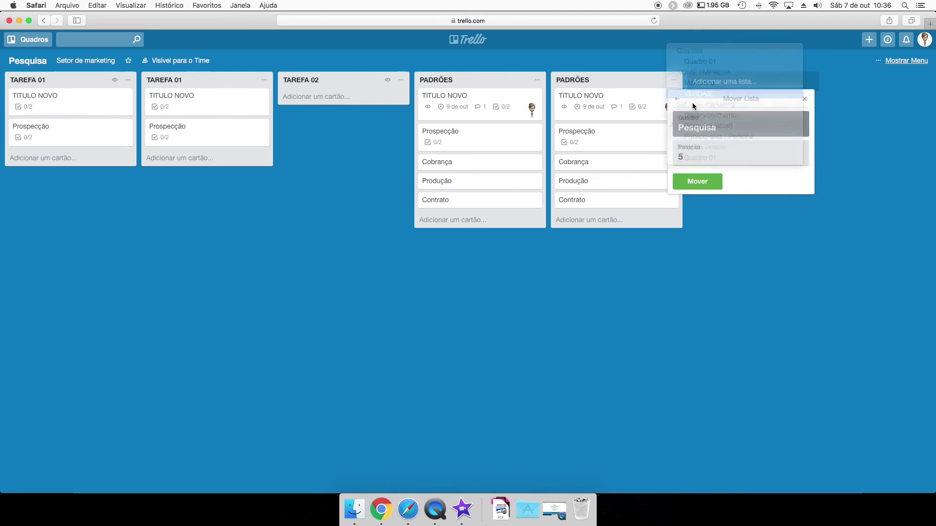
{"action": "left_click", "coordinate": [696, 163]}
{"action": "left_click", "coordinate": [697, 176]}
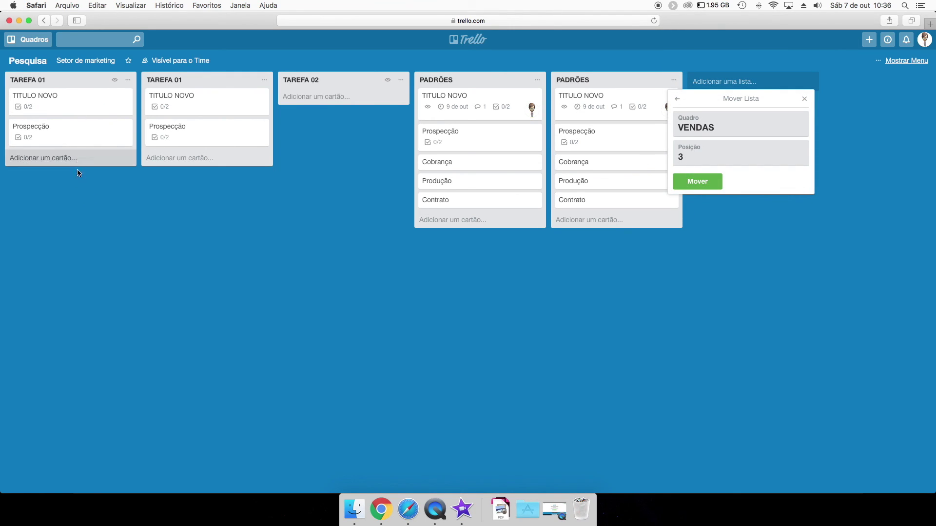
{"action": "left_click", "coordinate": [706, 162]}
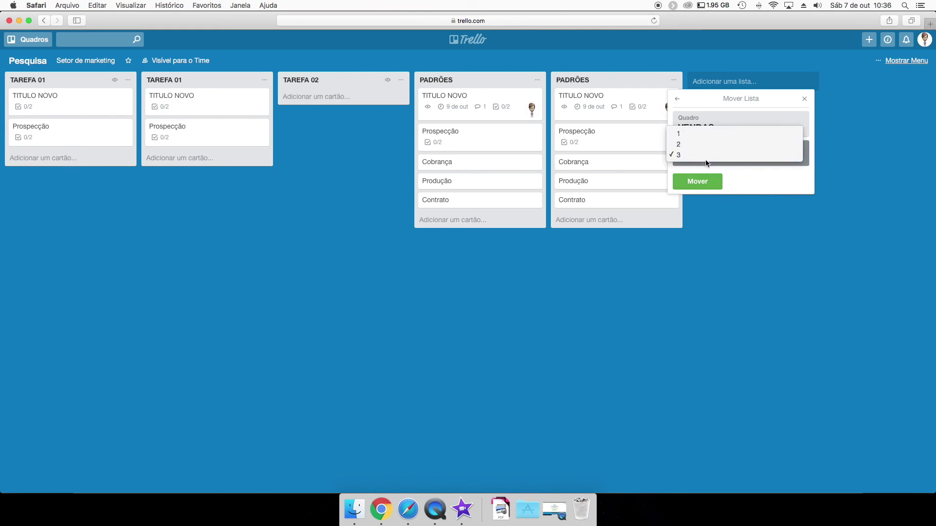
{"action": "left_click", "coordinate": [693, 135]}
{"action": "left_click", "coordinate": [696, 183]}
Open the VENDAS board to see the moved list.
{"action": "left_click", "coordinate": [317, 97]}
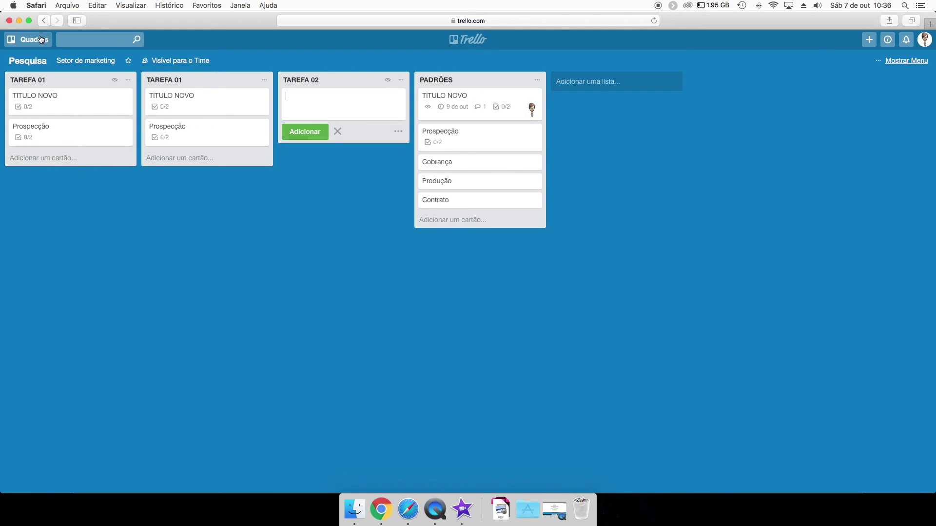
{"action": "left_click", "coordinate": [28, 39]}
{"action": "left_click", "coordinate": [65, 179]}
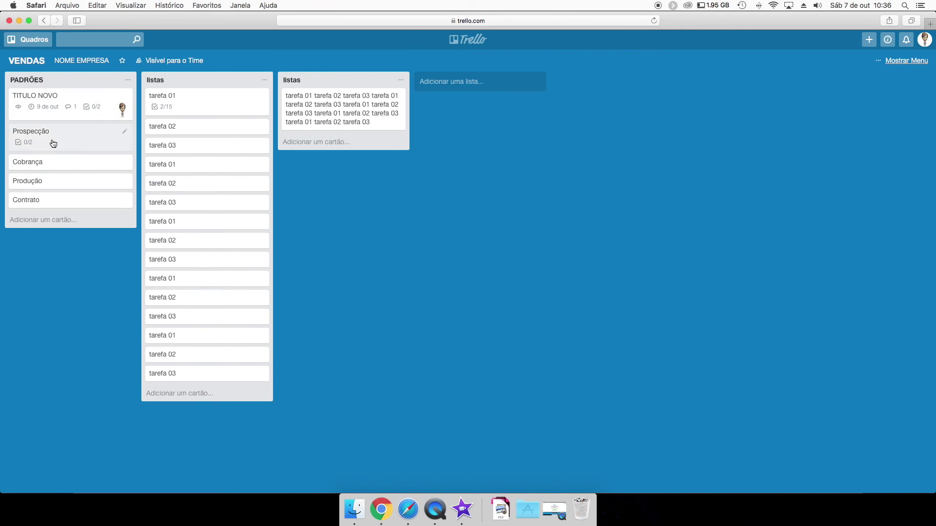
Move the first listas list to the Público-alvo / Persona board.
{"action": "left_click", "coordinate": [30, 46]}
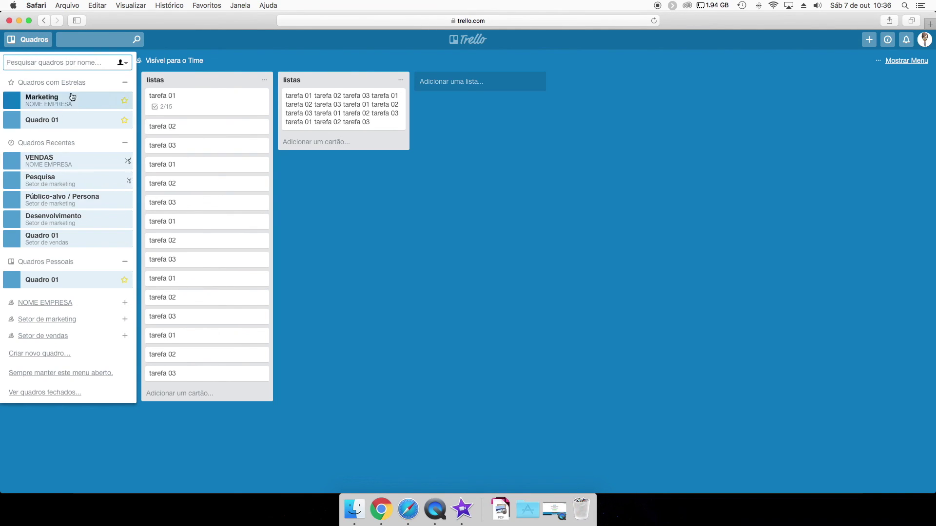
{"action": "left_click", "coordinate": [320, 161]}
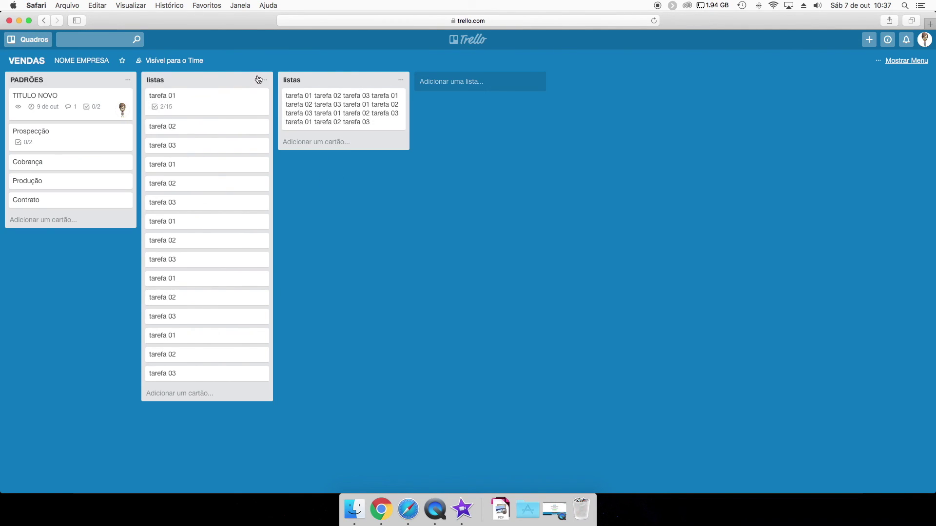
{"action": "left_click", "coordinate": [264, 79]}
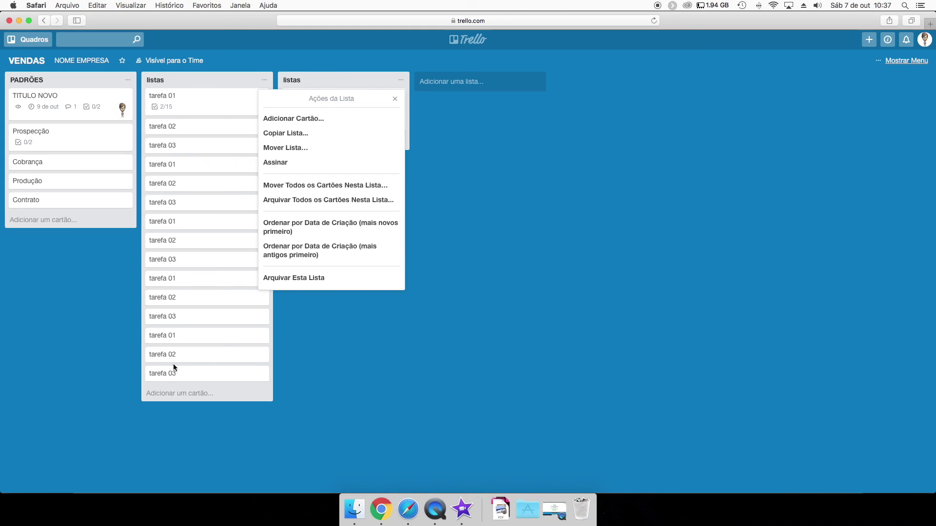
{"action": "left_click", "coordinate": [307, 148]}
{"action": "left_click", "coordinate": [299, 126]}
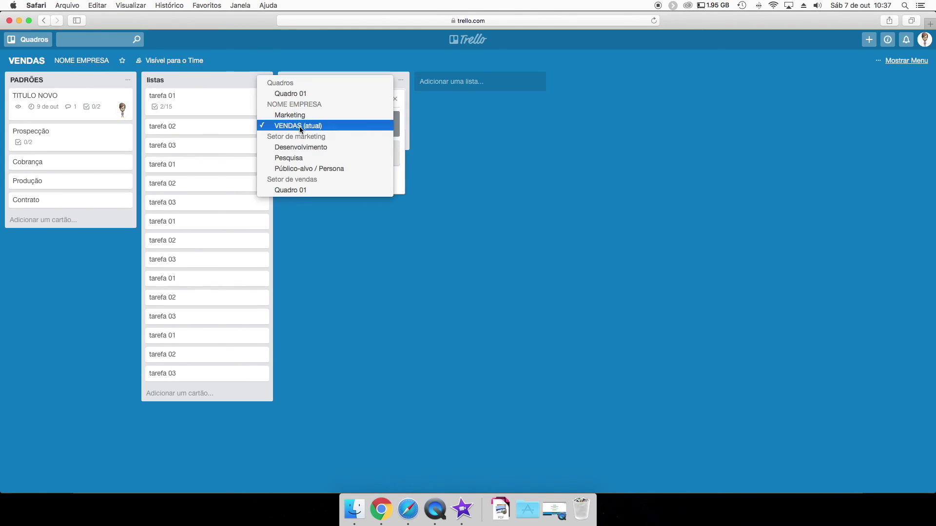
{"action": "left_click", "coordinate": [302, 168]}
{"action": "left_click", "coordinate": [288, 183]}
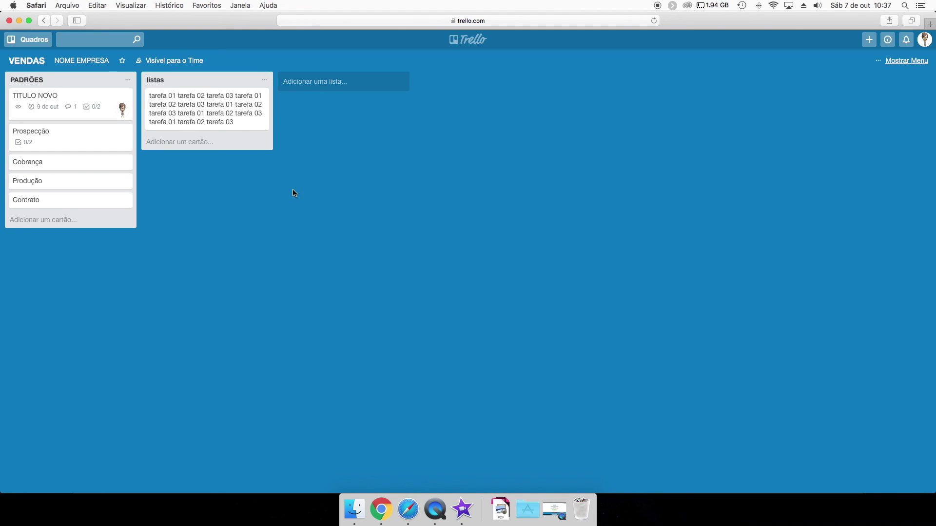
On Público-alvo / Persona, copy the listas list, keeping the name listas.
{"action": "left_click", "coordinate": [22, 44]}
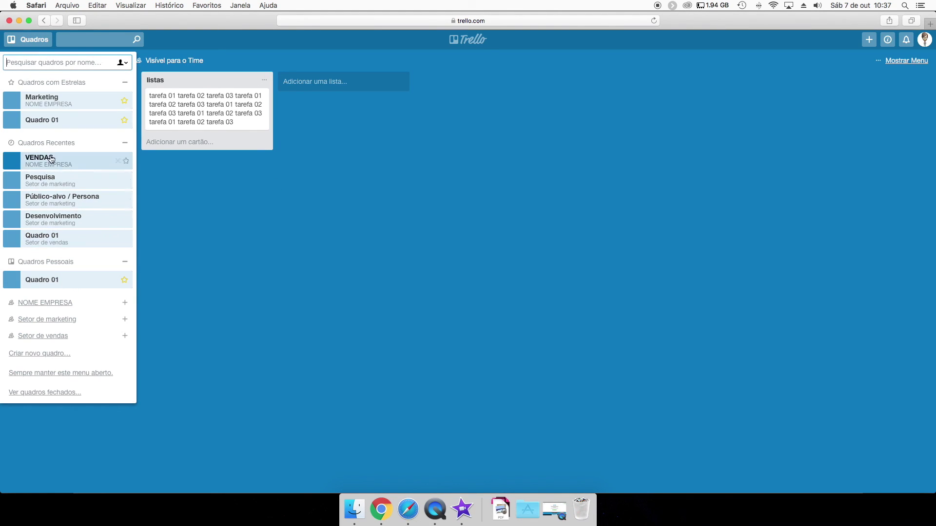
{"action": "left_click", "coordinate": [63, 198]}
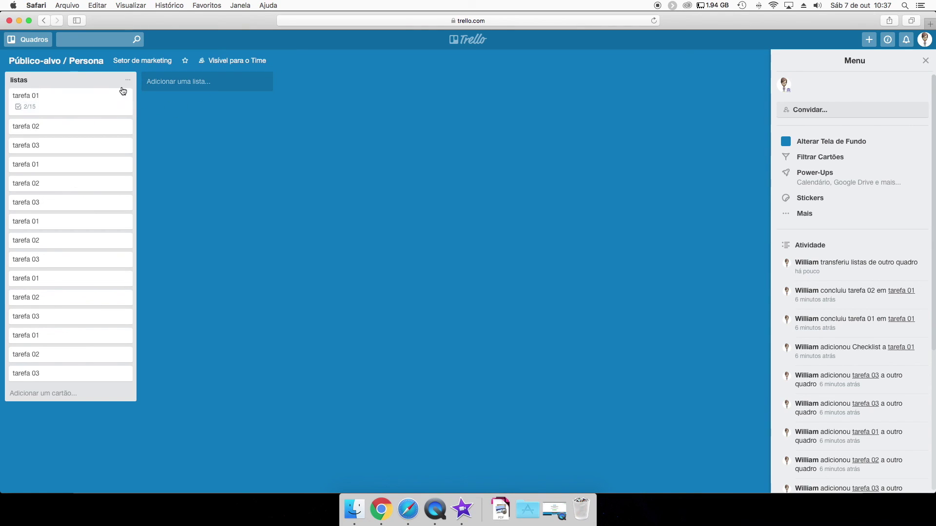
{"action": "left_click", "coordinate": [128, 81]}
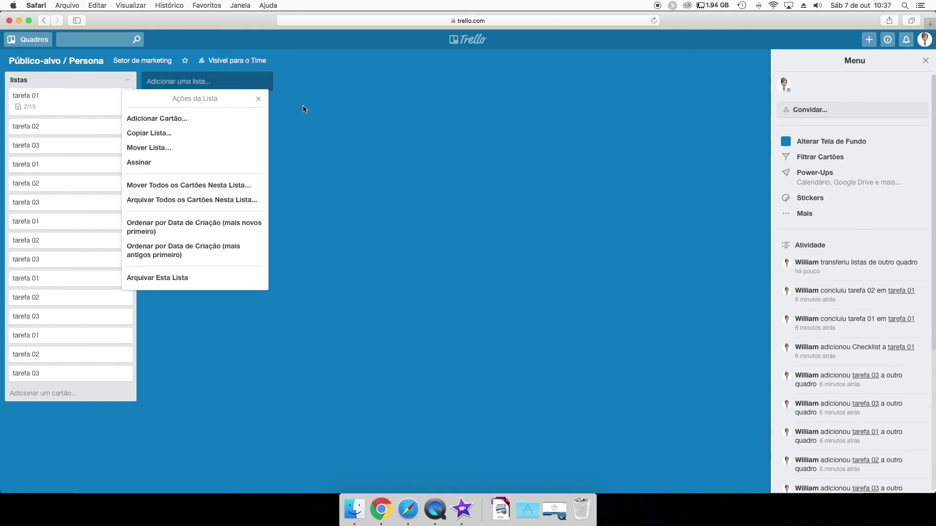
{"action": "left_click", "coordinate": [260, 100]}
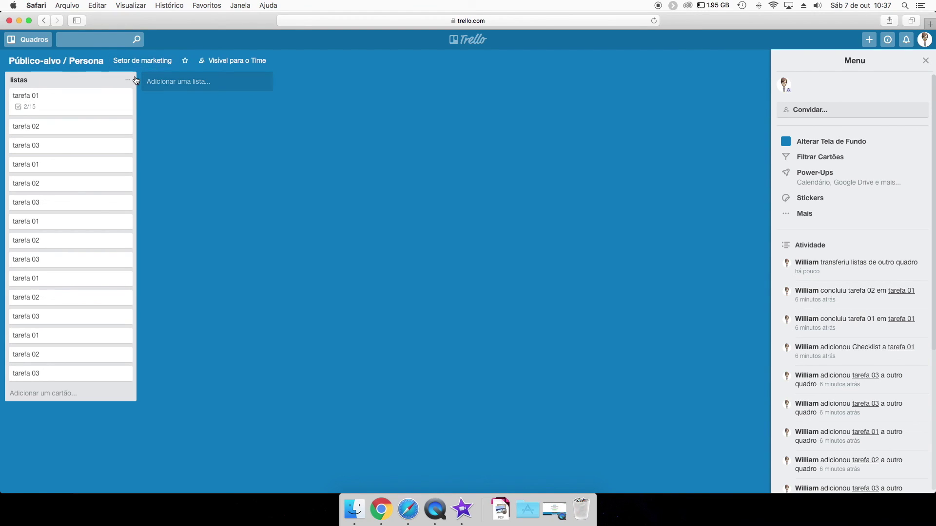
{"action": "left_click", "coordinate": [129, 81]}
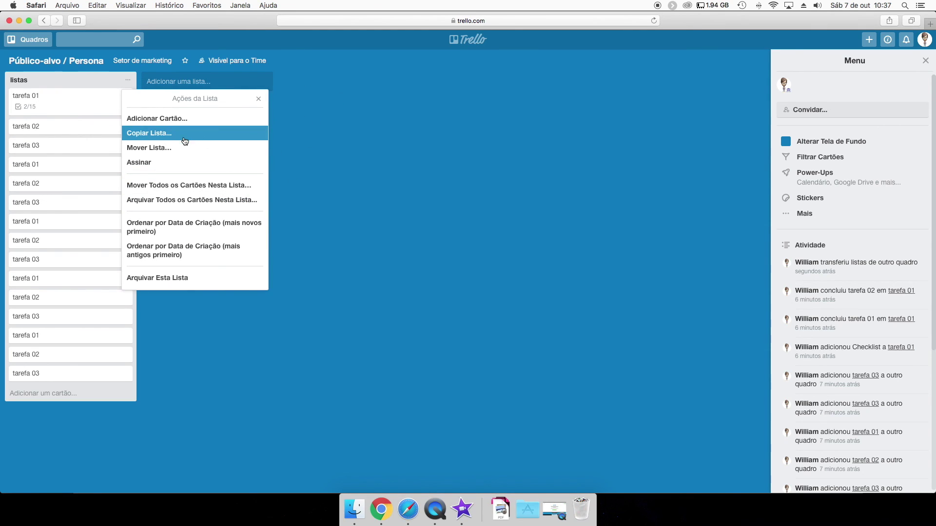
{"action": "left_click", "coordinate": [166, 140]}
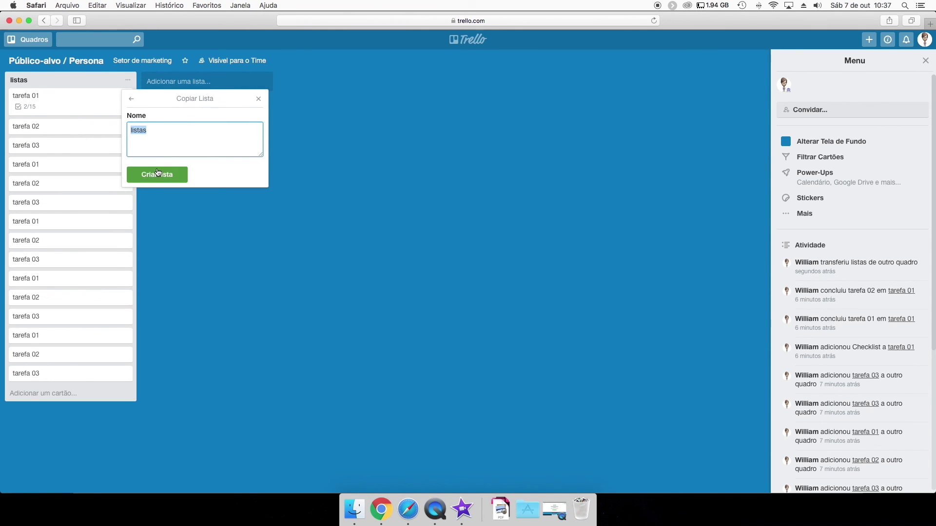
{"action": "left_click", "coordinate": [164, 174]}
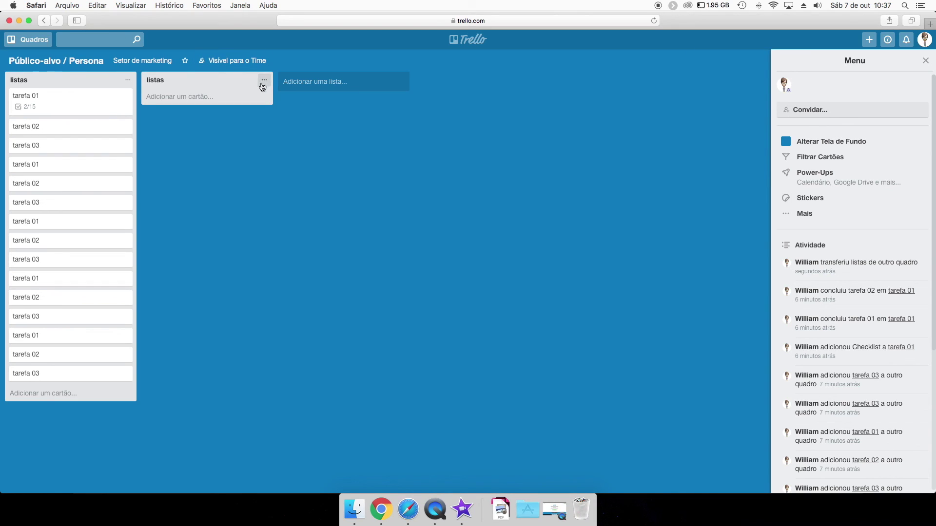
Move the copied listas list to another board.
{"action": "left_click", "coordinate": [127, 80]}
{"action": "left_click", "coordinate": [315, 116]}
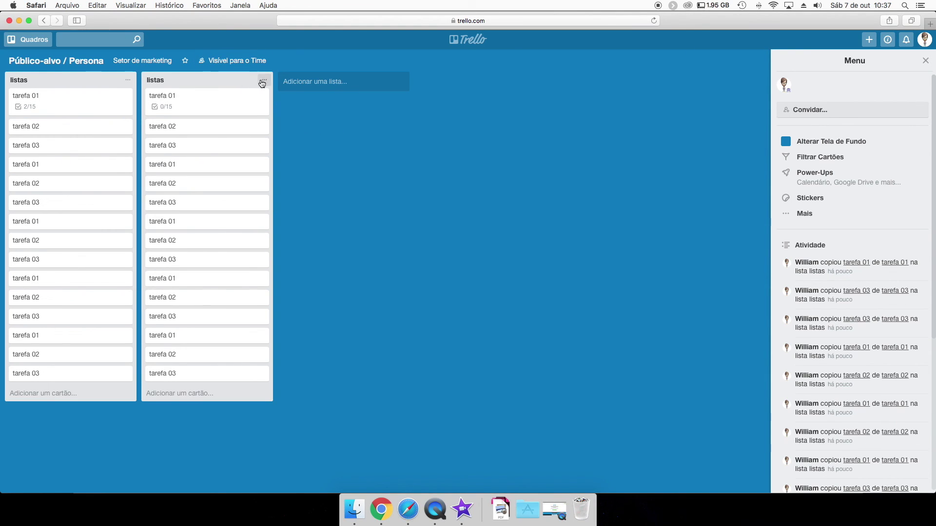
{"action": "left_click", "coordinate": [260, 82]}
{"action": "left_click", "coordinate": [292, 162]}
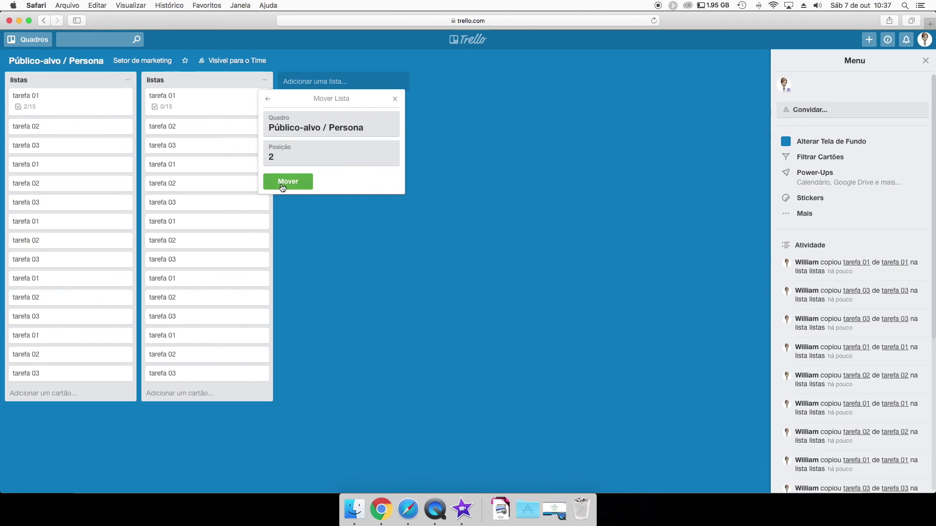
{"action": "left_click", "coordinate": [303, 124]}
{"action": "left_click", "coordinate": [312, 103]}
{"action": "left_click", "coordinate": [288, 182]}
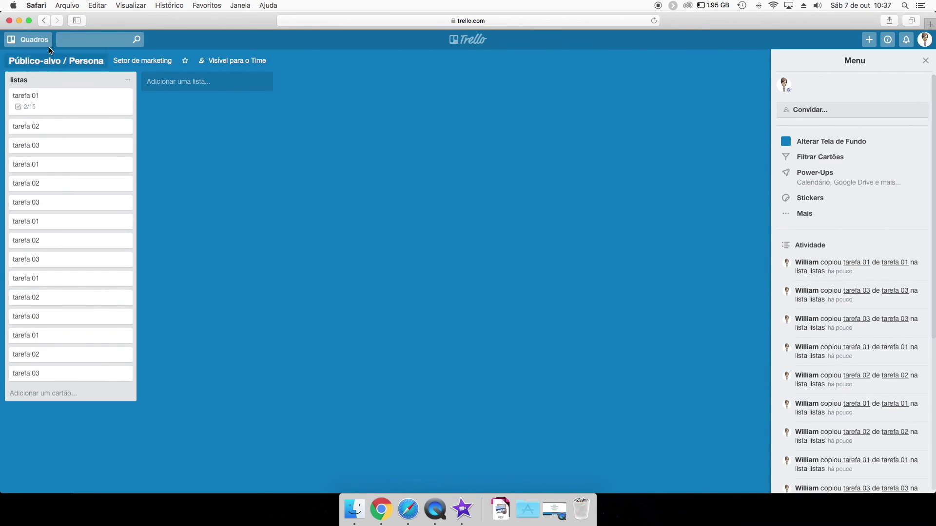
Switch to another board to check the moved list.
{"action": "left_click", "coordinate": [24, 44]}
{"action": "left_click", "coordinate": [71, 183]}
{"action": "left_click", "coordinate": [22, 43]}
Open the Pesquisa board, then the Desenvolvimento board.
{"action": "left_click", "coordinate": [56, 200]}
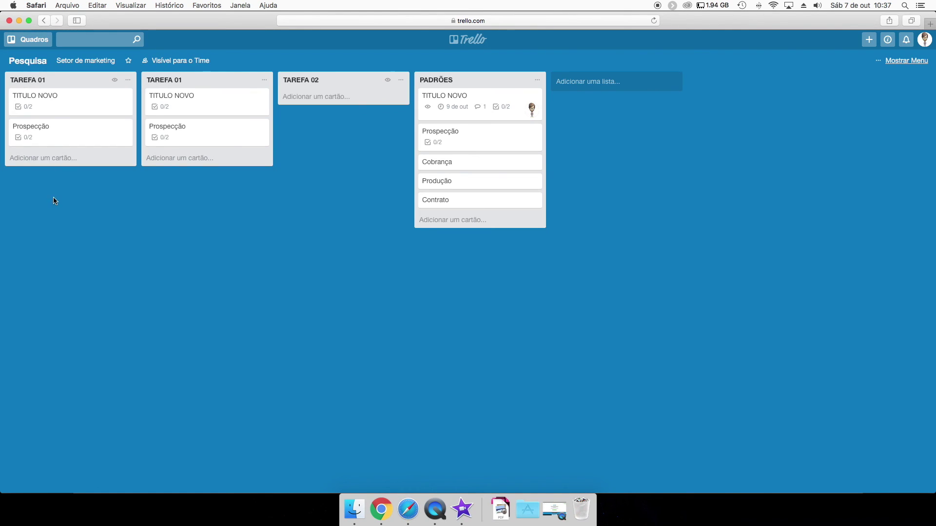
{"action": "left_click", "coordinate": [32, 39]}
{"action": "left_click", "coordinate": [53, 160]}
{"action": "left_click", "coordinate": [29, 39]}
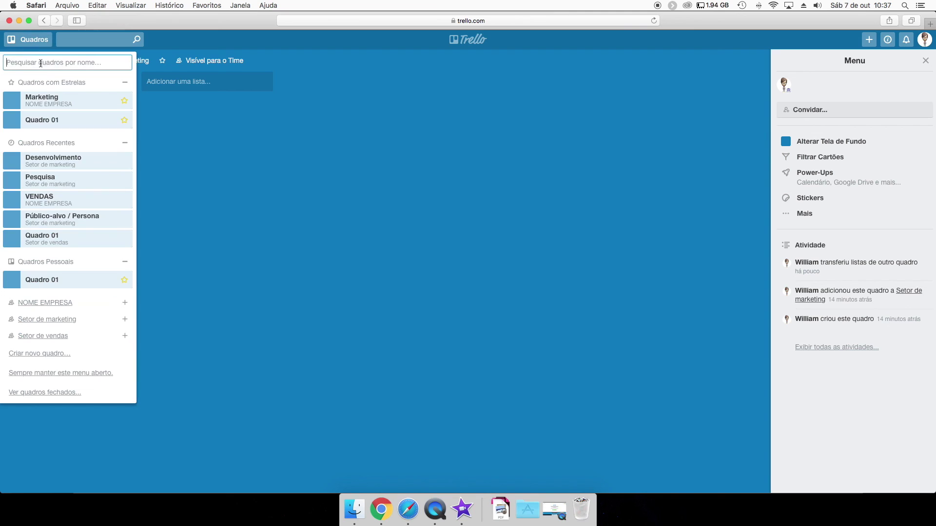
{"action": "left_click", "coordinate": [195, 200]}
Collapse and expand the recent, starred, NOME EMPRESA, Setor de vendas and marketing board groups.
{"action": "left_click", "coordinate": [20, 39]}
{"action": "left_click", "coordinate": [125, 143]}
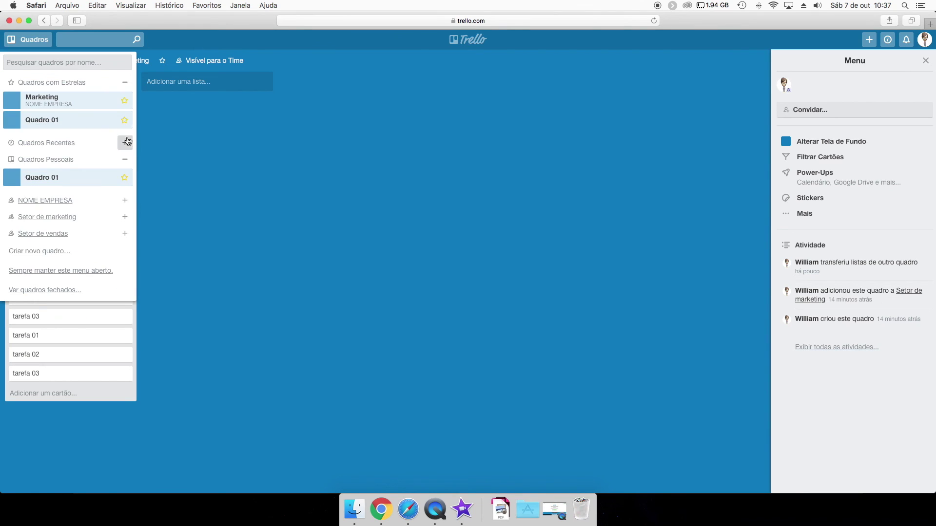
{"action": "left_click", "coordinate": [125, 82]}
{"action": "left_click", "coordinate": [124, 116]}
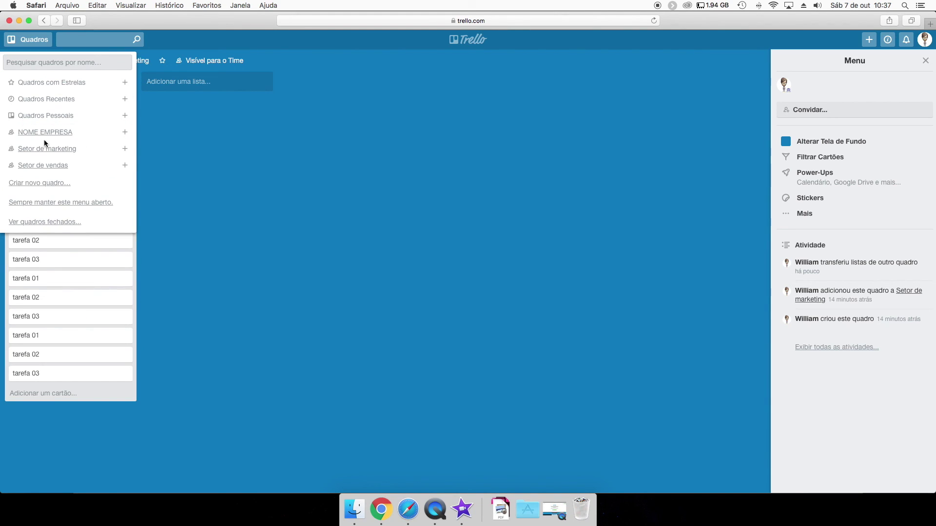
{"action": "left_click", "coordinate": [124, 131]}
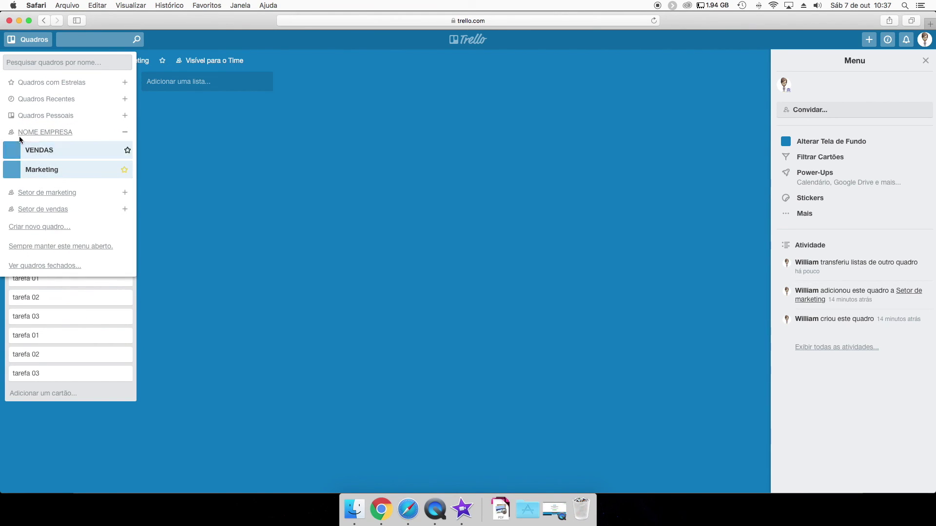
{"action": "left_click", "coordinate": [125, 132]}
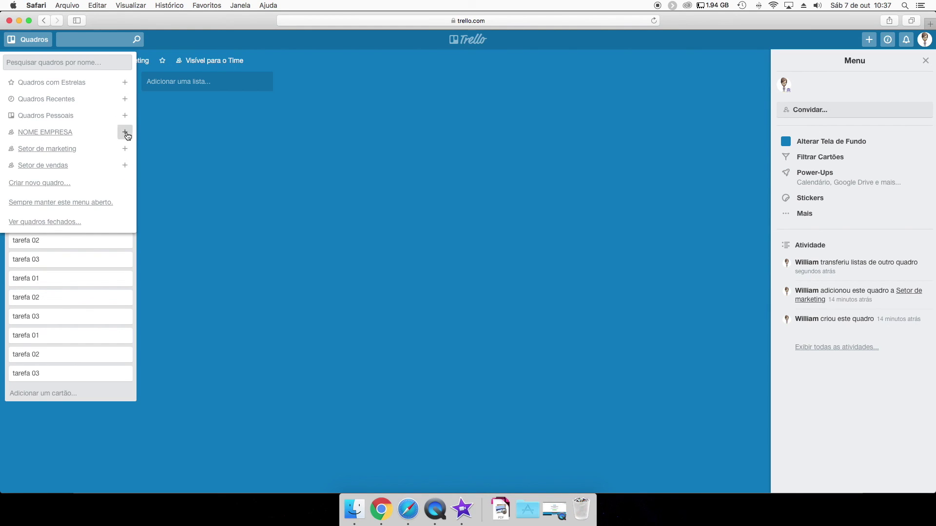
{"action": "left_click", "coordinate": [125, 133]}
{"action": "double_click", "coordinate": [129, 138]}
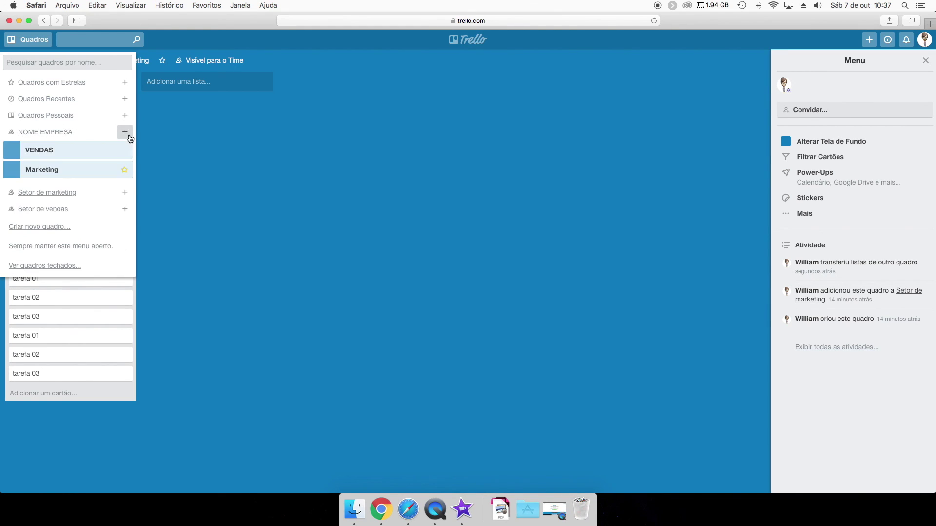
{"action": "left_click", "coordinate": [125, 132]}
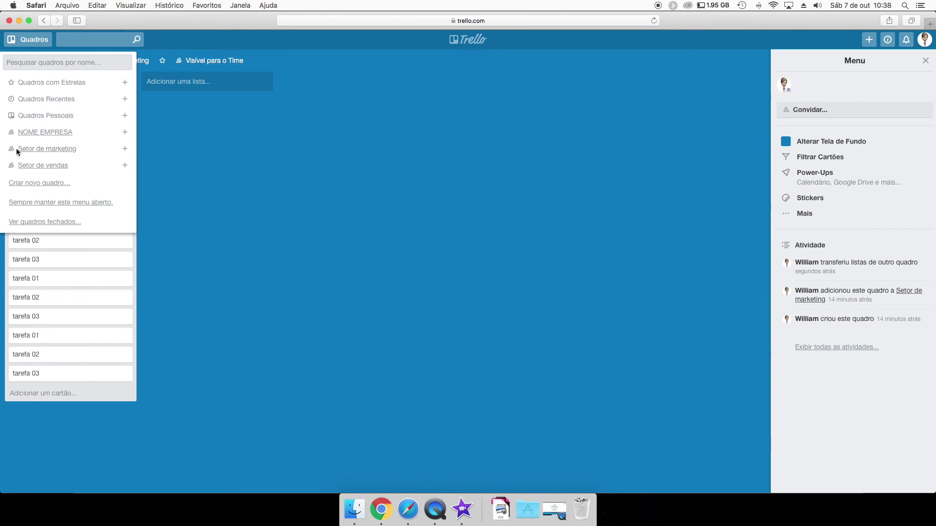
{"action": "left_click", "coordinate": [125, 165]}
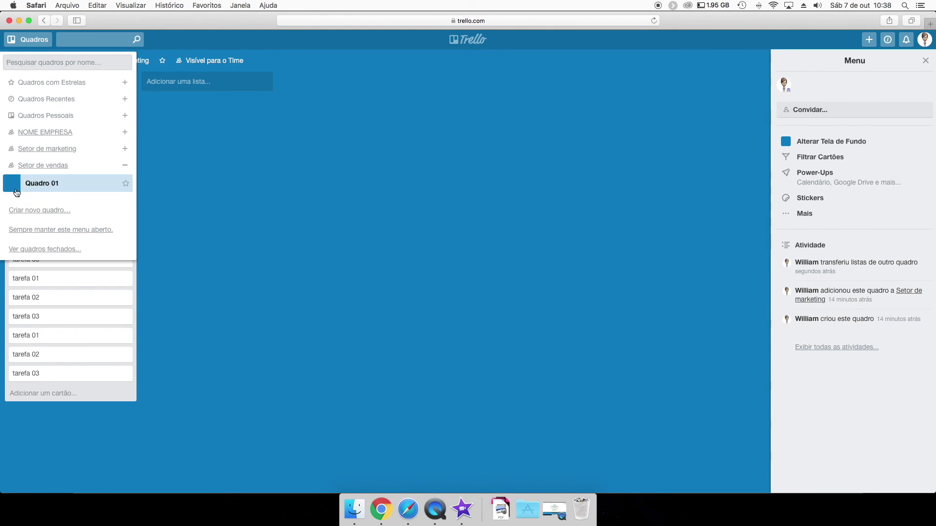
{"action": "left_click", "coordinate": [125, 149]}
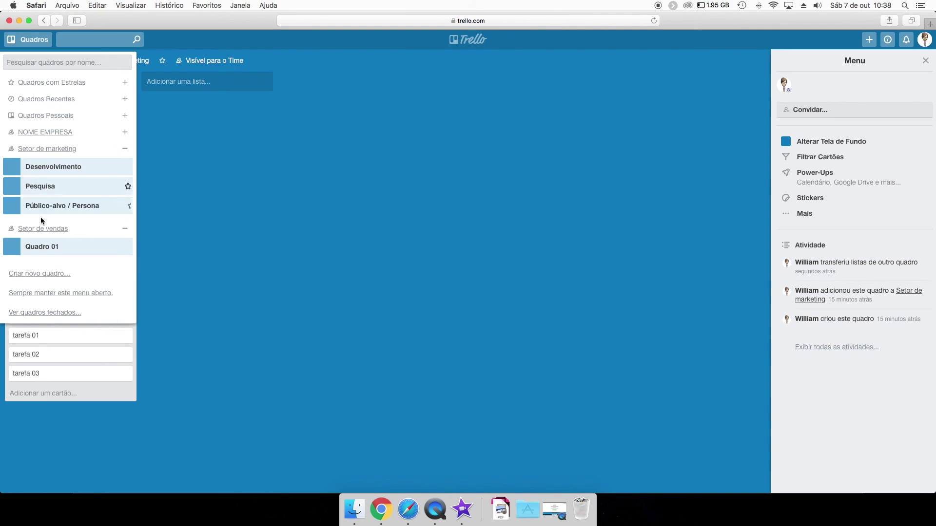
{"action": "left_click", "coordinate": [125, 148]}
{"action": "left_click", "coordinate": [125, 165]}
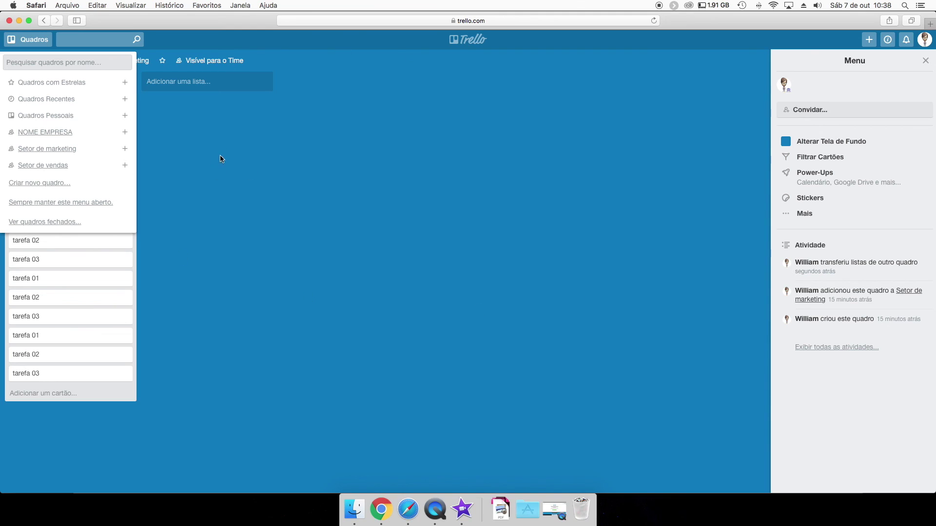
{"action": "left_click", "coordinate": [247, 164]}
Hide the board's side menu and check the create and notifications popovers.
{"action": "left_click", "coordinate": [925, 60]}
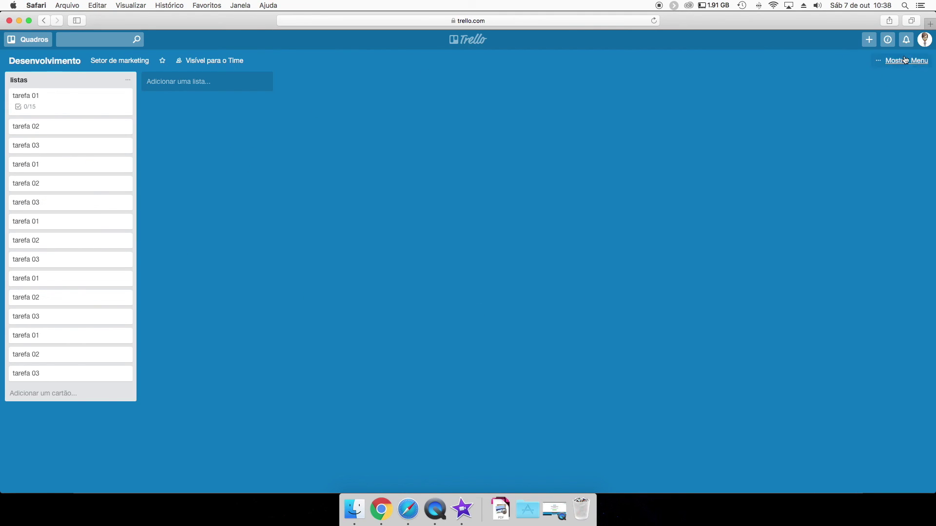
{"action": "left_click", "coordinate": [870, 41]}
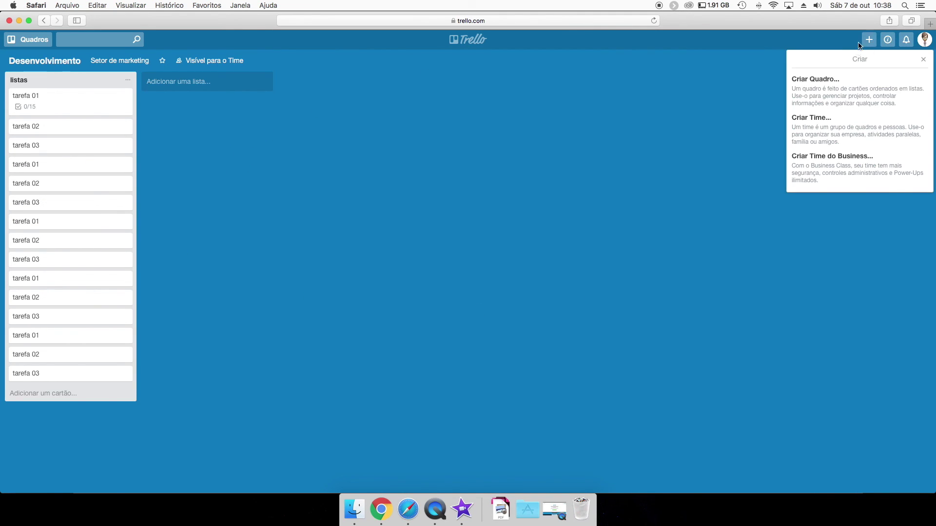
{"action": "left_click", "coordinate": [868, 41]}
{"action": "left_click", "coordinate": [905, 41]}
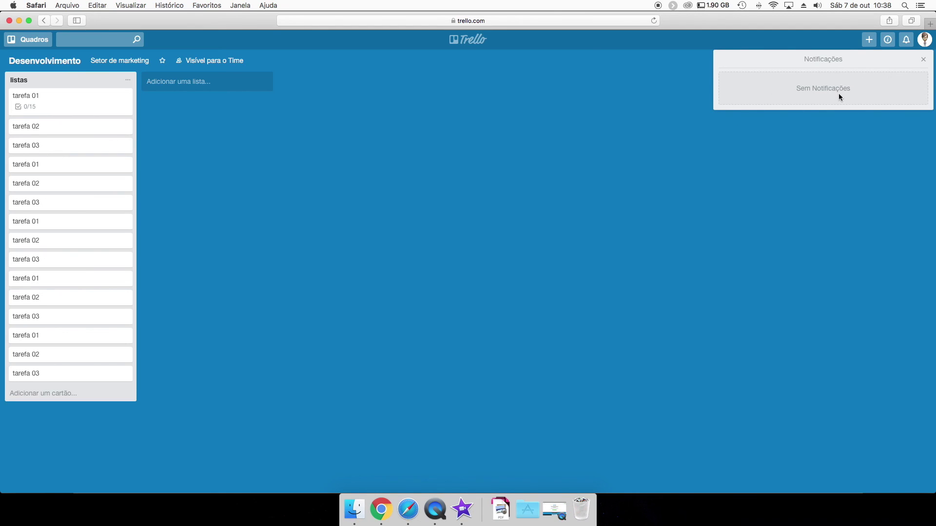
{"action": "left_click", "coordinate": [921, 63]}
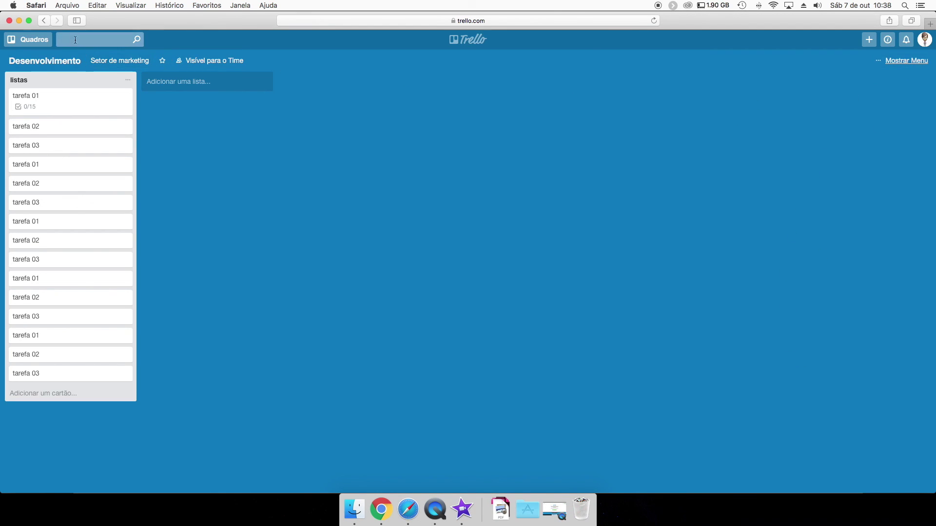
Check the boards drawer, then reopen and close the side menu panel.
{"action": "left_click", "coordinate": [23, 42]}
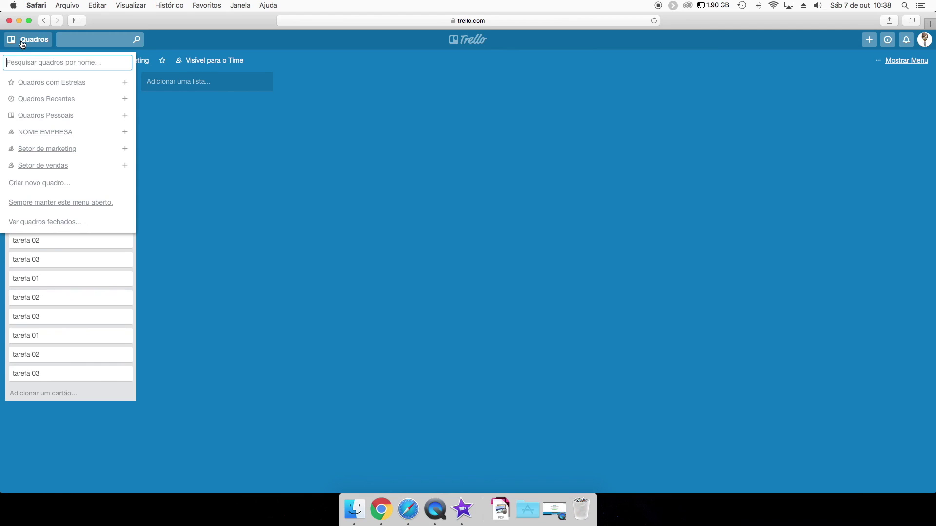
{"action": "left_click", "coordinate": [263, 145]}
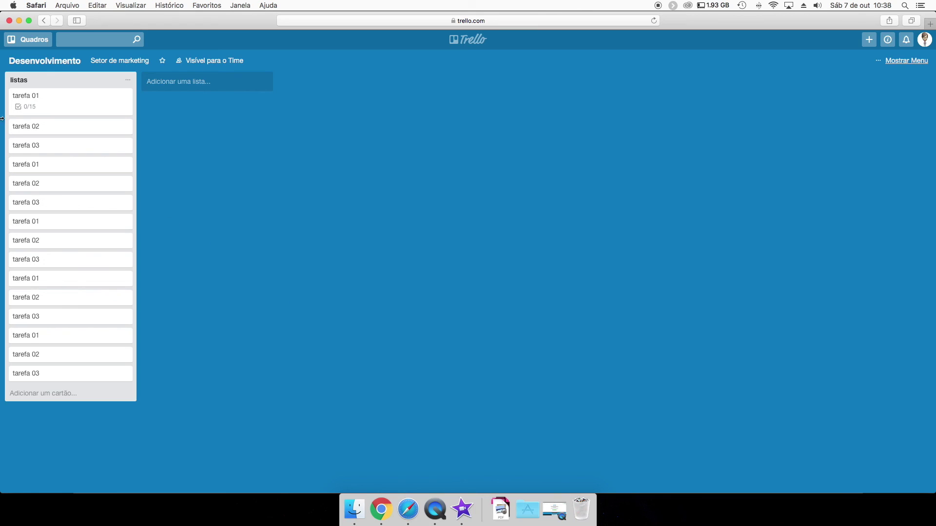
{"action": "left_click", "coordinate": [899, 59]}
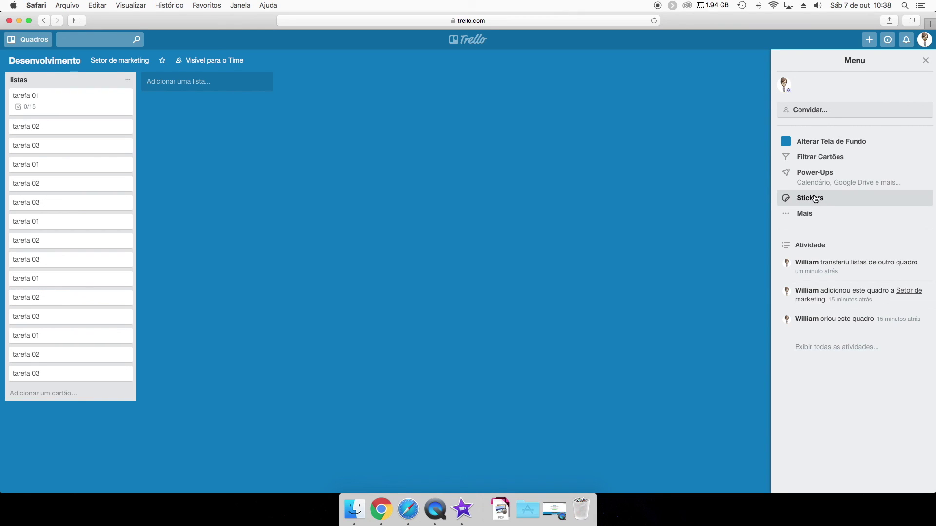
{"action": "left_click", "coordinate": [925, 61]}
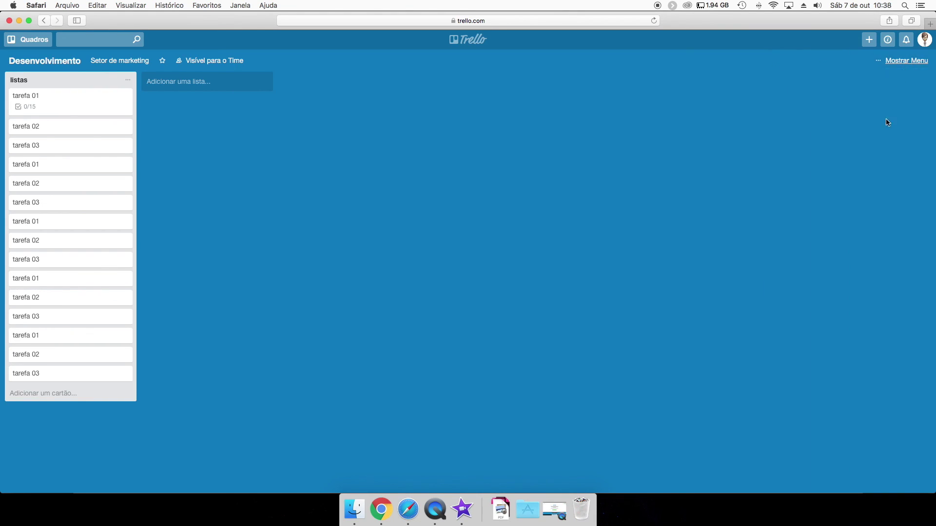